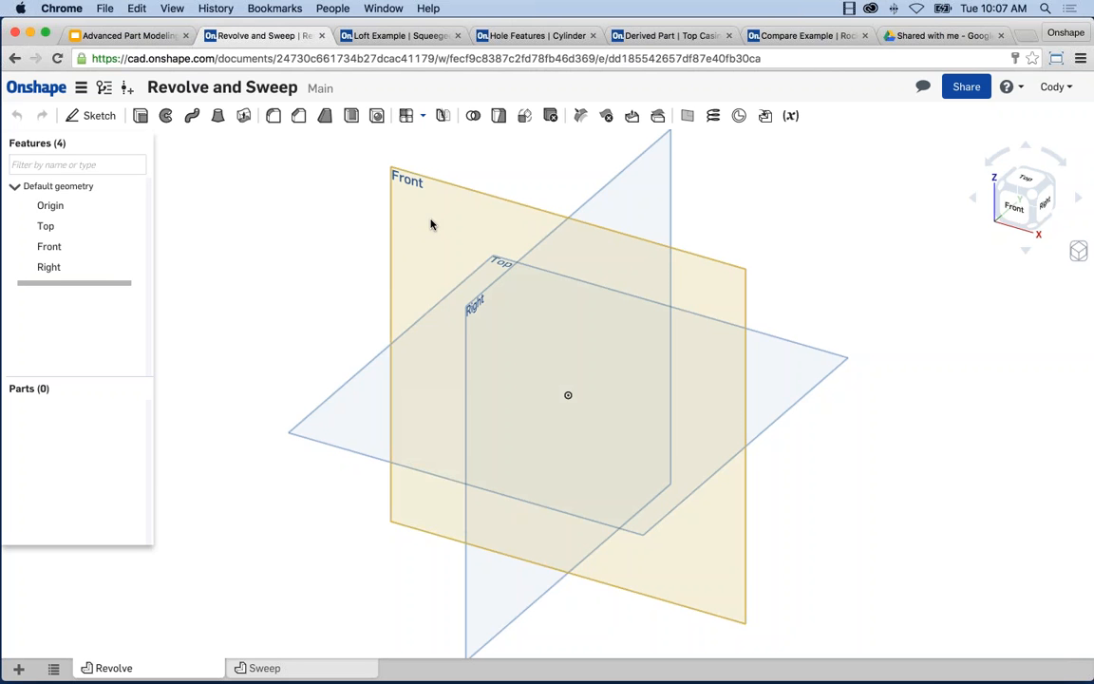
Step: Start a sketch on the Front plane and view it normal to the sketch plane
left_click(430, 224)
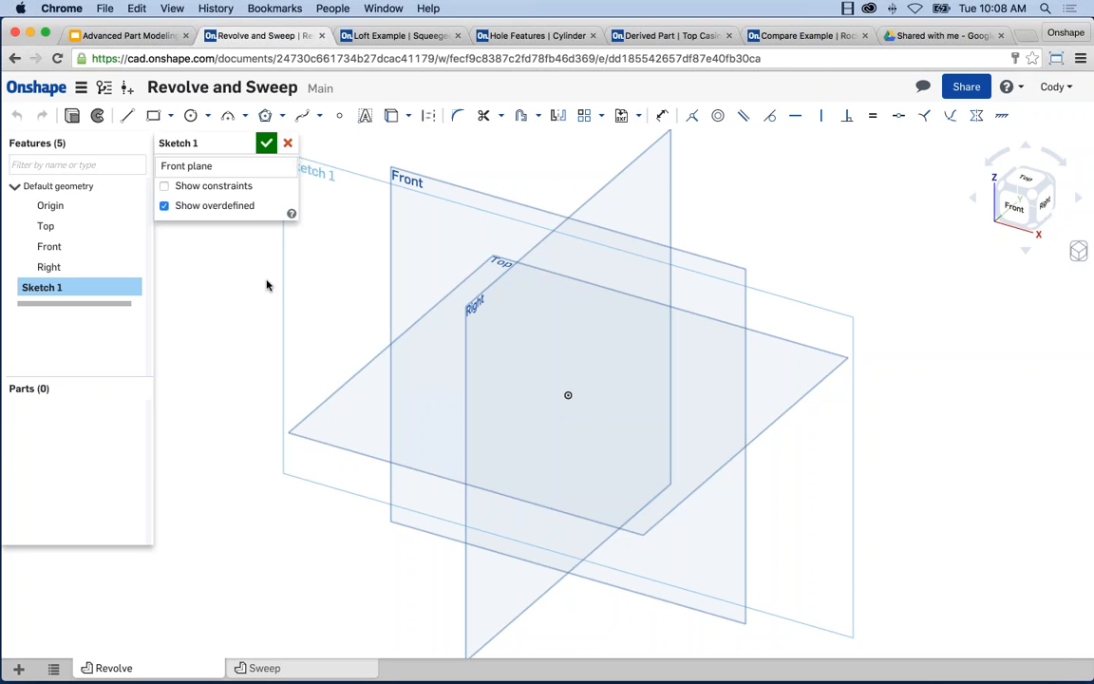
right_click(253, 269)
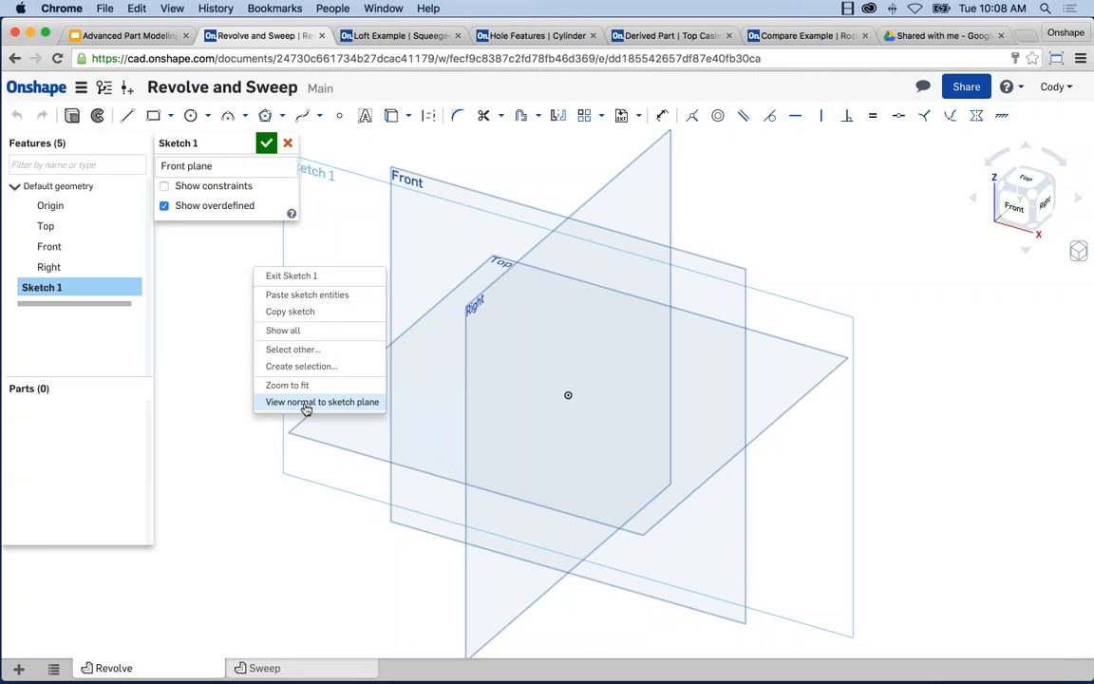
left_click(305, 403)
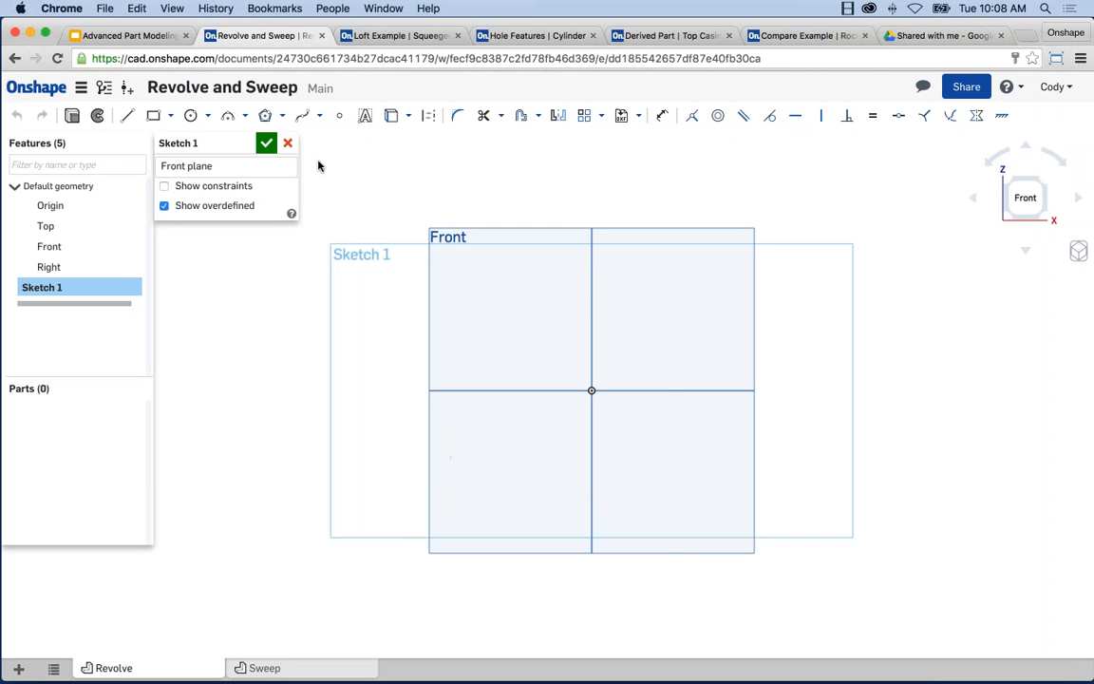
Step: Sketch a horizontal construction line about 12.66 in long passing through the origin
left_click(129, 117)
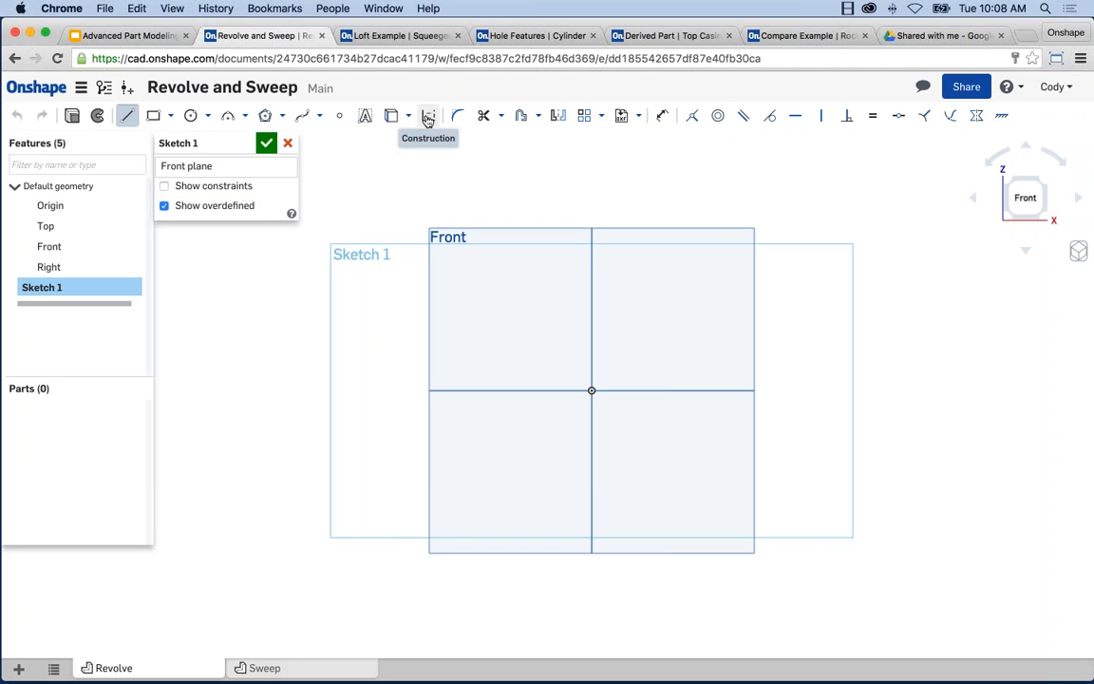
left_click(427, 116)
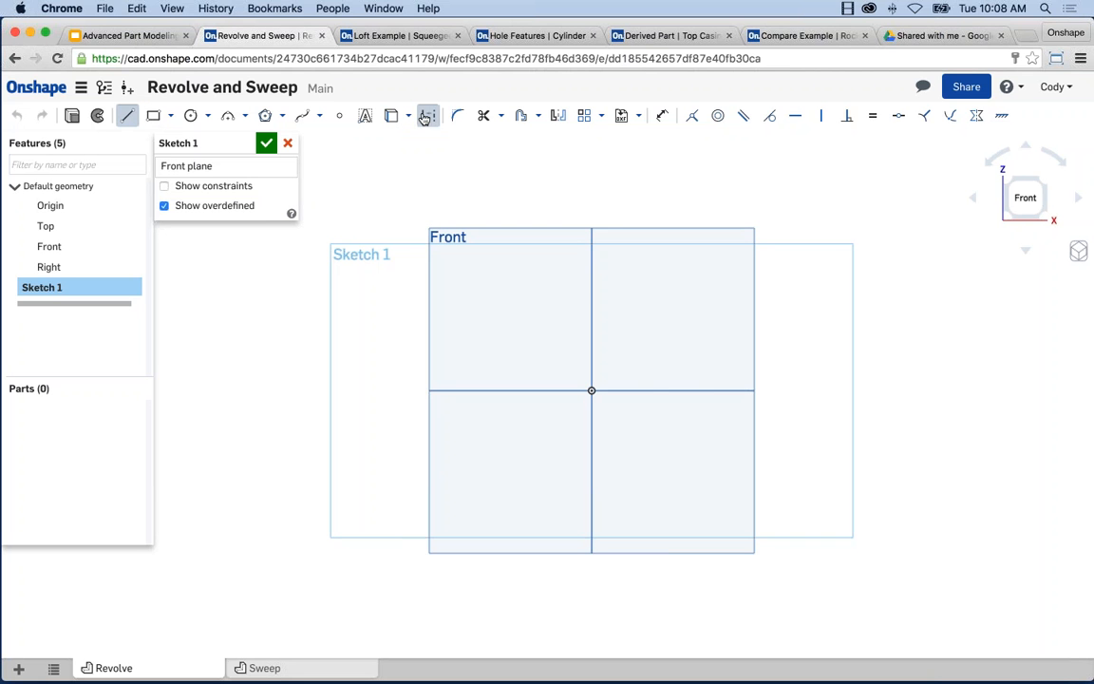
left_click(254, 390)
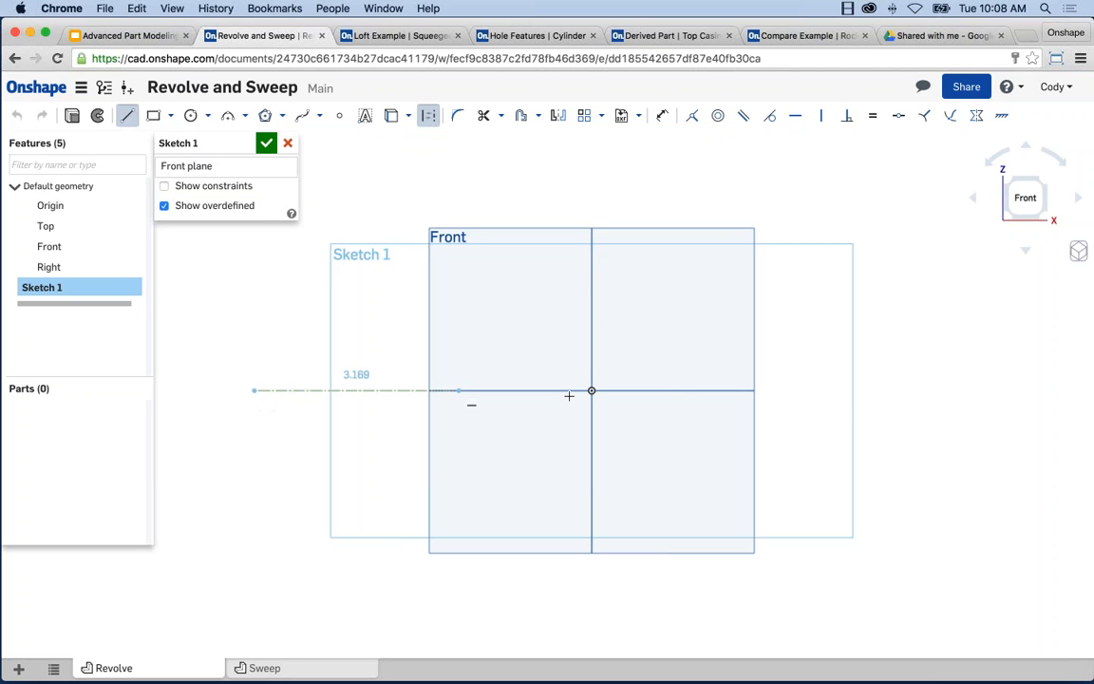
left_click(940, 390)
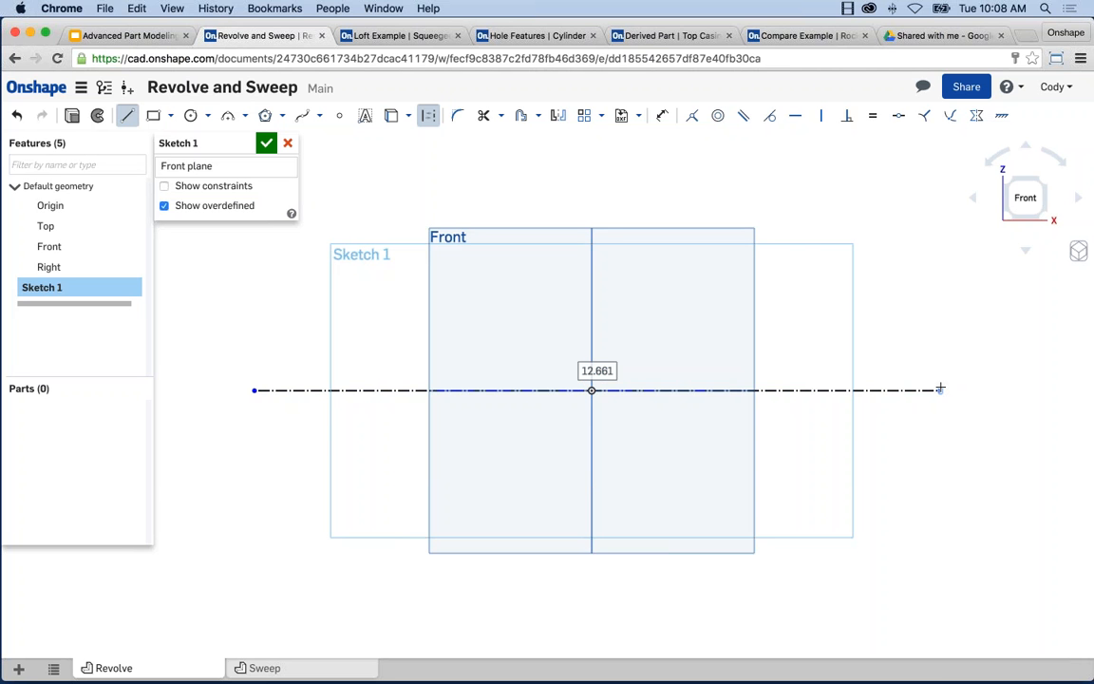
key("Escape")
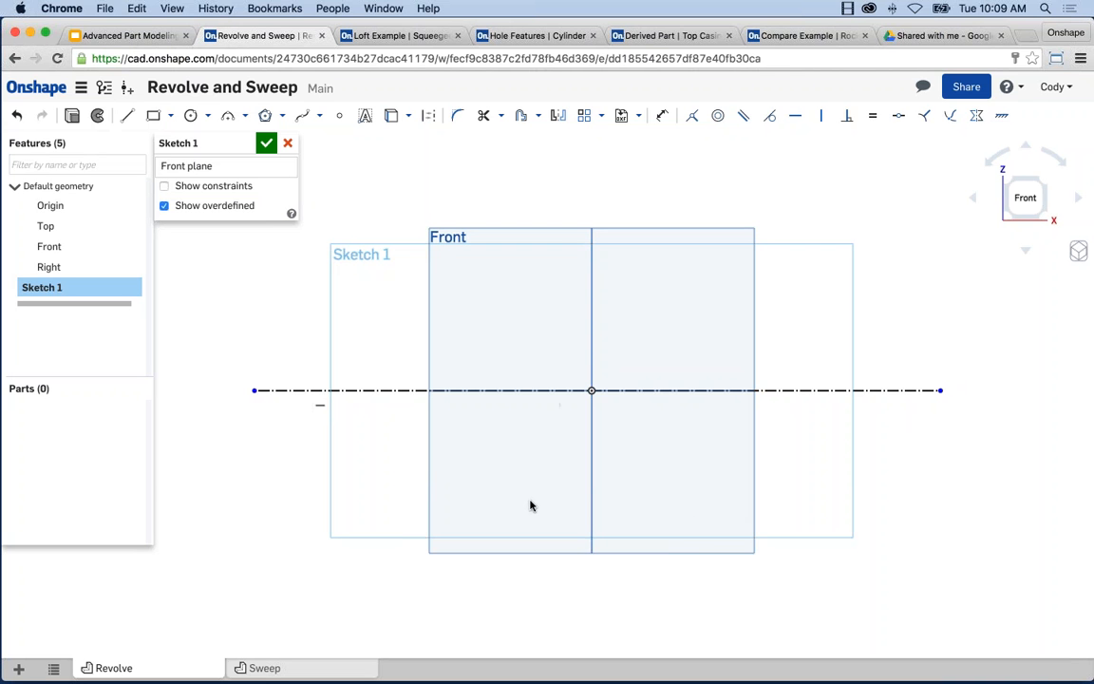
Step: Sketch a closed I-shaped profile above the construction line, with a lower flange about 3.55 in wide and an upper flange about 3 in wide
middle_click_drag(642, 508, 639, 546)
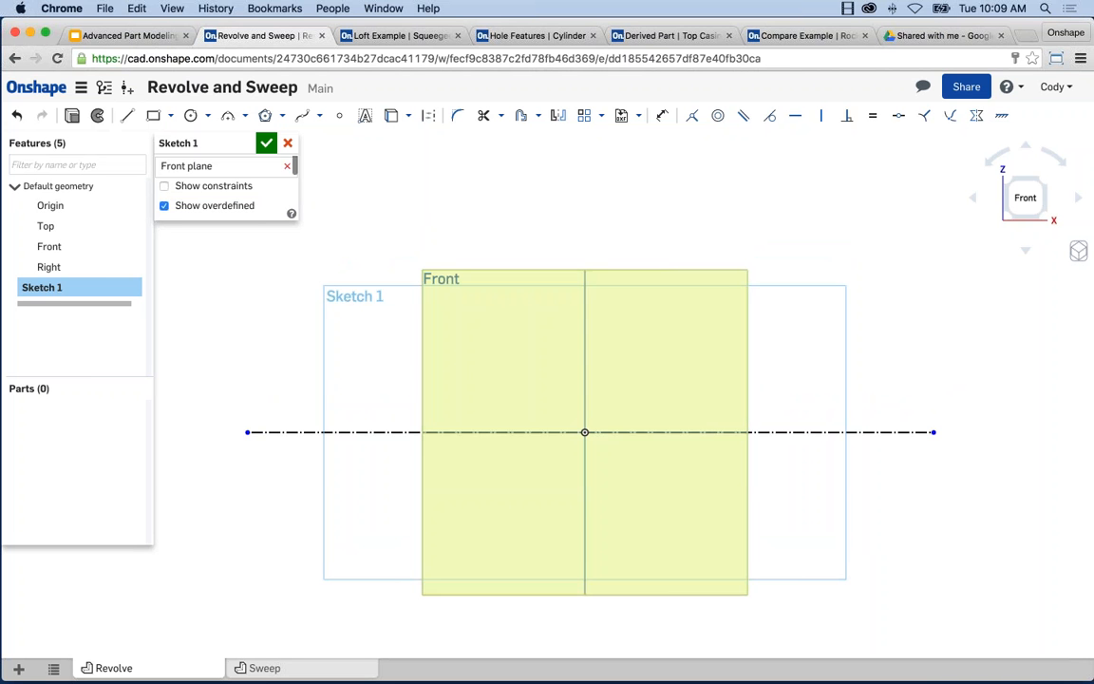
left_click(126, 115)
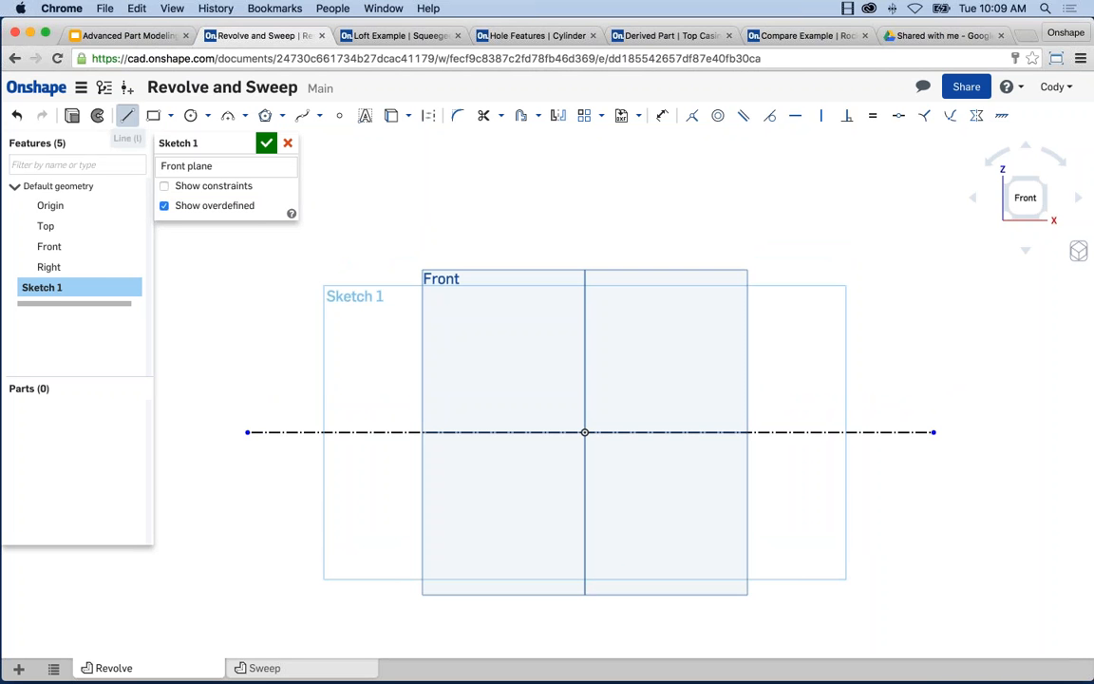
left_click(489, 387)
left_click(679, 361)
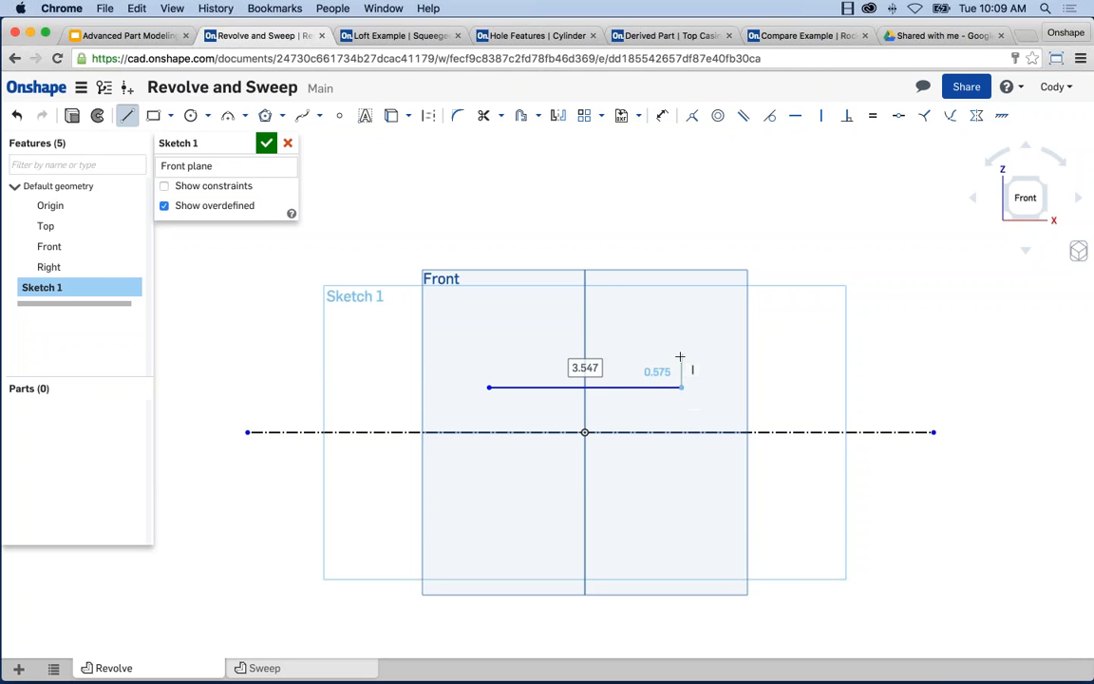
left_click(614, 356)
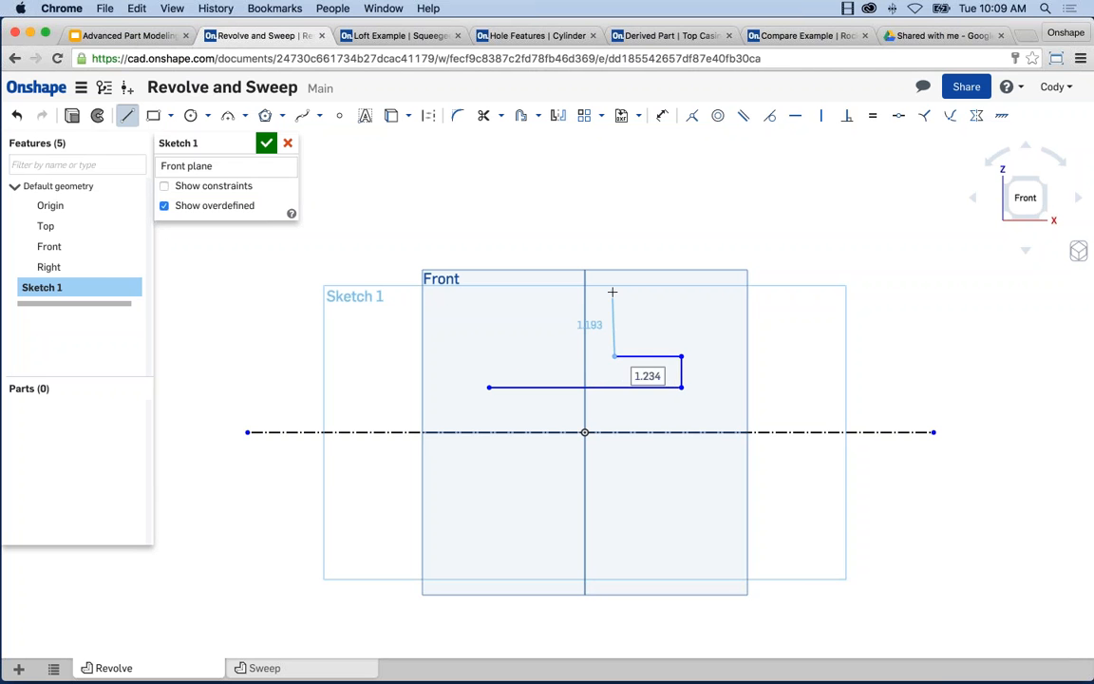
left_click(660, 294)
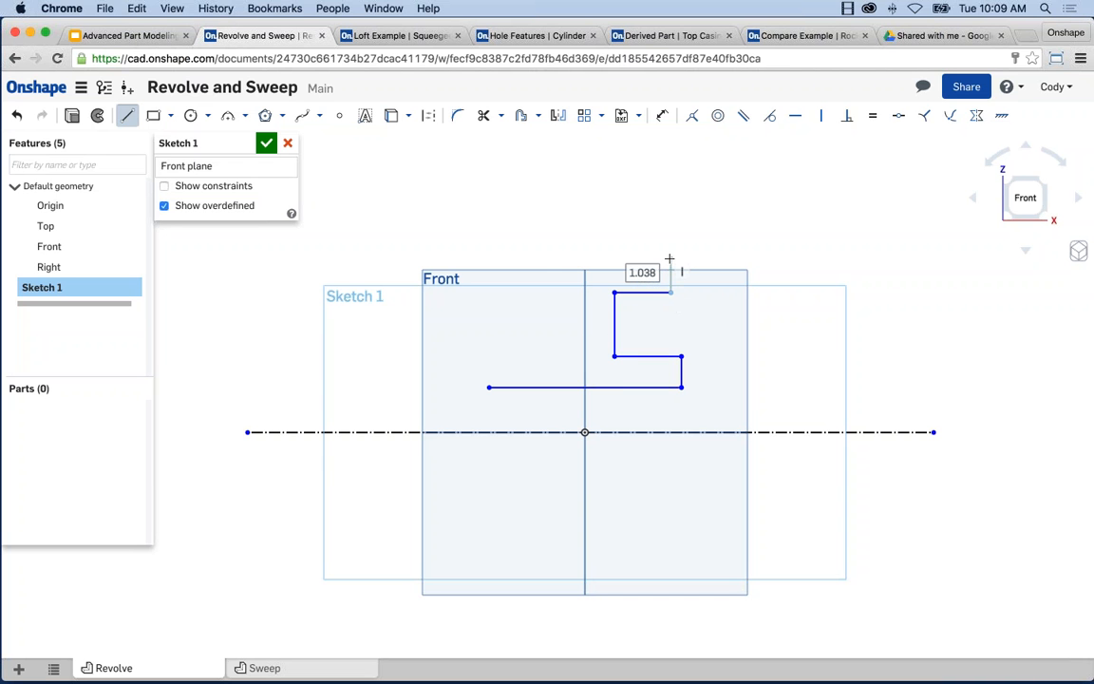
left_click(669, 258)
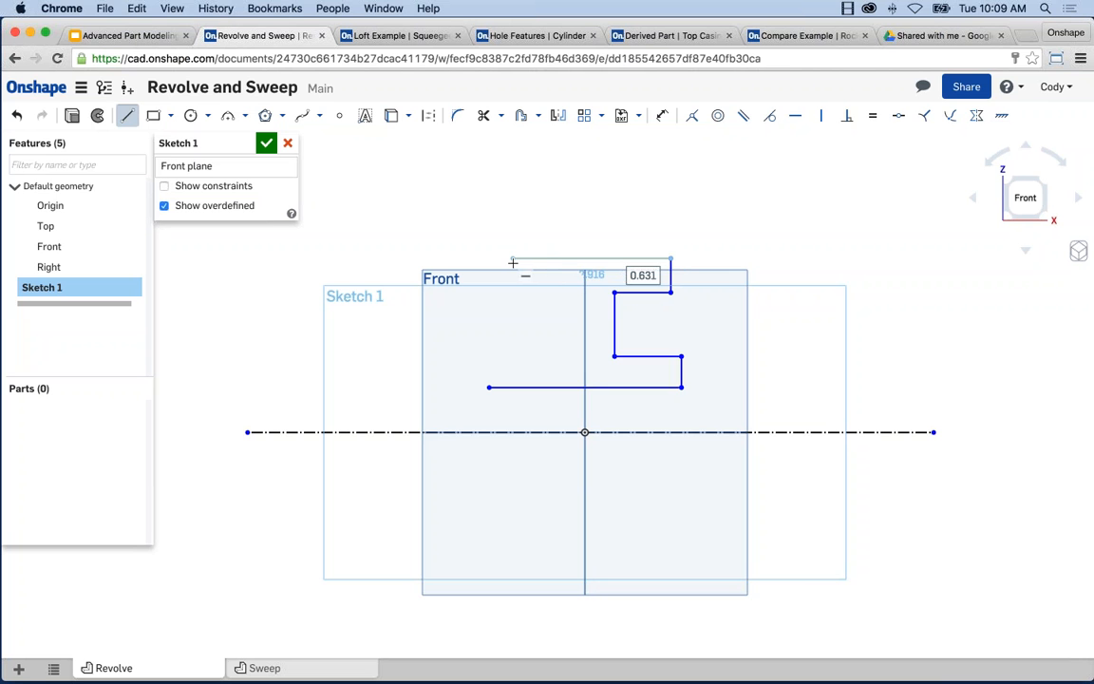
left_click(508, 259)
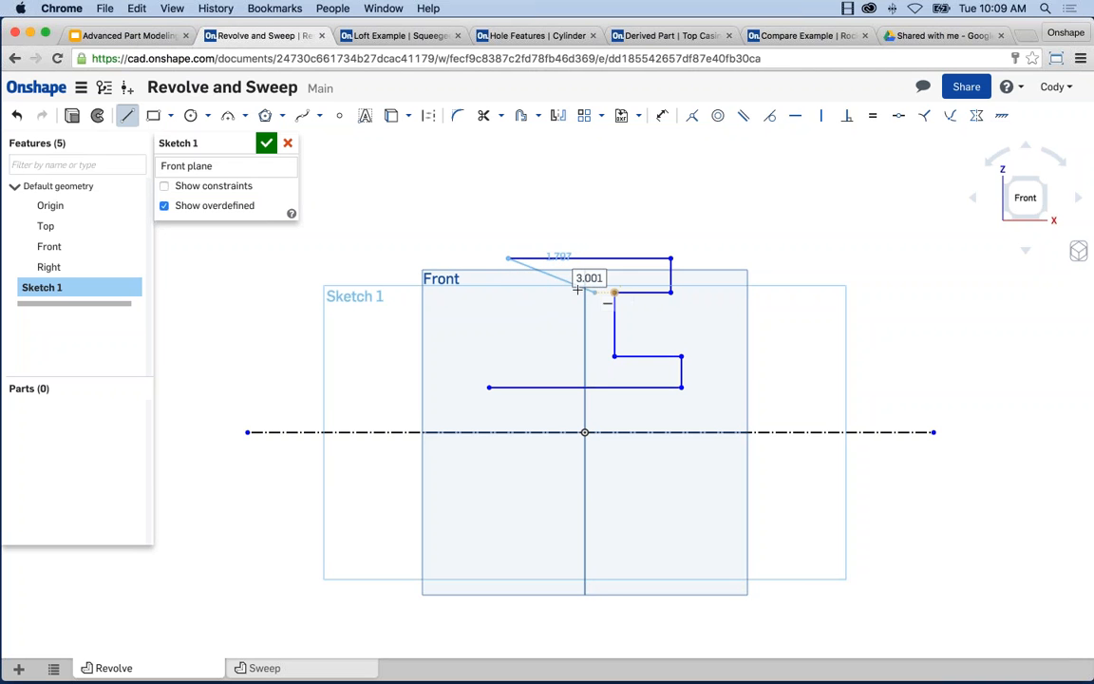
left_click(505, 294)
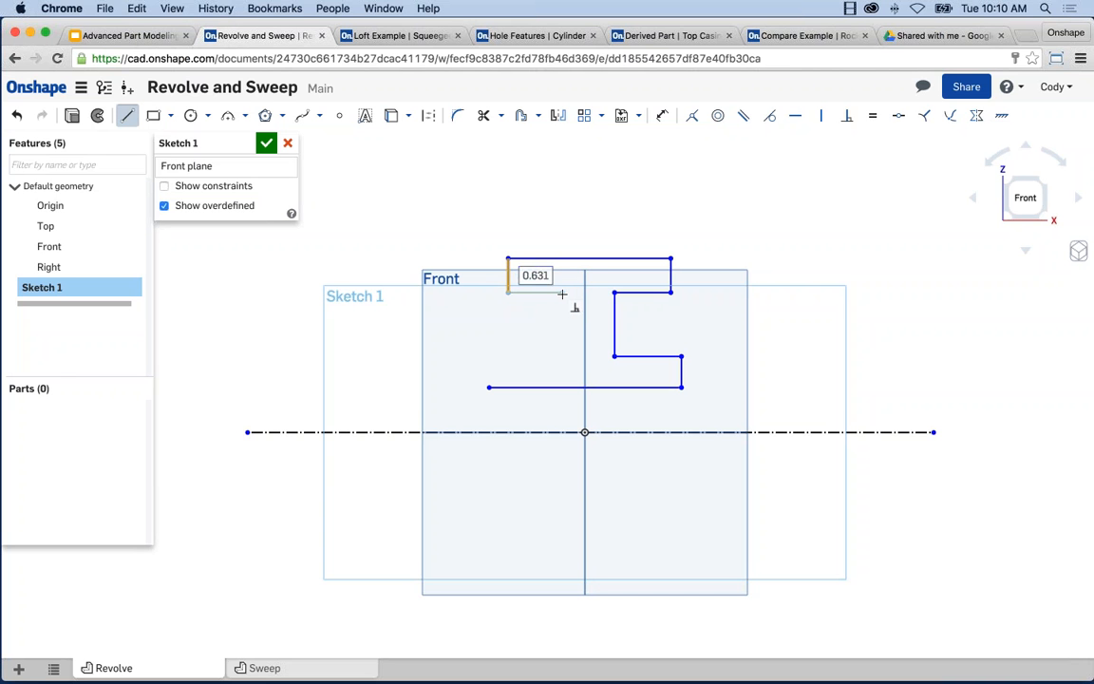
left_click(562, 293)
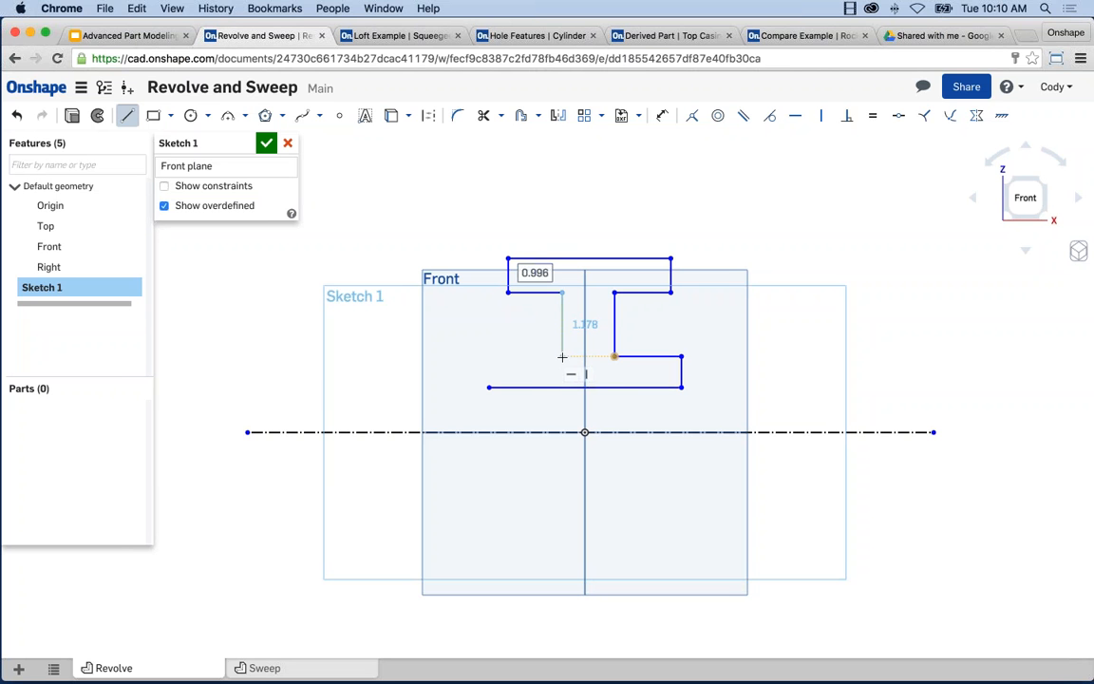
left_click(562, 356)
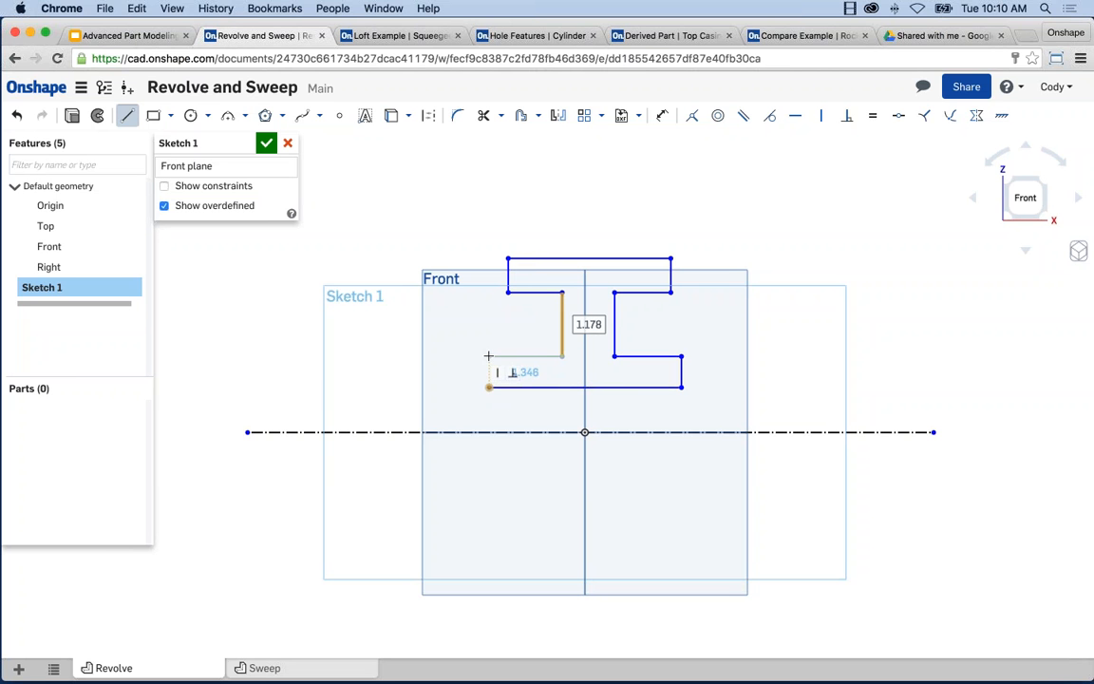
left_click(488, 356)
left_click(489, 387)
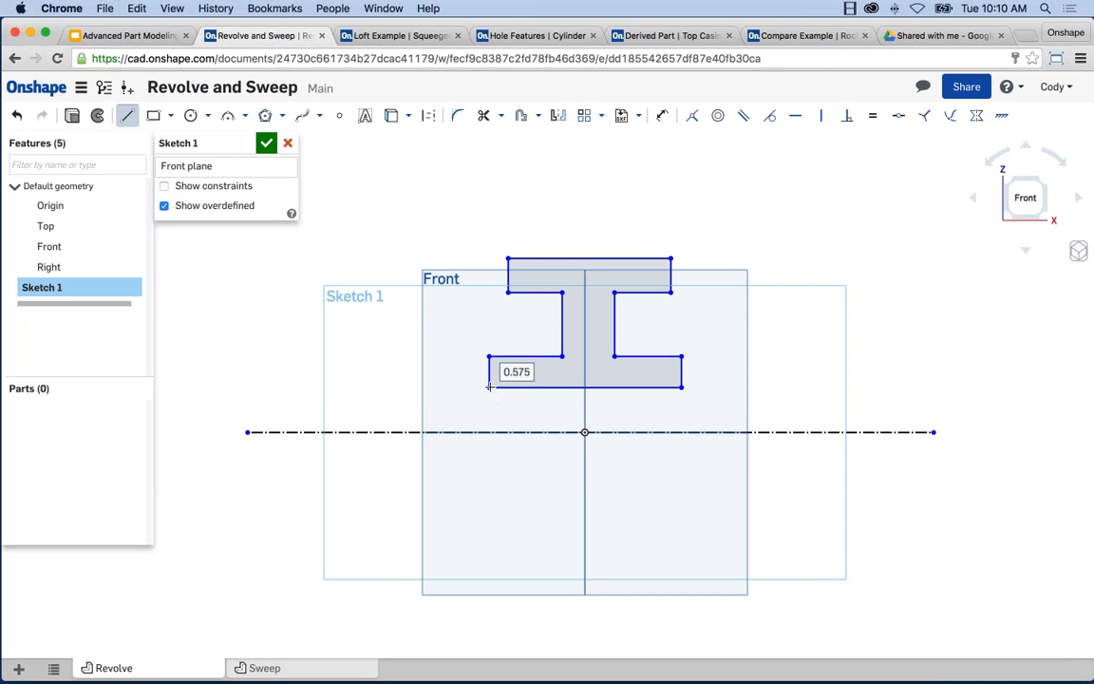
key("Escape")
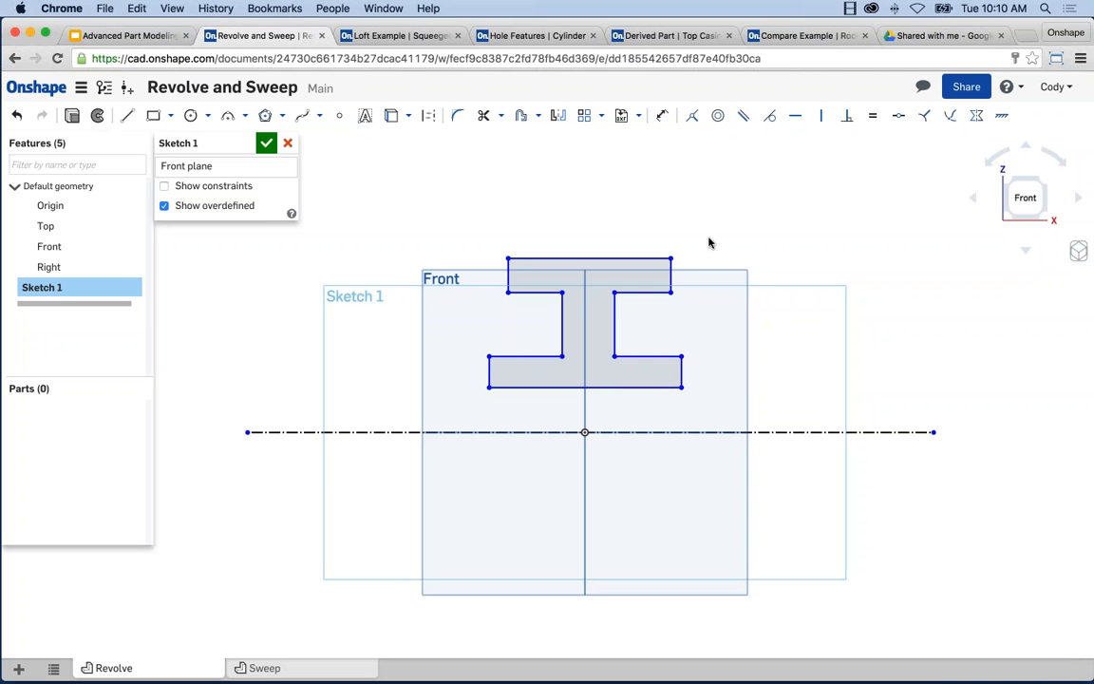
Step: Shift the upper flange slightly toward negative X and draw a vertical construction line about 4.25 in long up from the origin through the profile
left_click_drag(671, 271, 500, 276)
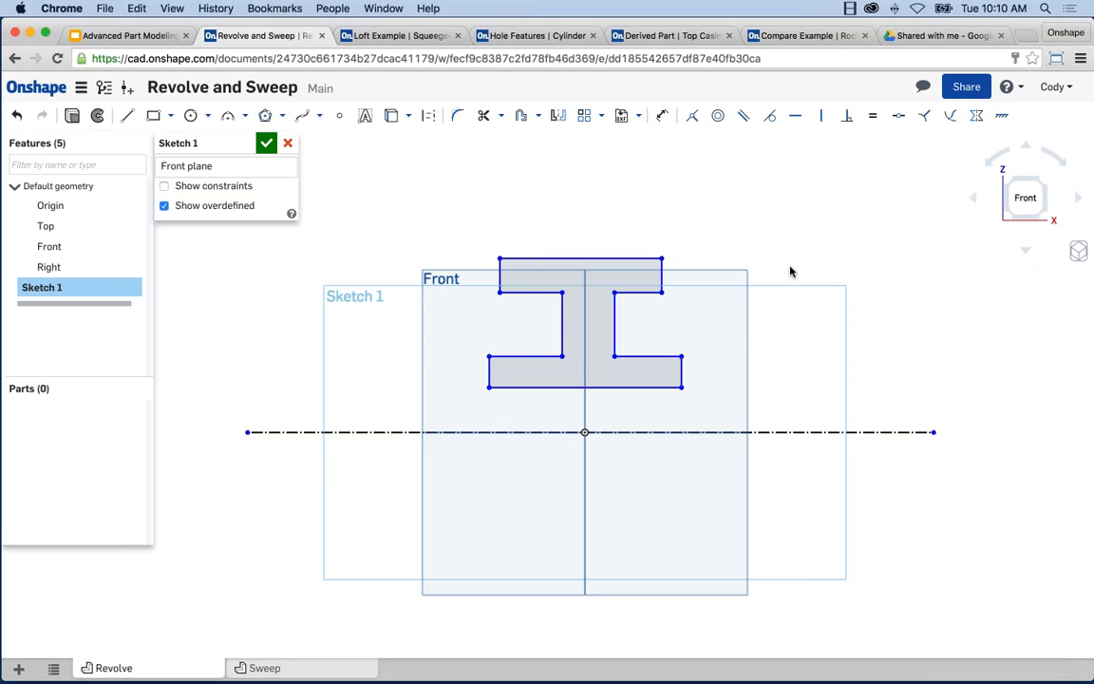
left_click(127, 114)
left_click(585, 432)
left_click(589, 202)
key("Escape")
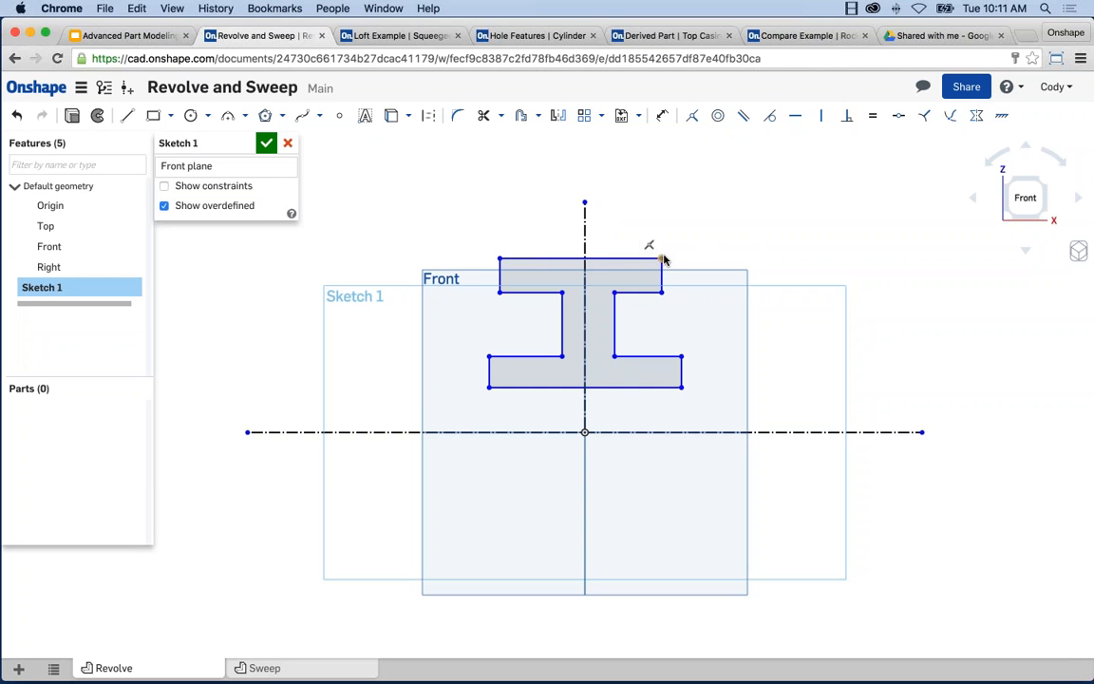
Step: Make the upper flange's top corners symmetric about the vertical construction line and stretch the flange wider
left_click(588, 243)
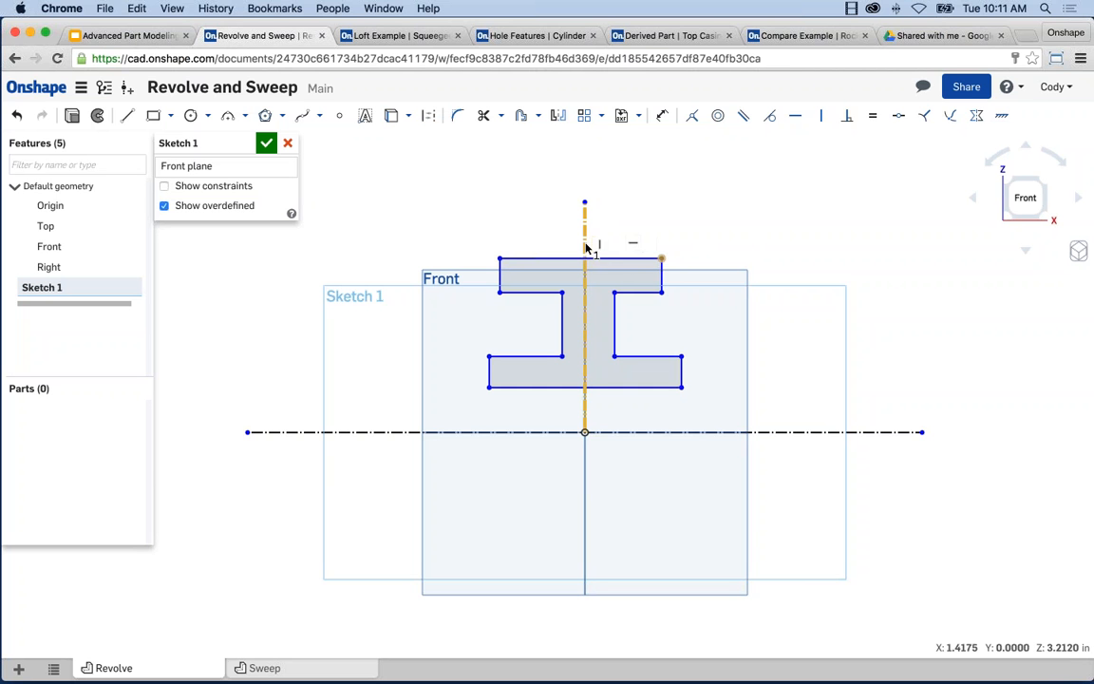
left_click(499, 258)
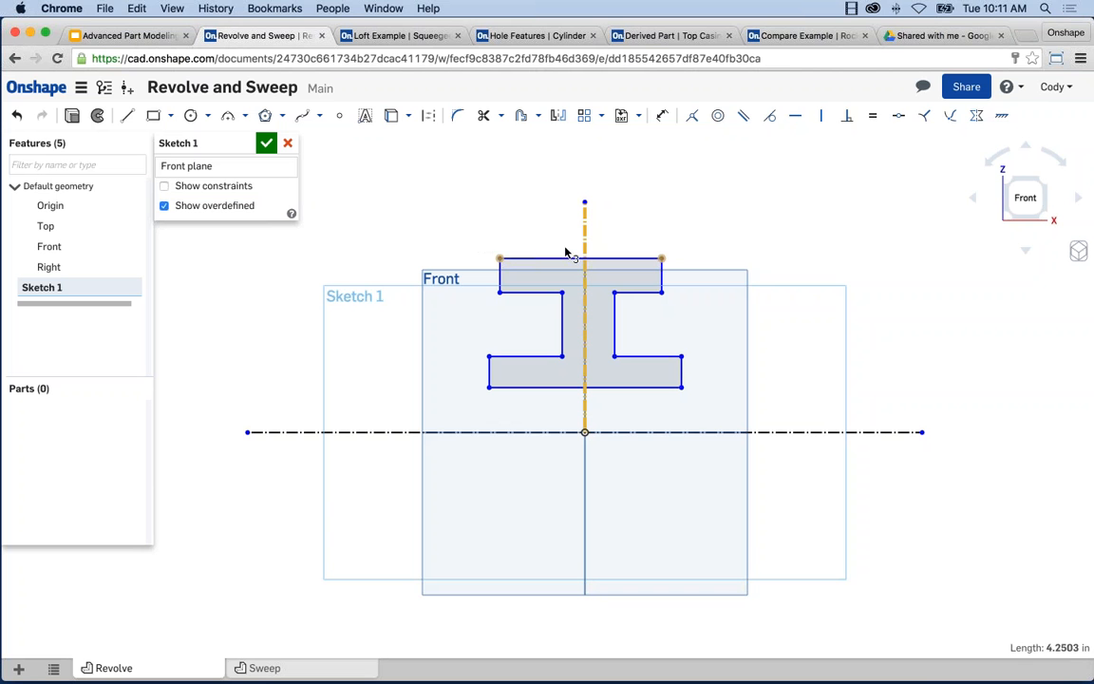
left_click(977, 121)
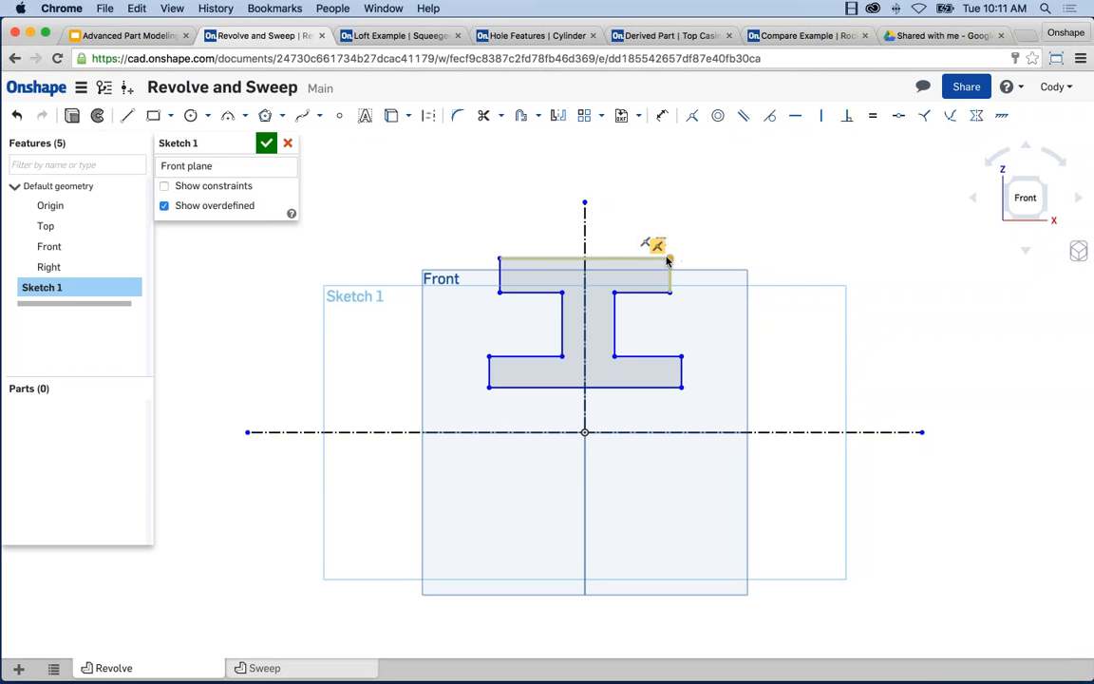
mouse_move(667, 256)
left_mouse_down()
mouse_move(701, 251)
mouse_move(655, 252)
mouse_move(722, 256)
mouse_move(680, 262)
mouse_move(703, 259)
left_mouse_up()
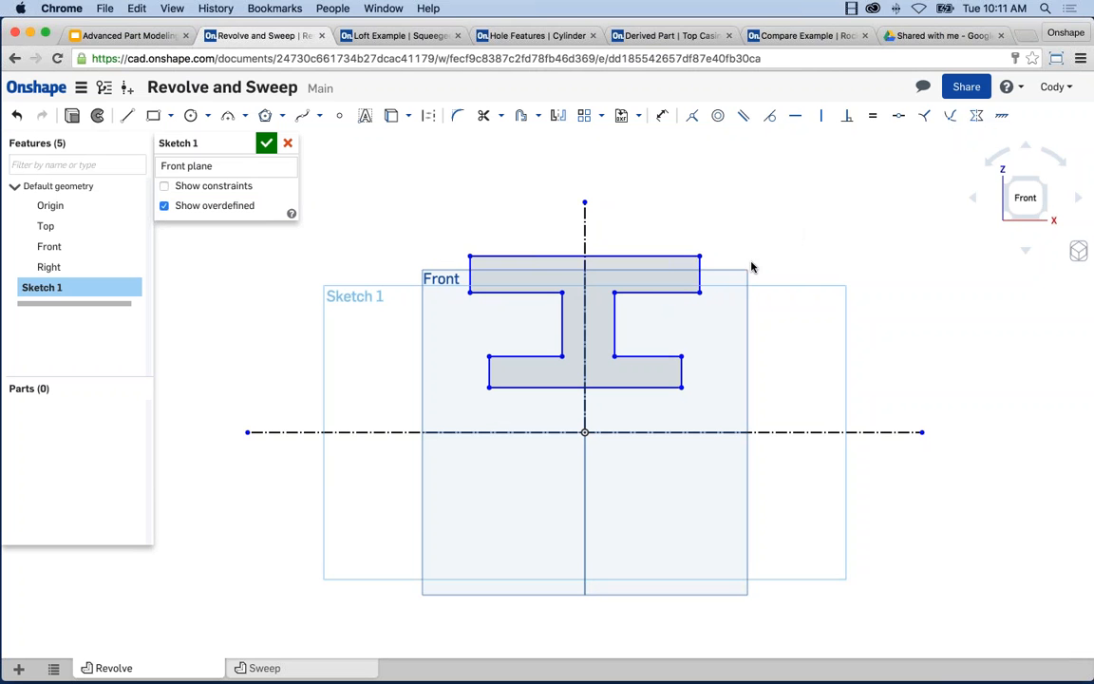
Step: Make the two upper corners of the web symmetric about the vertical construction line
left_click(614, 292)
left_click(585, 305)
left_click(562, 293)
left_click(973, 117)
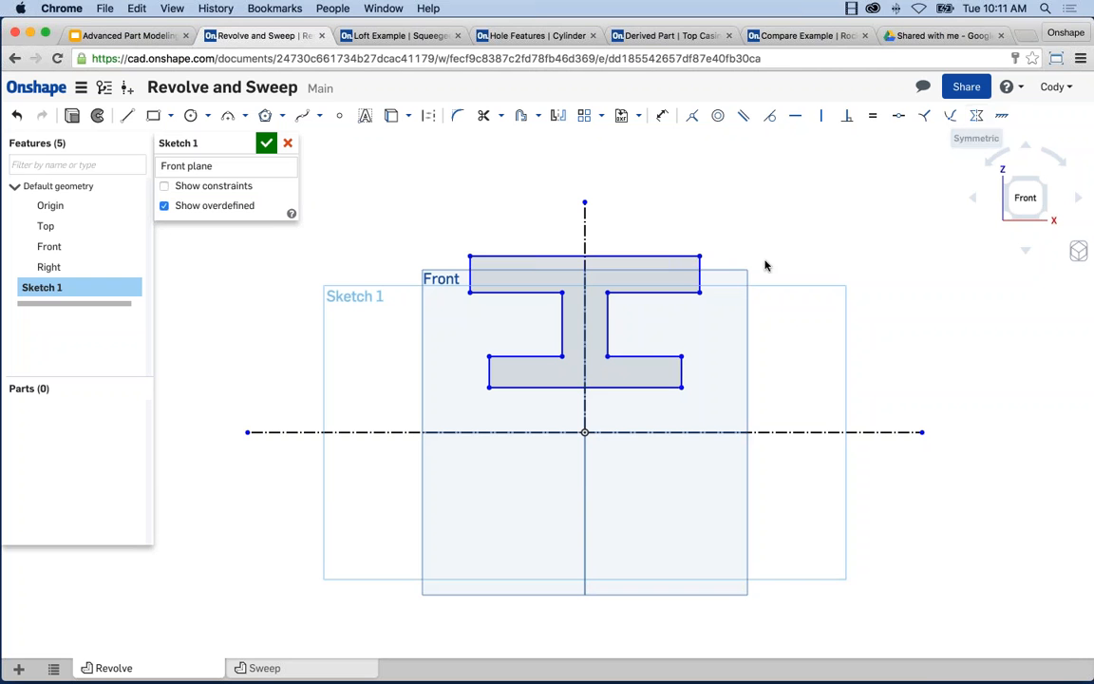
Step: Make the lower flange's upper outer corners symmetric about the vertical construction line and stretch the flange to about 5.25 in wide
left_click(585, 397)
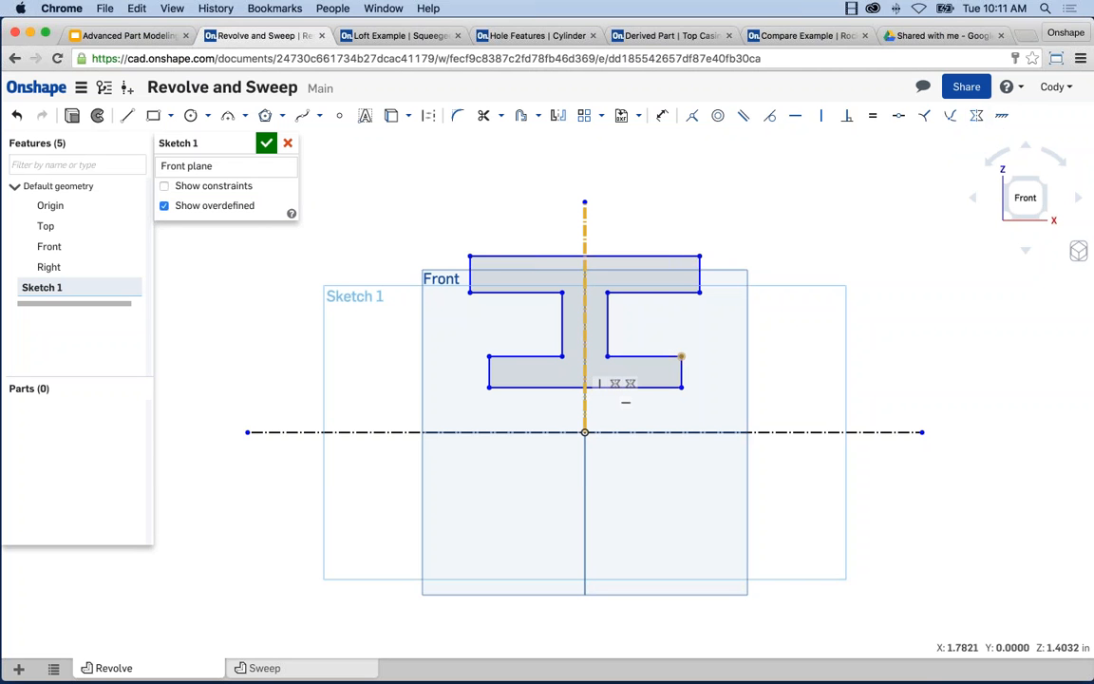
left_click(488, 356)
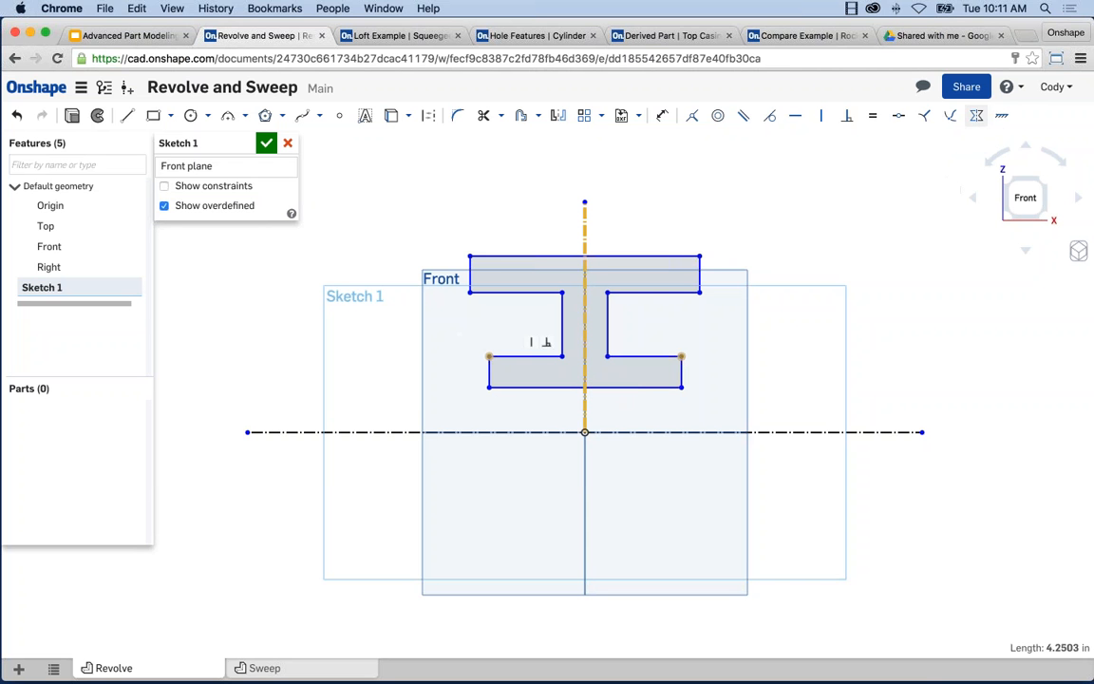
left_click(977, 115)
left_click_drag(677, 359, 738, 356)
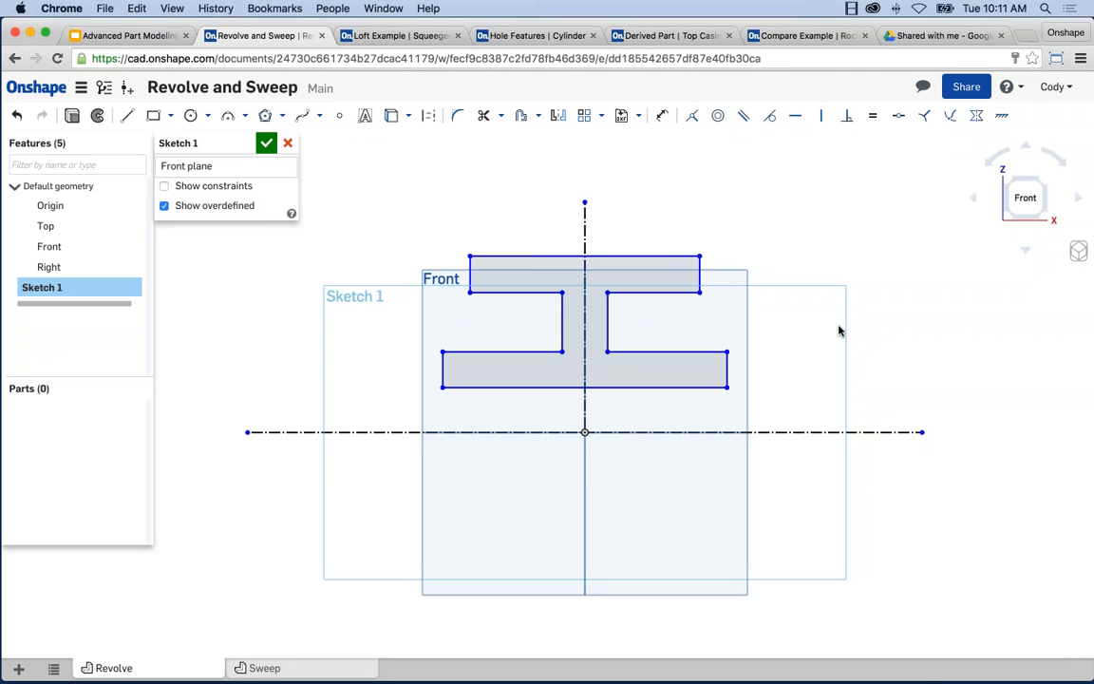
Step: Dimension the lower flange's width to 5.25 in and the upper flange's width to 4 in
key("d")
left_click(630, 387)
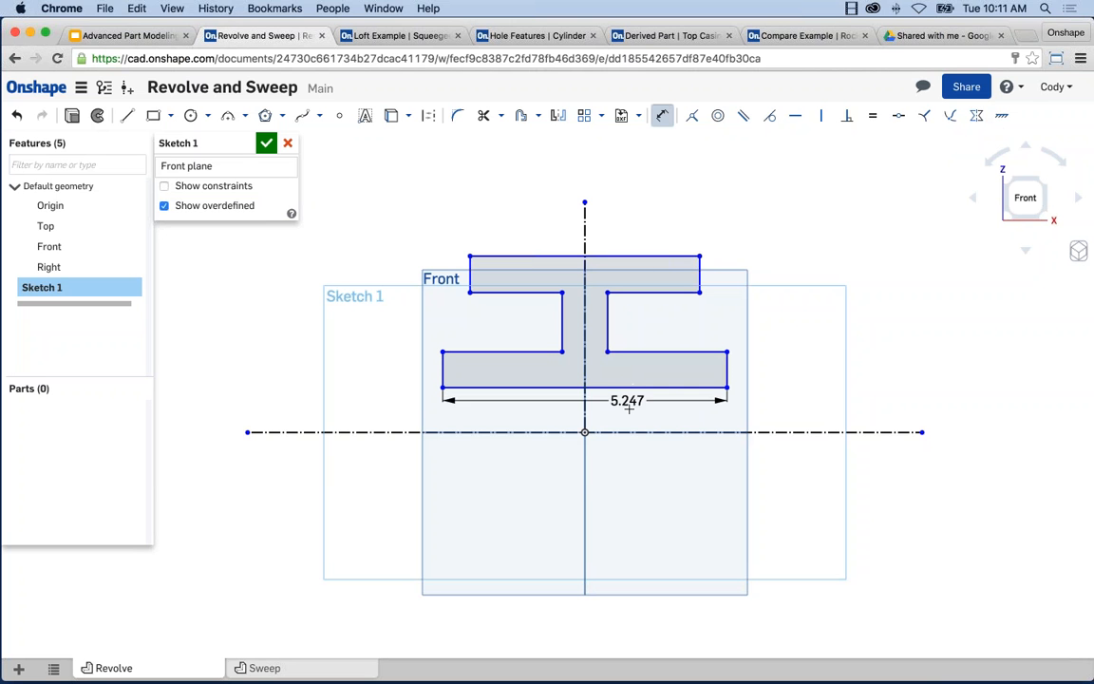
left_click(628, 408)
type("5.25")
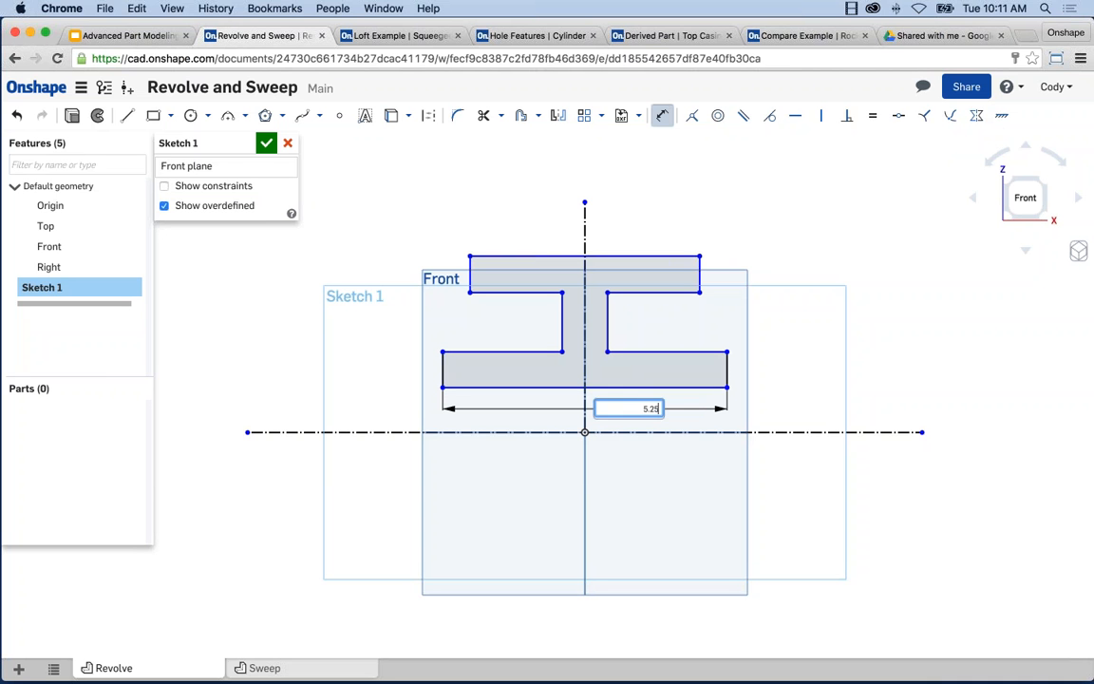
key("Return")
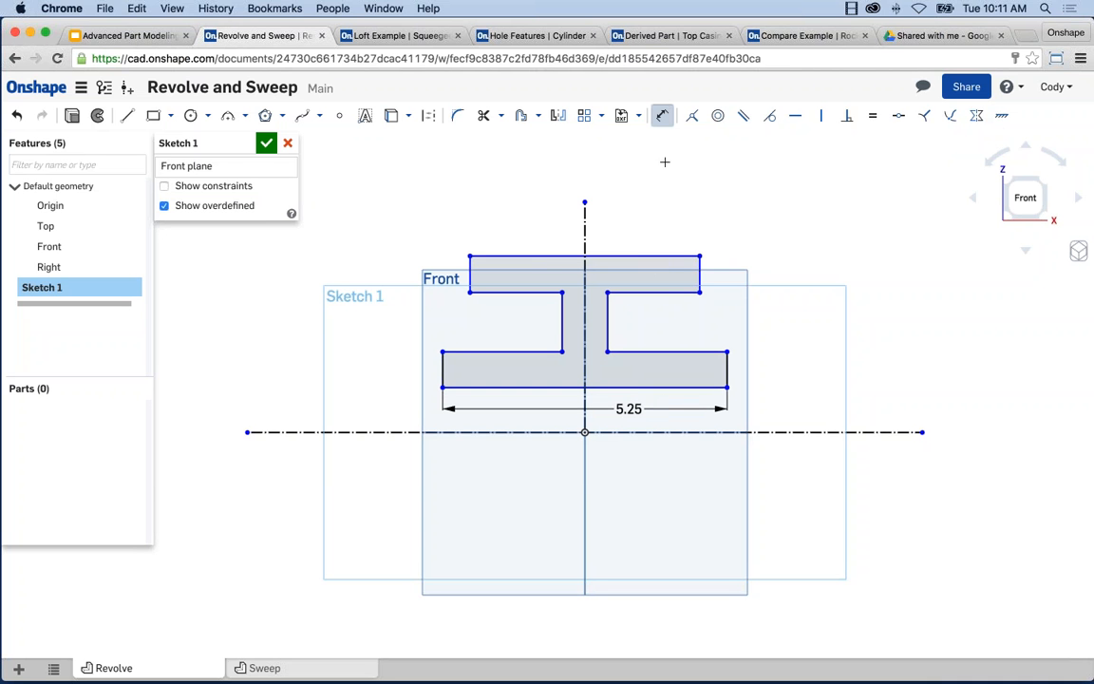
left_click(646, 257)
left_click(636, 217)
type("4")
key("Return")
Step: Dimension the width between the web's two vertical edges to 1 in
left_click(616, 319)
left_click(555, 313)
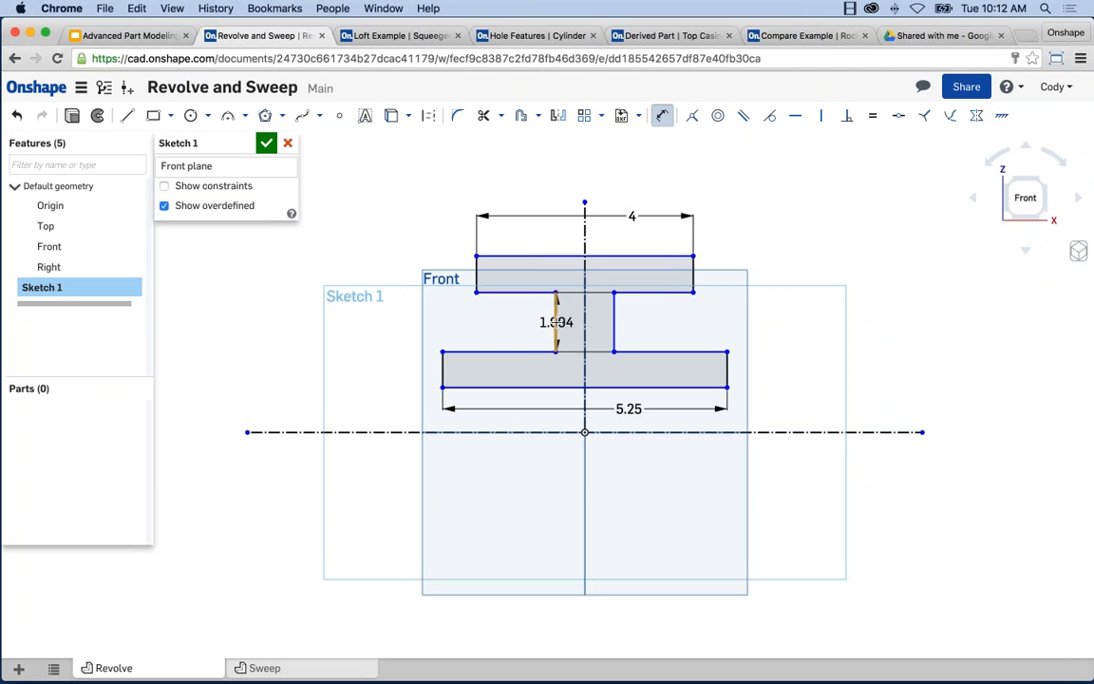
left_click(665, 322)
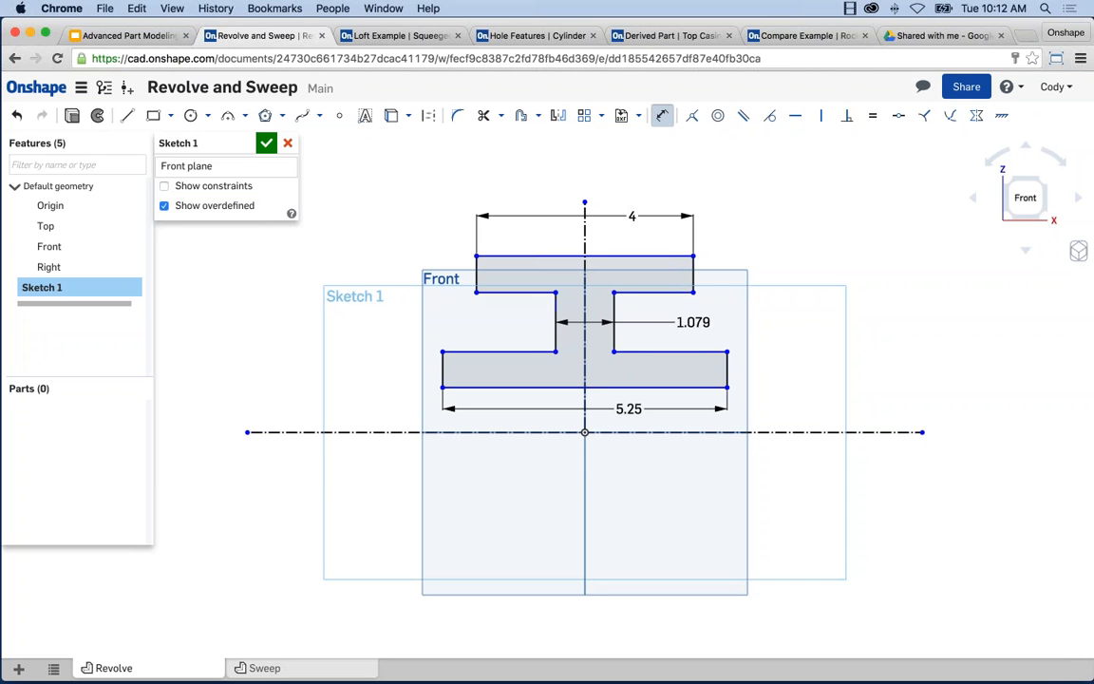
type("1")
key("Return")
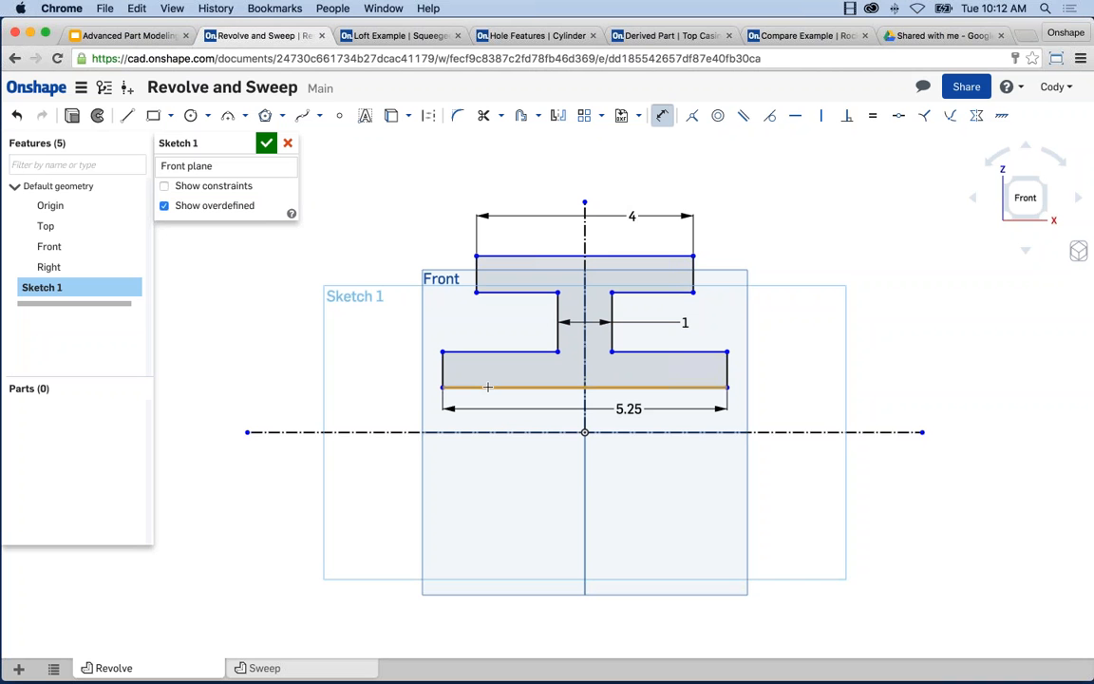
Step: Add a 1.5 in diameter dimension from the lower flange's bottom edge across the horizontal centerline
left_click(487, 386)
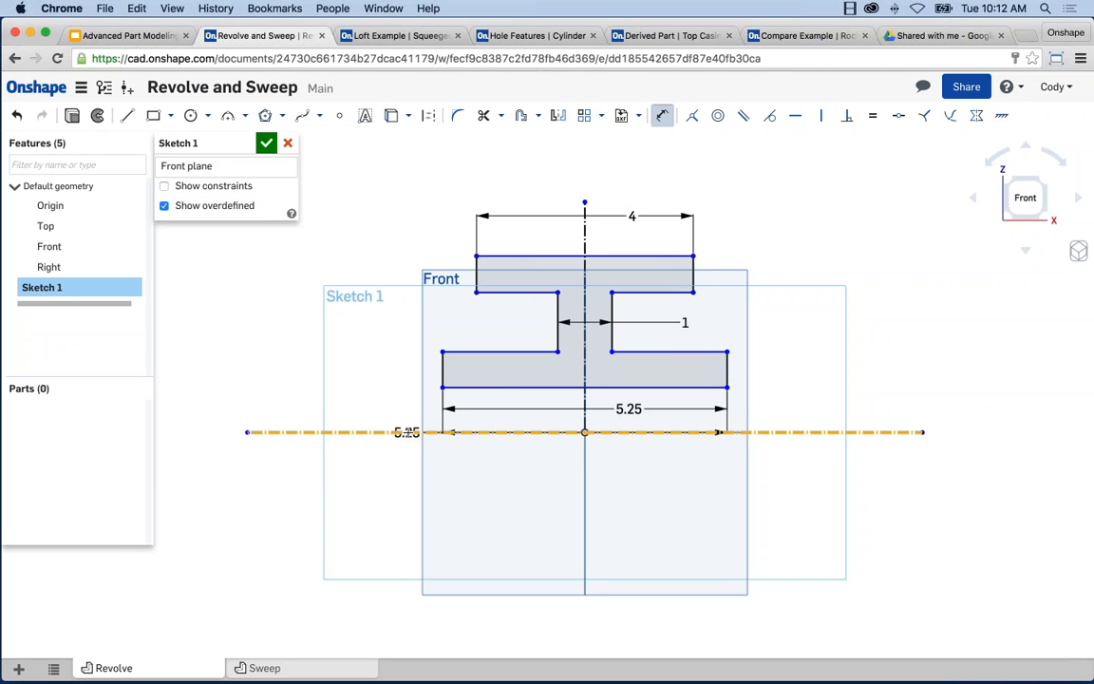
left_click(399, 415)
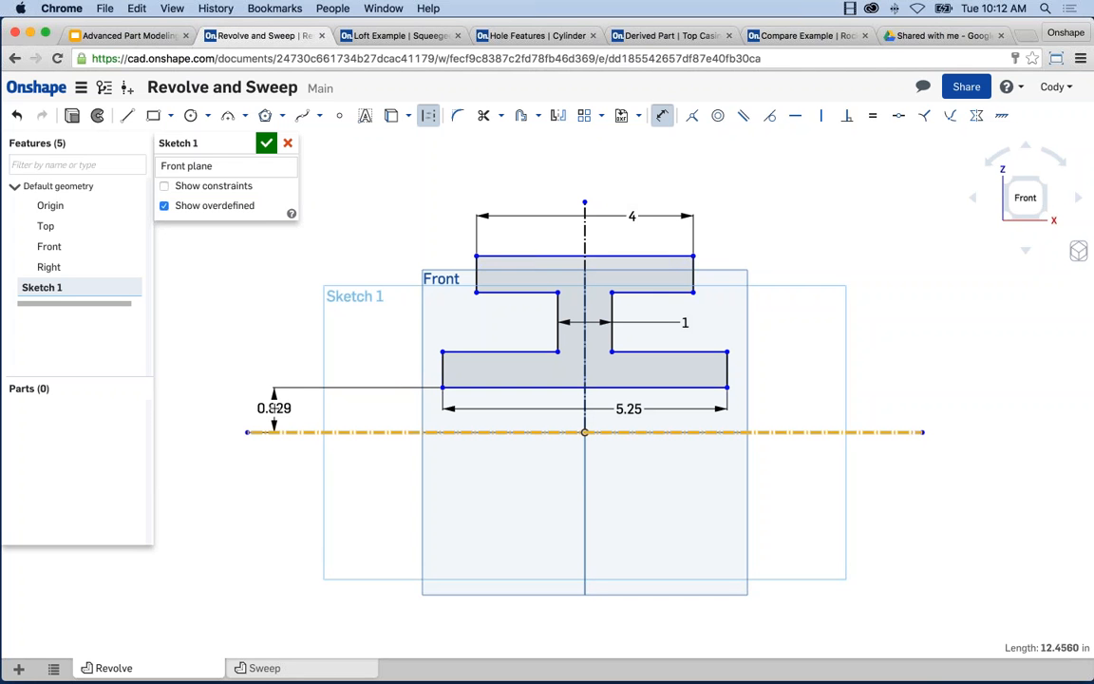
left_click_drag(274, 407, 221, 449)
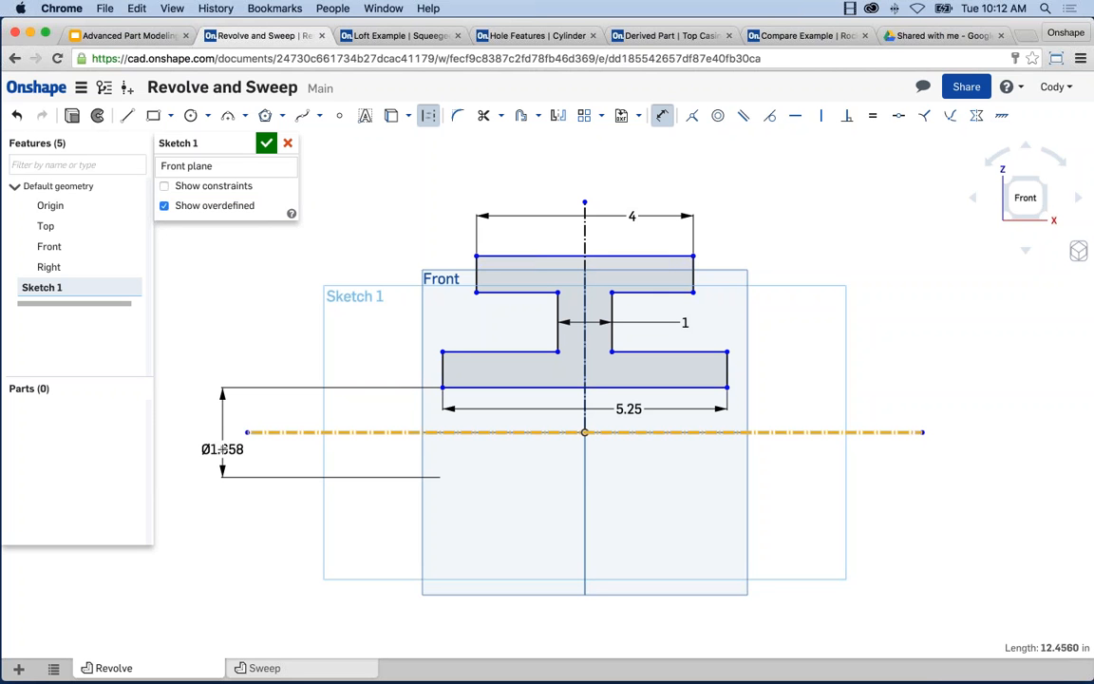
left_click_drag(222, 450, 222, 449)
double_click(222, 449)
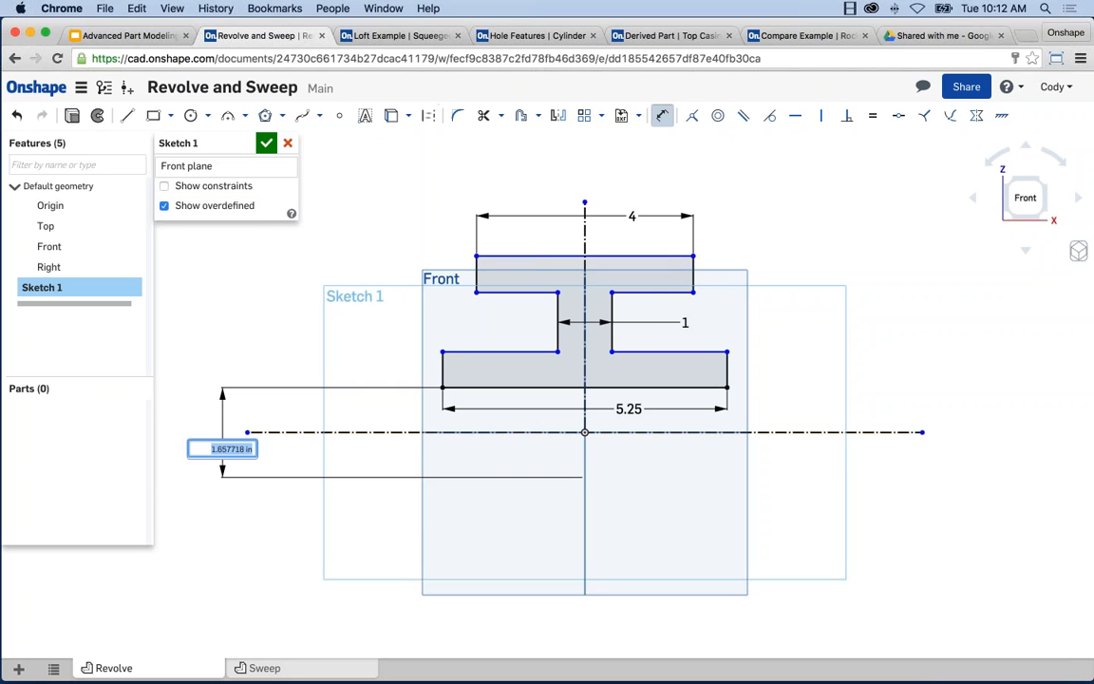
type("1.5")
key("Return")
Step: Add a 3 in diameter dimension from the lower flange's upper edge across the horizontal centerline
left_click(703, 356)
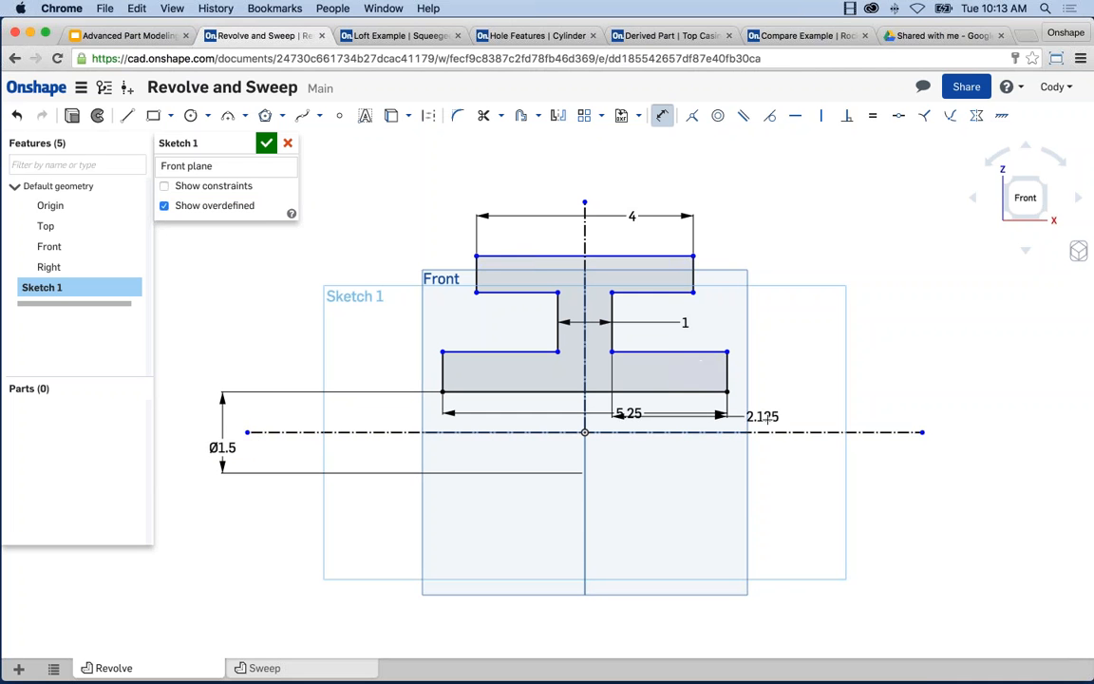
left_click(773, 432)
left_click(993, 466)
type("3")
key("Return")
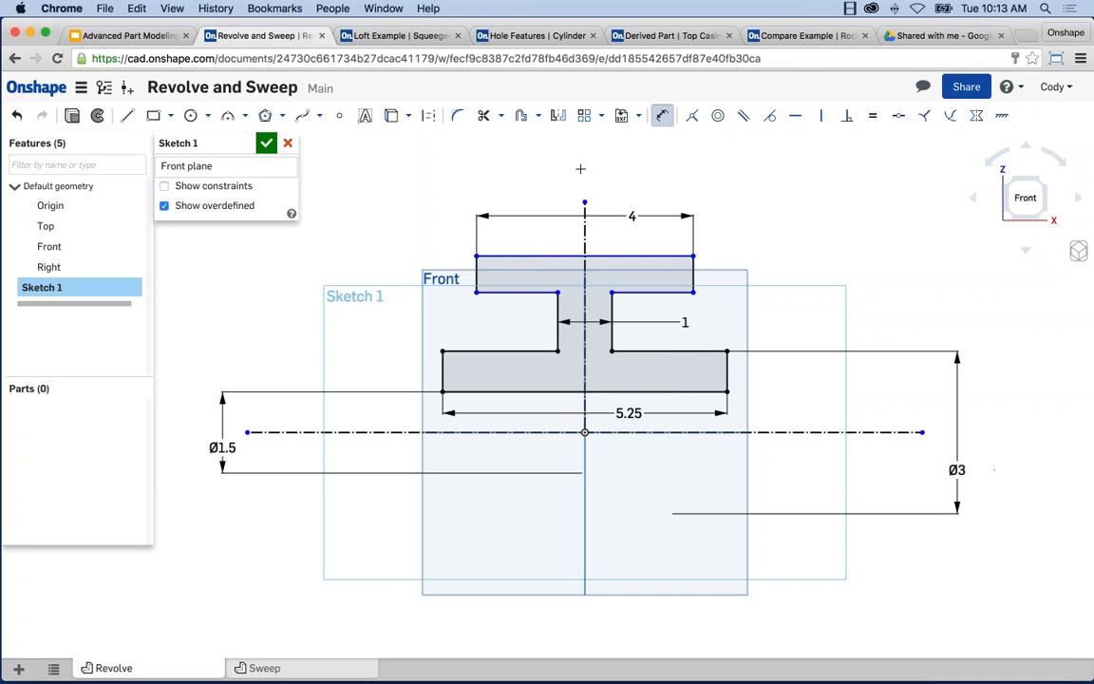
Step: Add a 5 in diameter dimension from the upper flange's lower edge across the horizontal centerline
left_click(509, 294)
left_click(399, 432)
left_click(285, 486)
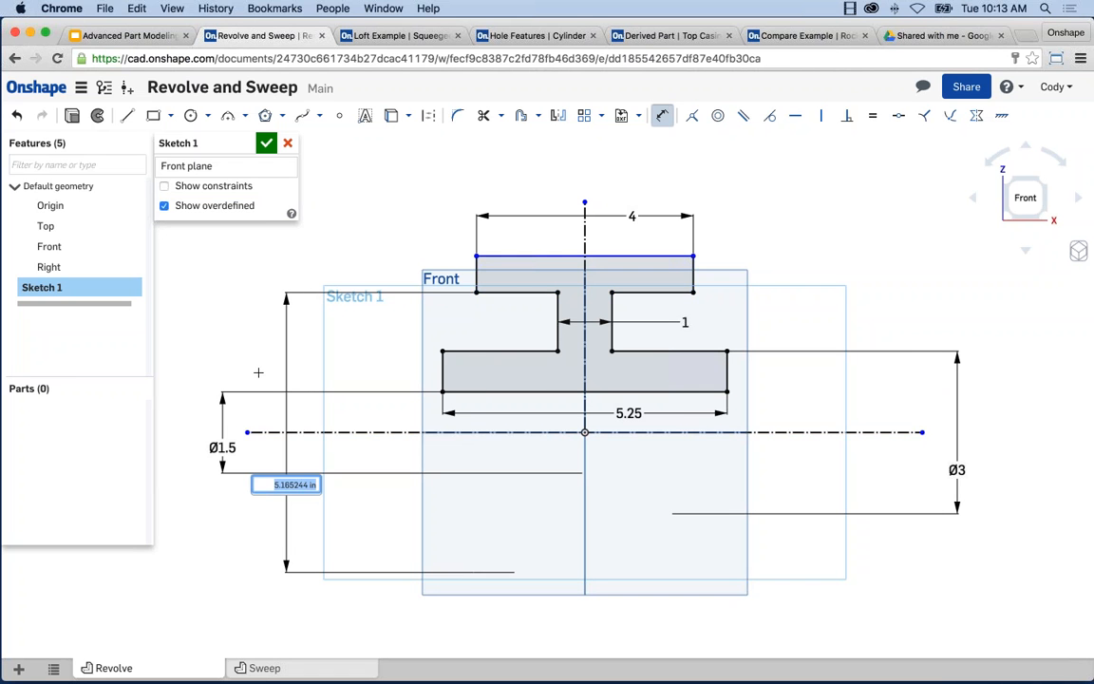
type("5")
key("Return")
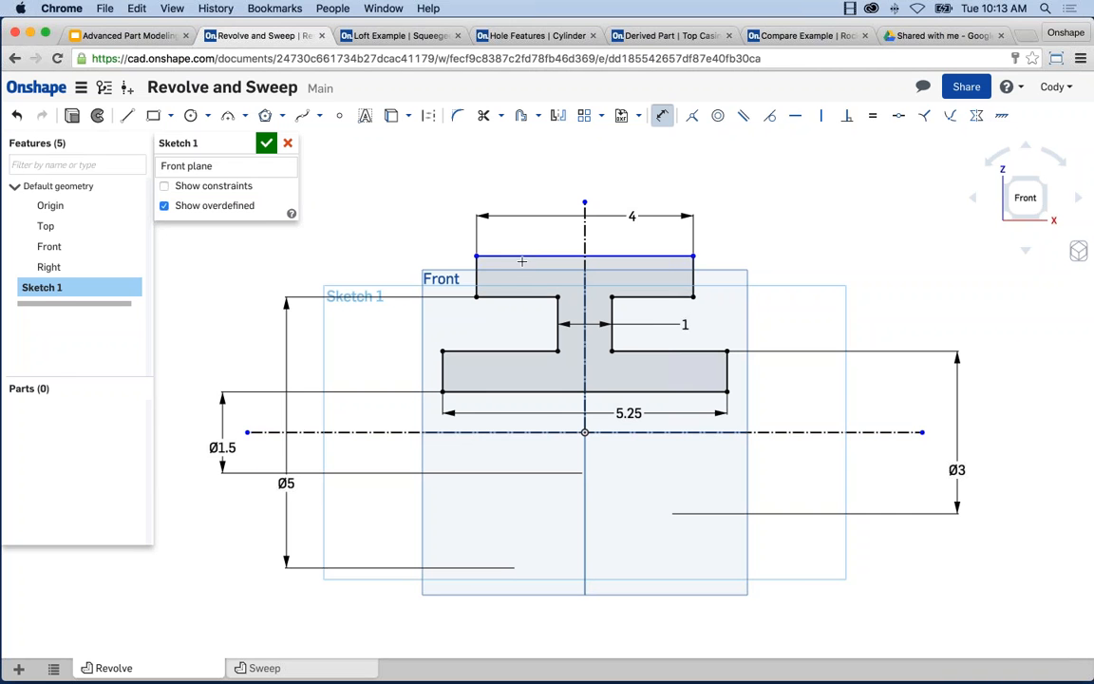
Step: Add a 6.5 in diameter dimension from the upper flange's top edge across the horizontal centerline
left_click(525, 253)
left_click(866, 433)
left_click(1037, 468)
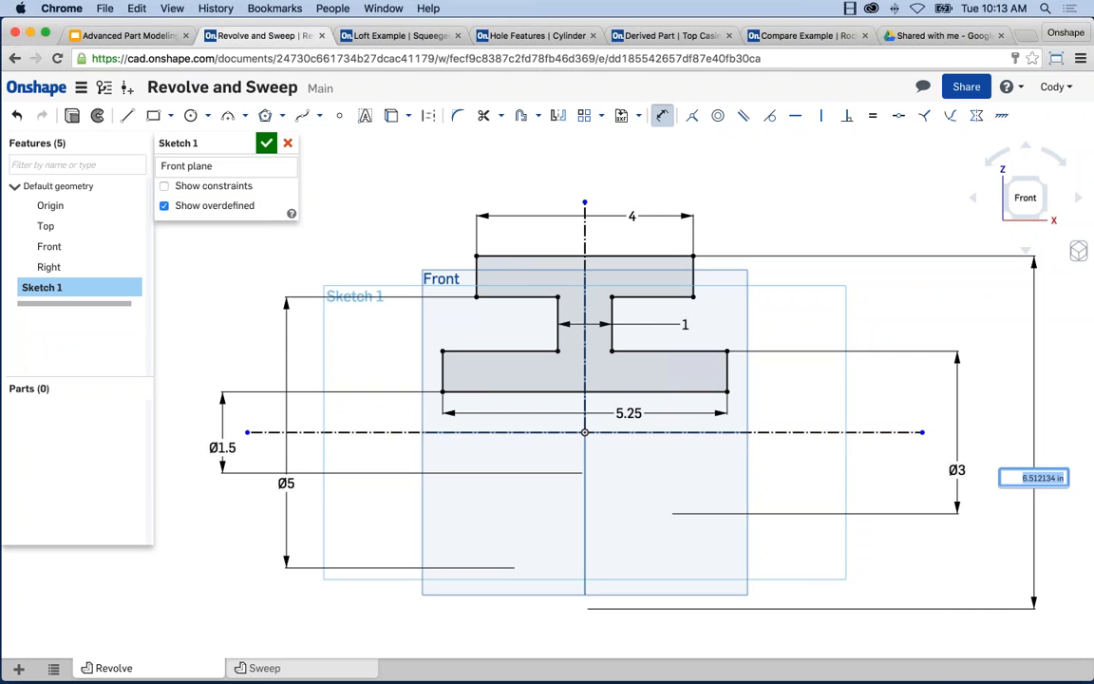
type("6.5")
key("Return")
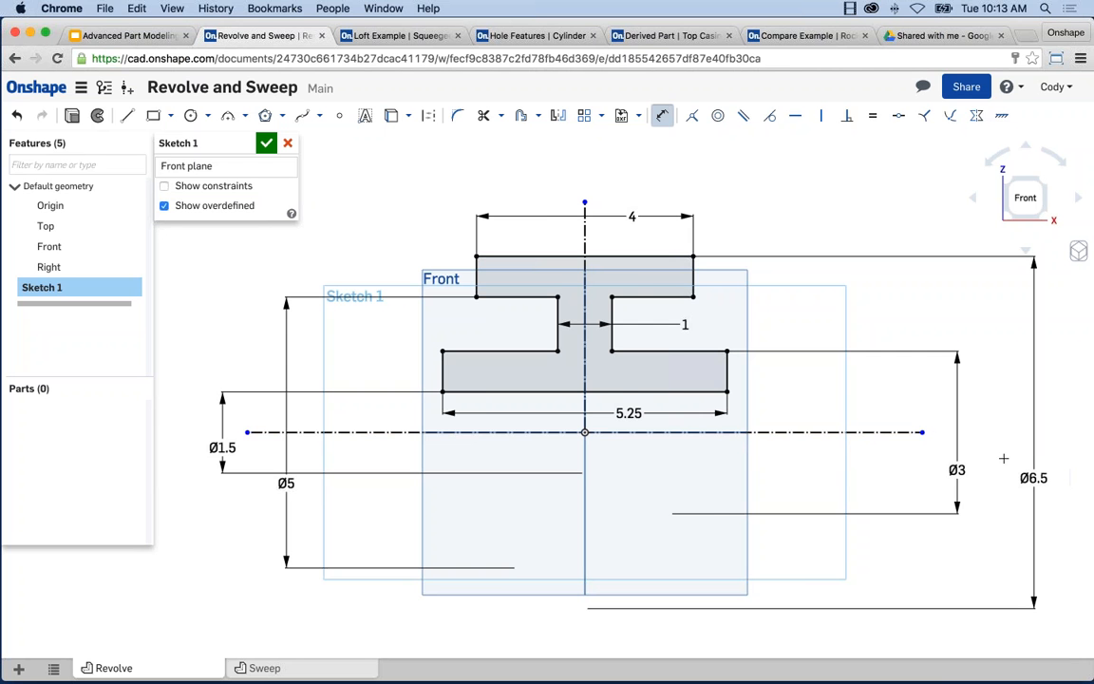
Step: Revolve the I-shaped sketch fully around the horizontal centerline as a new solid part
scroll(1054, 459, "down", 1)
middle_click_drag(1056, 451, 1023, 446)
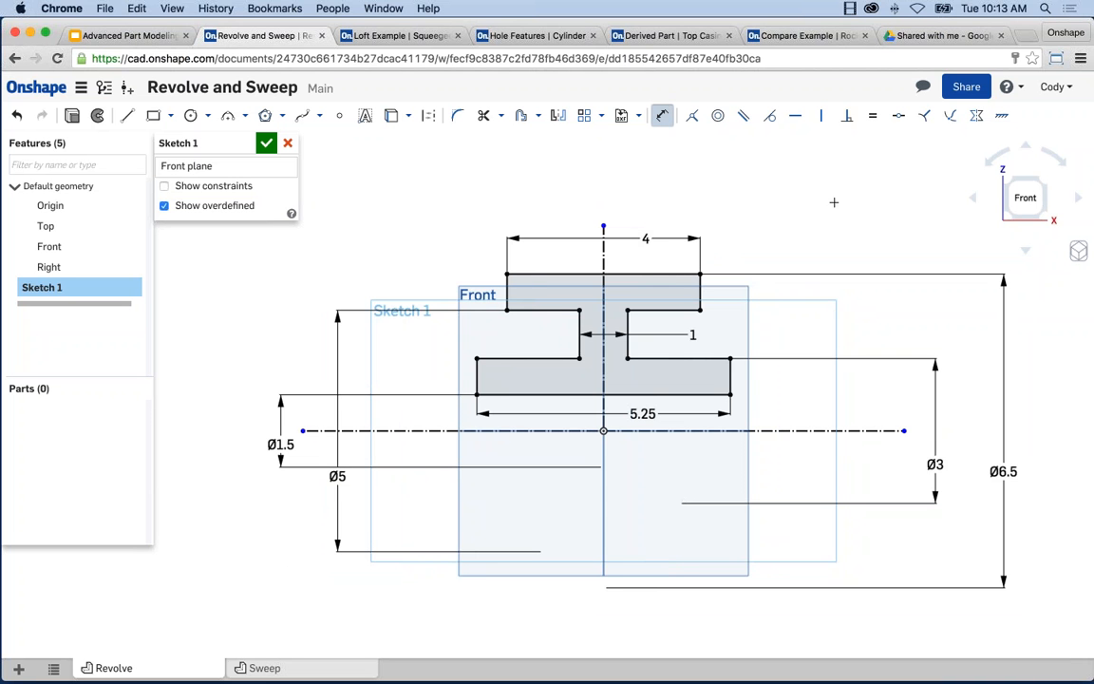
middle_click_drag(833, 202, 804, 189)
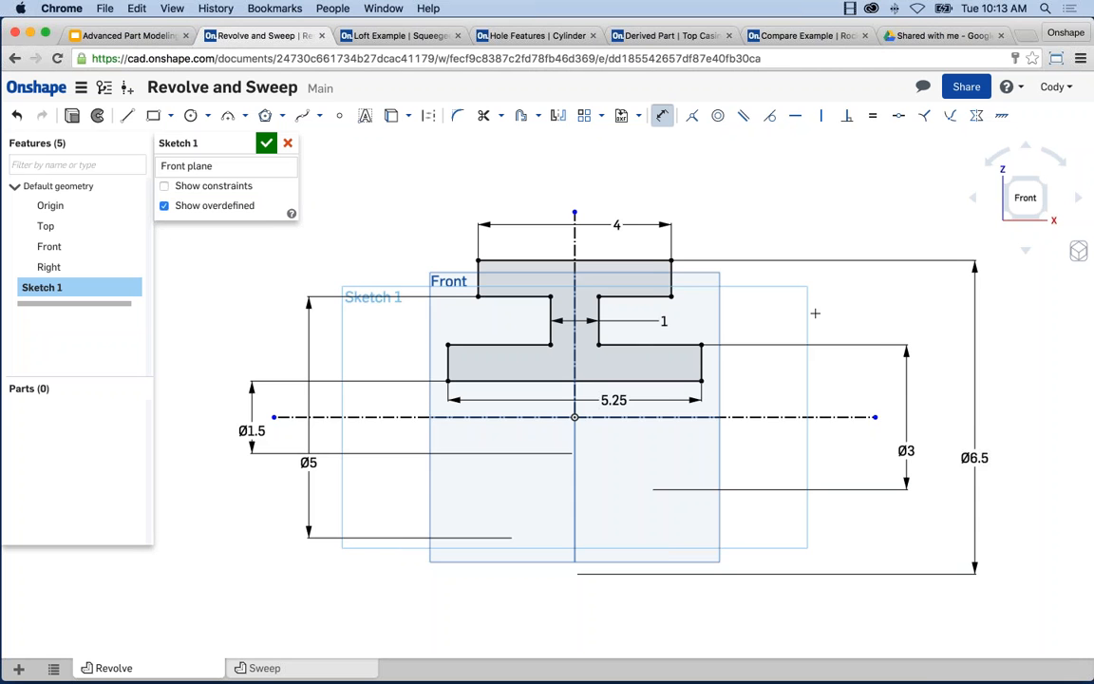
middle_click_drag(869, 352, 875, 336)
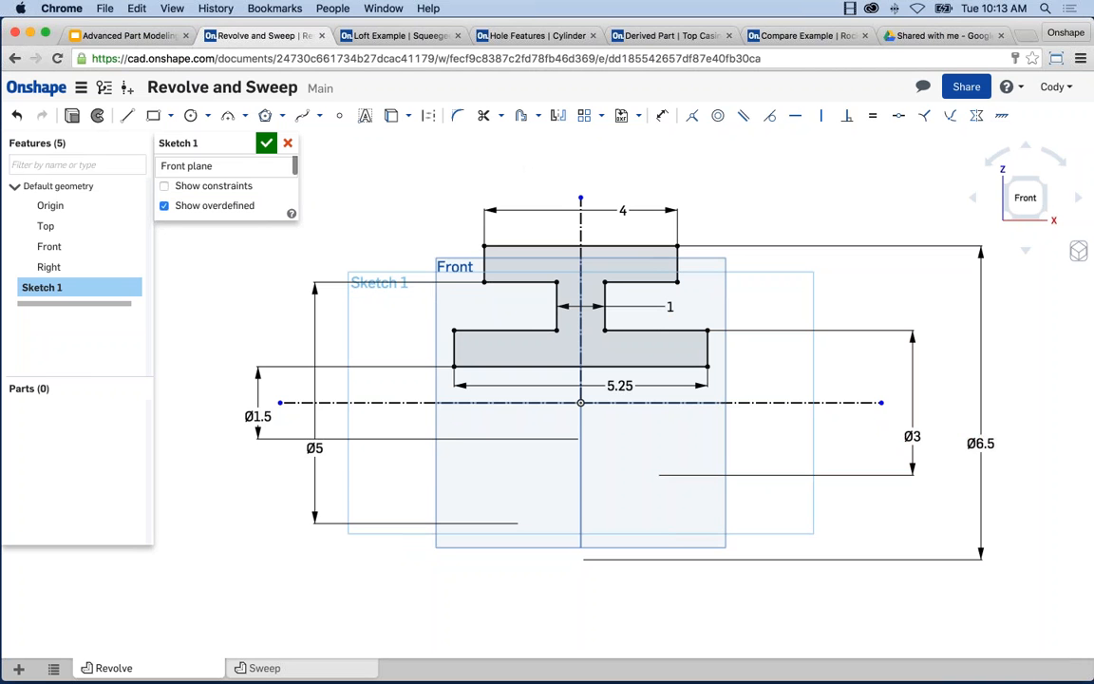
left_click(97, 118)
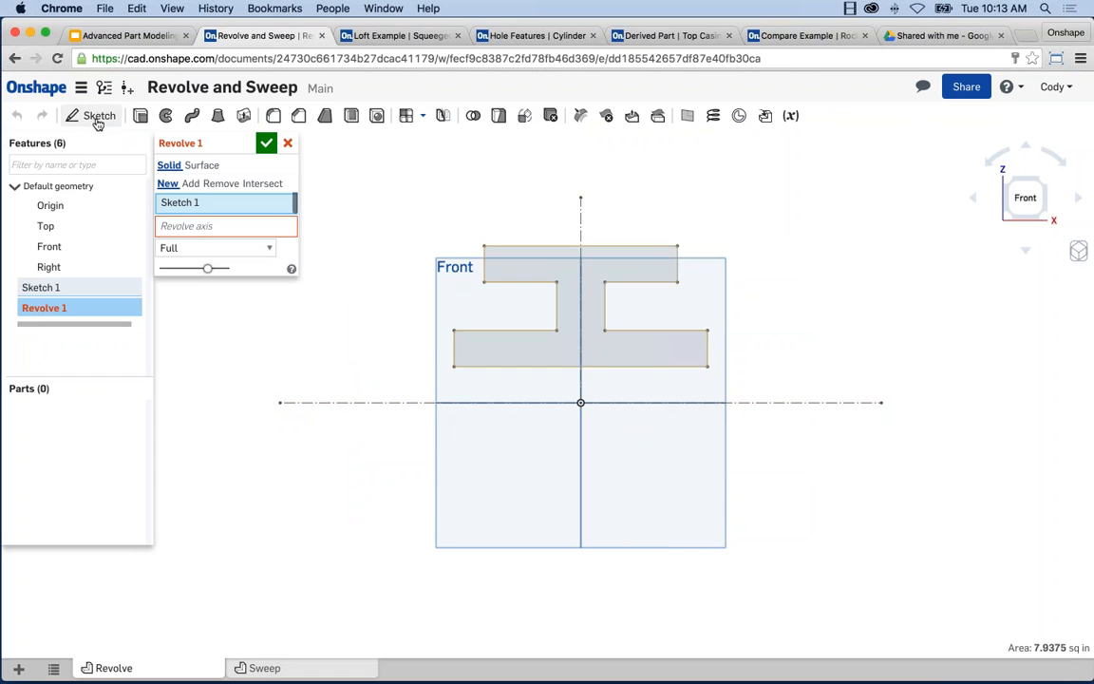
right_click_drag(515, 167, 469, 199)
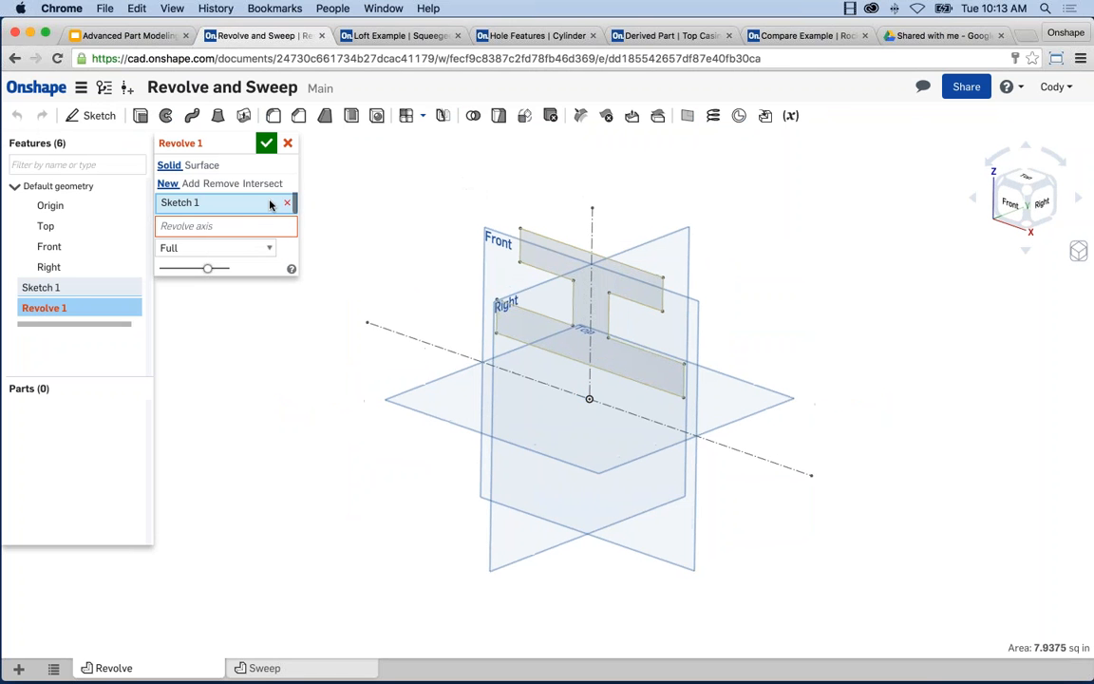
left_click(199, 227)
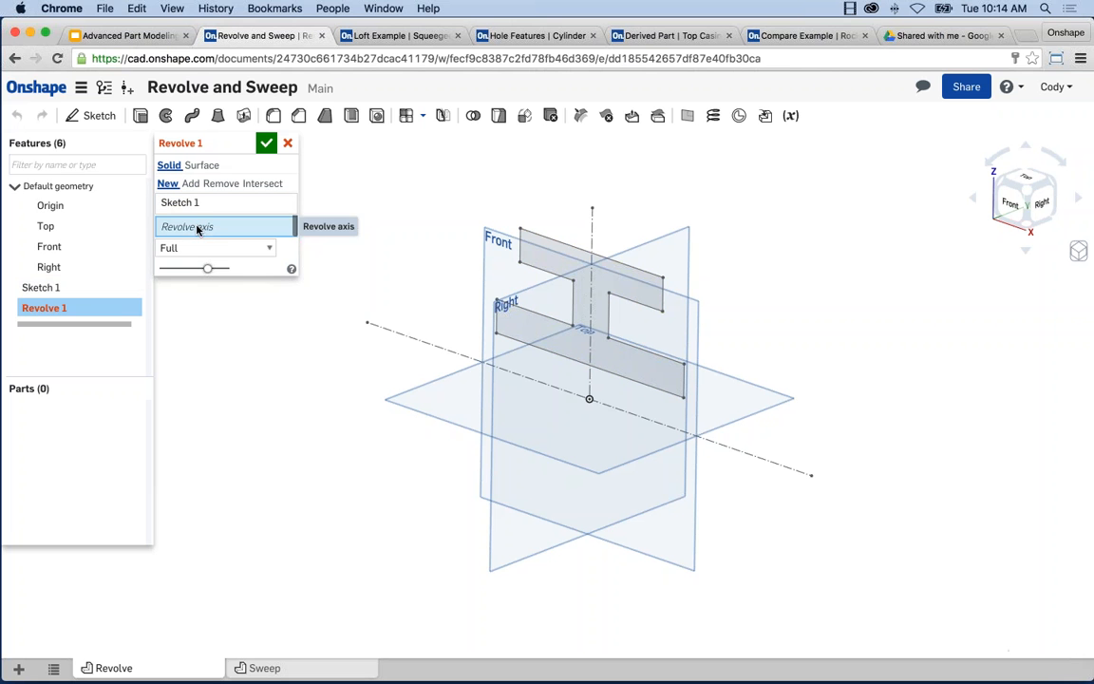
left_click(418, 344)
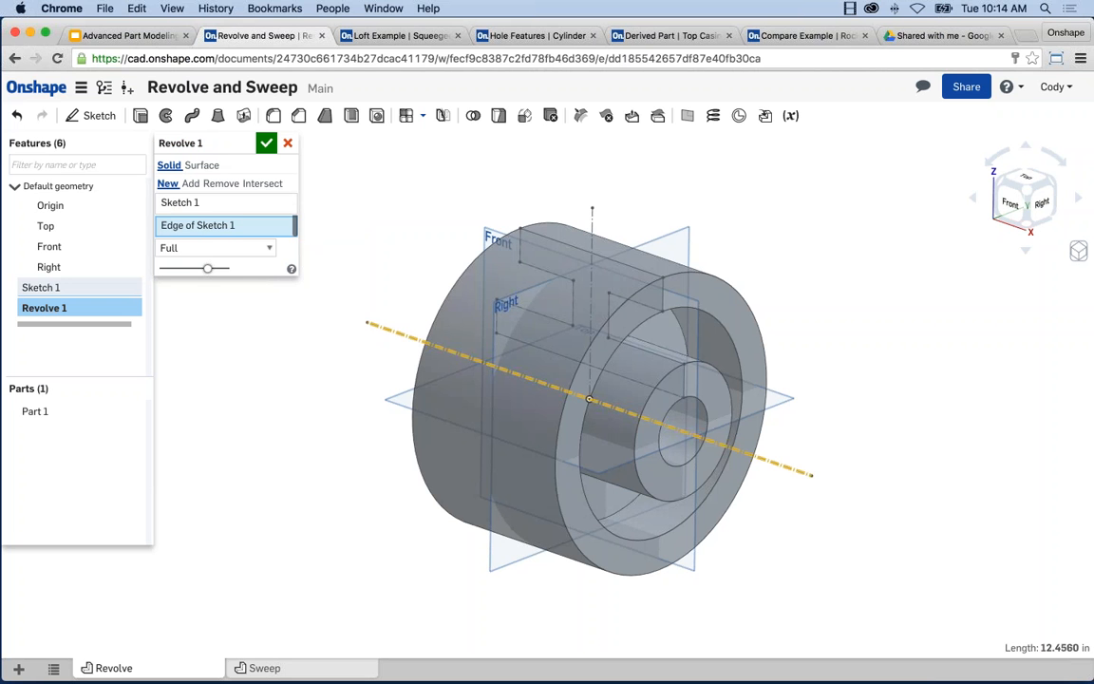
right_click_drag(340, 413, 436, 399)
scroll(437, 399, "up", 3)
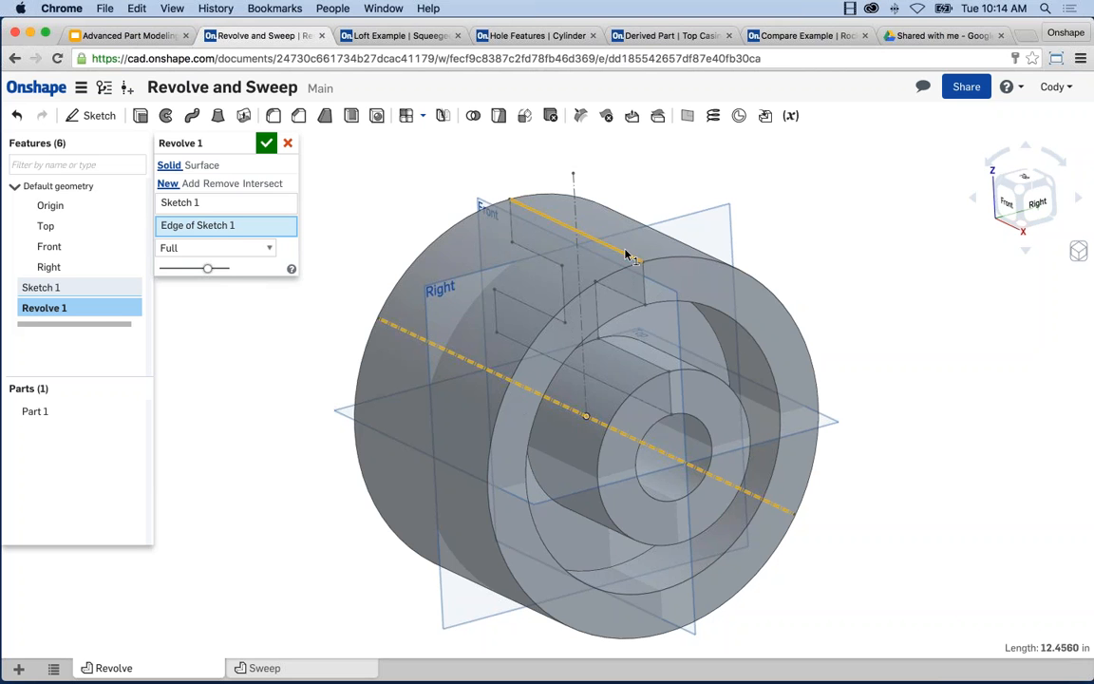
left_click(266, 144)
Step: Hide the default planes
mouse_move(386, 235)
right_mouse_down()
mouse_move(410, 220)
mouse_move(464, 219)
mouse_move(561, 236)
mouse_move(385, 239)
right_mouse_up()
key("p")
left_click(319, 253)
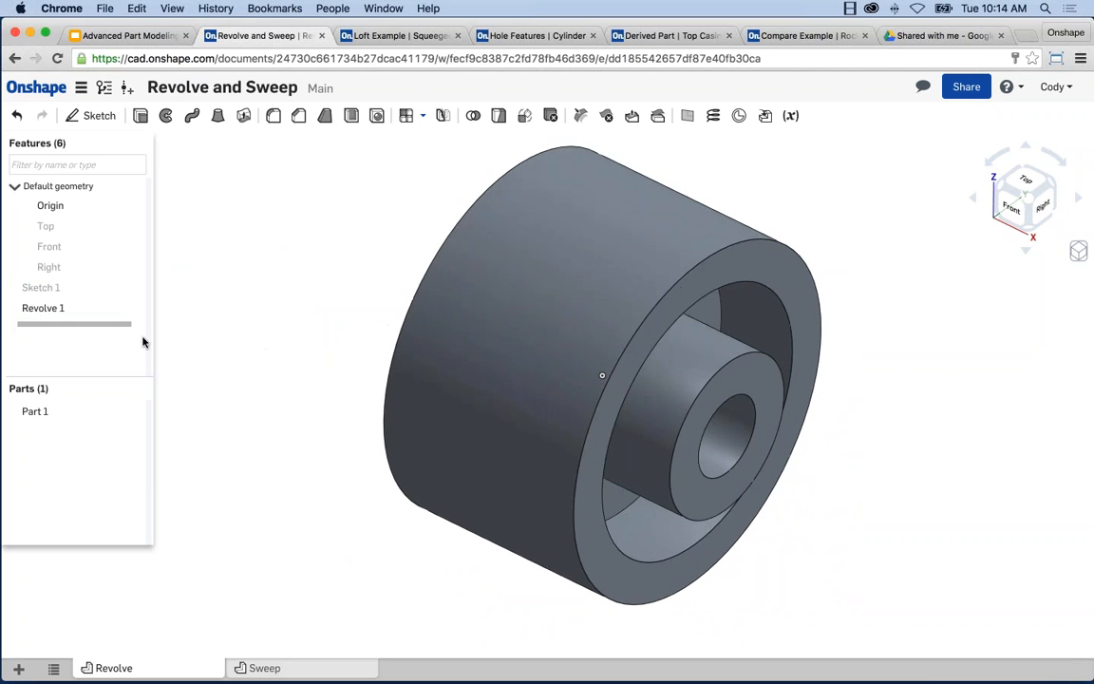
Step: Edit the revolve feature and try the One direction type with a 45 degree angle
right_click(57, 308)
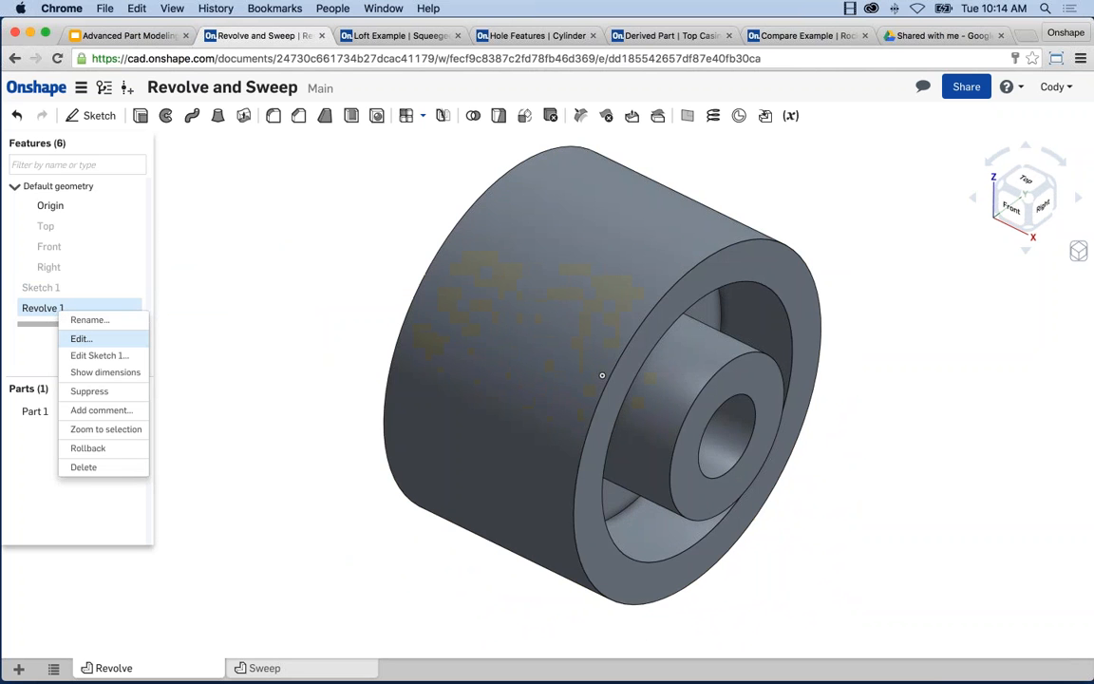
left_click(81, 339)
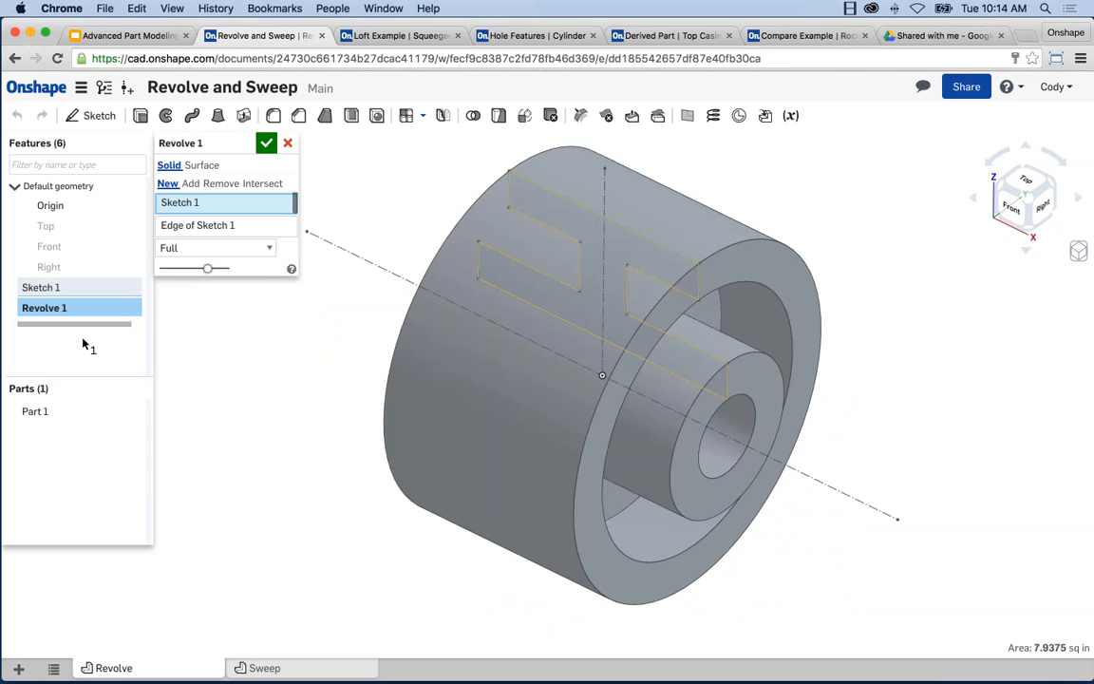
middle_click_drag(354, 313, 359, 342)
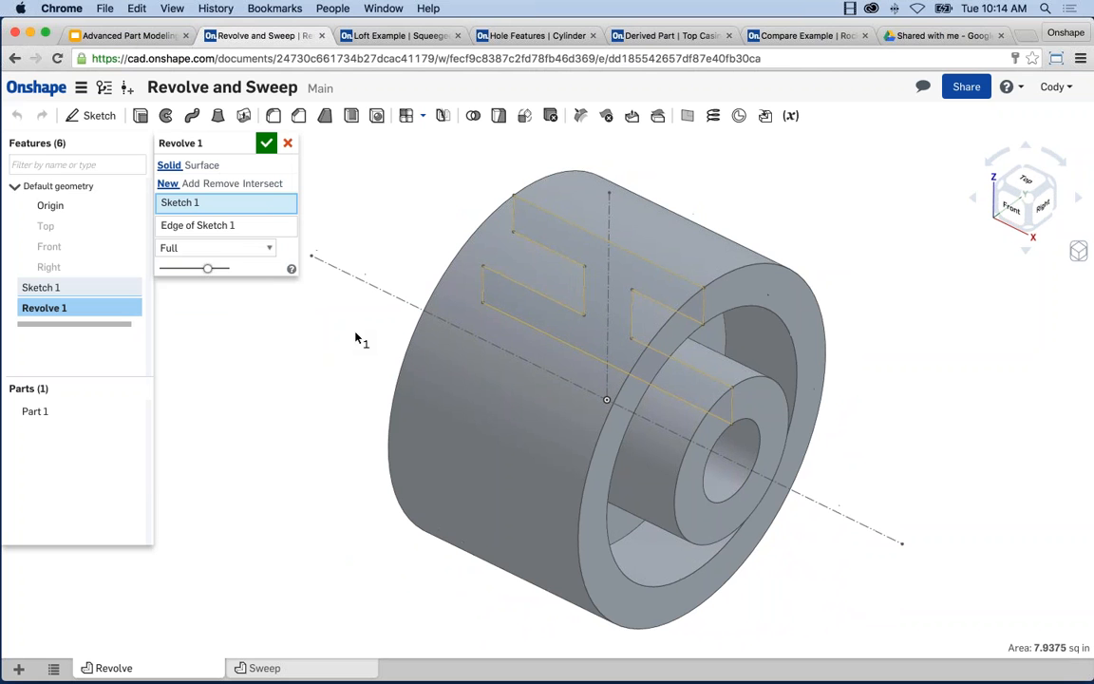
left_click(249, 250)
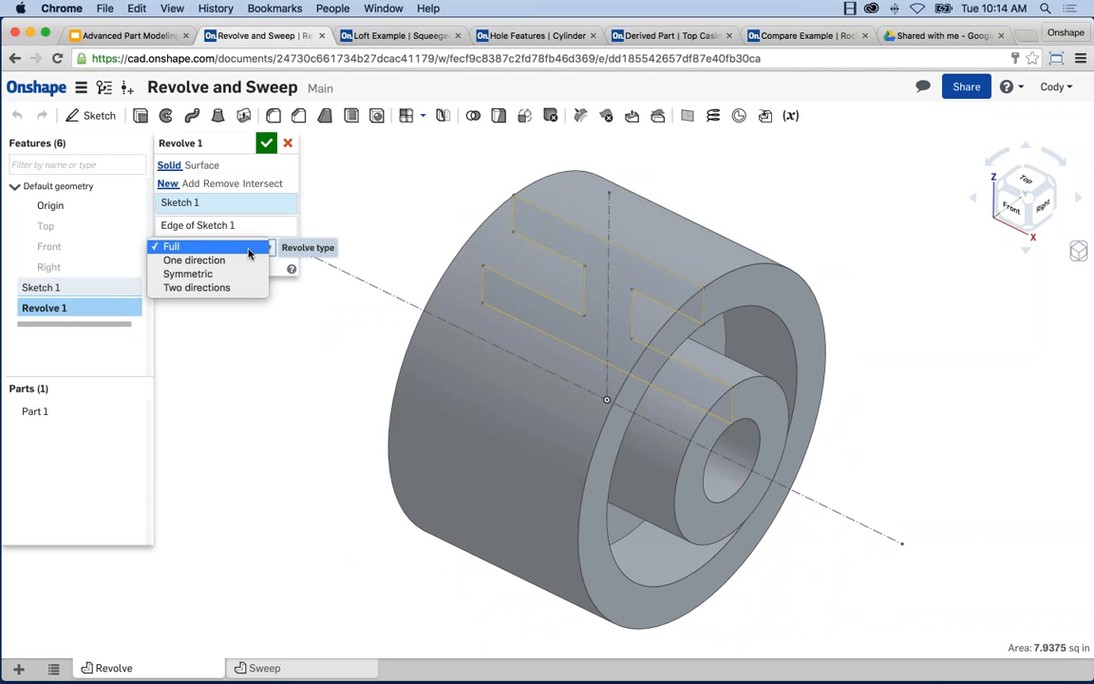
left_click(190, 260)
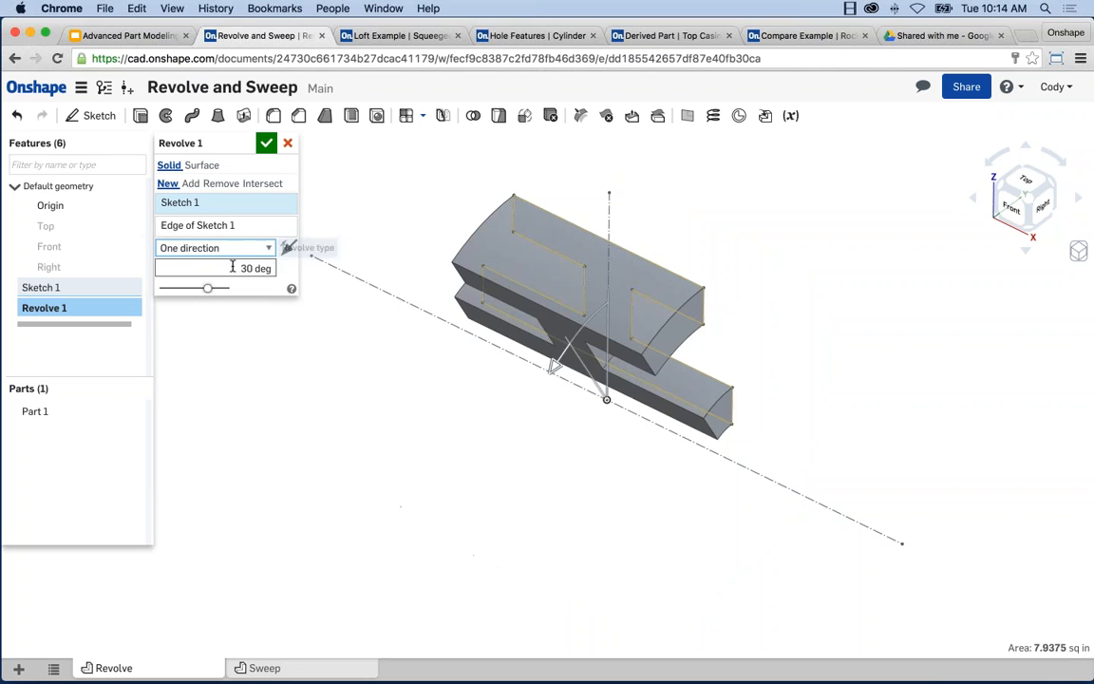
left_click(254, 267)
type("45")
key("Return")
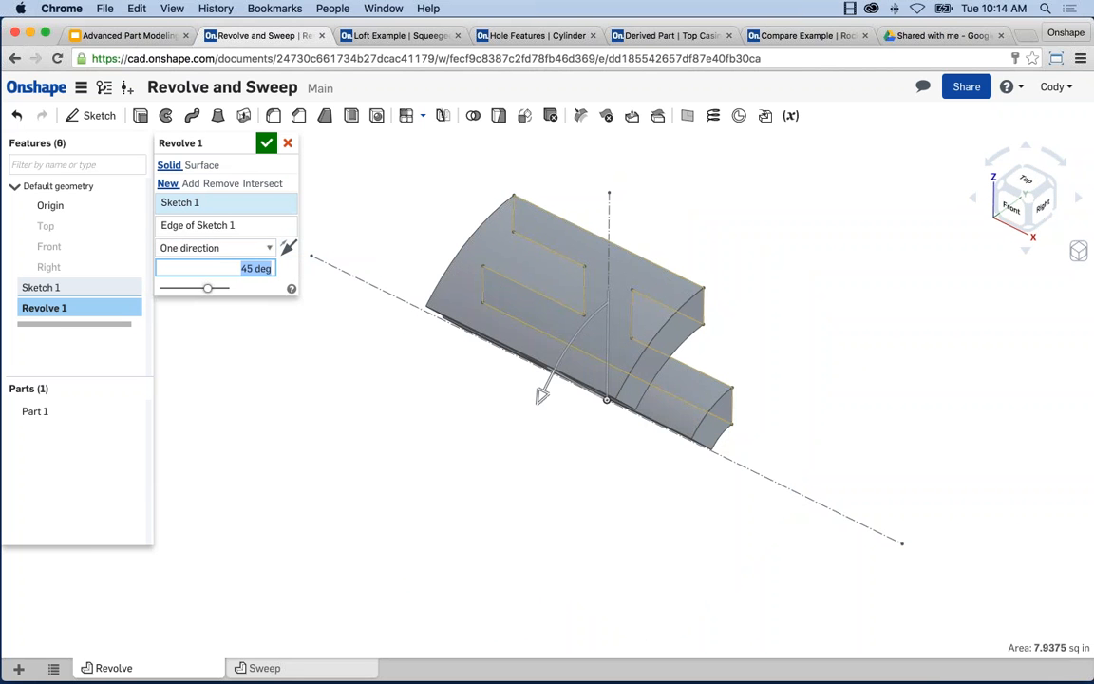
Step: Try the Symmetric revolve type with a 90 degree angle
left_click(249, 248)
left_click(230, 261)
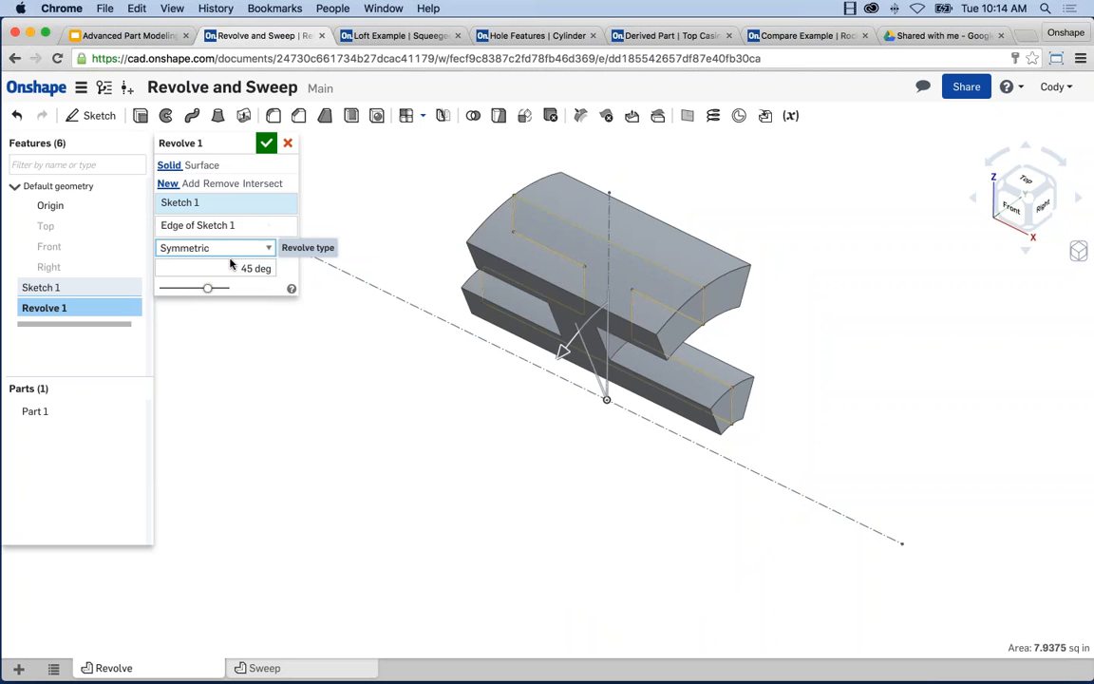
left_click(230, 267)
type("90")
key("Return")
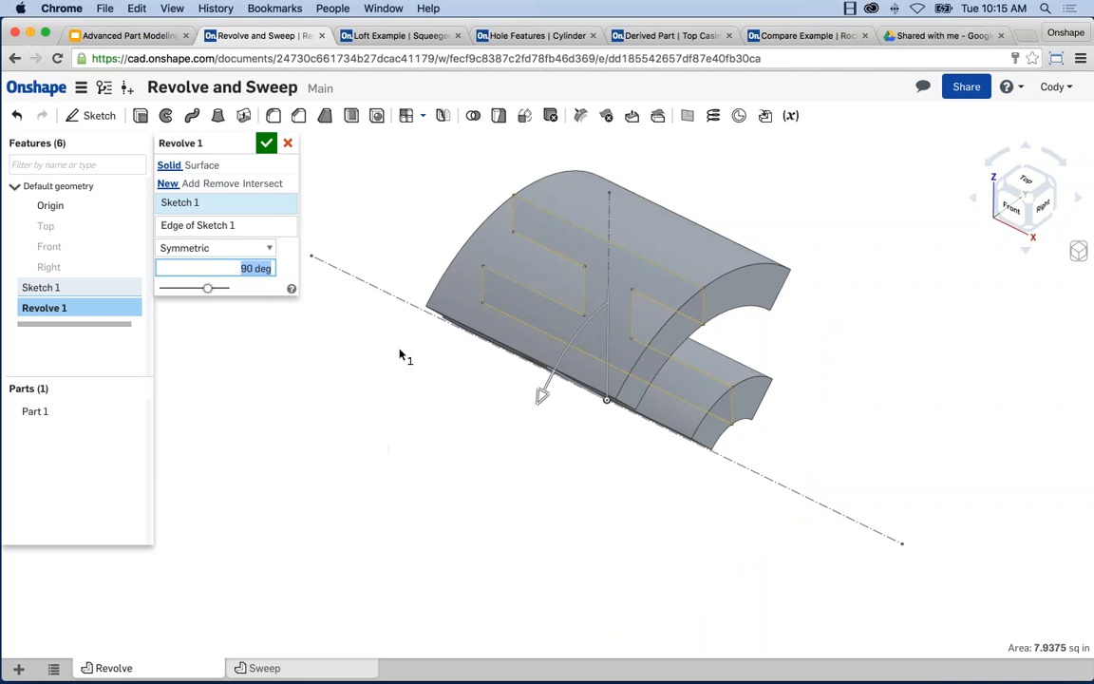
Step: Try the Two directions revolve type and set the revolve back to Full
left_click(215, 247)
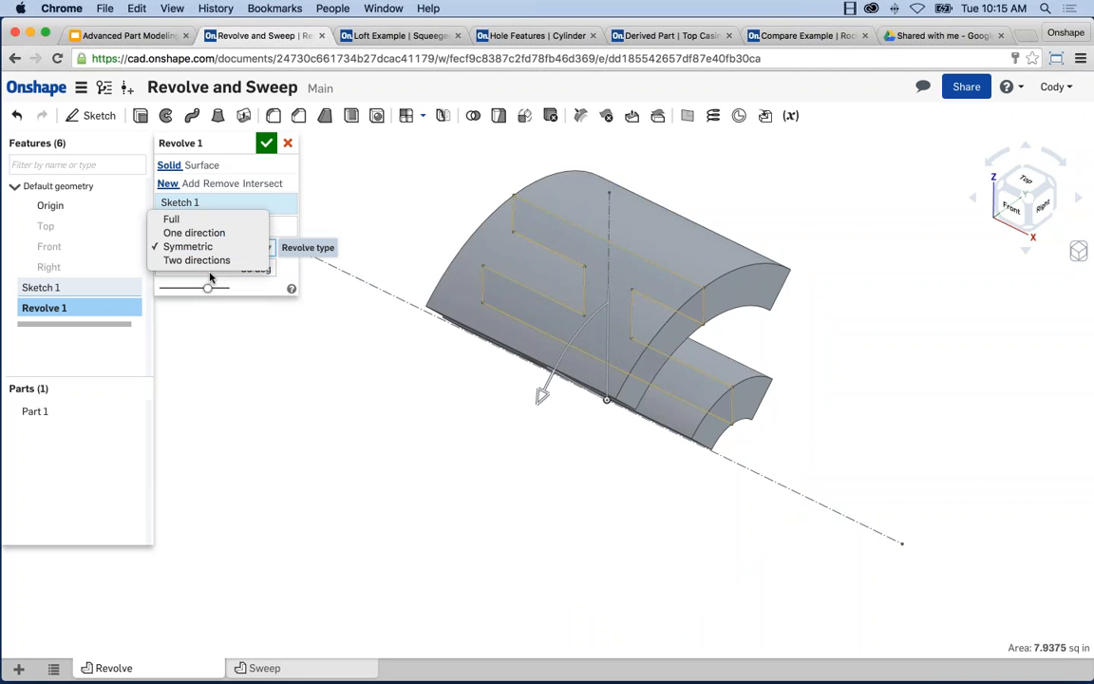
left_click(202, 260)
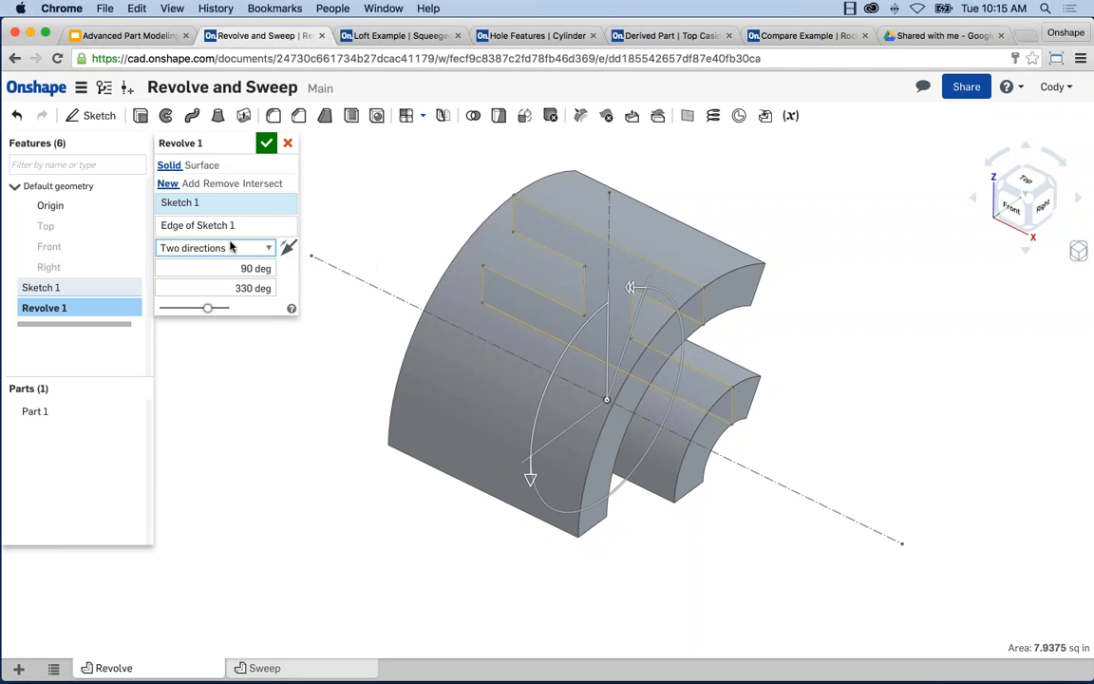
left_click(232, 247)
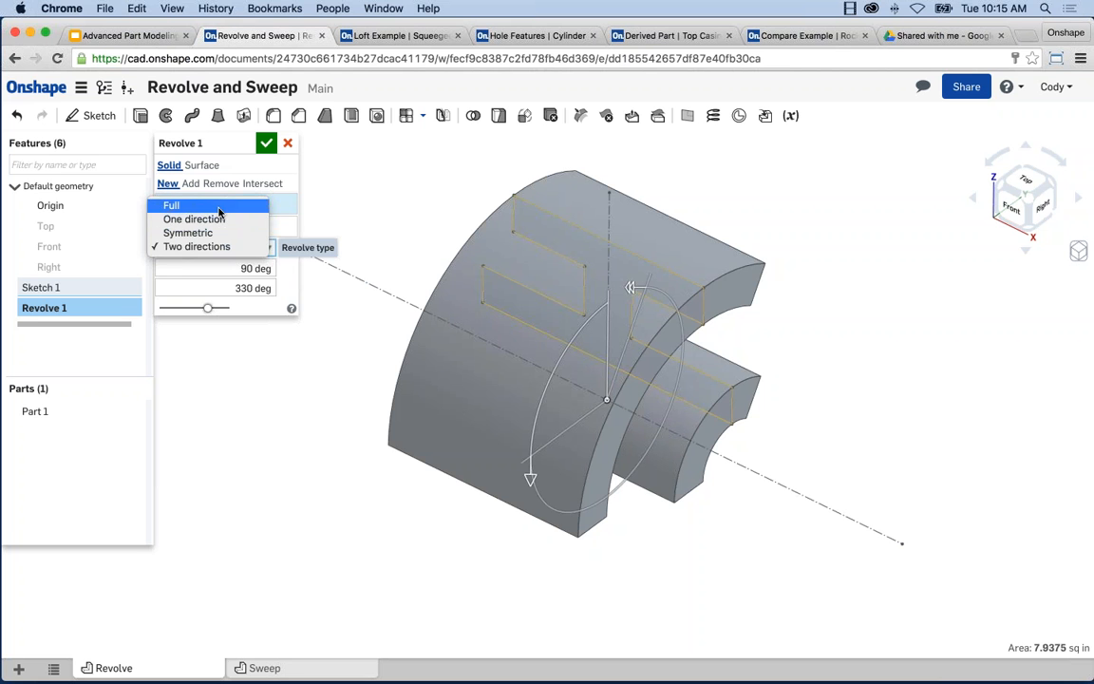
left_click(204, 205)
middle_click_drag(410, 421, 406, 275)
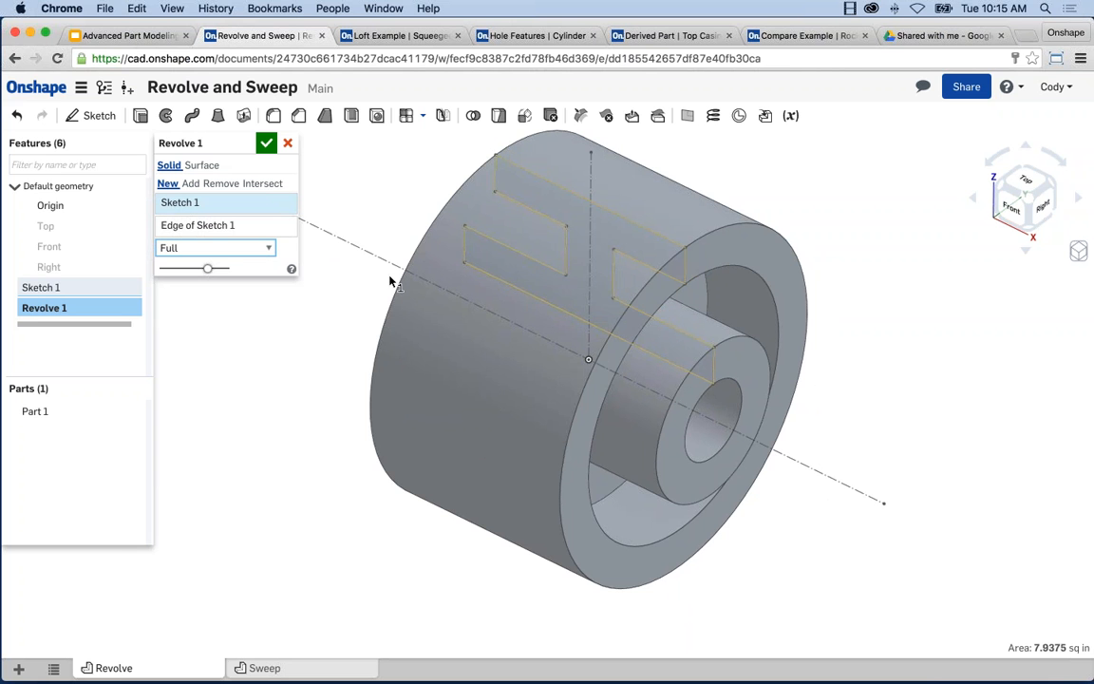
middle_click_drag(389, 281, 413, 298)
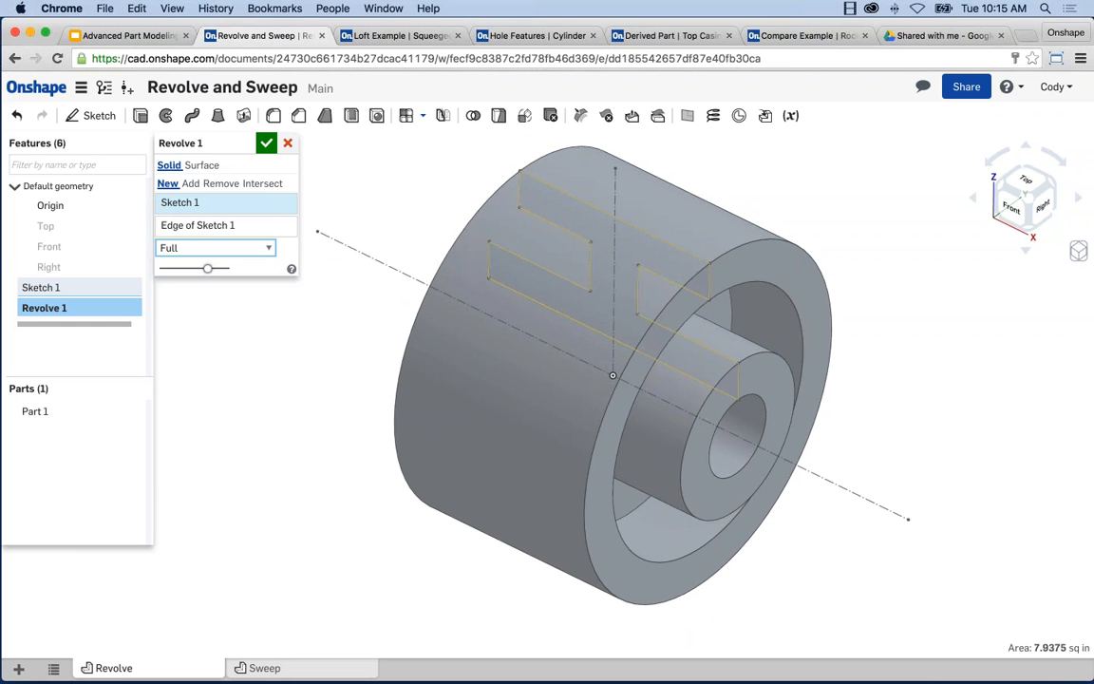
Step: Accept the revolve feature with the Full type
left_click(266, 142)
middle_click_drag(392, 260, 376, 265)
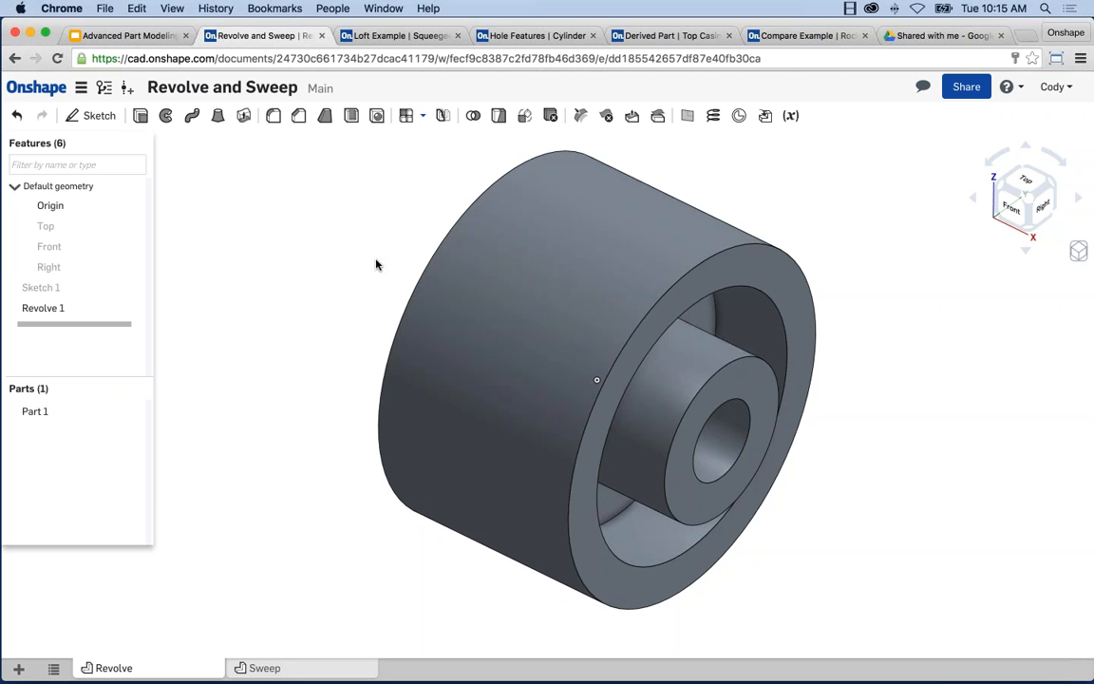
scroll(379, 283, "down", 2)
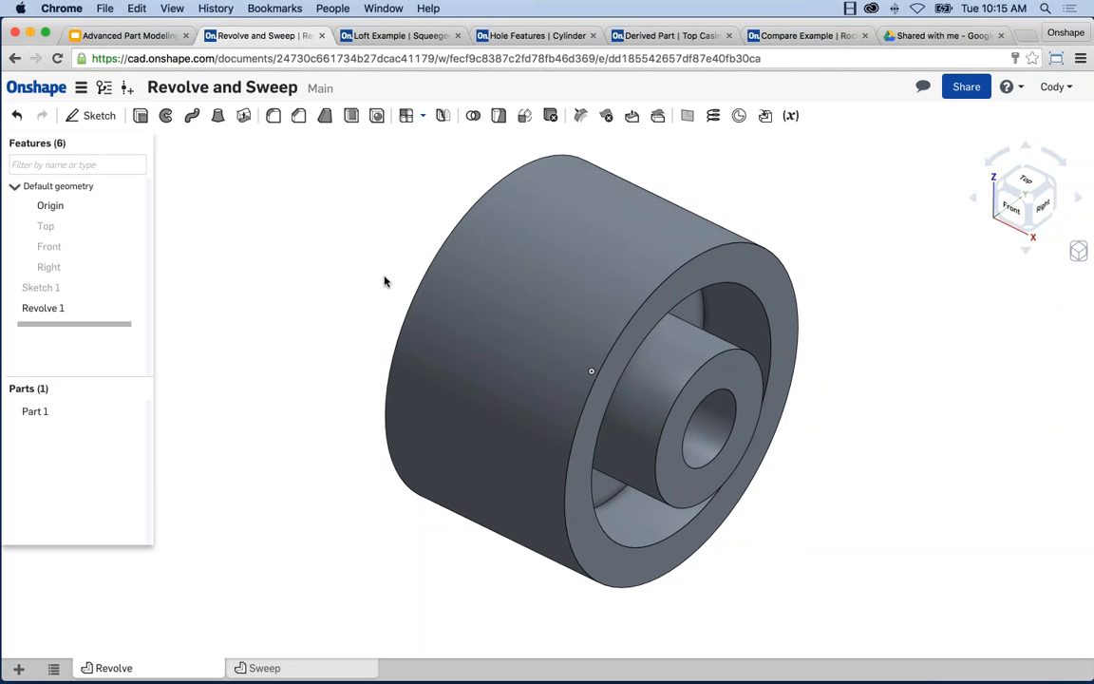
middle_click_drag(385, 281, 373, 281)
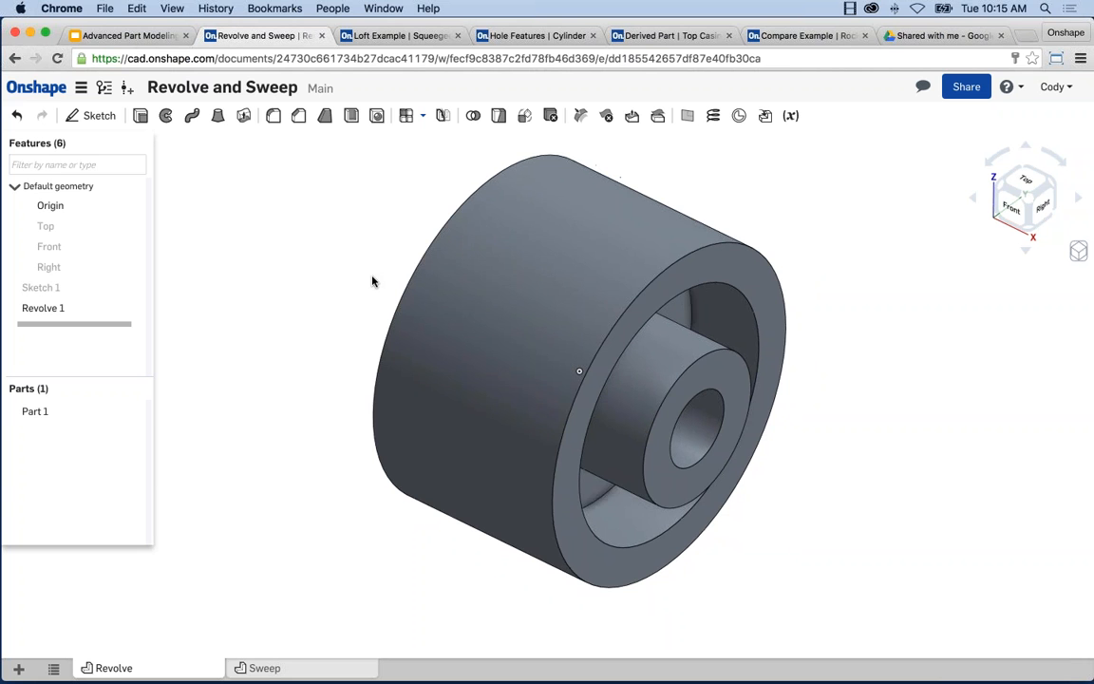
middle_click_drag(314, 262, 311, 271)
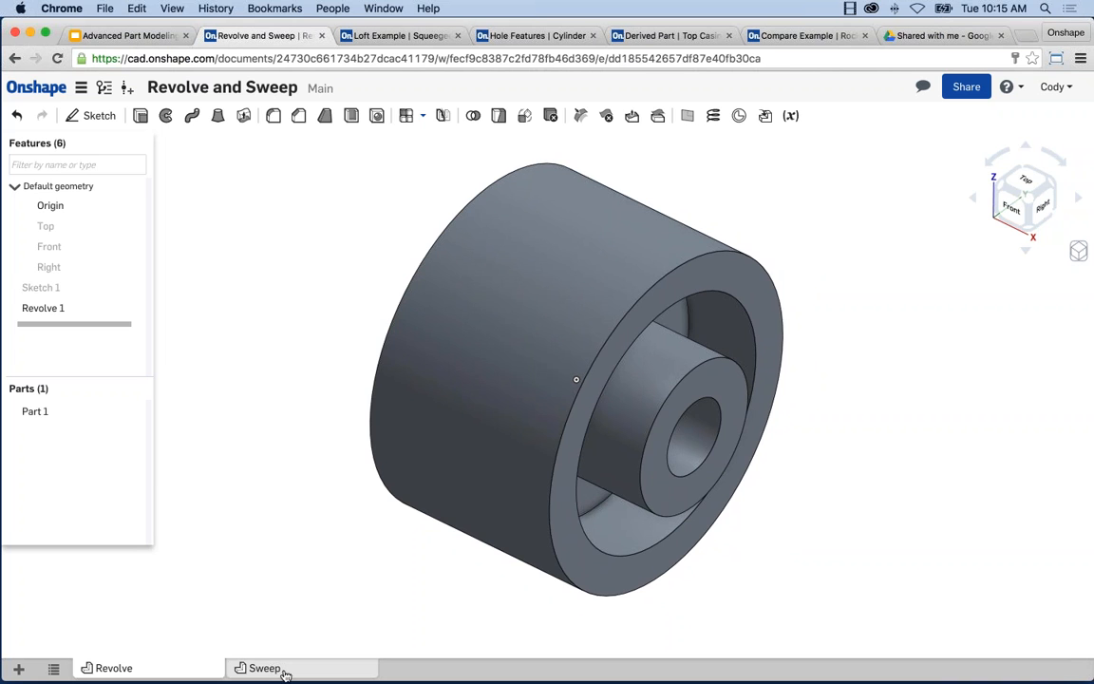
Step: Open the Sweep part studio and start a sketch on the Front plane, viewed normal to the sketch plane
left_click(255, 668)
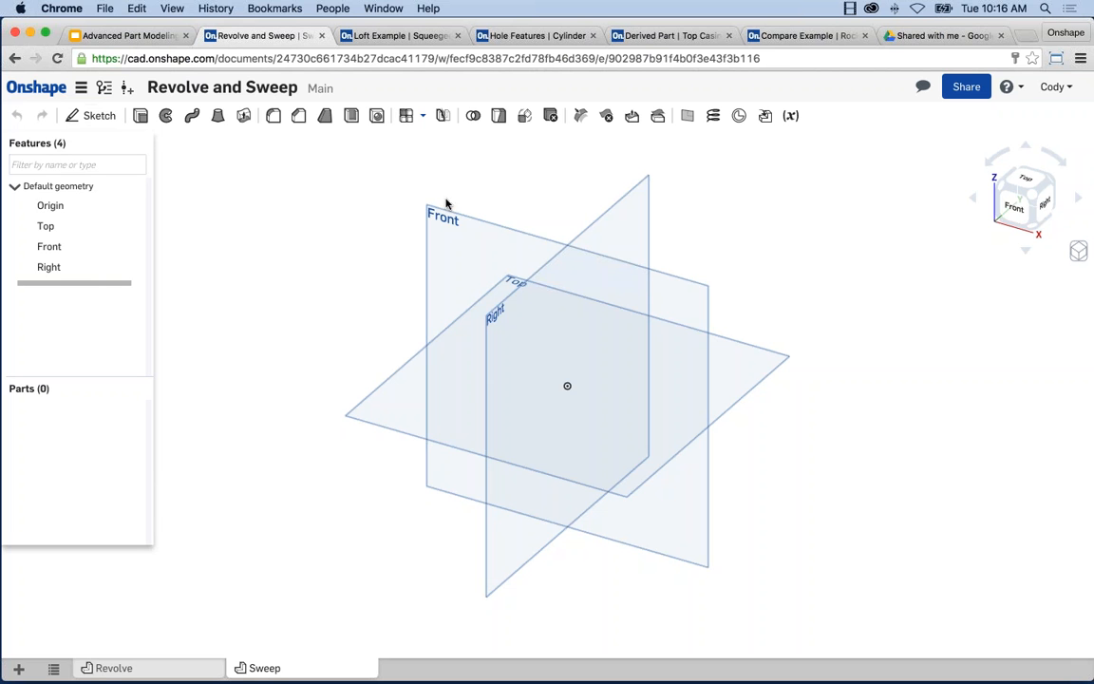
left_click(447, 222)
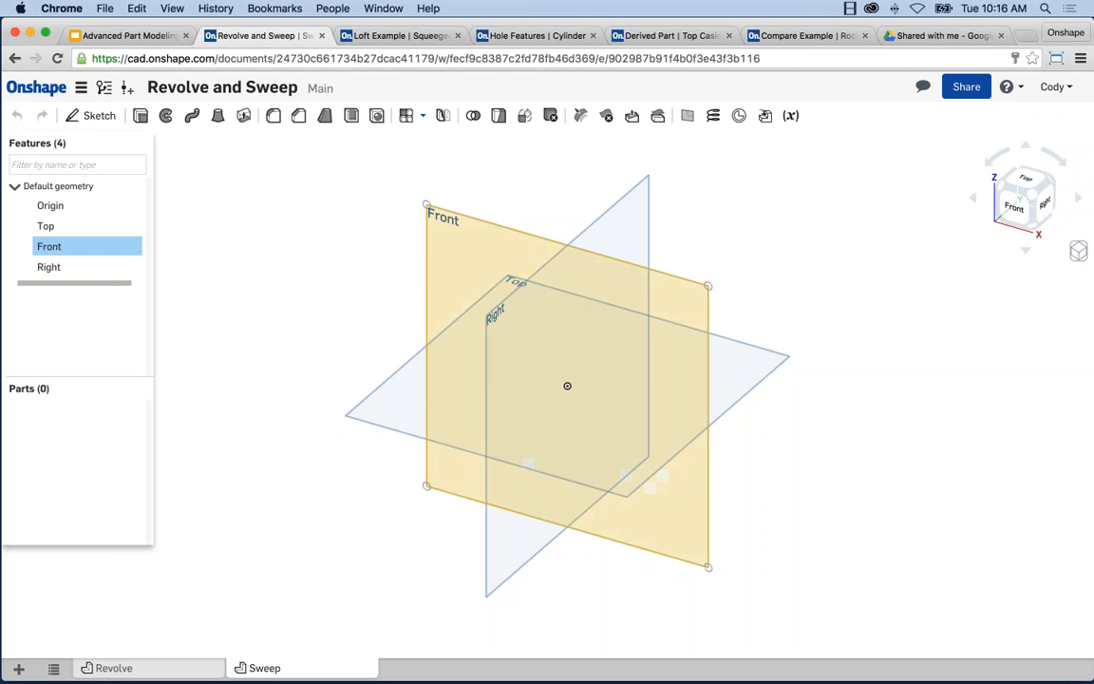
left_click(90, 116)
right_click(246, 277)
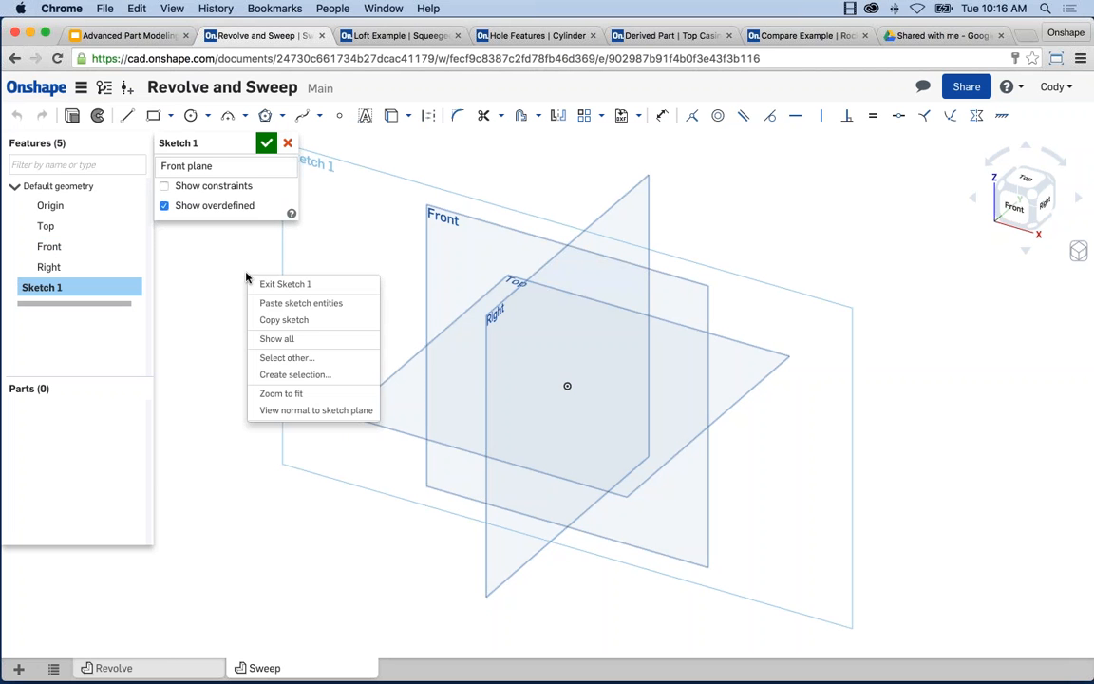
left_click(310, 410)
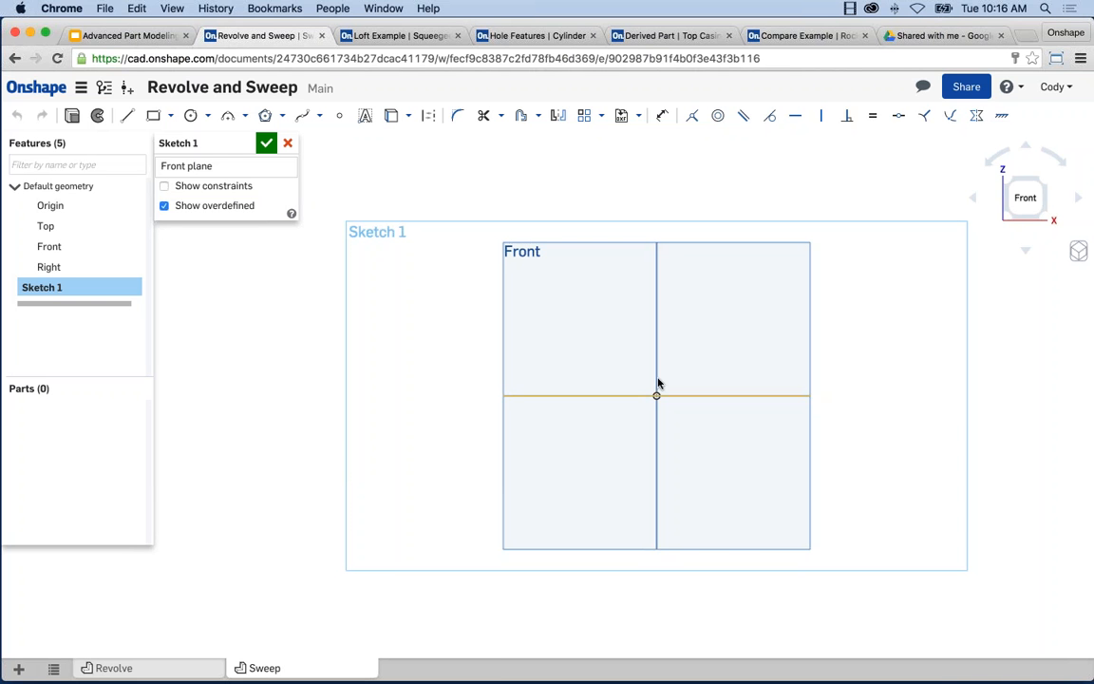
middle_click_drag(471, 442, 473, 398)
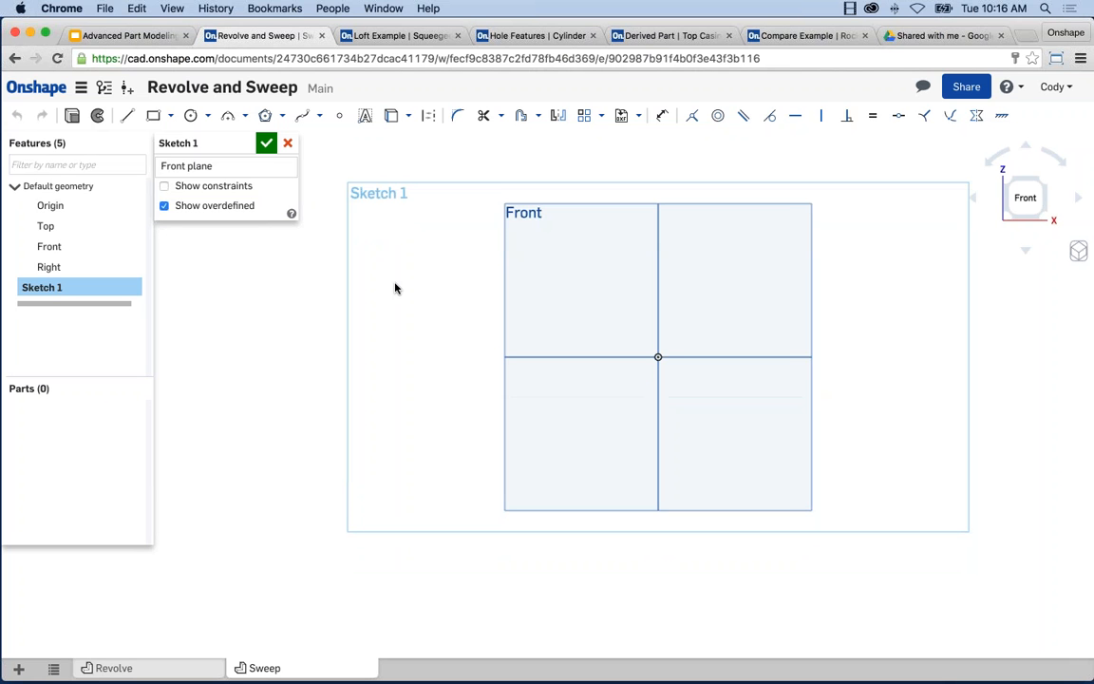
Step: Draw a vertical line straight down from the origin
left_click(129, 117)
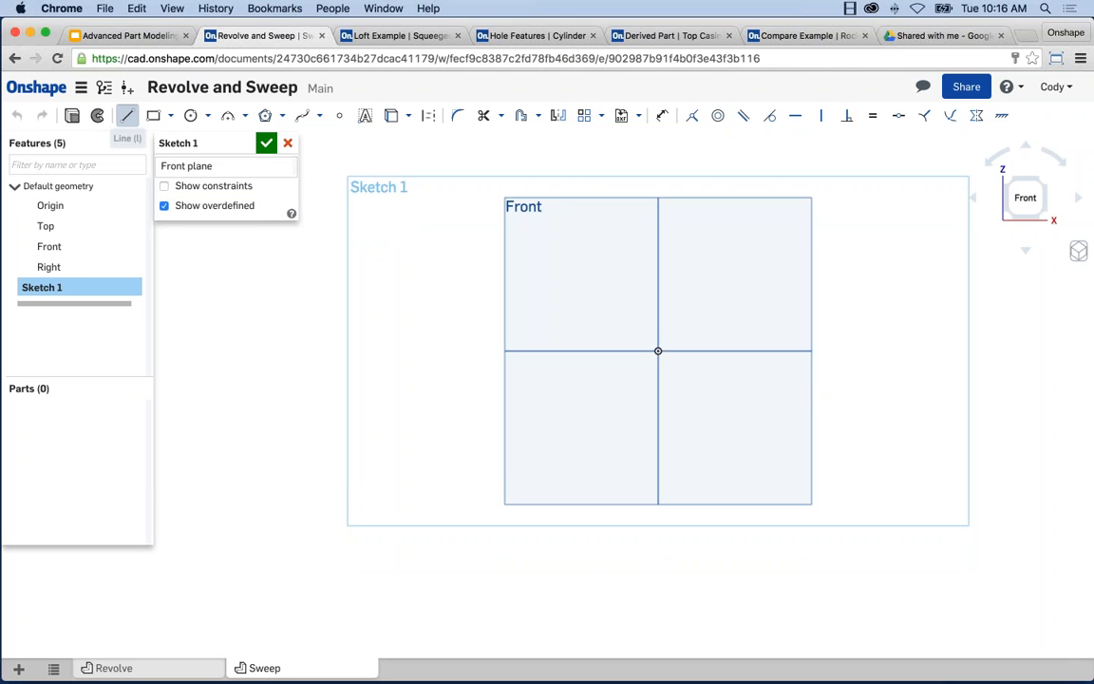
left_click(658, 351)
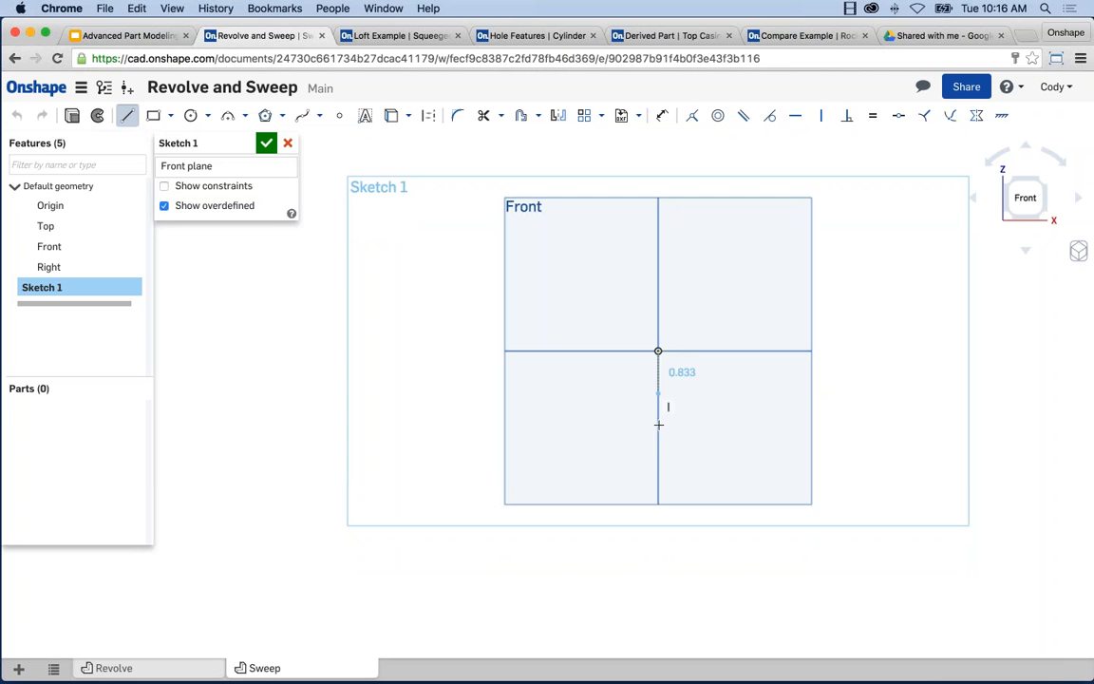
left_click(660, 475)
key("Escape")
Step: Add a tangent arc from the line's lower end, forming a half circle that ends level with its start on the -X side
left_click(244, 115)
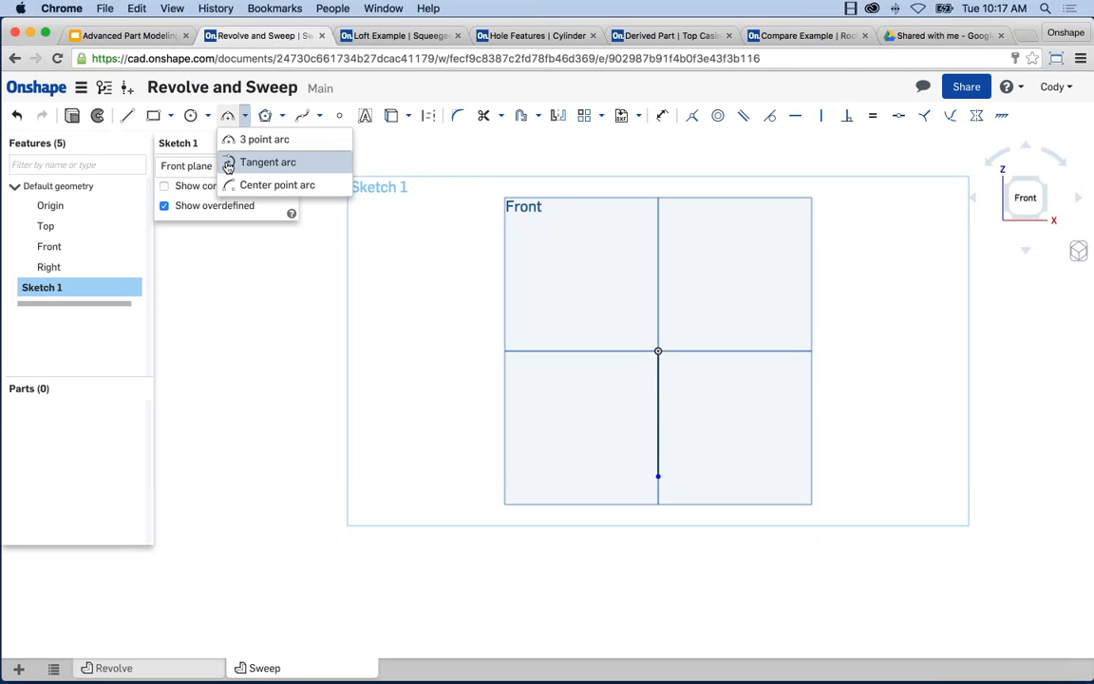
left_click(228, 165)
left_click(658, 475)
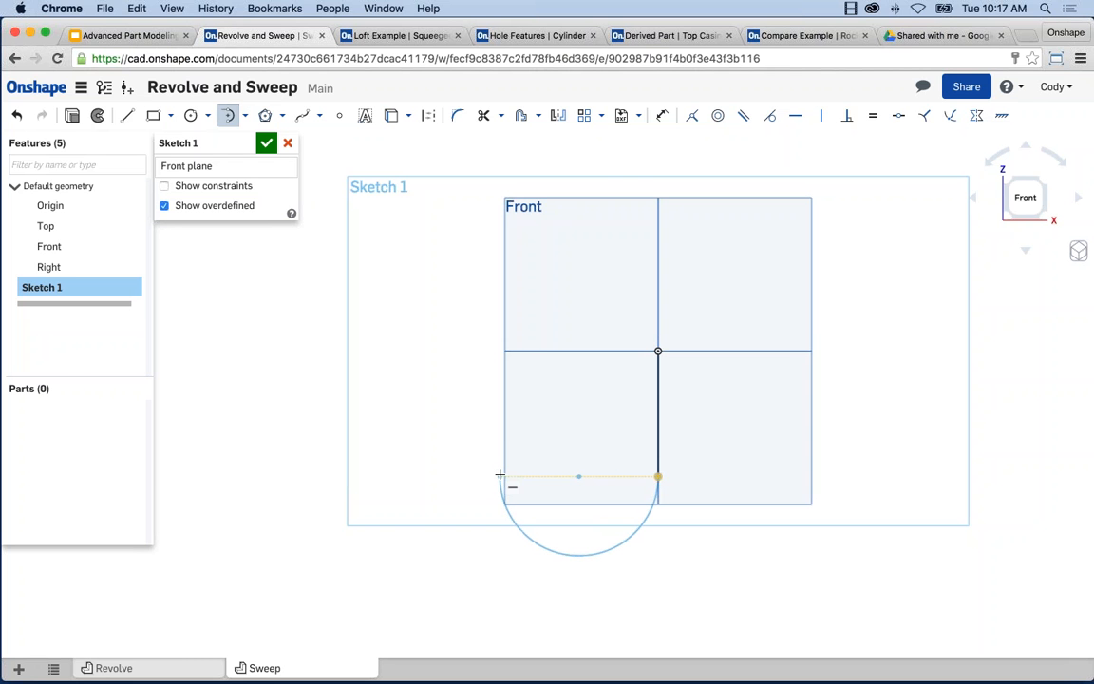
left_click(499, 475)
Step: Draw a vertical line about 2.45 in long from the arc's free end up to the height of the origin
key("l")
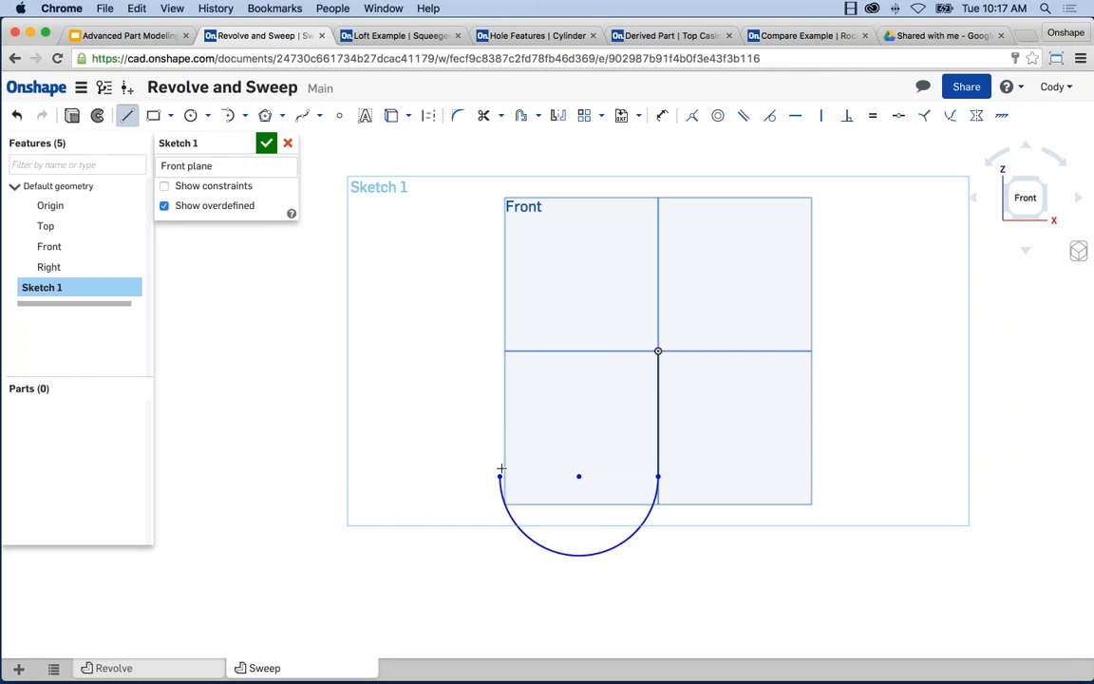
left_click(500, 475)
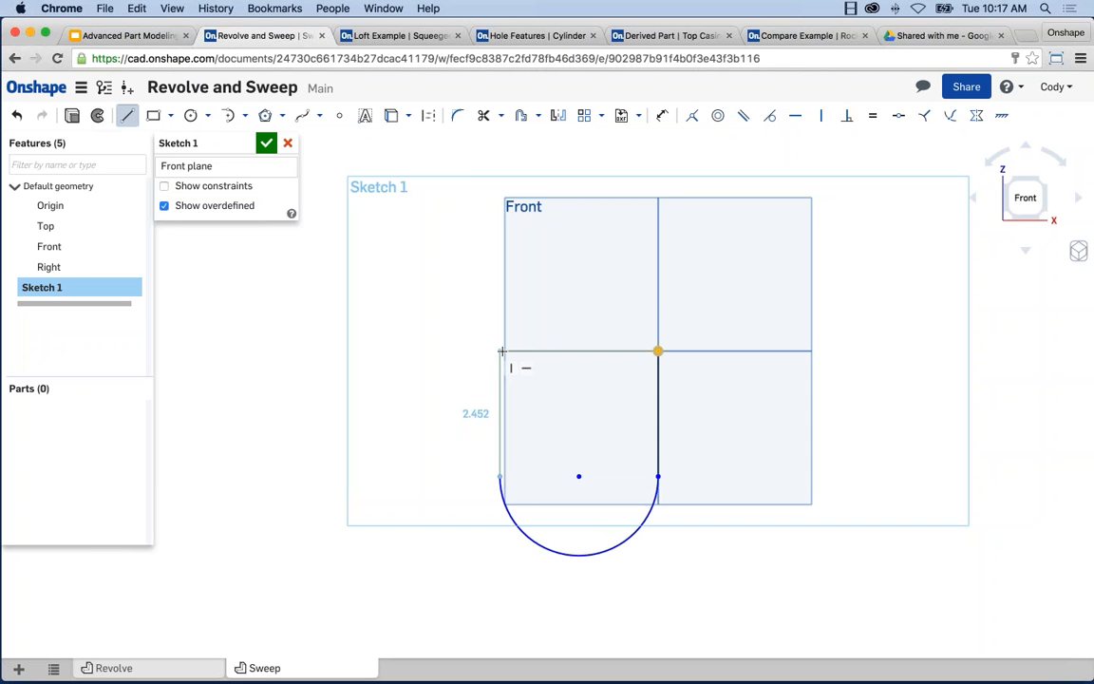
left_click(501, 352)
key("Escape")
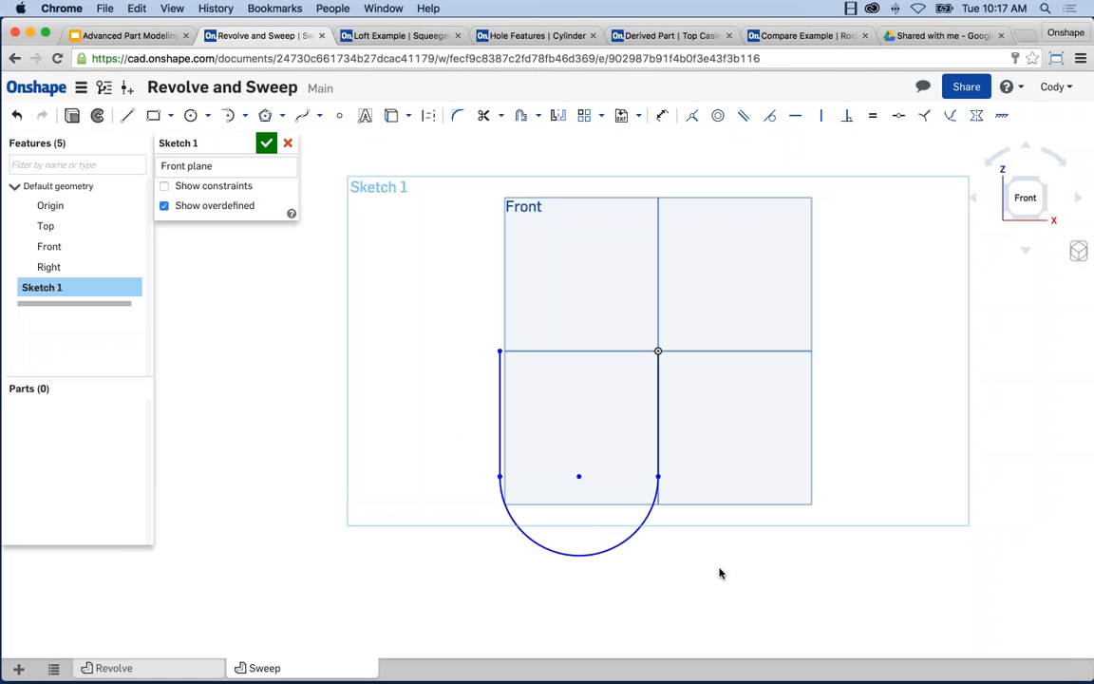
middle_click_drag(285, 409, 295, 386)
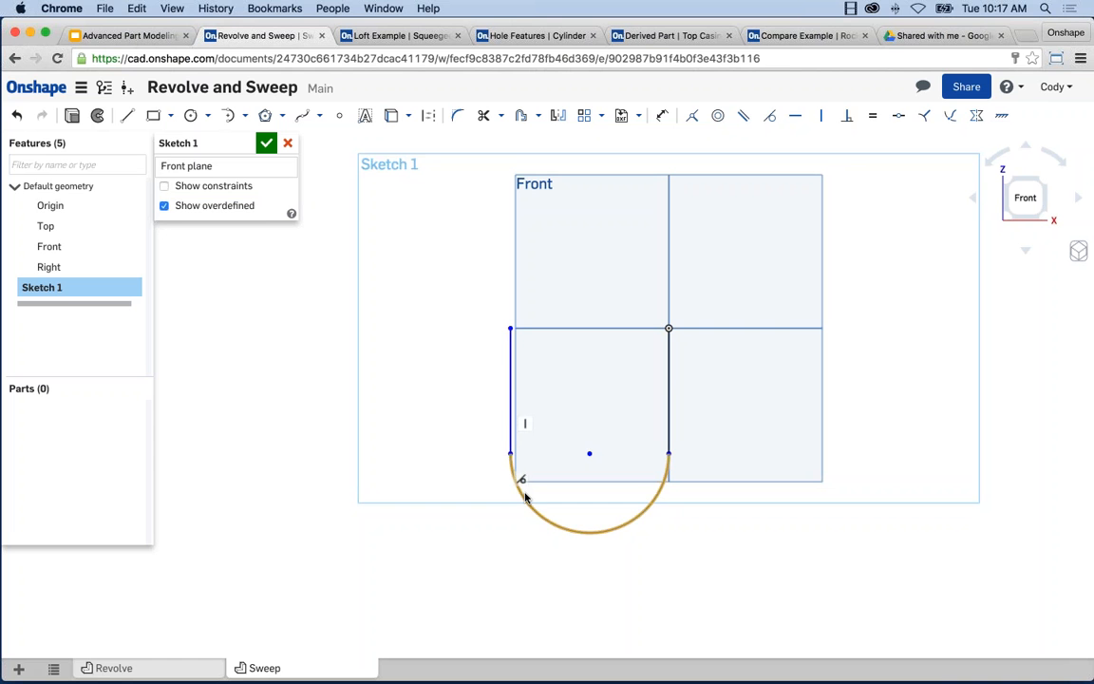
Step: Display the sketch constraints, make the arc tangent to the second vertical line, and hide the constraints again
left_click(165, 186)
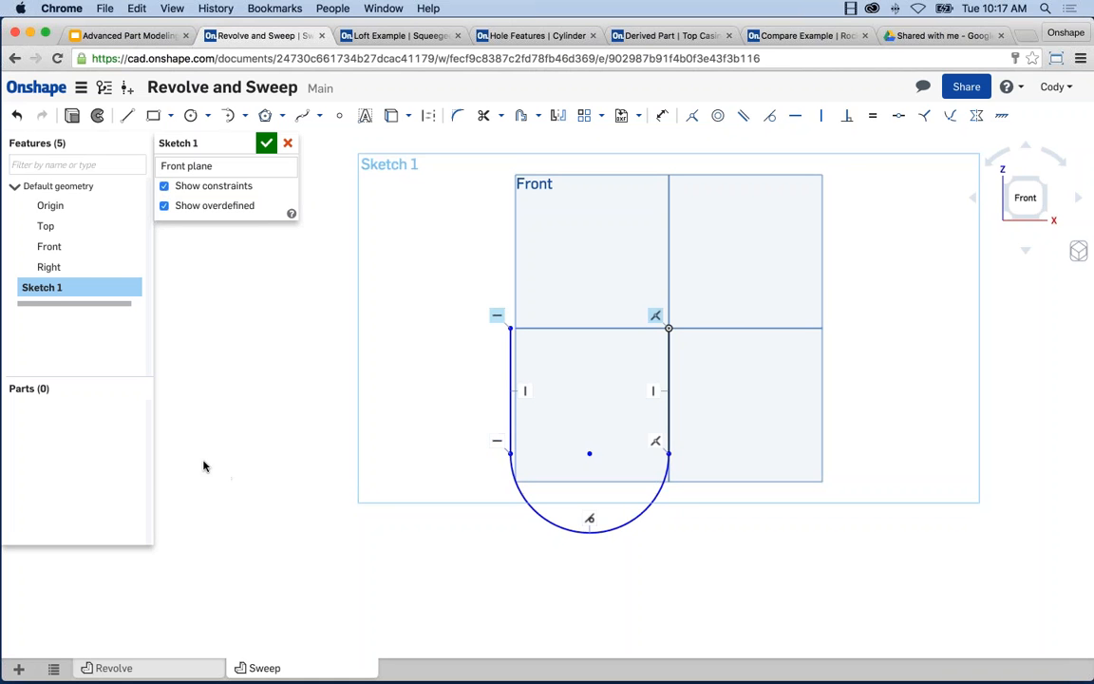
left_click(516, 482)
left_click(511, 446)
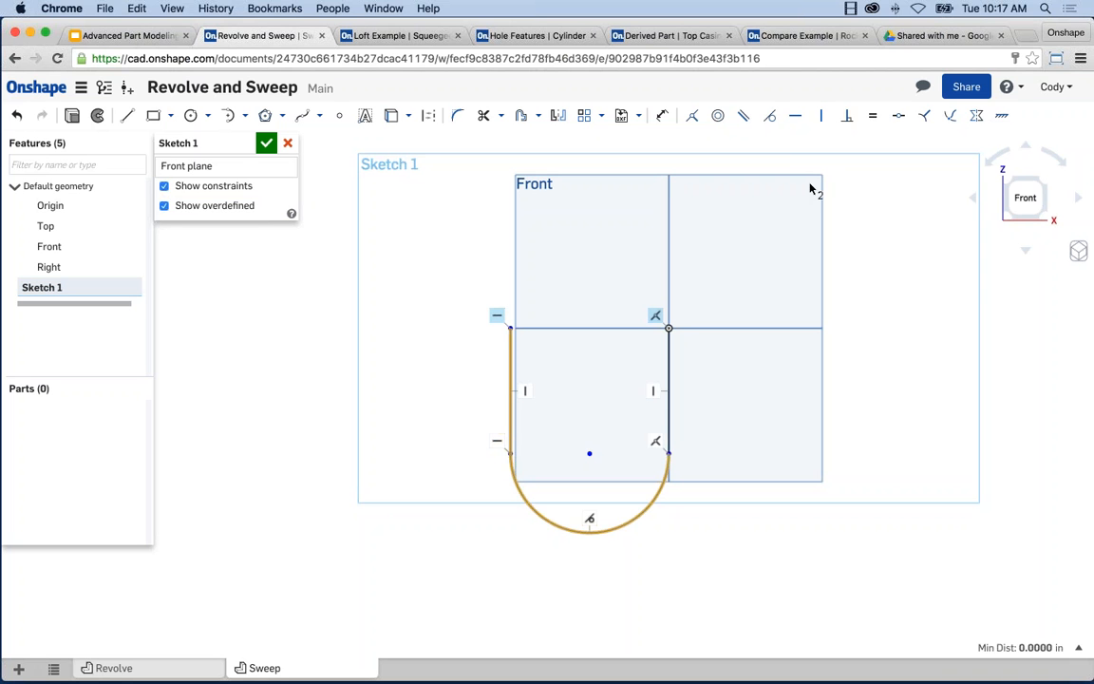
left_click(770, 115)
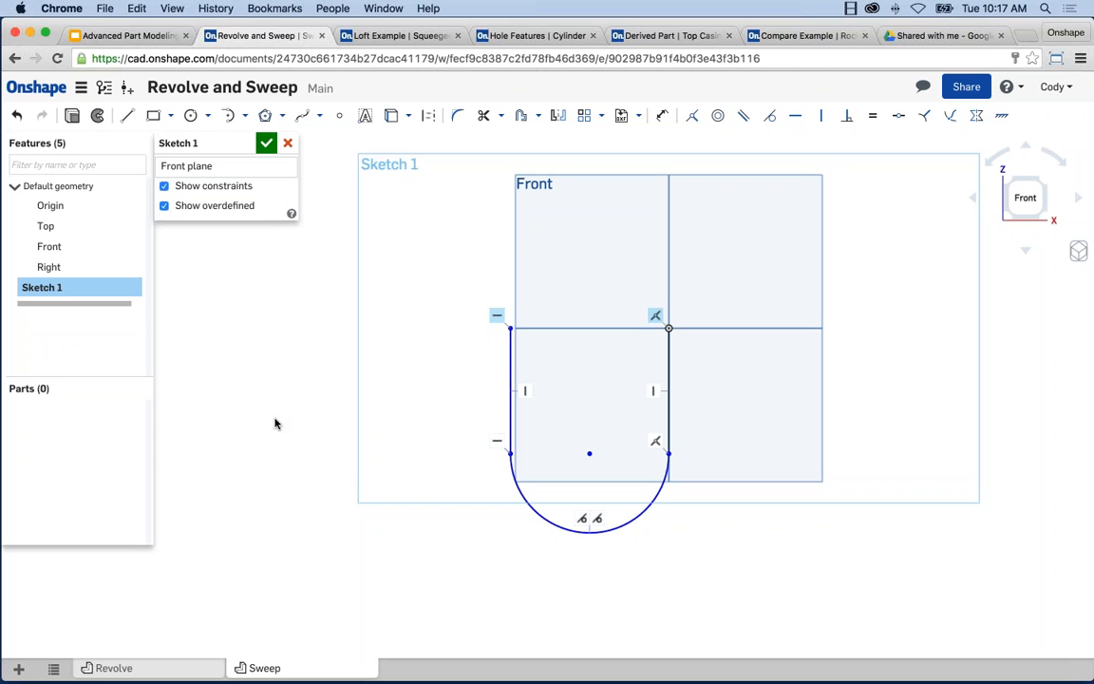
left_click(163, 187)
Step: Dimension the horizontal distance between the second line's upper end and the origin as 1.5 in
key("u")
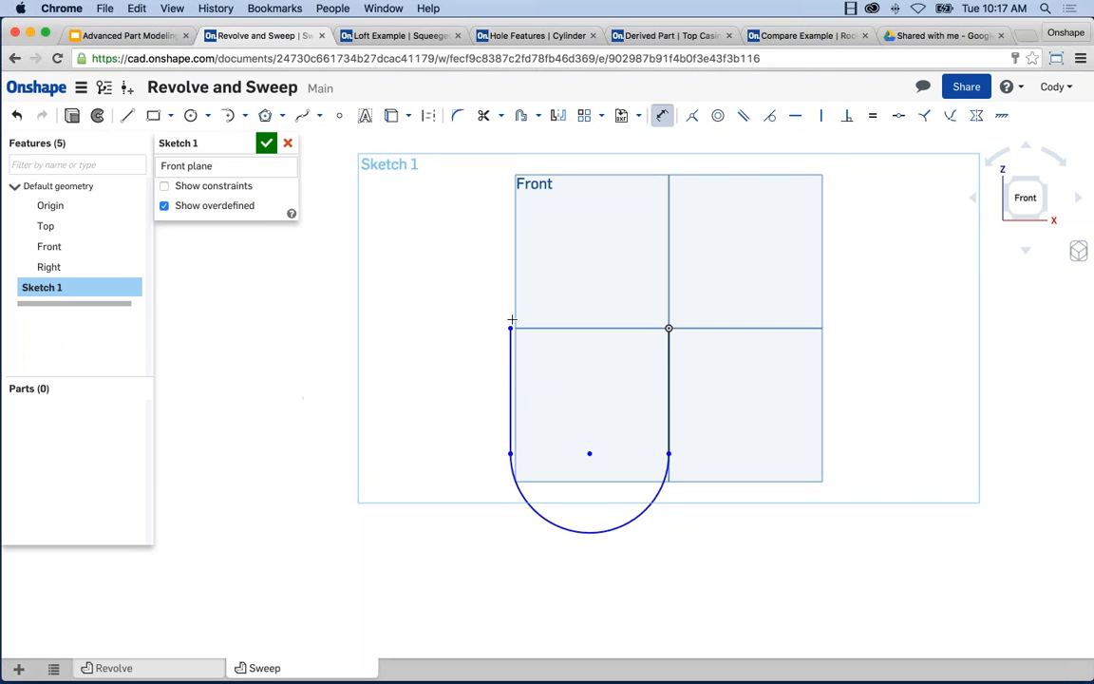
left_click(511, 328)
left_click(605, 268)
type("1.5")
key("Return")
Step: Dimension the vertical distance from the arc's center to the second line's upper end as 1.5 in, and finish the sketch
scroll(629, 389, "up", 3)
left_click(626, 374)
left_click(553, 259)
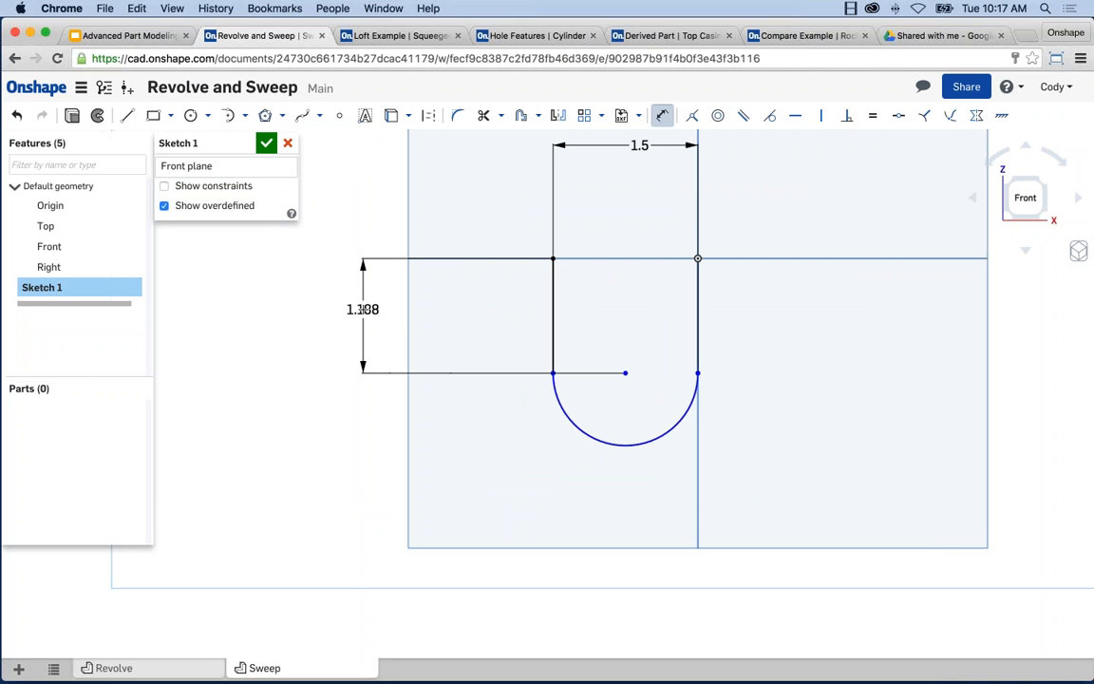
left_click(362, 310)
type("1.5")
key("Return")
key("Escape")
scroll(406, 351, "down", 1)
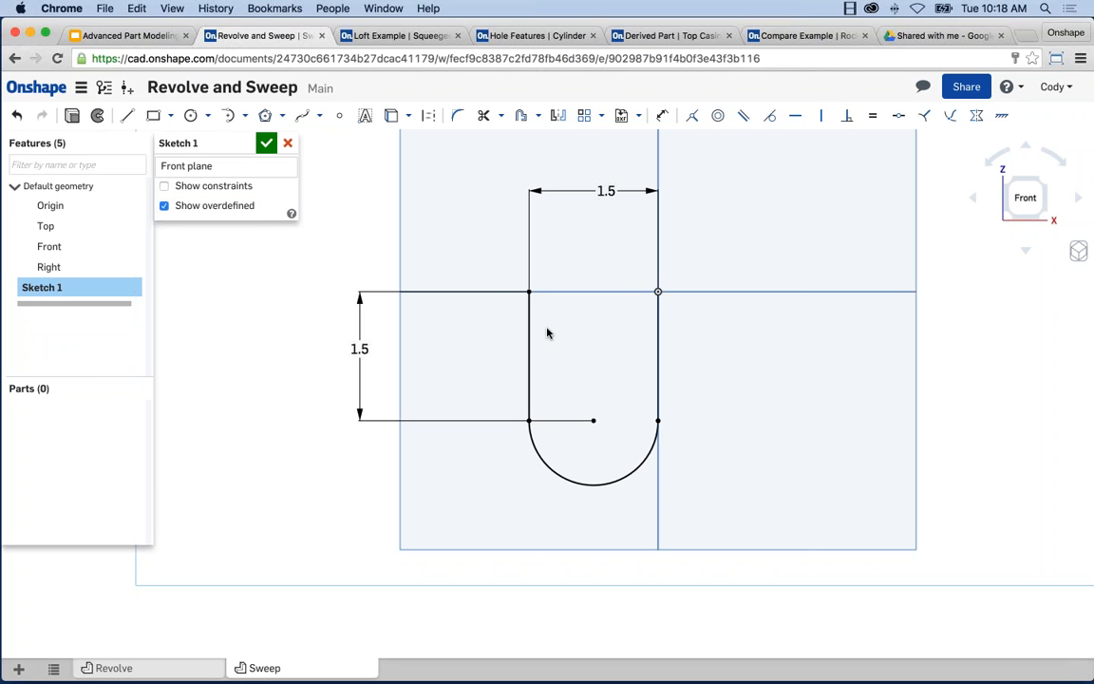
left_click(265, 145)
Step: Hide the default planes so that only the U-shaped path sketch is displayed
mouse_move(444, 516)
right_mouse_down()
mouse_move(466, 442)
mouse_move(427, 454)
mouse_move(432, 427)
mouse_move(403, 411)
right_mouse_up()
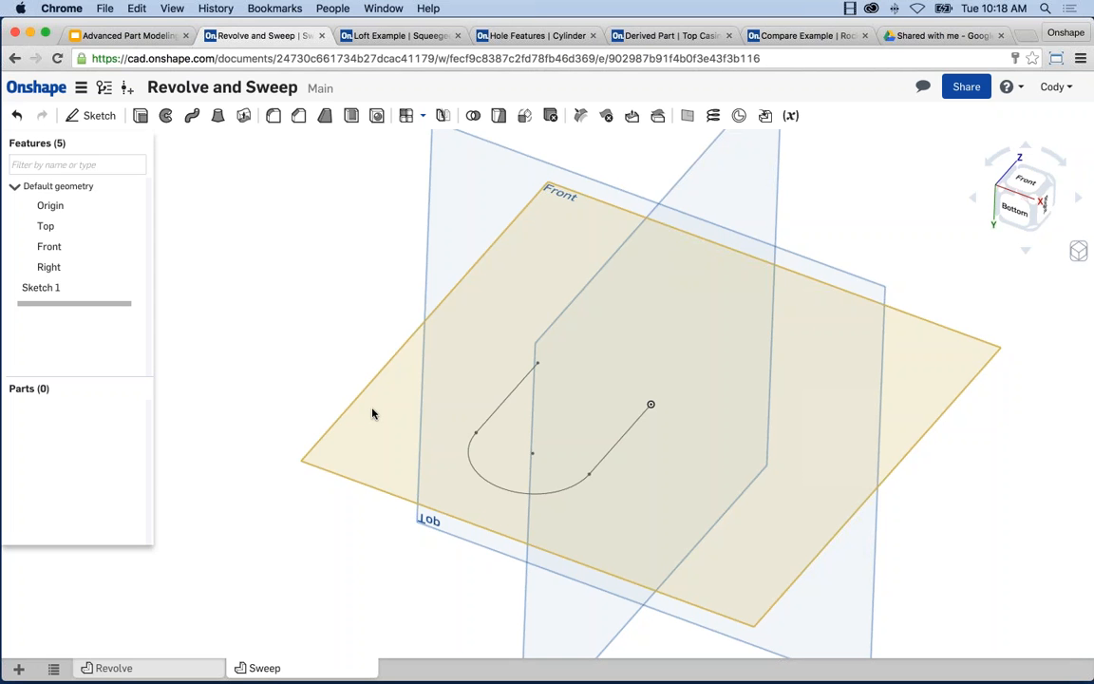
key("n")
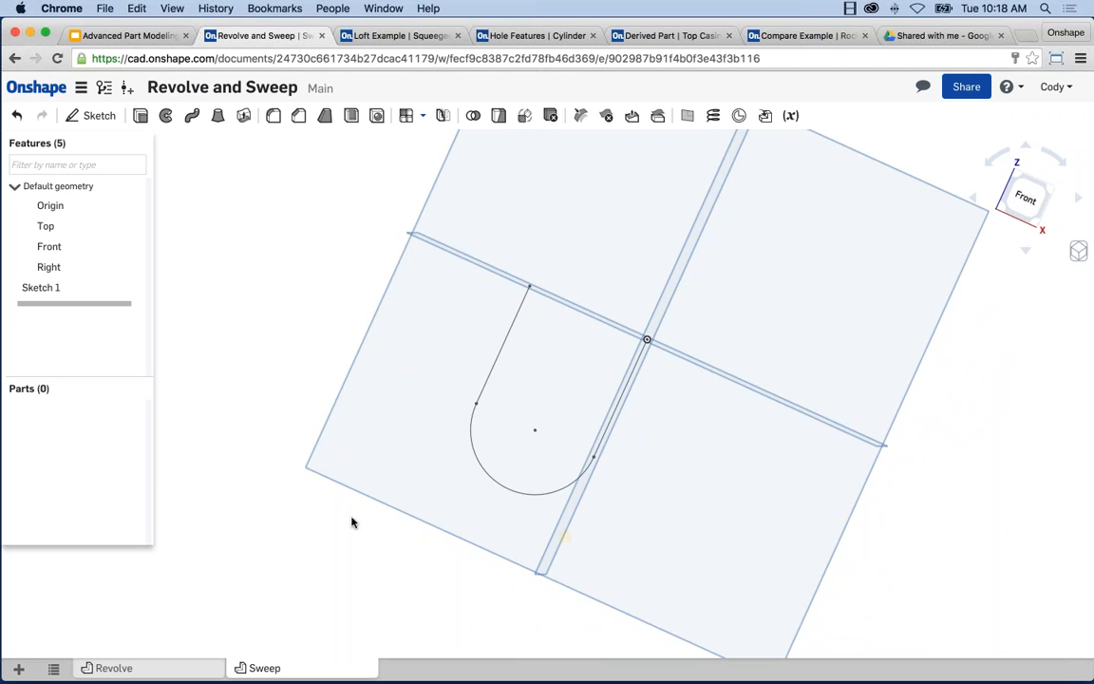
right_click_drag(354, 527, 334, 473)
left_click(58, 229)
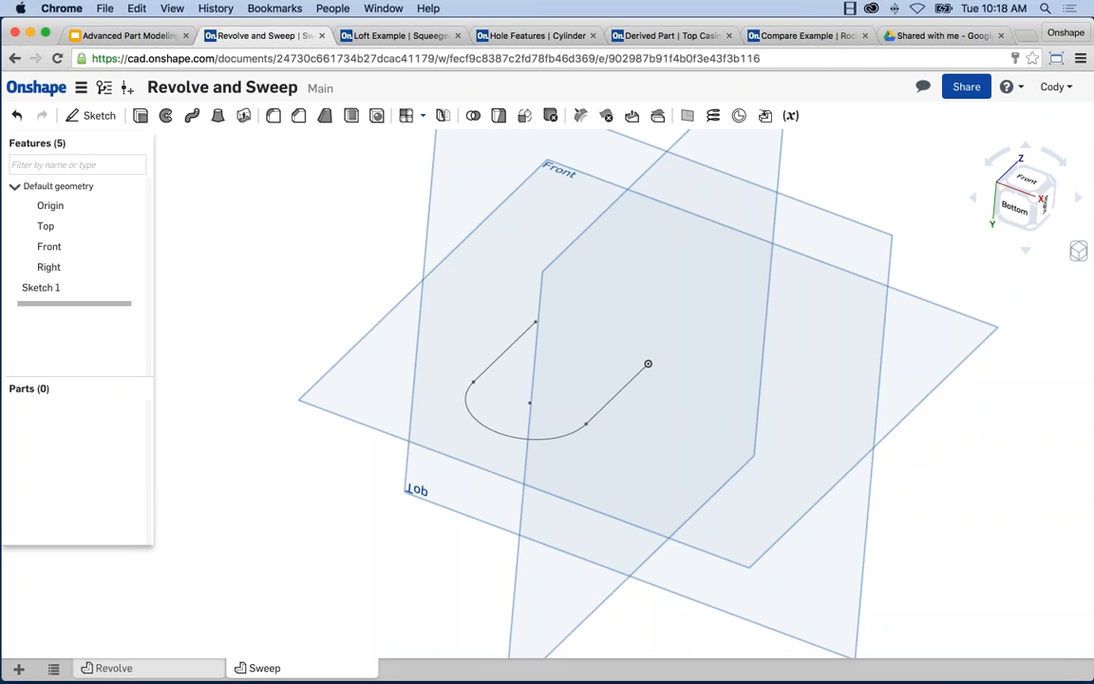
key("p")
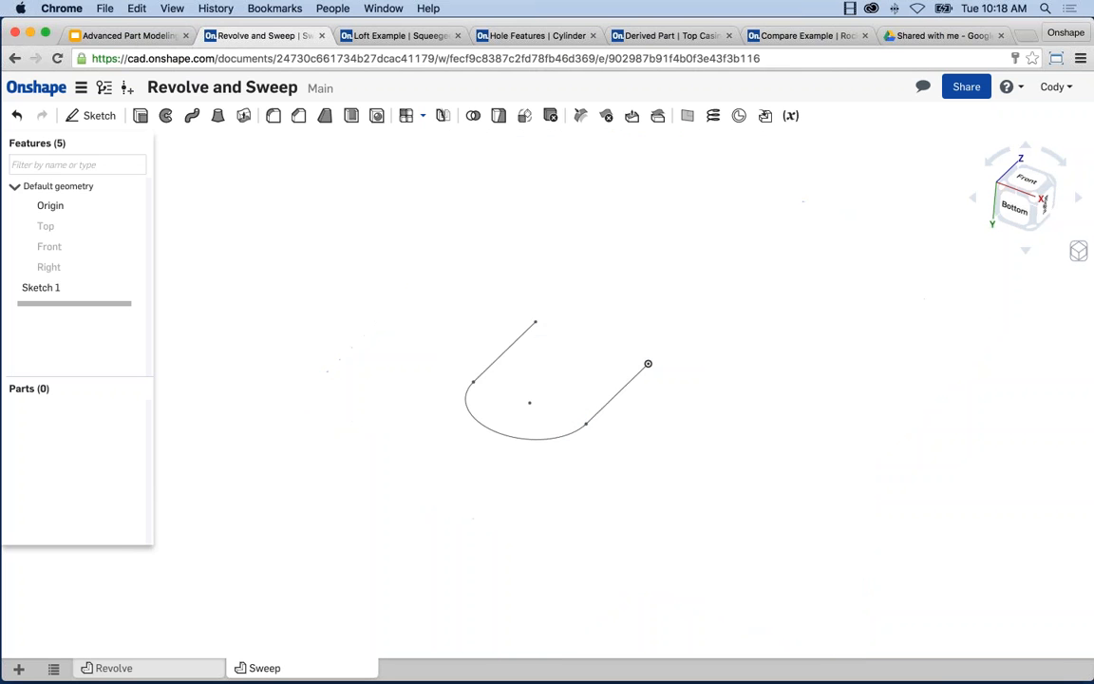
scroll(555, 369, "up", 3)
scroll(550, 363, "up", 3)
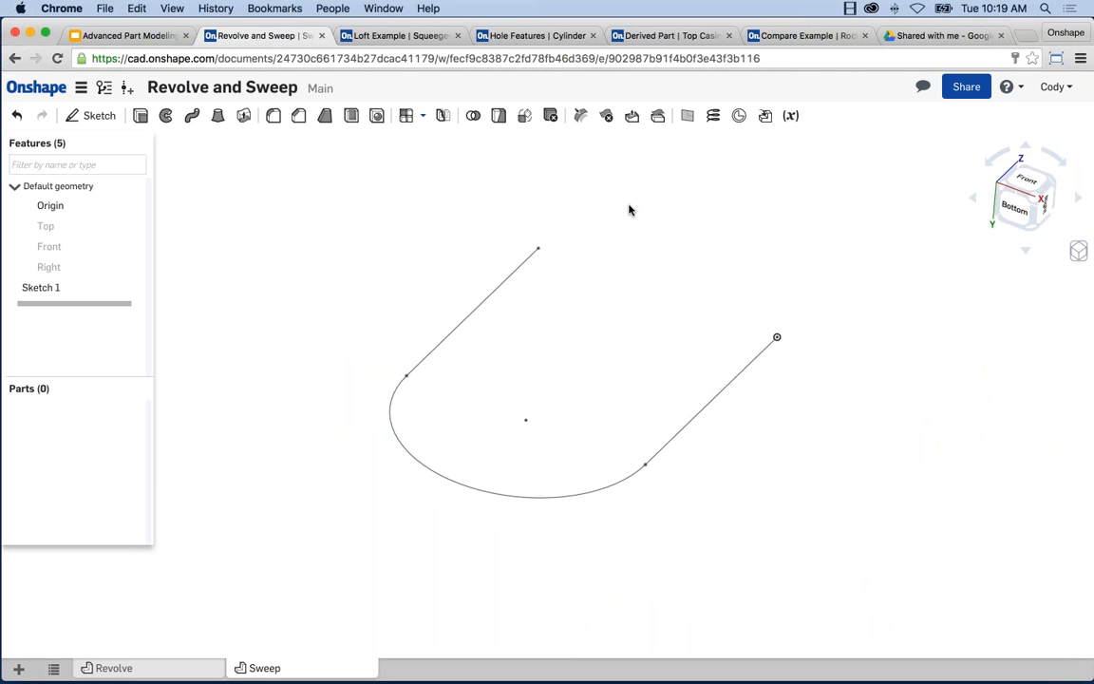
Step: Try a Curve Point plane using the straight line away from the origin and its open endpoint
left_click(688, 116)
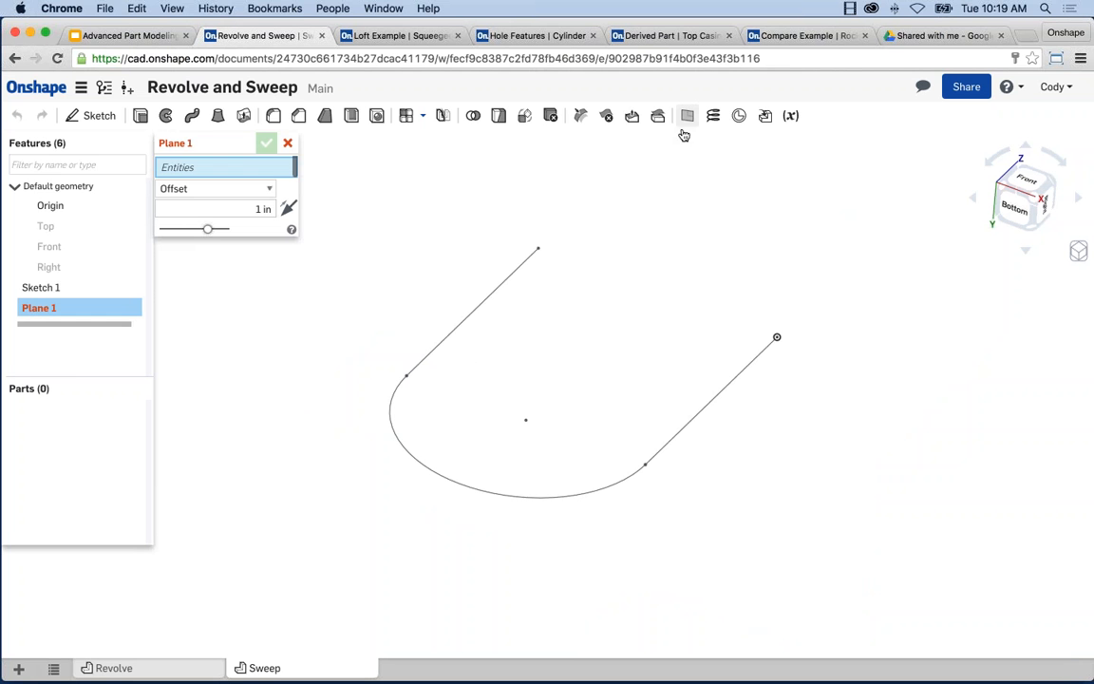
left_click(237, 186)
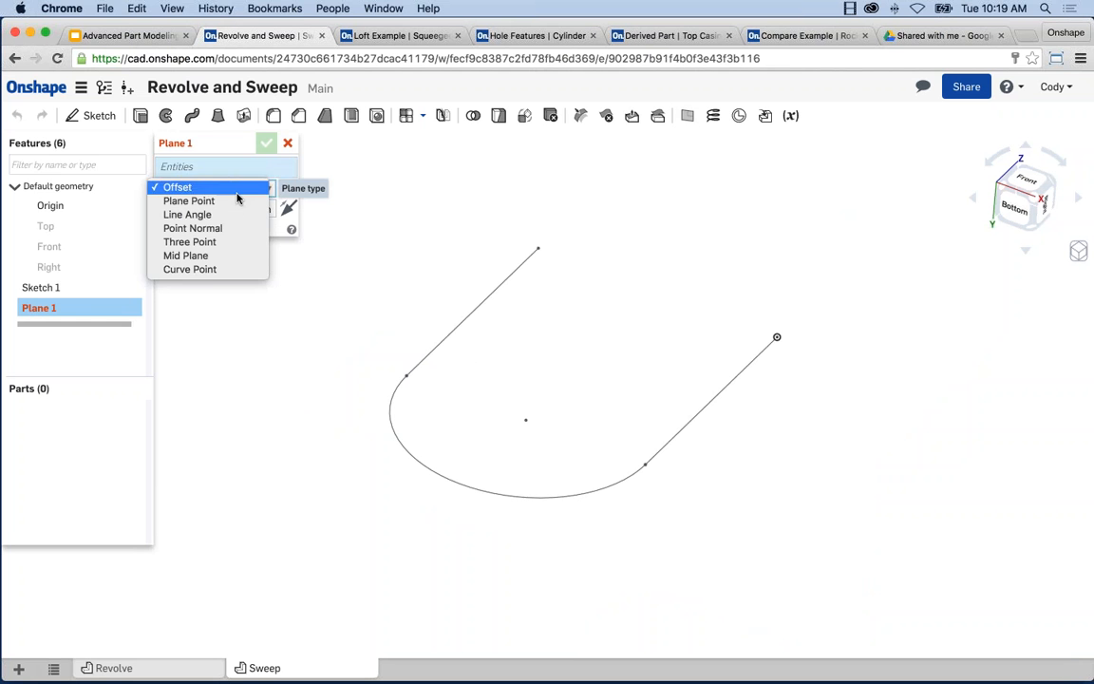
left_click(209, 270)
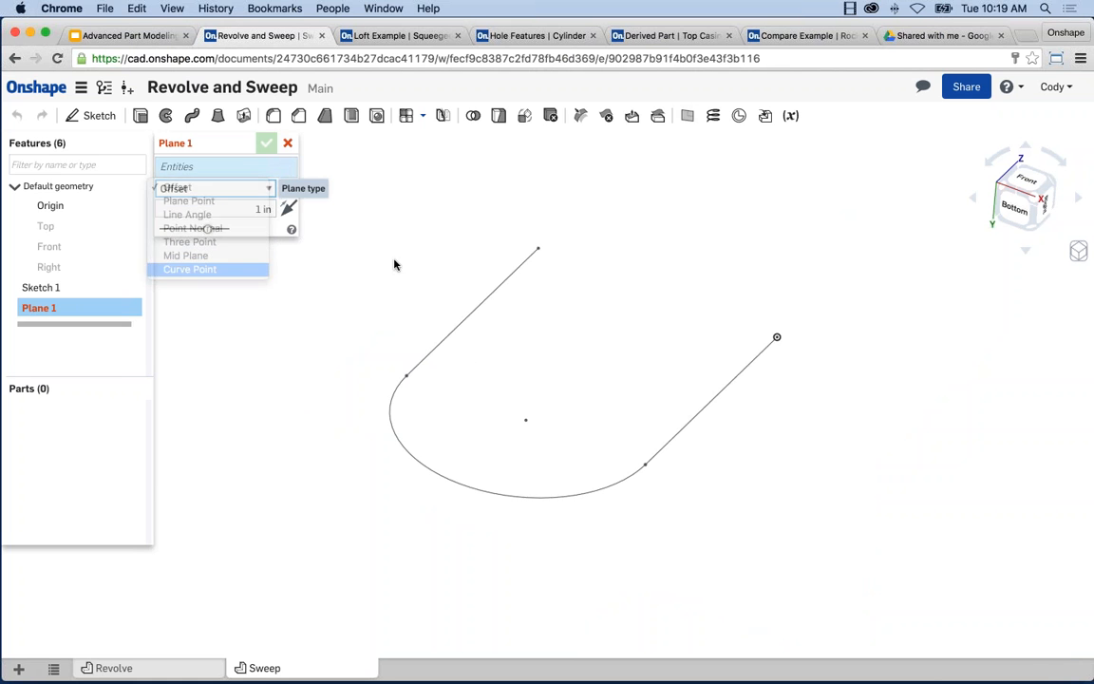
left_click(509, 278)
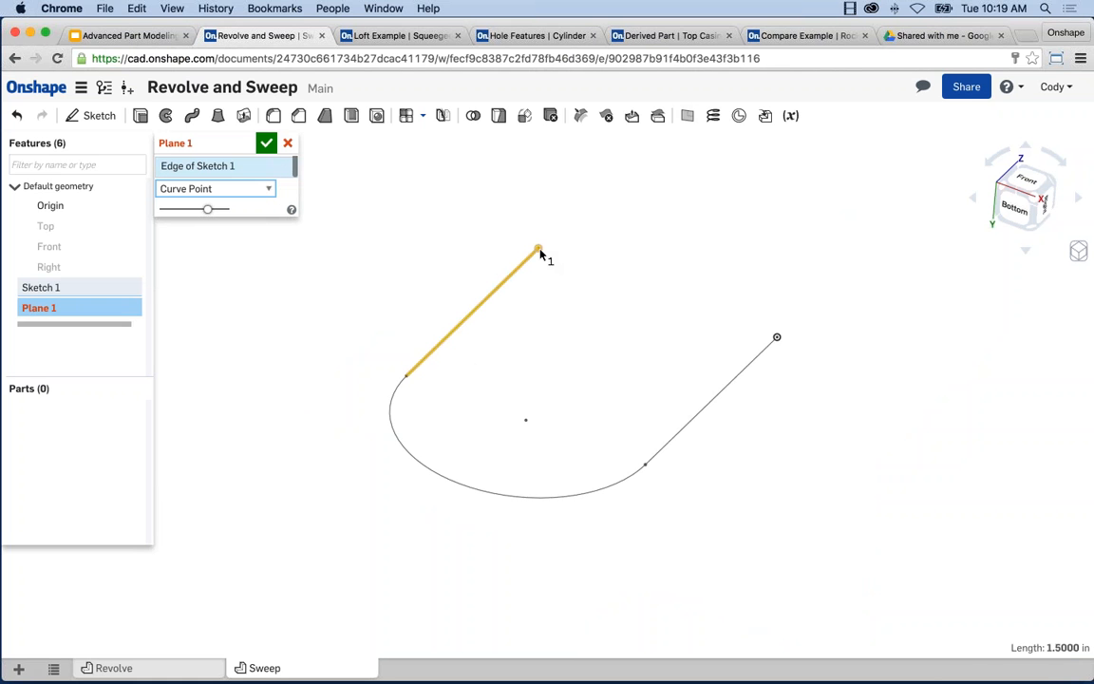
left_click(539, 251)
scroll(591, 308, "down", 4)
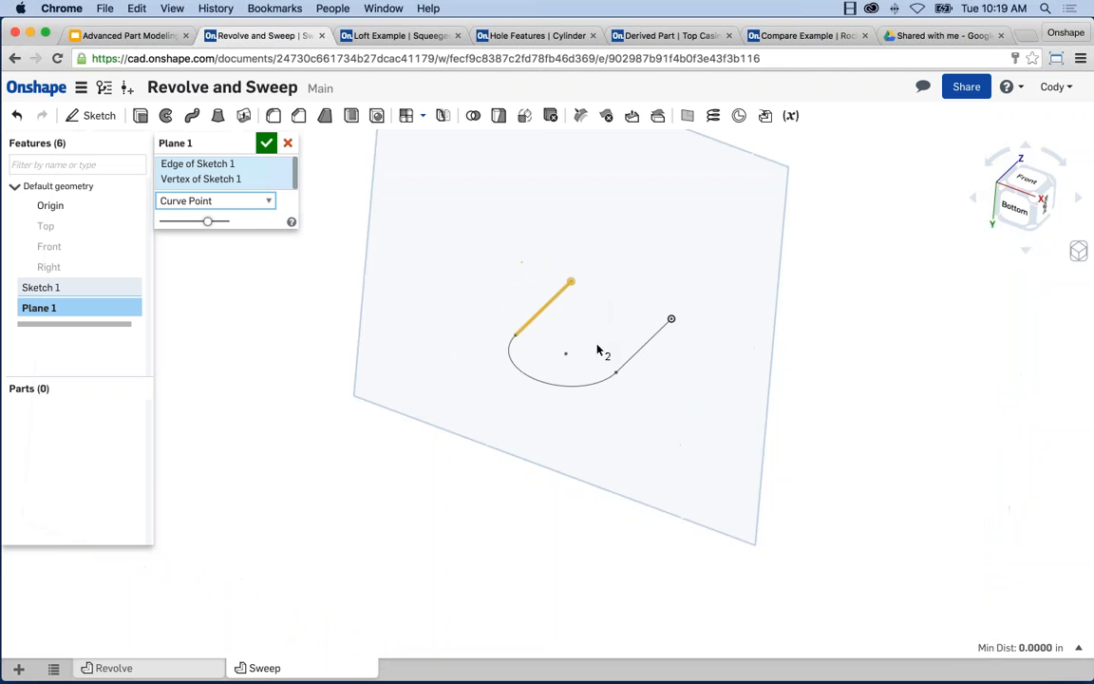
right_click_drag(596, 347, 559, 325)
mouse_move(869, 389)
right_mouse_down()
mouse_move(838, 371)
mouse_move(789, 369)
mouse_move(859, 398)
mouse_move(914, 403)
mouse_move(813, 381)
mouse_move(864, 397)
mouse_move(838, 385)
mouse_move(849, 383)
mouse_move(841, 375)
right_mouse_up()
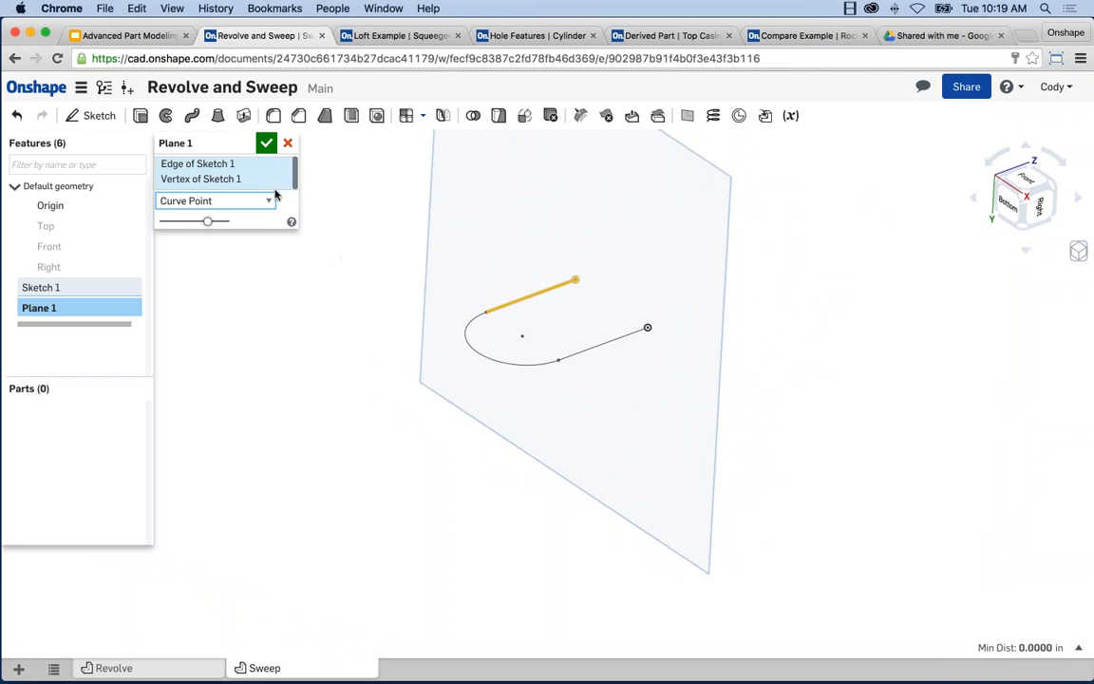
left_click(288, 143)
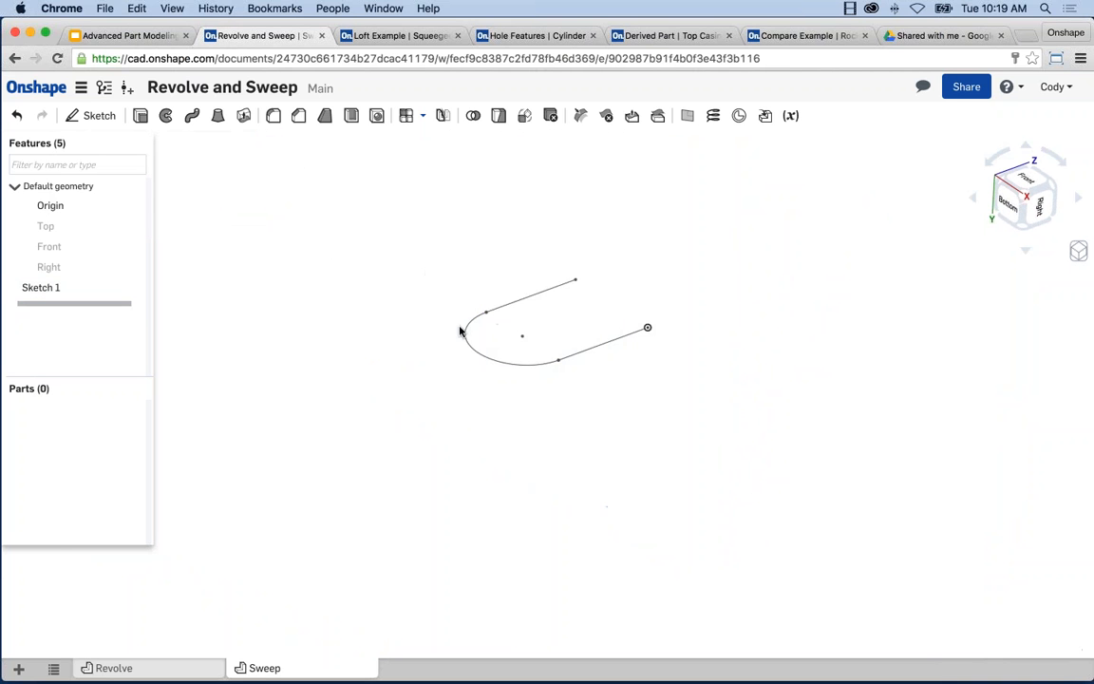
Step: Show the default planes again and start a sketch on the Top plane, viewed normal to the sketch plane
key("p")
mouse_move(298, 388)
right_mouse_down()
mouse_move(360, 371)
mouse_move(385, 383)
mouse_move(367, 405)
right_mouse_up()
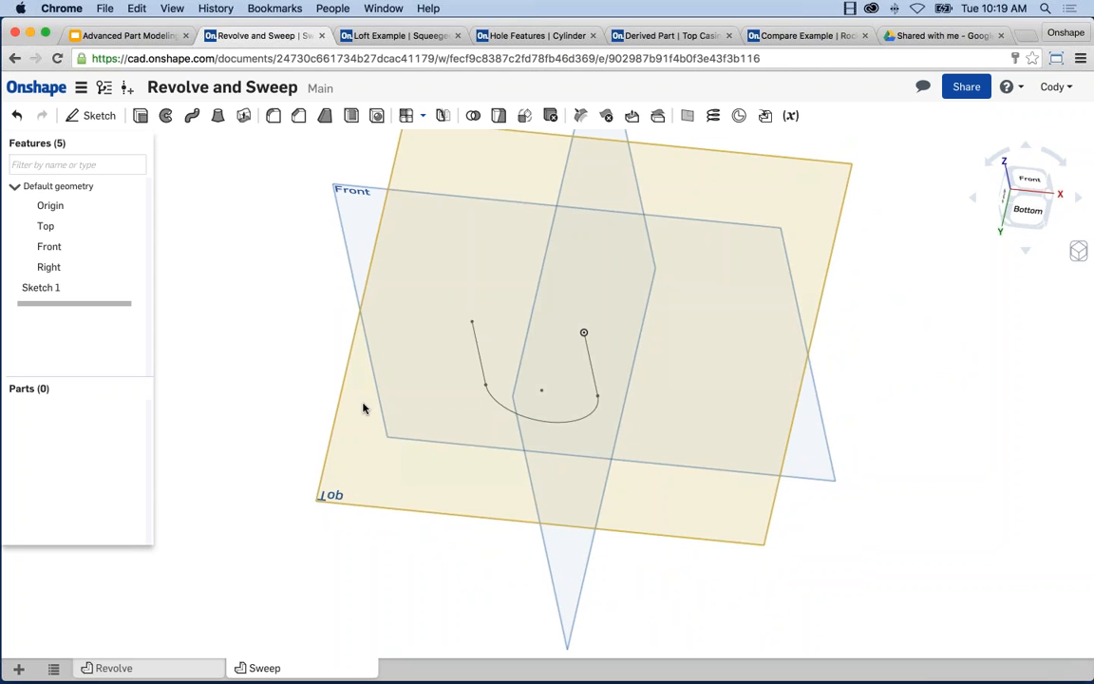
middle_click_drag(465, 360, 463, 397)
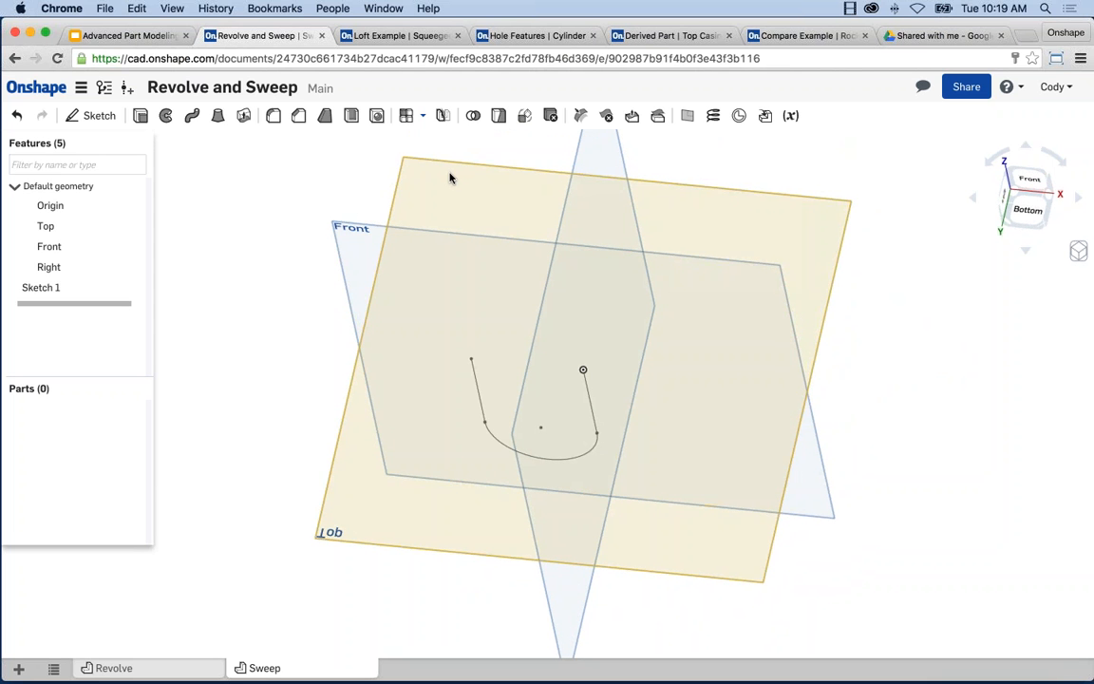
left_click(450, 178)
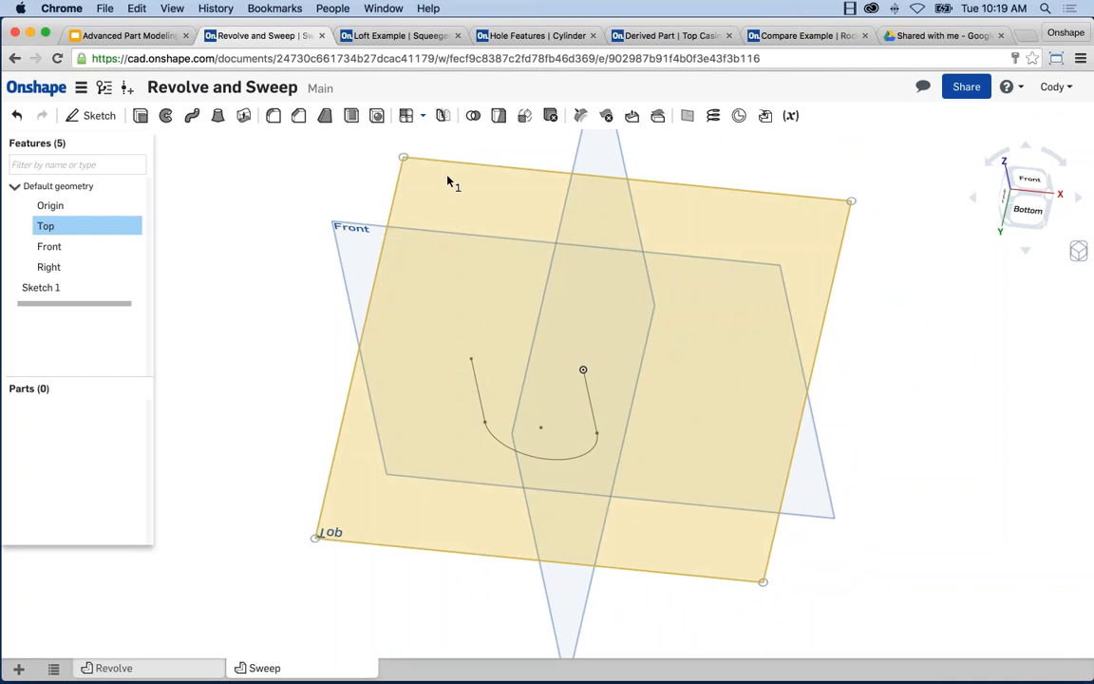
left_click(99, 117)
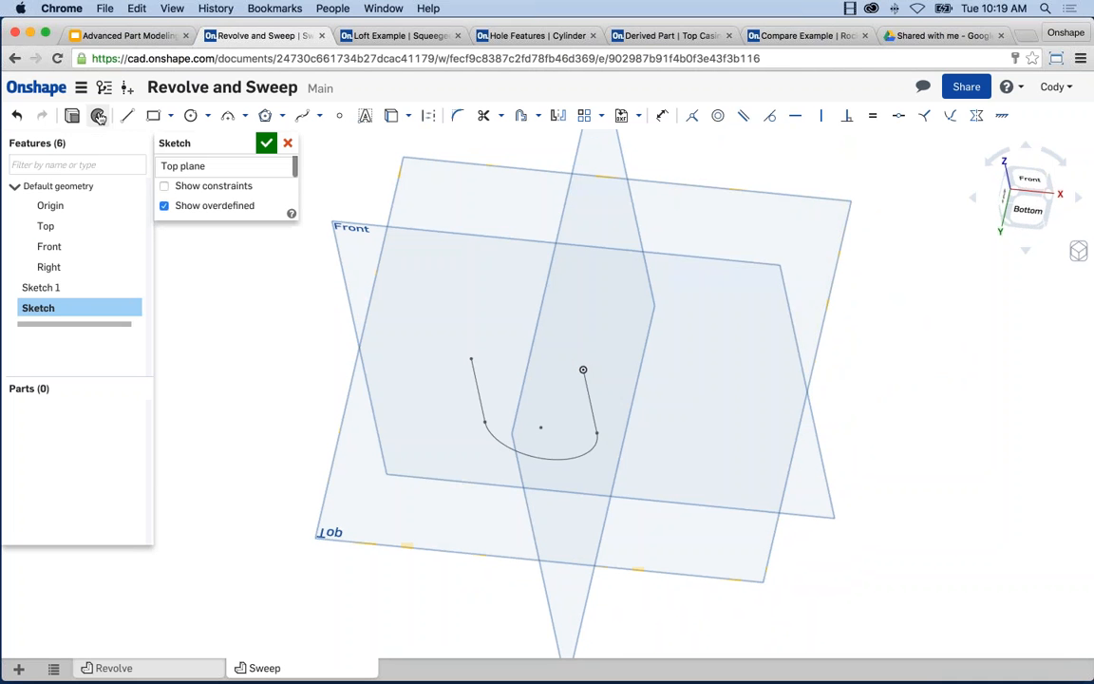
right_click(204, 274)
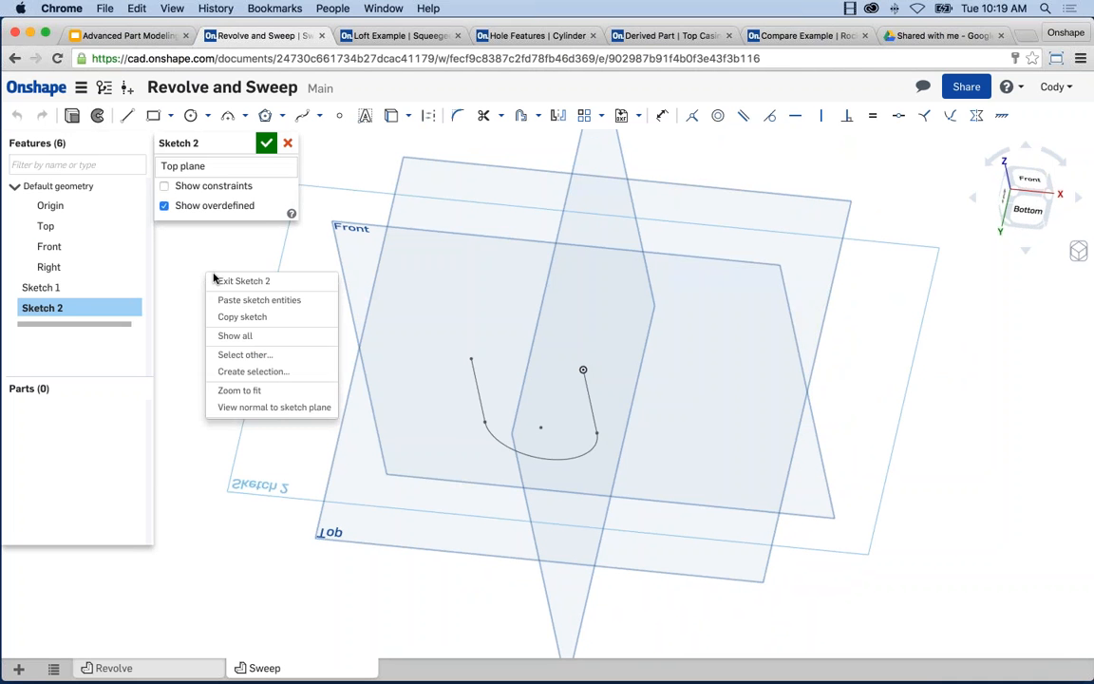
left_click(239, 407)
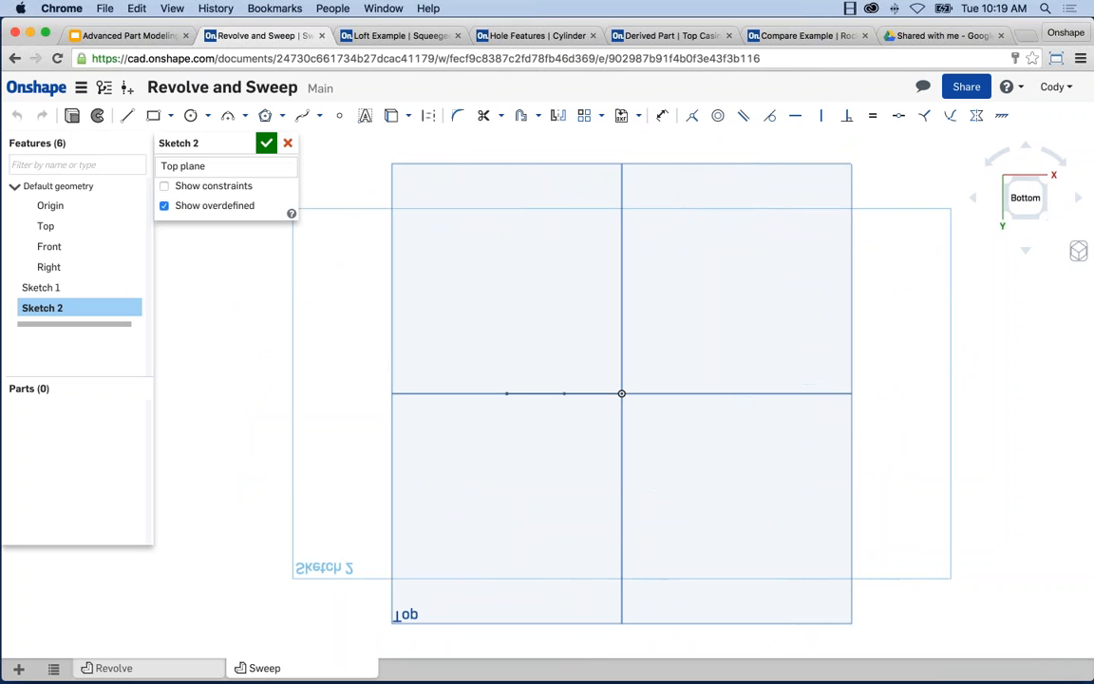
Step: Sketch a circle on the Top plane, with its center away from the origin and the path sketch
left_click(190, 115)
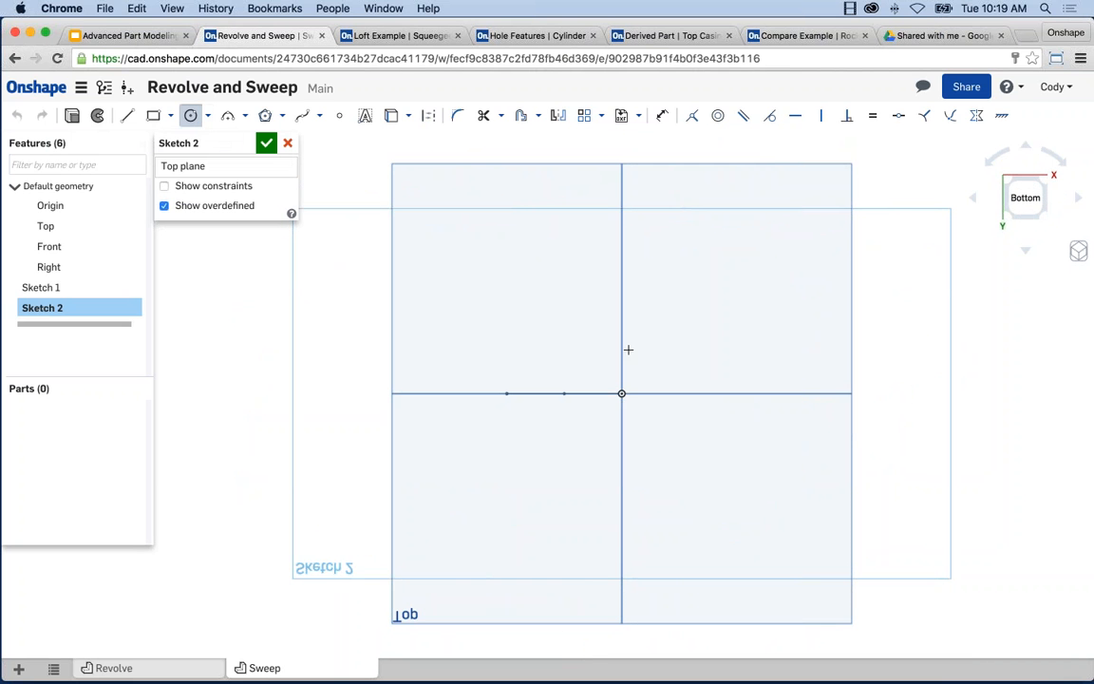
left_click(674, 335)
left_click(674, 362)
key("Escape")
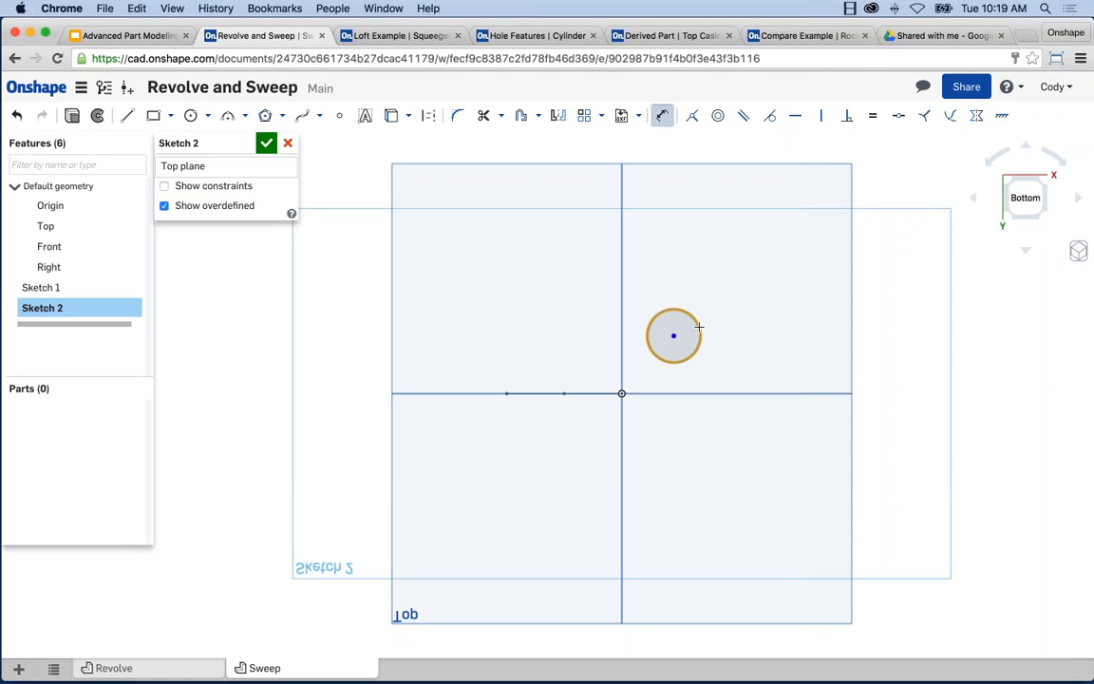
Step: Dimension the circle's diameter as 0.375 in
left_click(703, 325)
left_click(771, 273)
type(".375")
key("Return")
key("Escape")
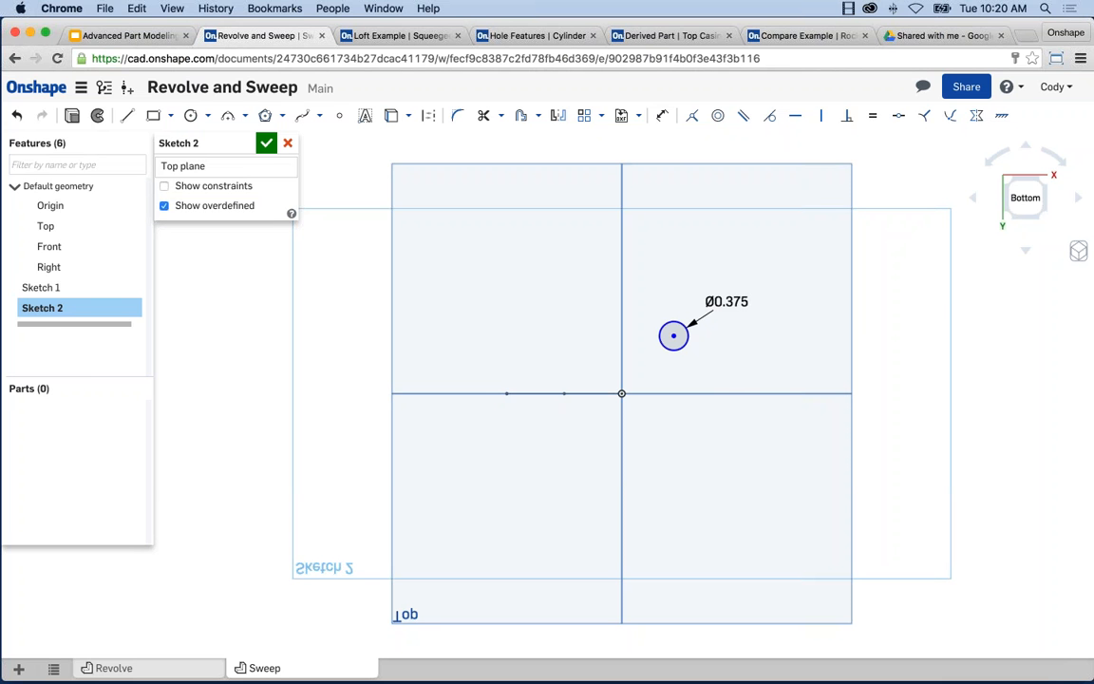
Step: Apply a Pierce constraint between the circle's center and the path's straight line at the origin, and finish the sketch
right_click_drag(735, 364, 703, 396)
left_click(678, 331)
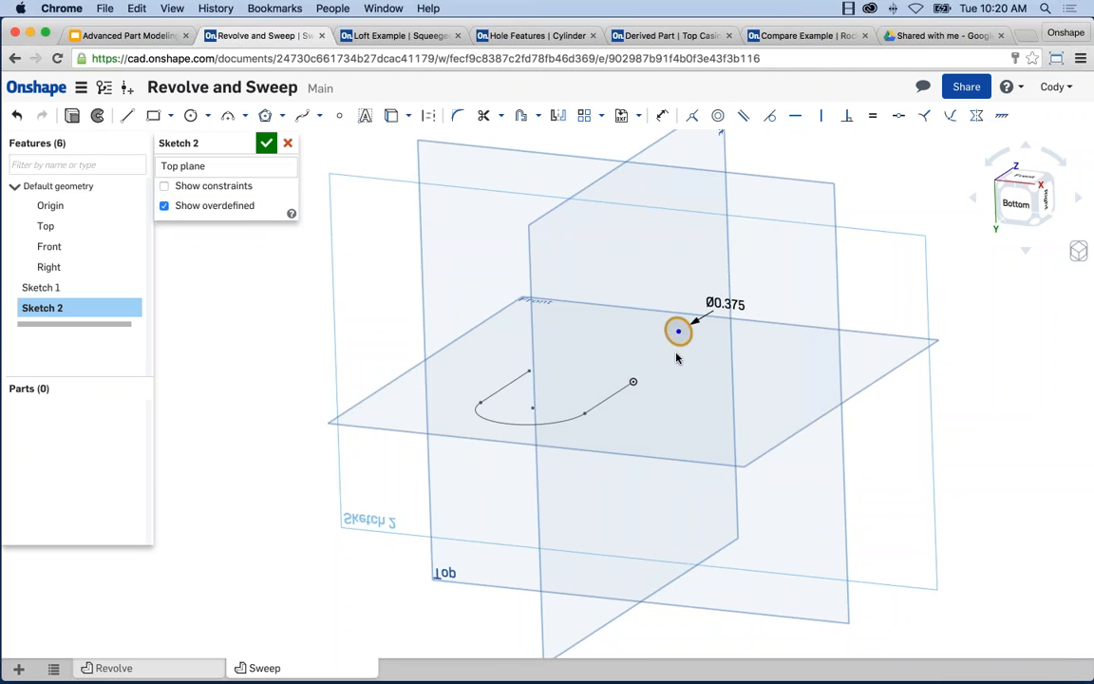
scroll(678, 330, "up", 2)
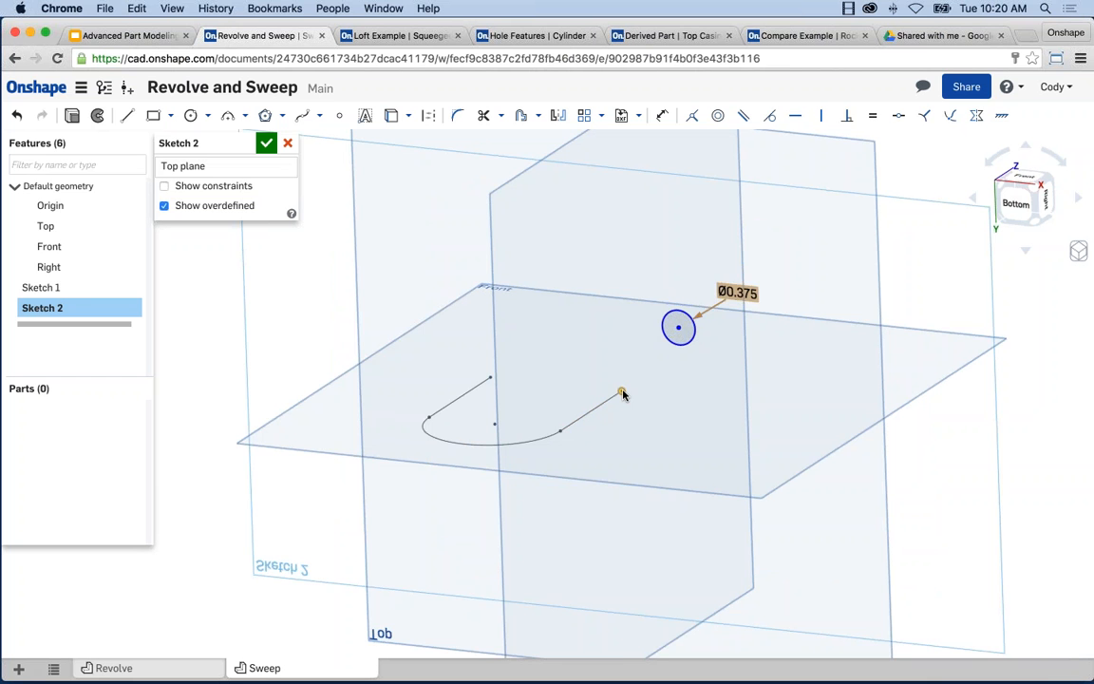
scroll(622, 394, "down", 1)
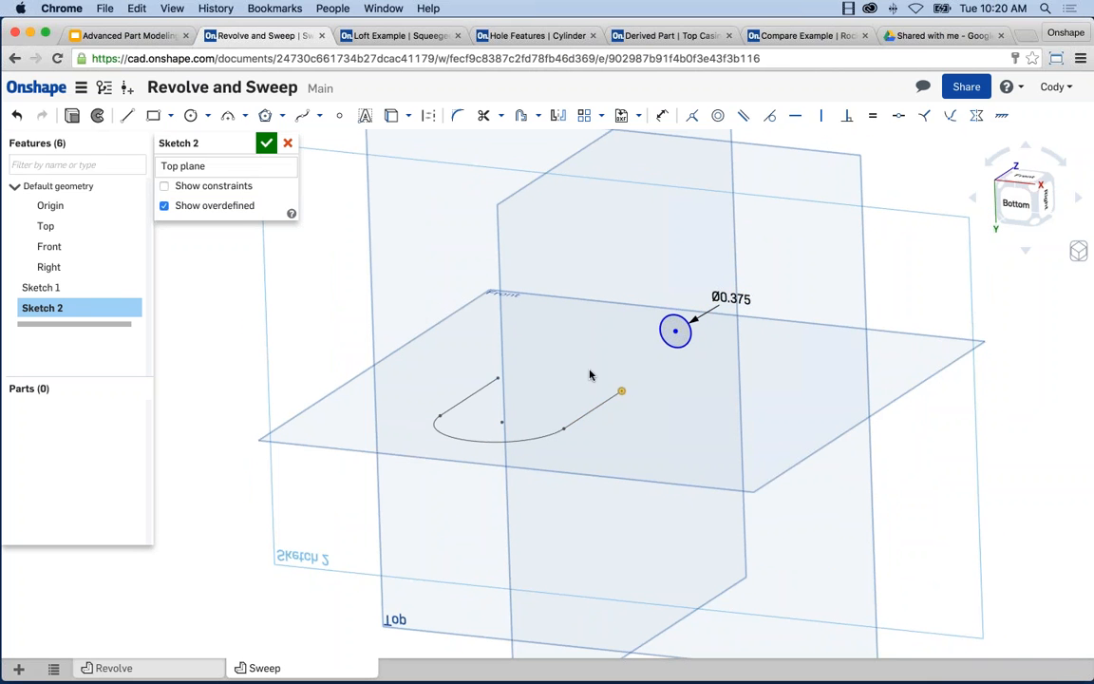
scroll(625, 391, "up", 1)
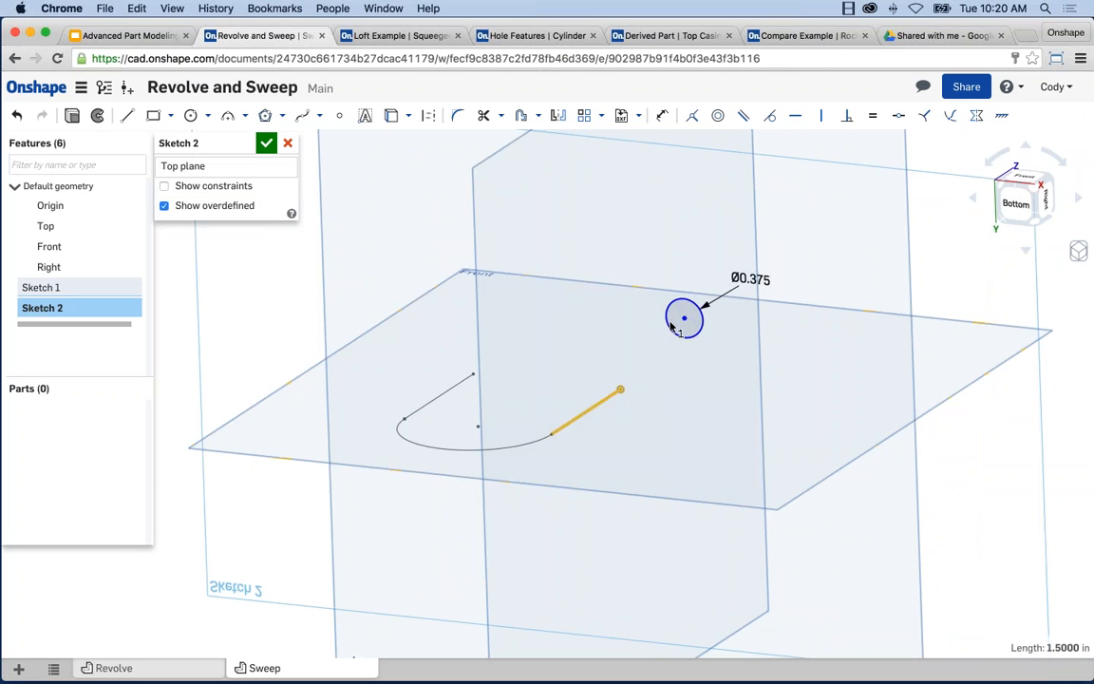
left_click(693, 326)
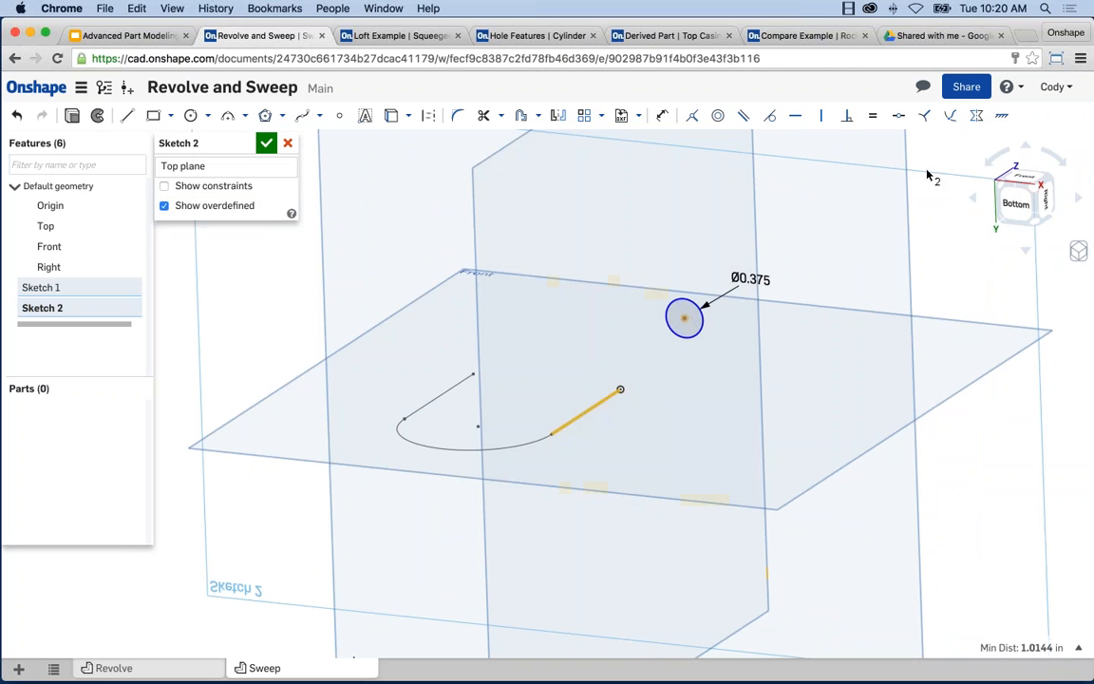
left_click(950, 118)
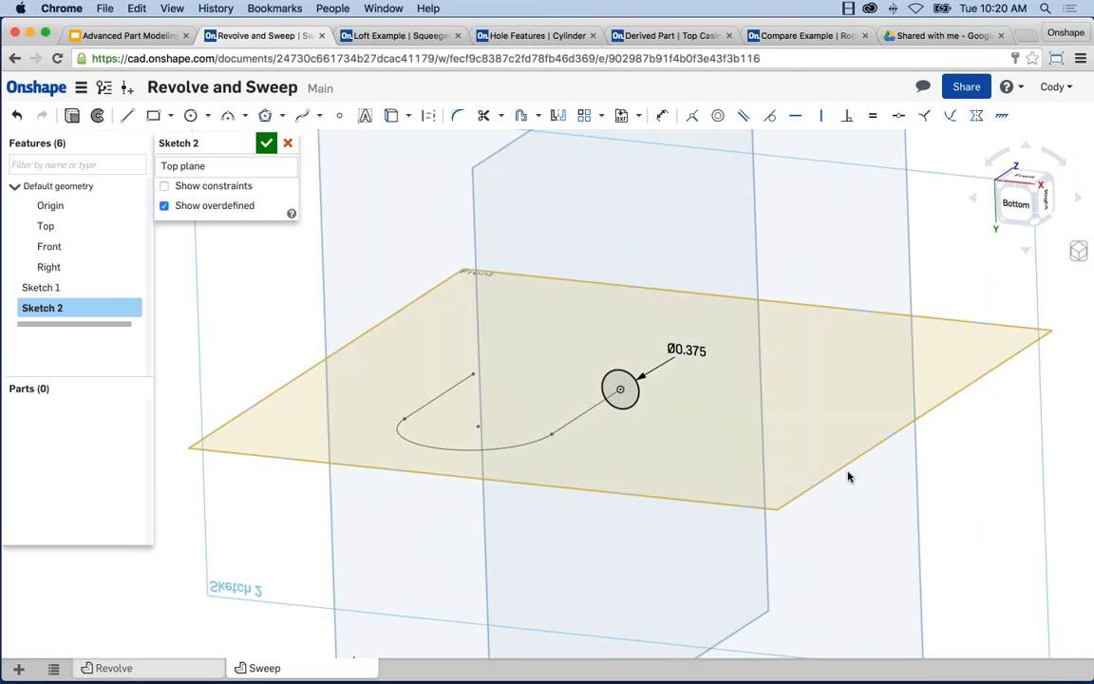
mouse_move(820, 479)
right_mouse_down()
mouse_move(799, 491)
mouse_move(585, 465)
right_mouse_up()
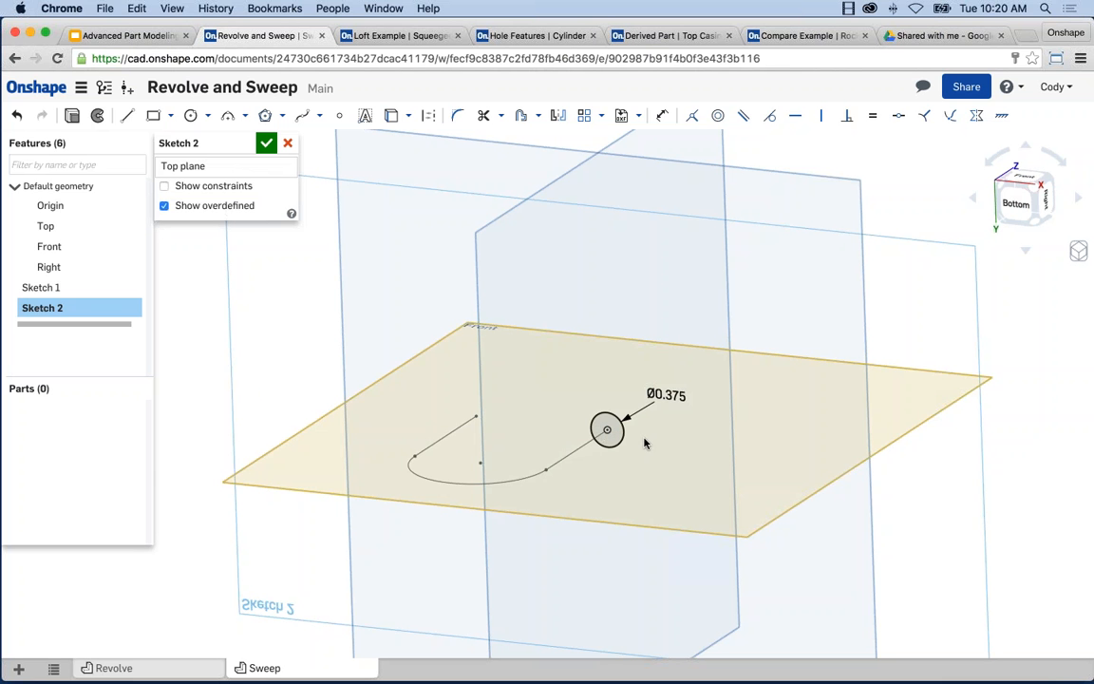
scroll(646, 441, "down", 3)
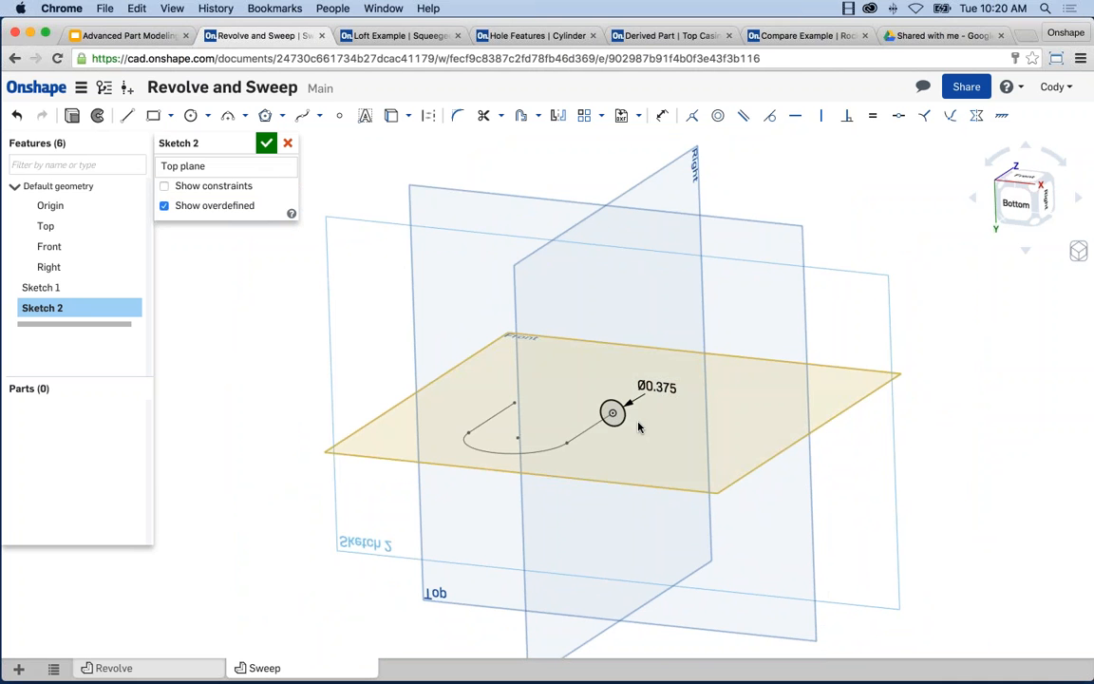
mouse_move(625, 432)
right_mouse_down()
mouse_move(503, 454)
mouse_move(521, 409)
mouse_move(426, 269)
right_mouse_up()
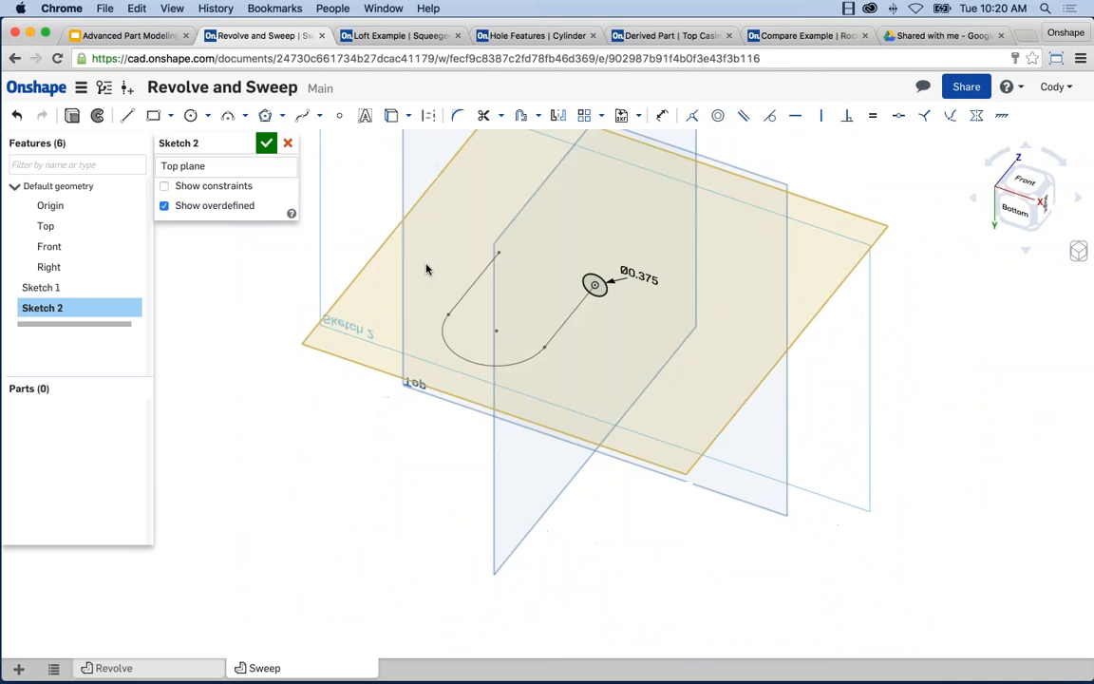
left_click(266, 143)
middle_click_drag(569, 290, 603, 385)
scroll(603, 384, "up", 5)
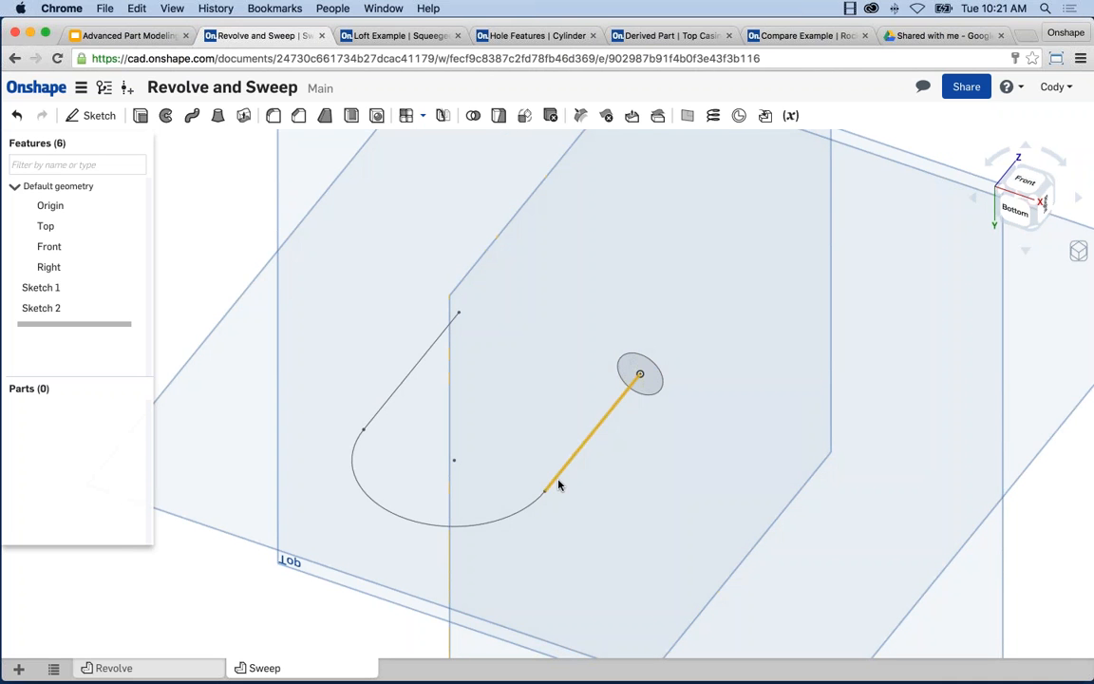
mouse_move(637, 501)
right_mouse_down()
mouse_move(703, 513)
mouse_move(676, 517)
mouse_move(644, 469)
right_mouse_up()
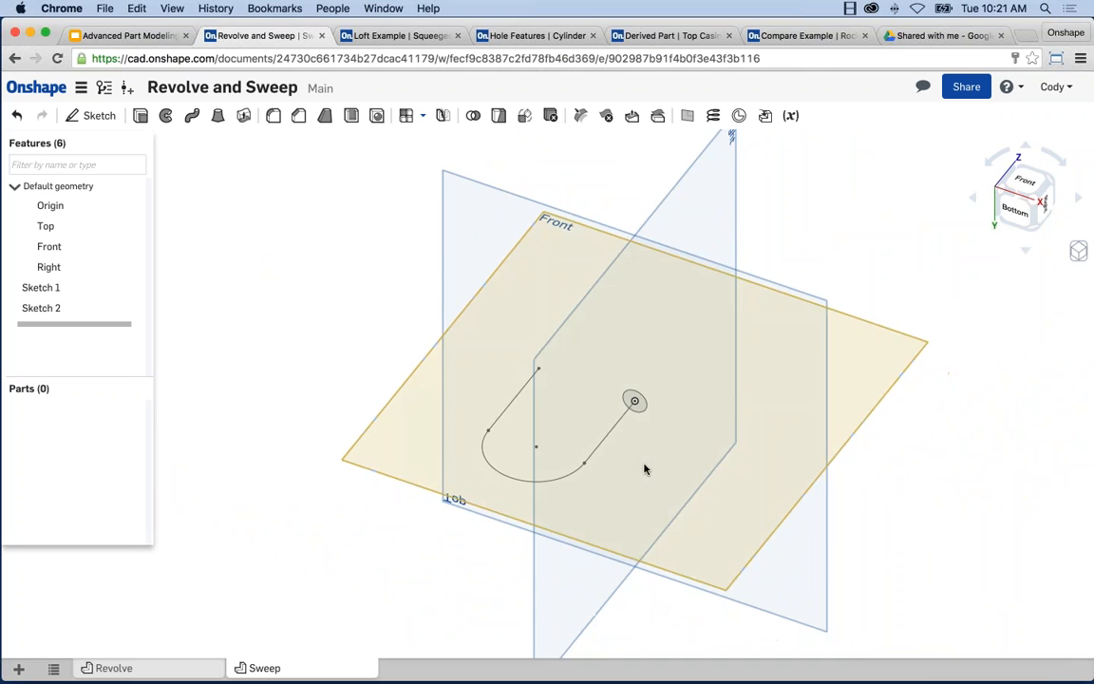
middle_click_drag(357, 285, 328, 249)
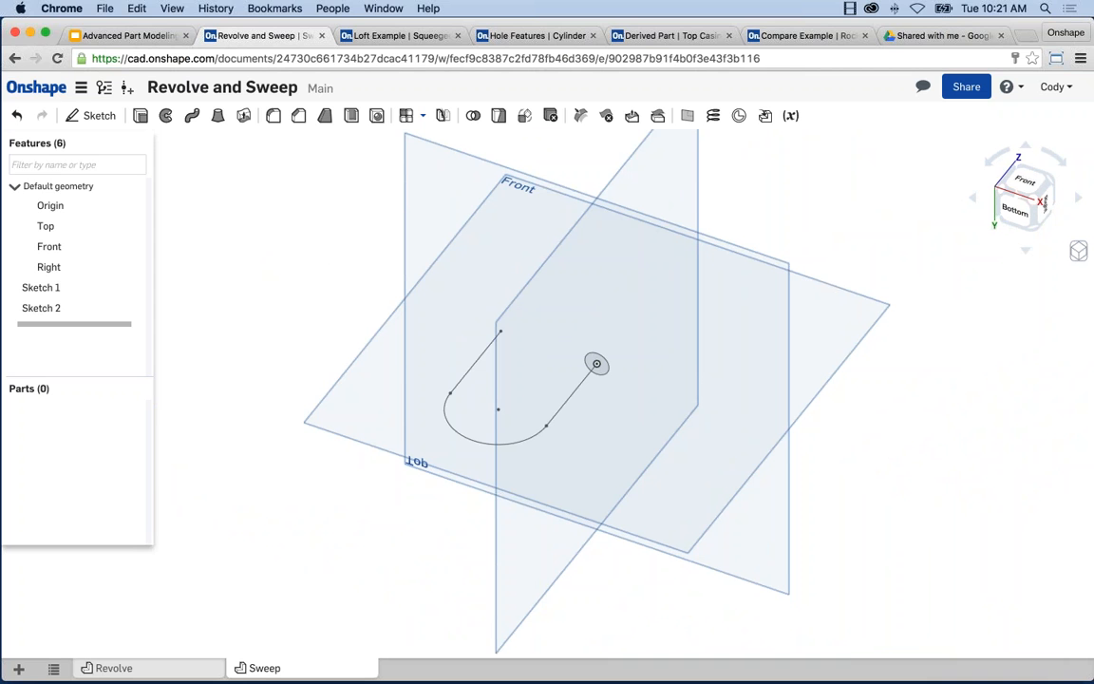
key("super+Tab")
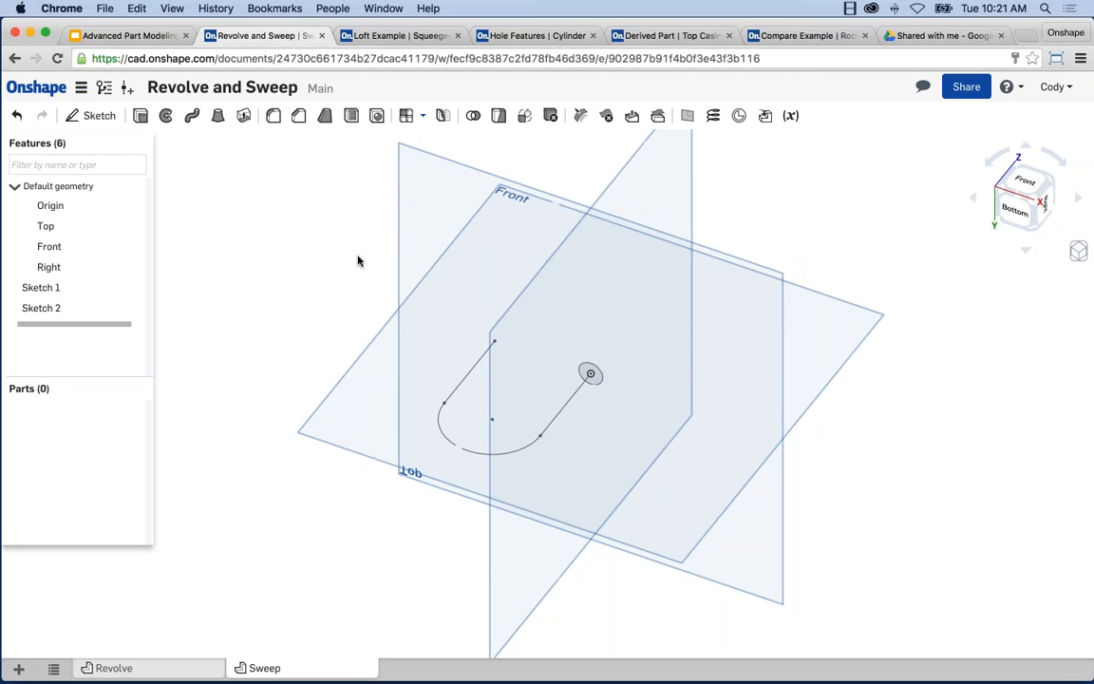
scroll(559, 359, "up", 5)
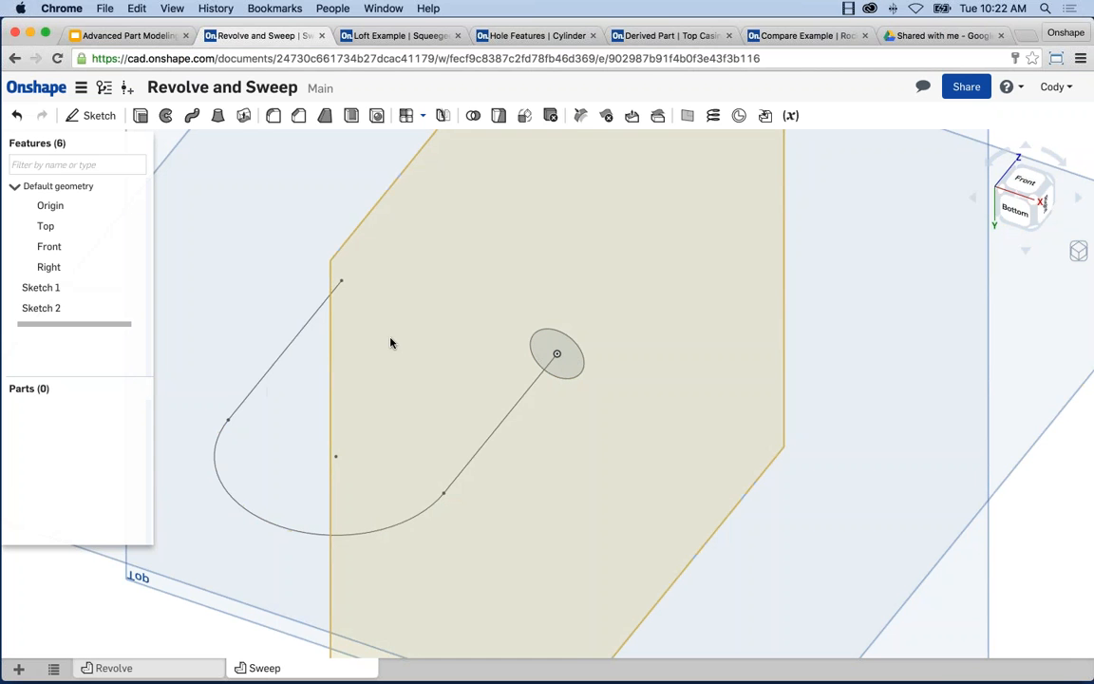
scroll(650, 462, "down", 4)
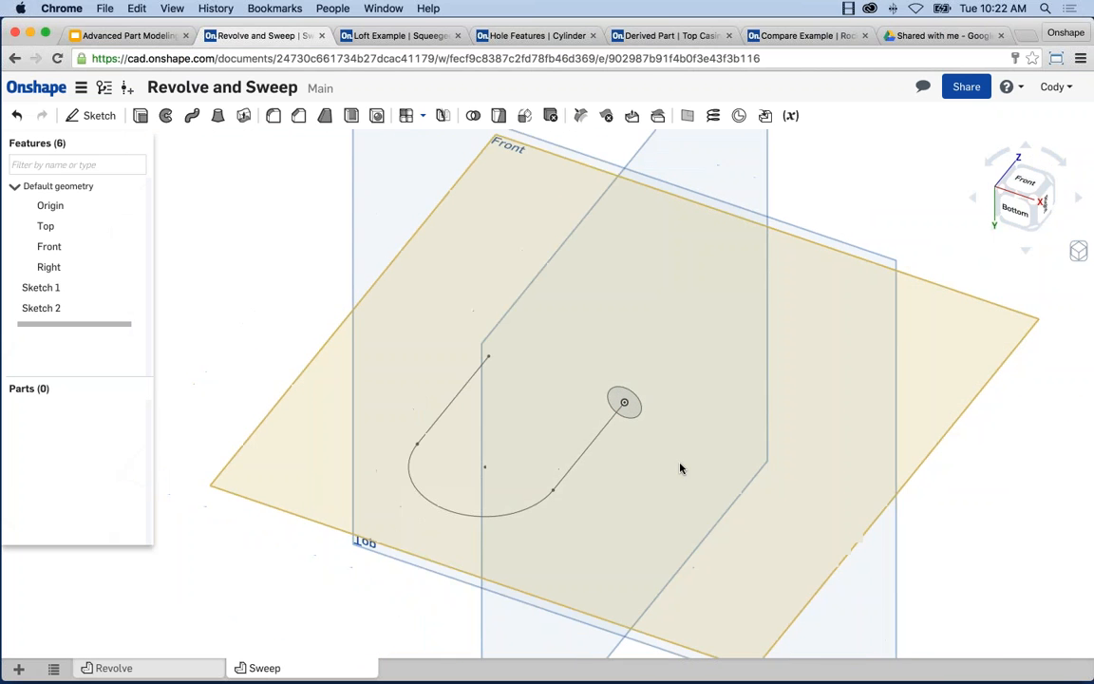
middle_click_drag(708, 465, 738, 460)
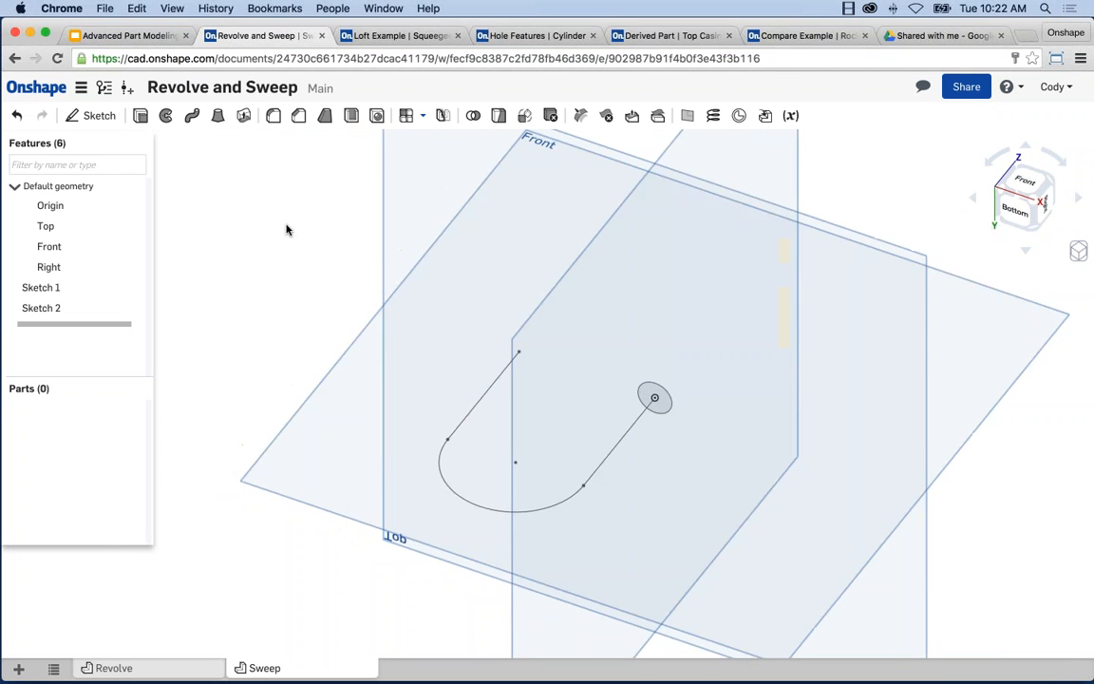
Step: Start a new solid sweep with the circle's region as the profile
left_click(194, 120)
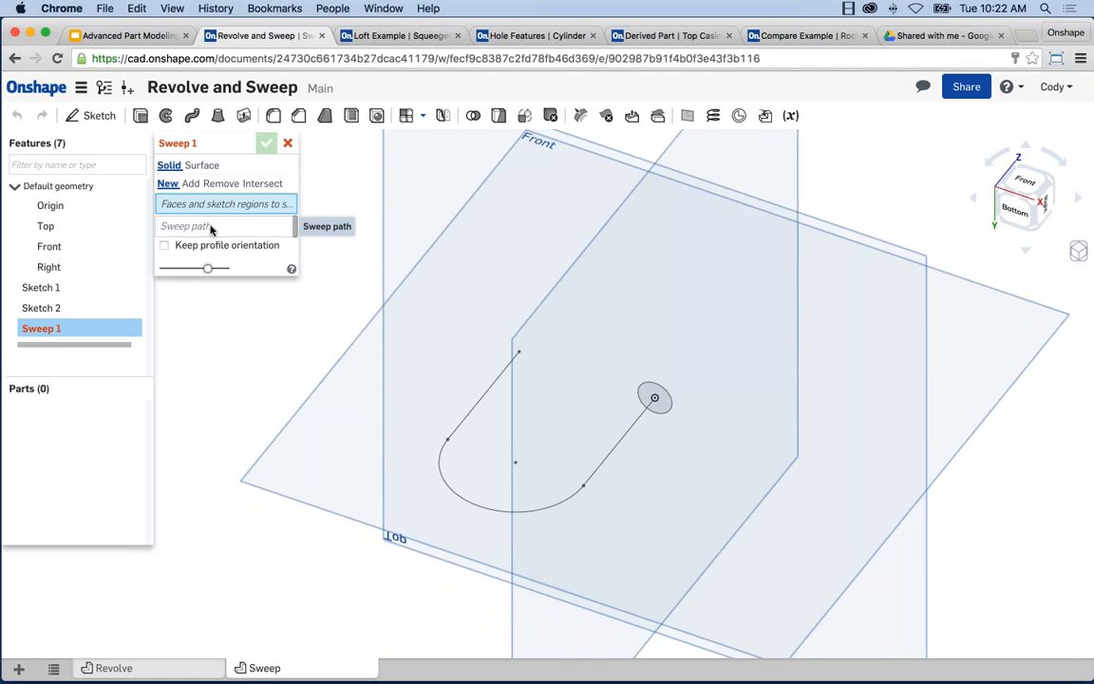
scroll(693, 372, "up", 3)
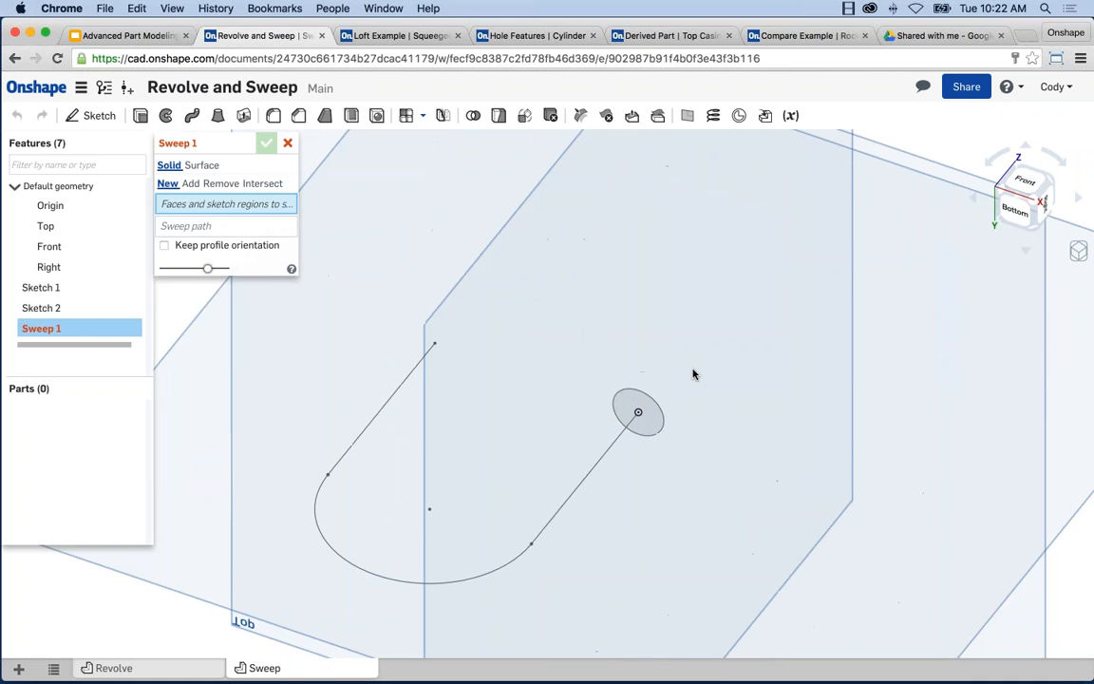
left_click(643, 410)
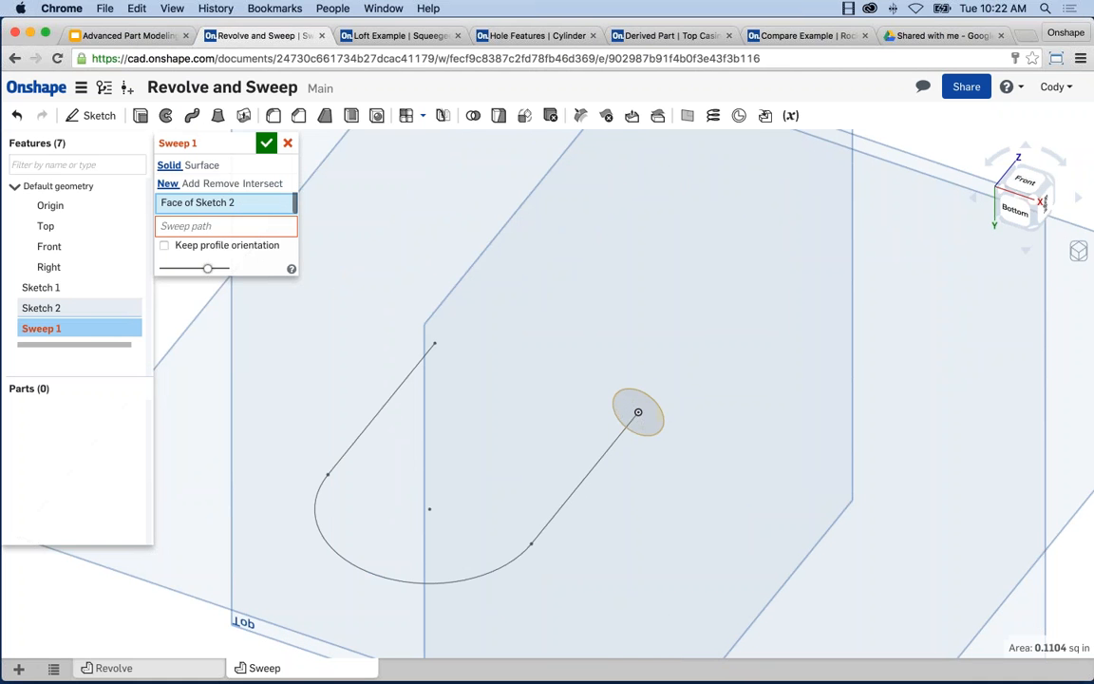
Step: Pick the path's straight line at the circle, the arc and the opposite straight line one by one as the sweep path
left_click(195, 230)
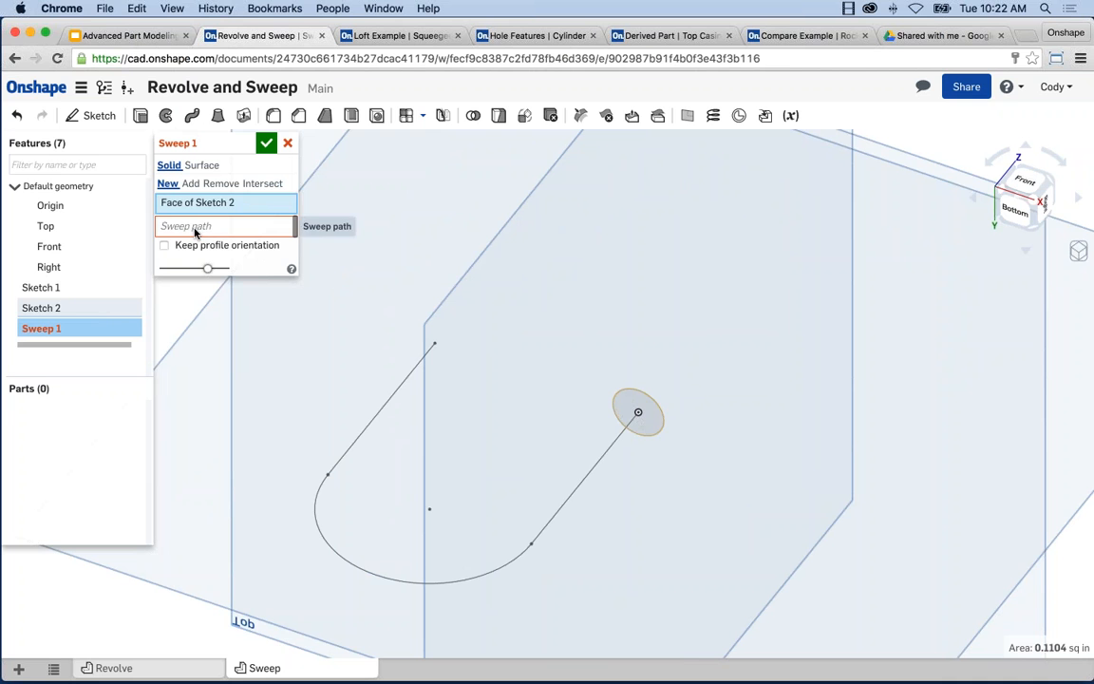
left_click(194, 231)
scroll(644, 516, "down", 1)
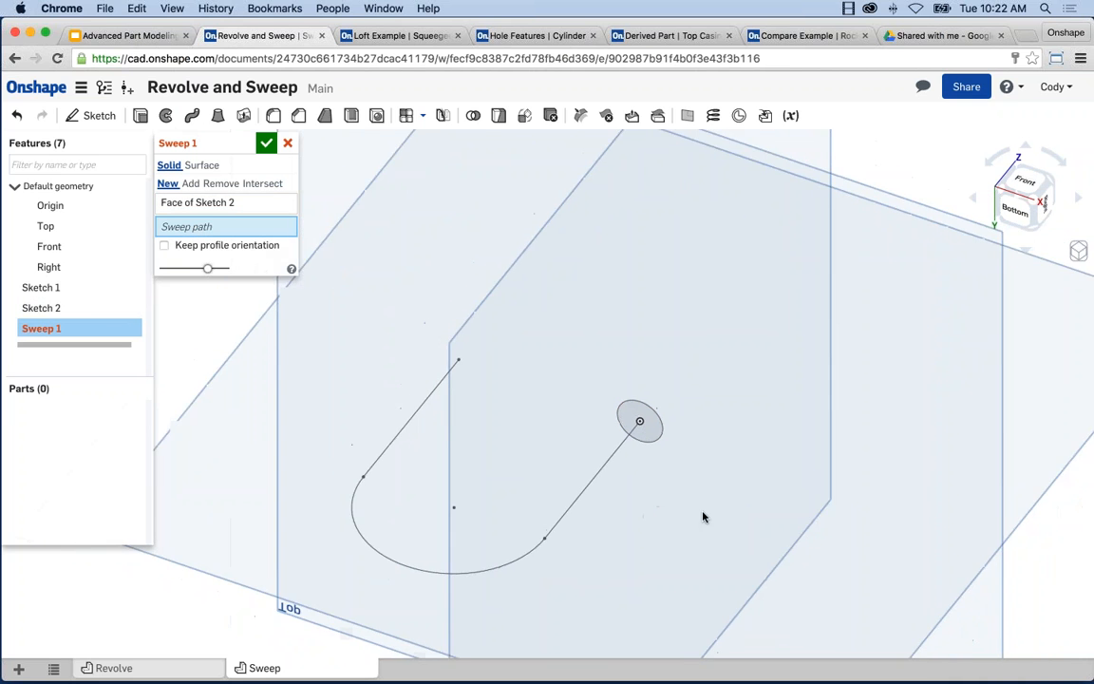
scroll(644, 512, "down", 1)
middle_click_drag(644, 512, 725, 504)
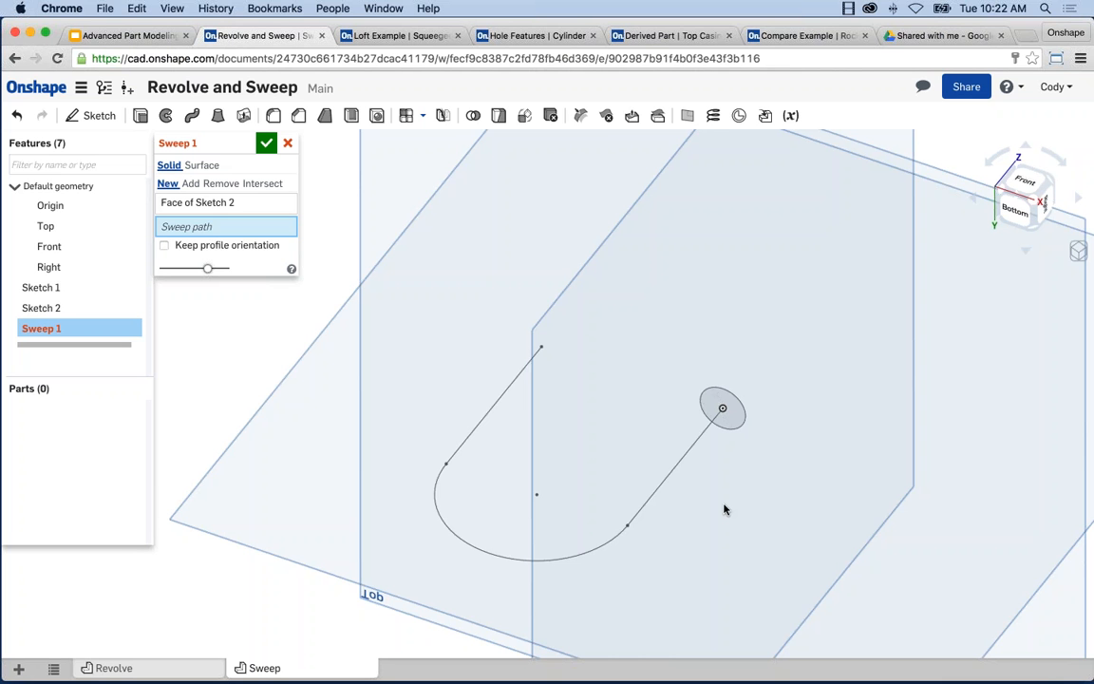
scroll(724, 510, "down", 1)
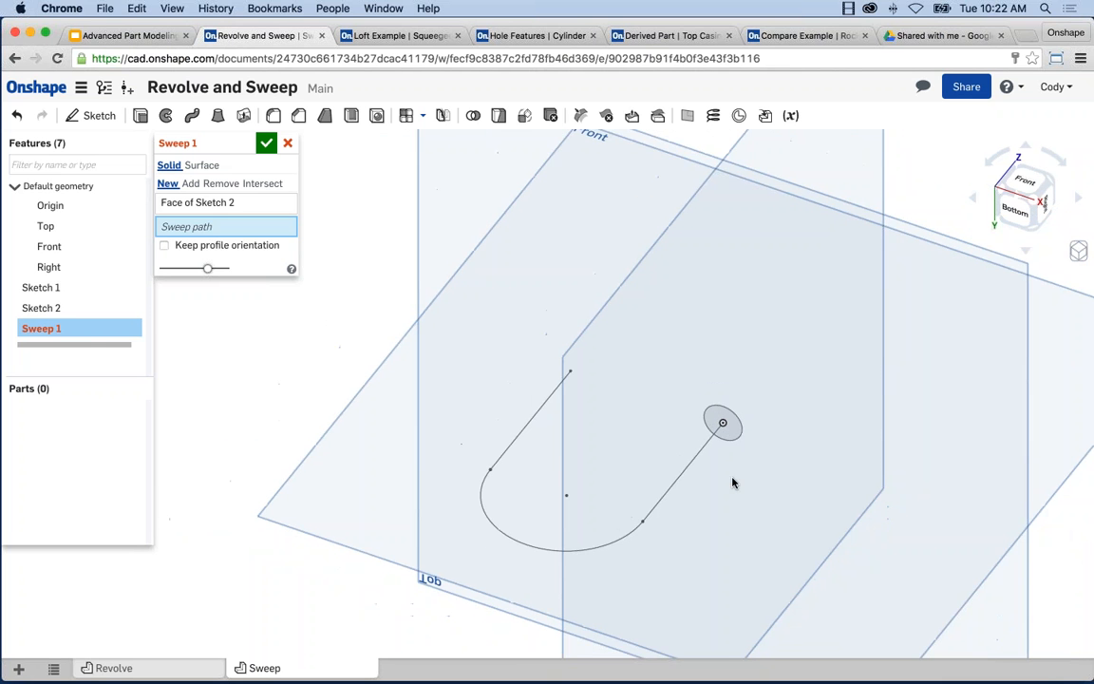
middle_click_drag(724, 510, 732, 475)
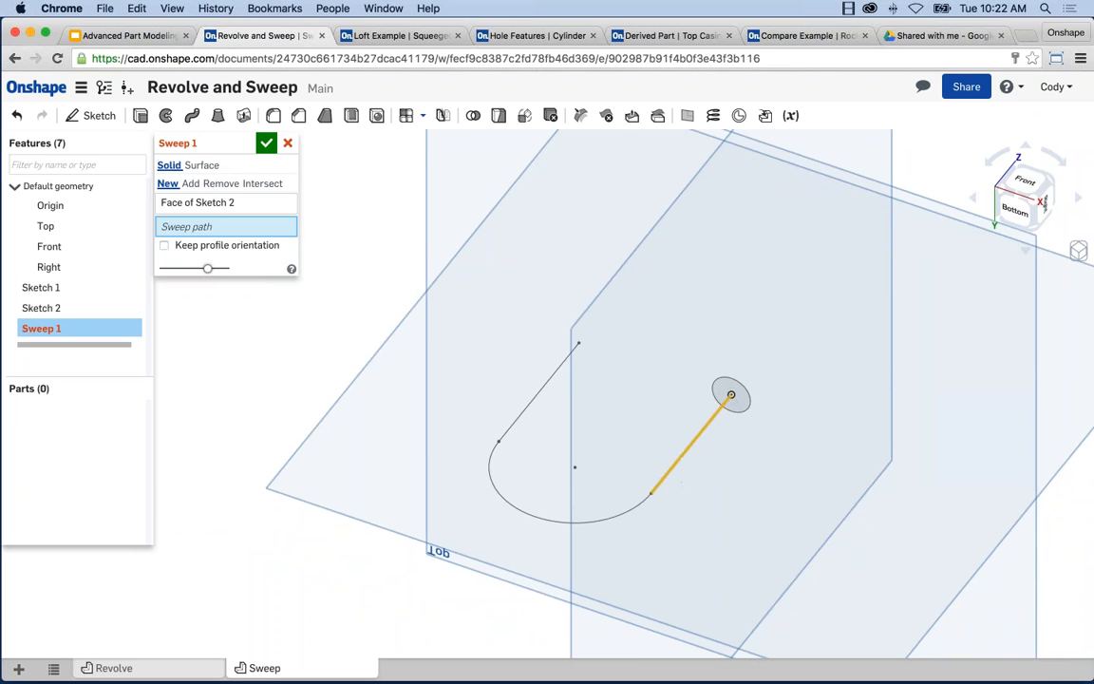
left_click(665, 475)
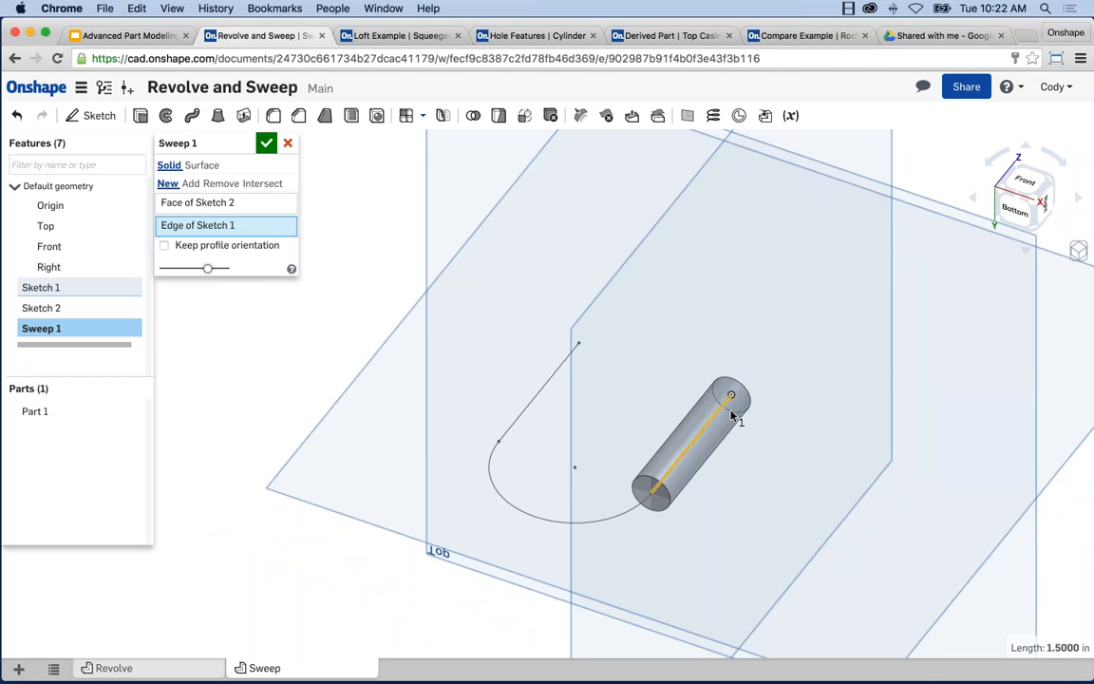
left_click(618, 519)
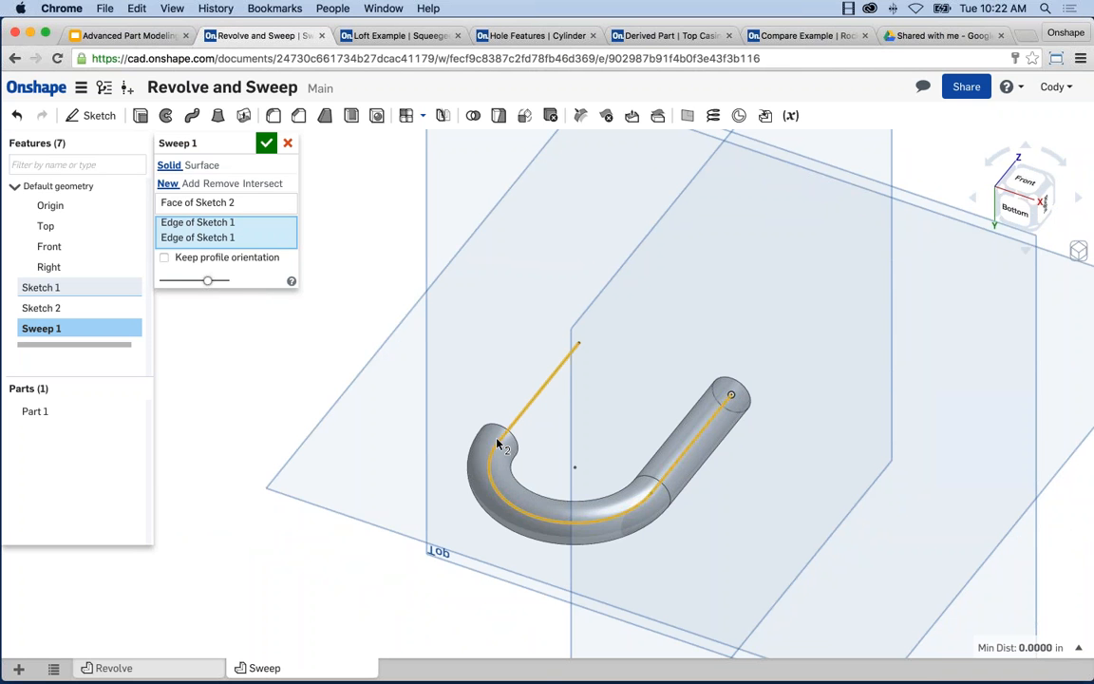
left_click(516, 422)
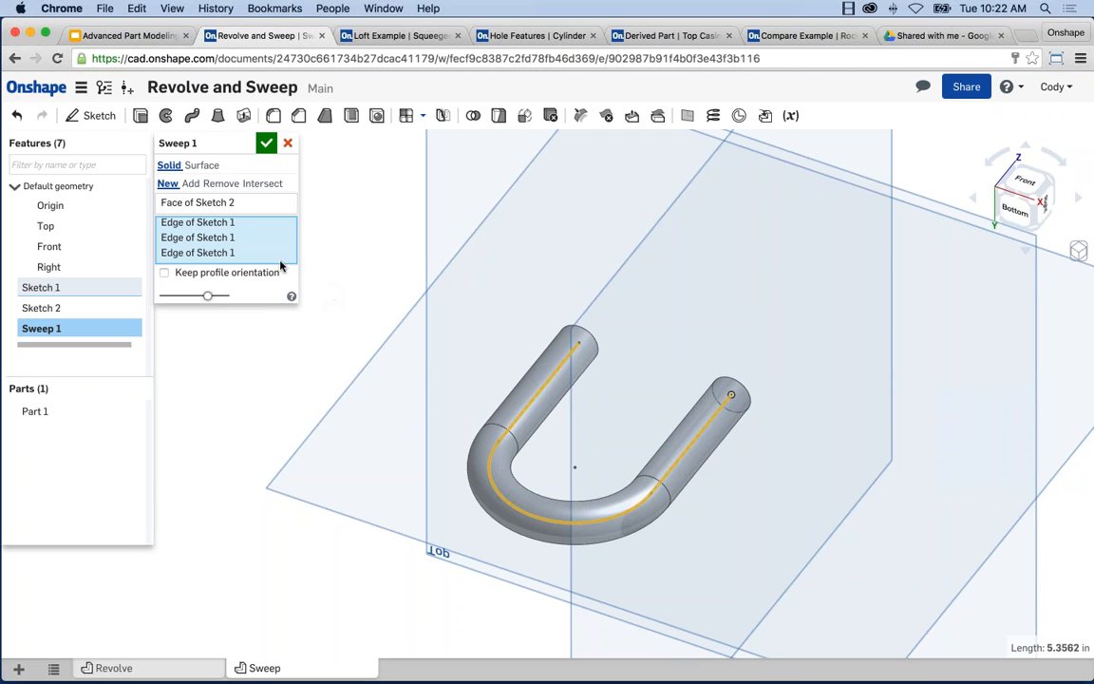
Step: Replace the individually picked path edges with the whole Sketch 1 as the sweep path and complete the sweep
left_click(287, 252)
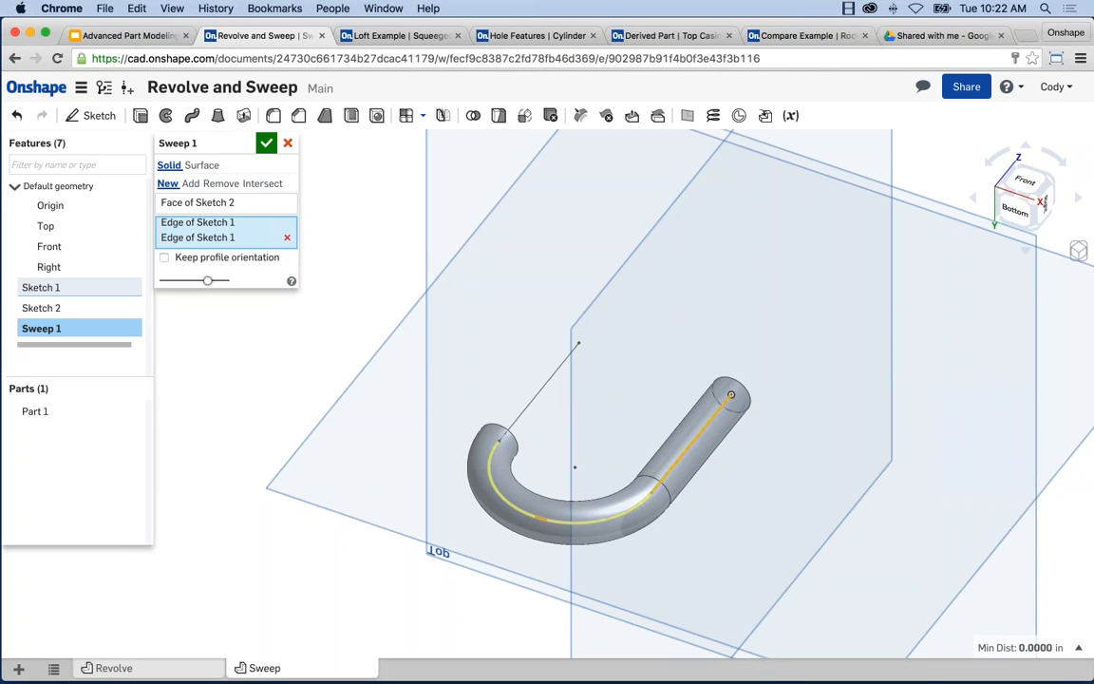
left_click(288, 236)
left_click(288, 224)
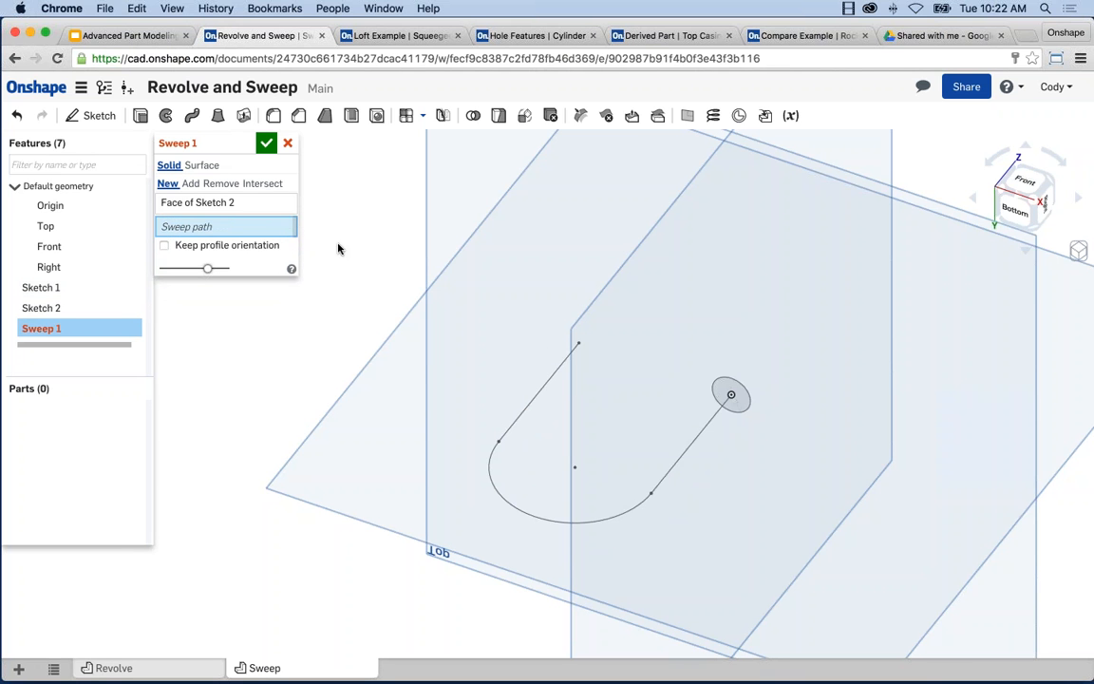
left_click(56, 287)
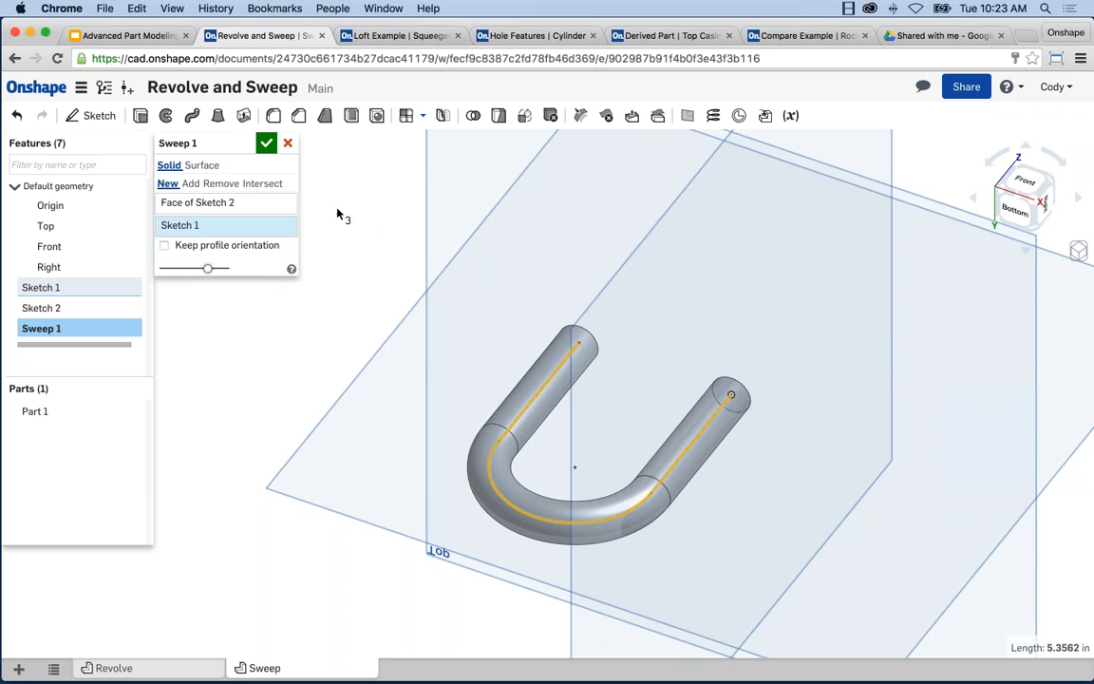
left_click(265, 143)
Step: Hide all the default planes around the U-shaped swept part
right_click_drag(514, 314, 573, 337)
scroll(657, 378, "up", 5)
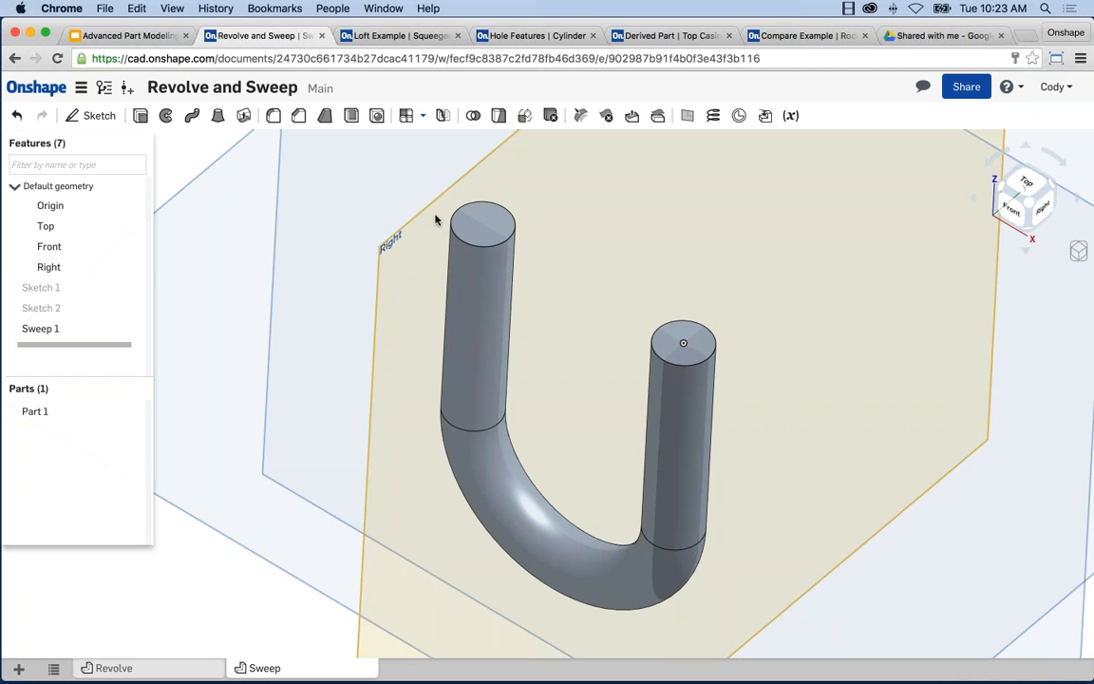
scroll(500, 295, "down", 3)
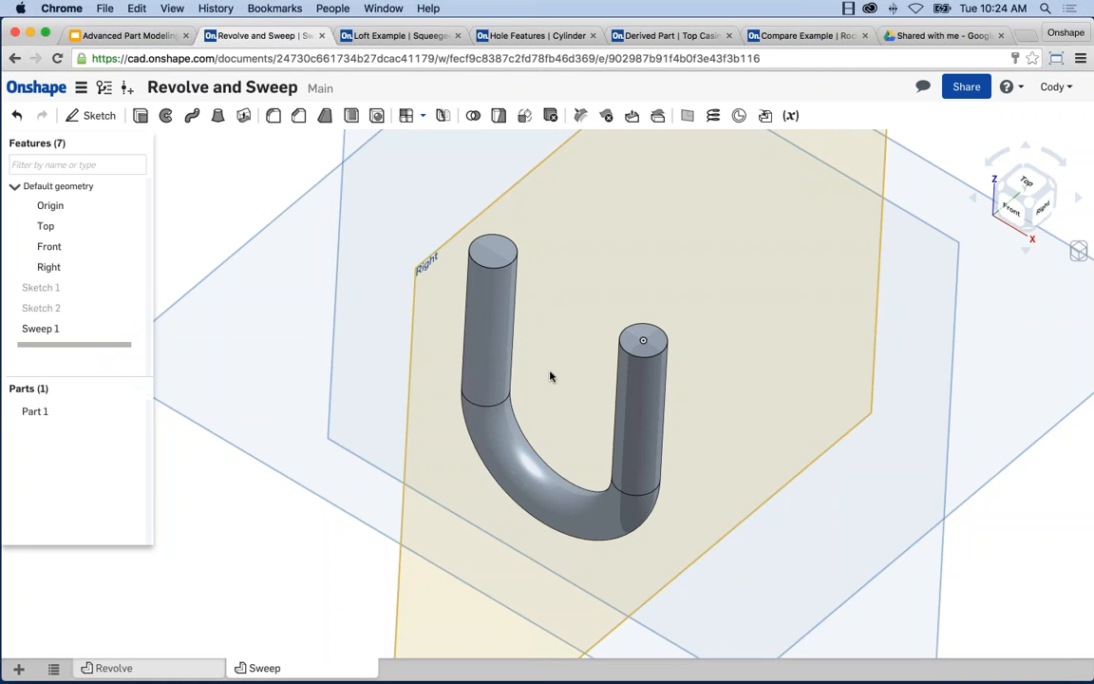
key("p")
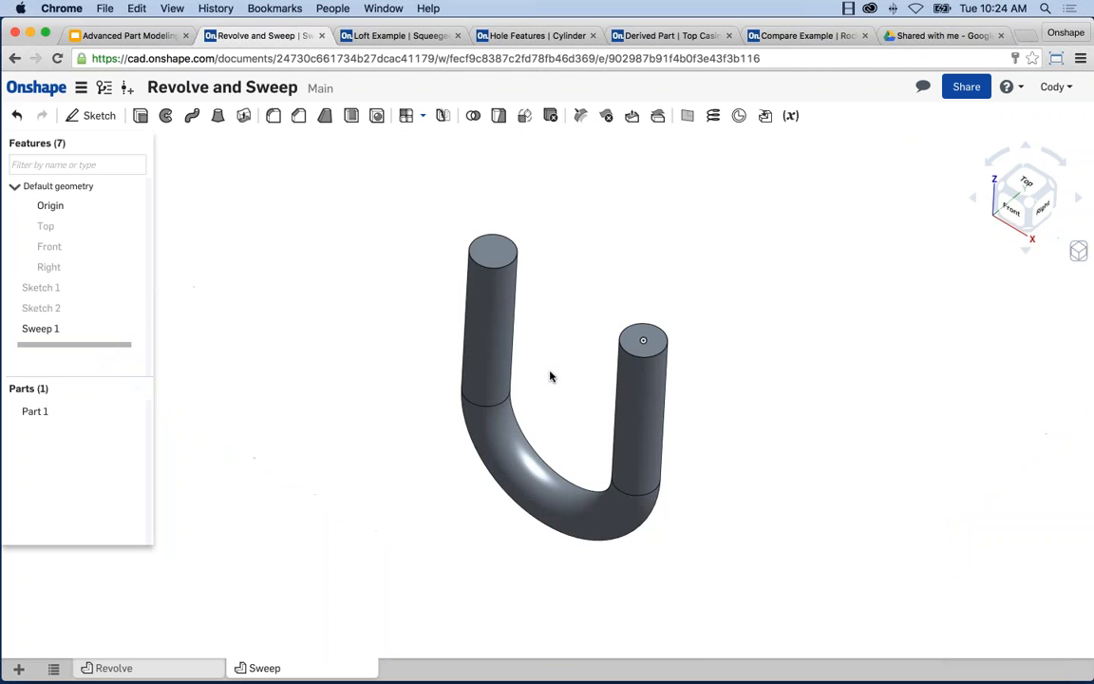
middle_click_drag(566, 401, 587, 388)
scroll(587, 387, "up", 5)
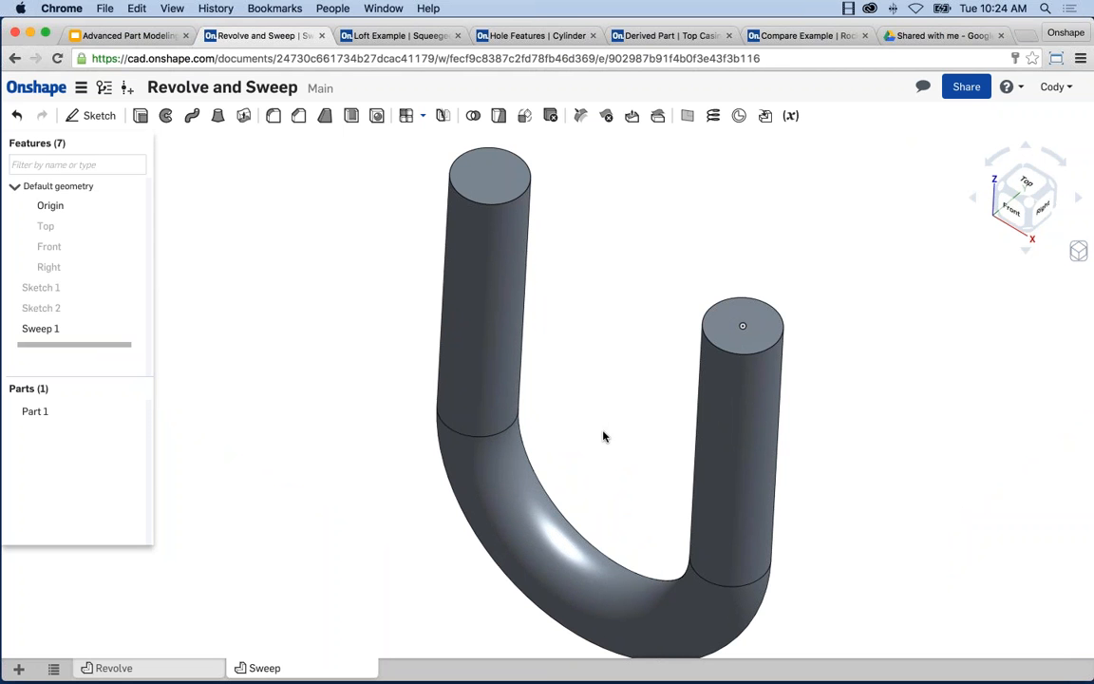
middle_click_drag(603, 435, 606, 420)
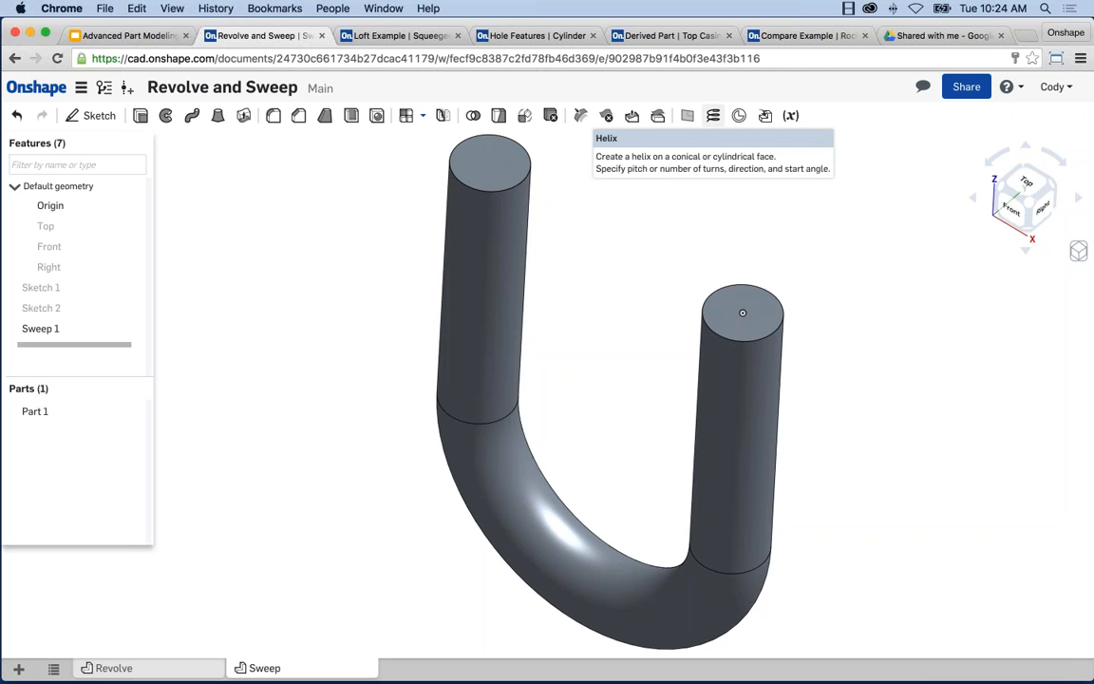
Step: Create a clockwise helix on the cylindrical face of the U-bolt arm away from the origin, defined by a pitch of 1/12 in
left_click(713, 114)
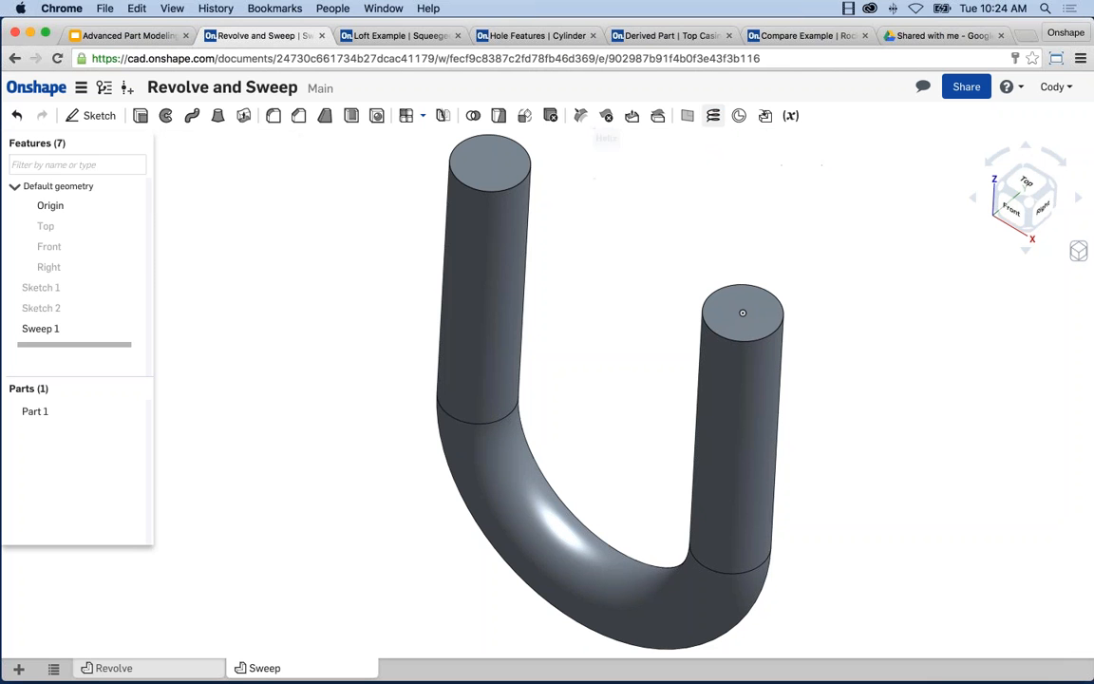
left_click(494, 275)
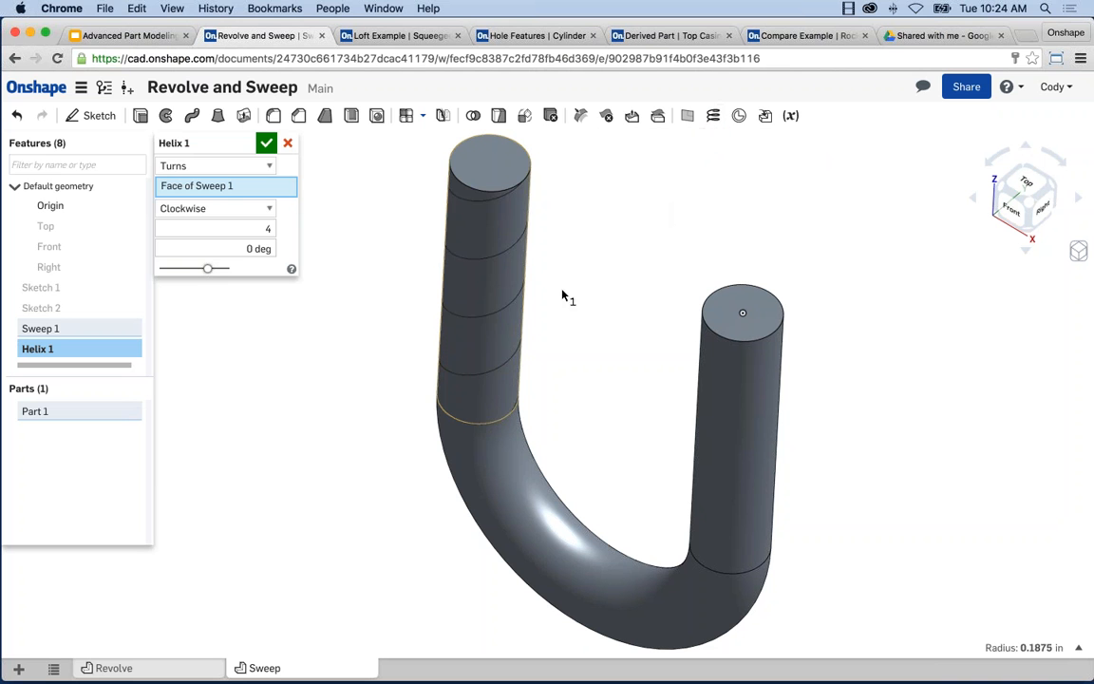
left_click(232, 167)
left_click(190, 181)
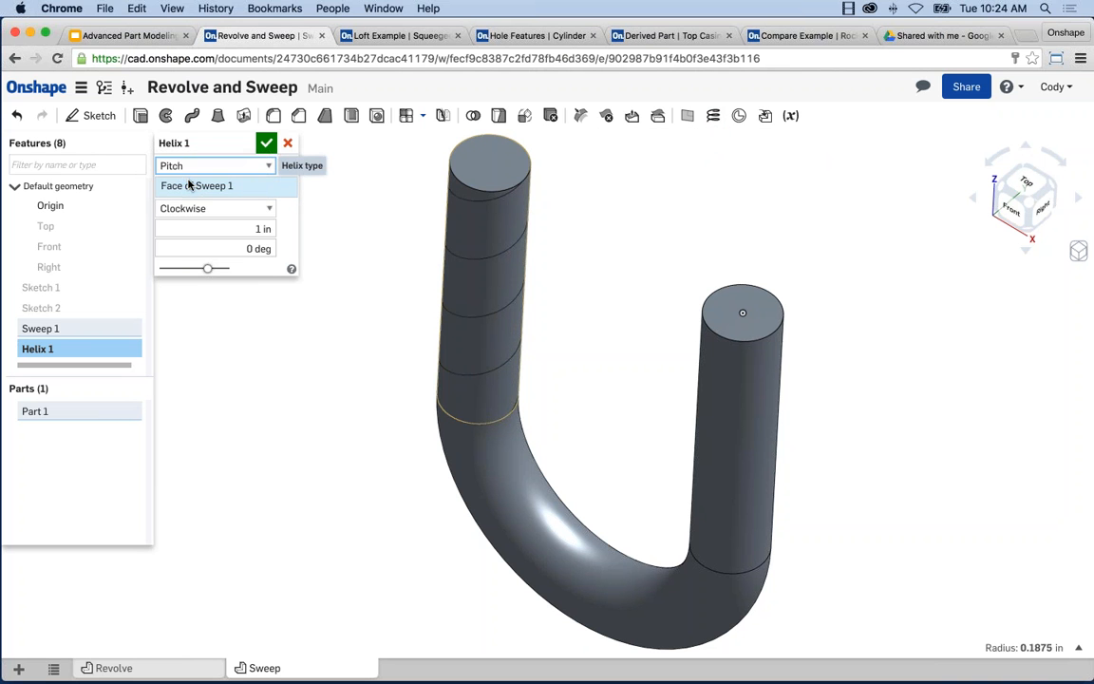
left_click_drag(252, 228, 304, 226)
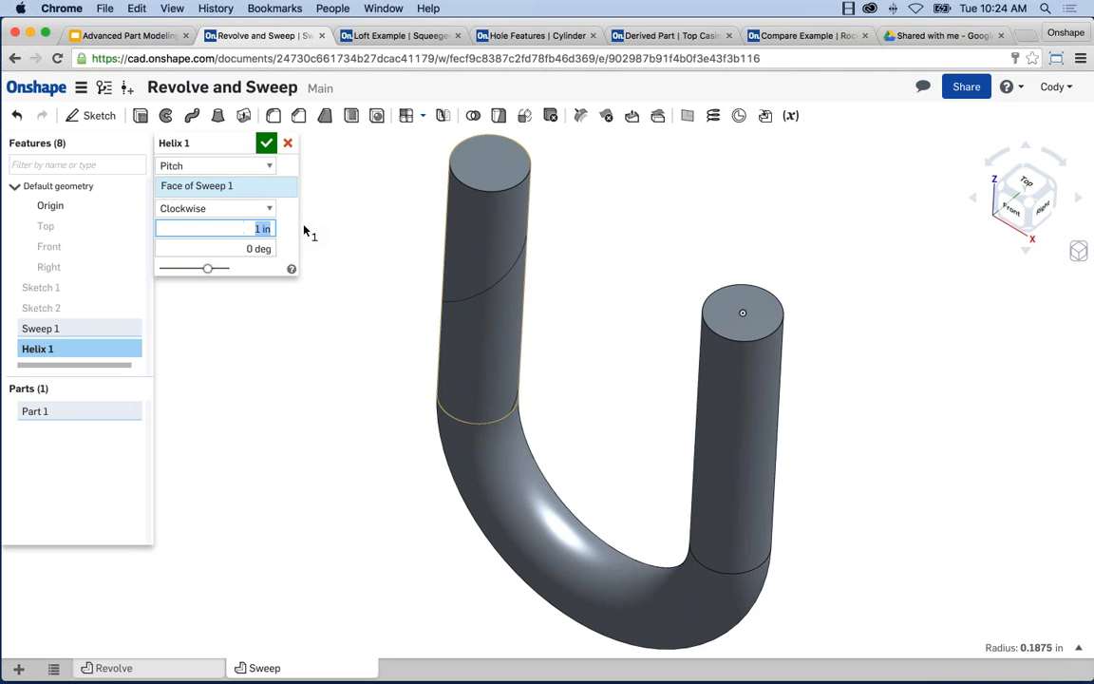
type("1/12")
key("Return")
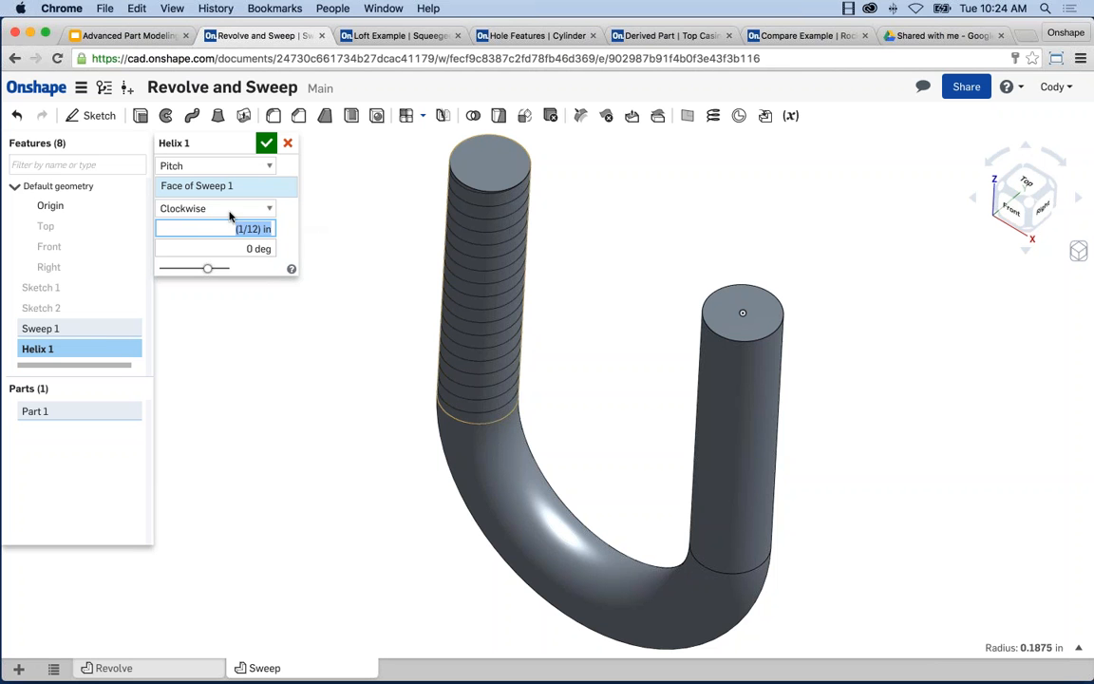
left_click(269, 145)
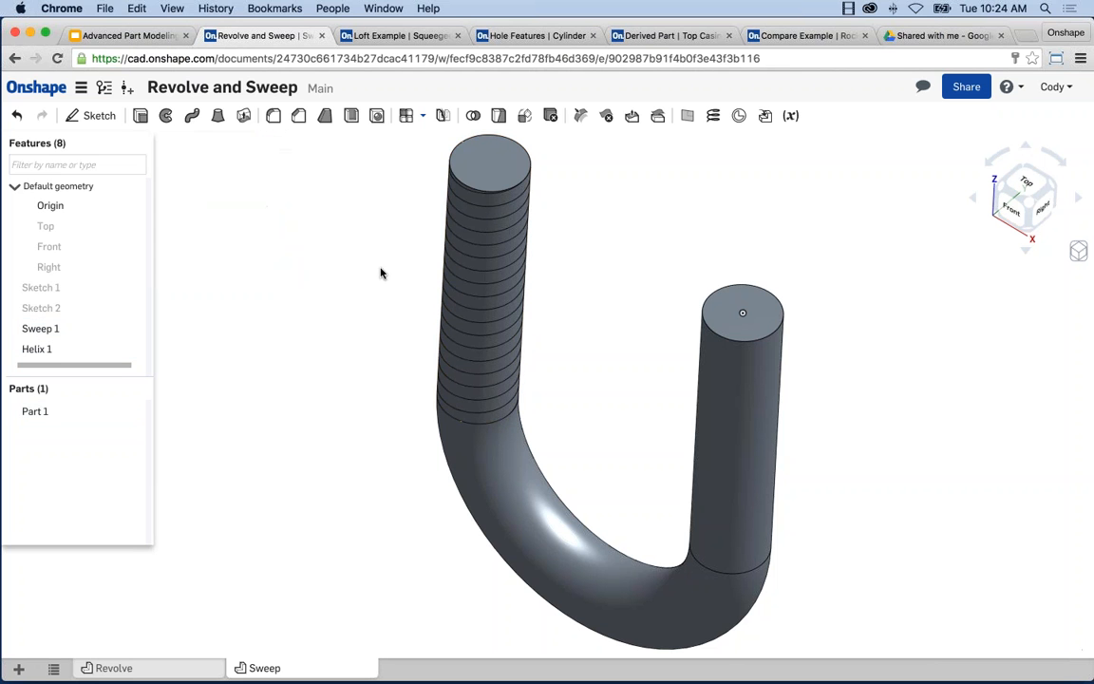
right_click_drag(319, 237, 368, 271)
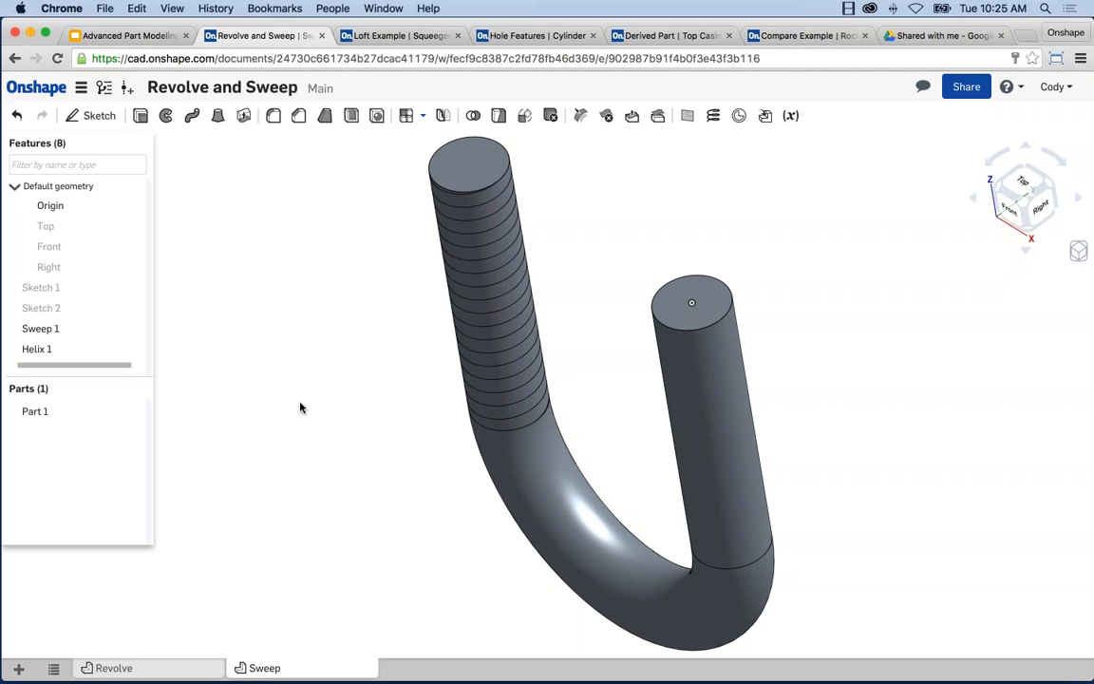
scroll(359, 425, "down", 2)
middle_click_drag(399, 425, 372, 408)
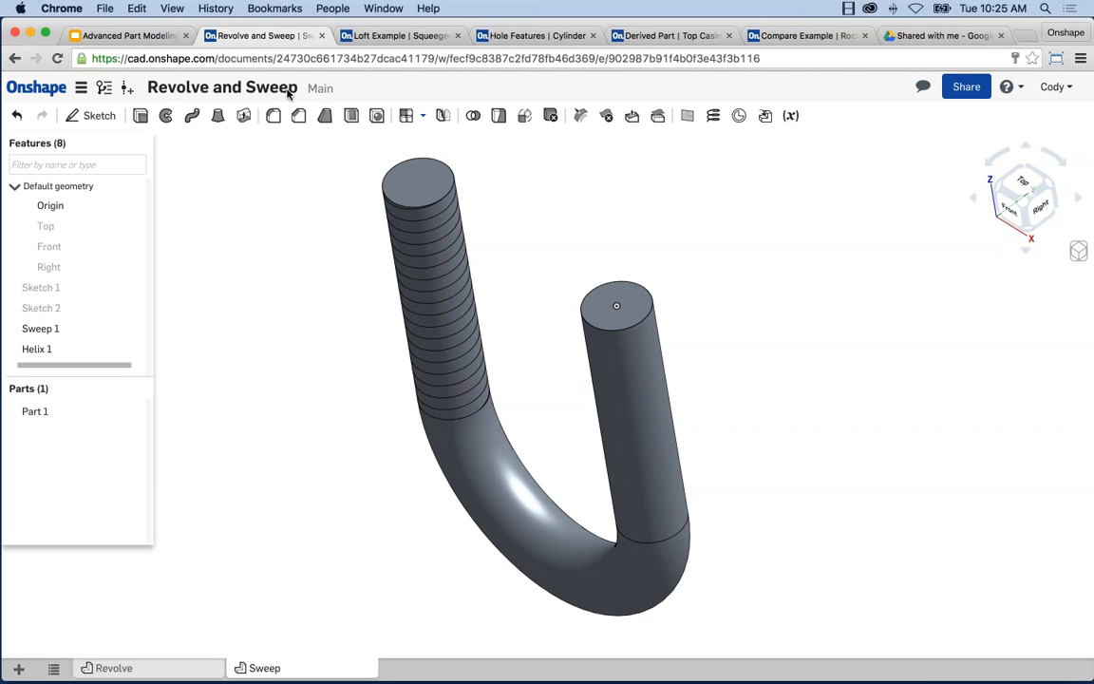
Step: Switch to the Loft Example document, reload it, and examine the curves bridging the squeegee's handle and blade holder
left_click(410, 38)
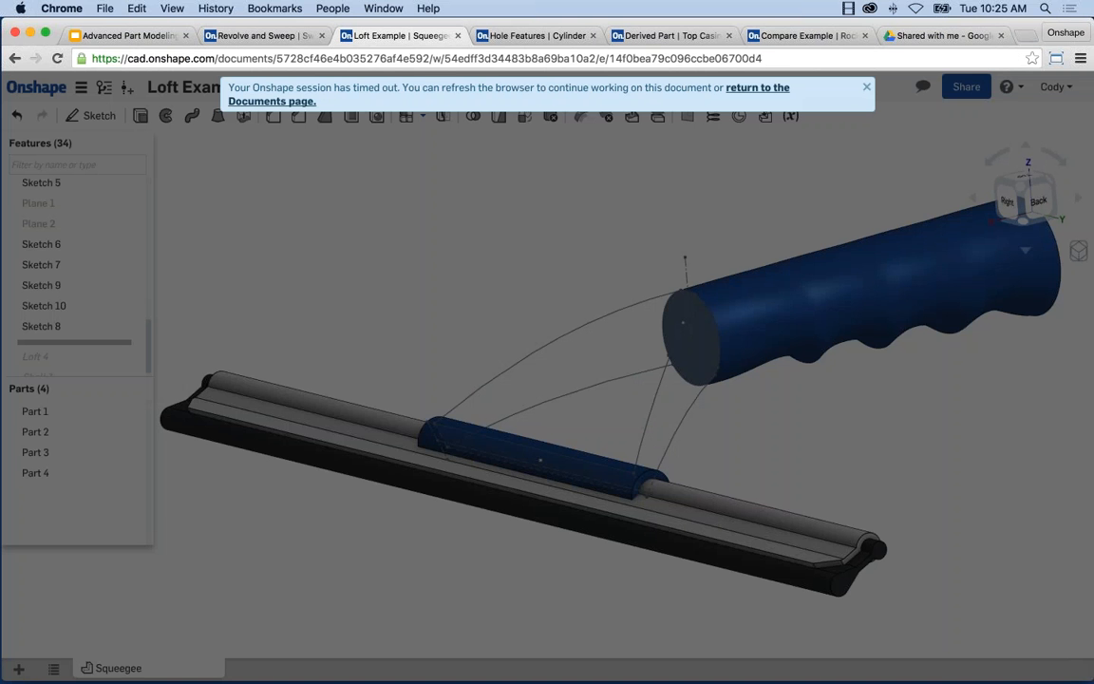
left_click(56, 58)
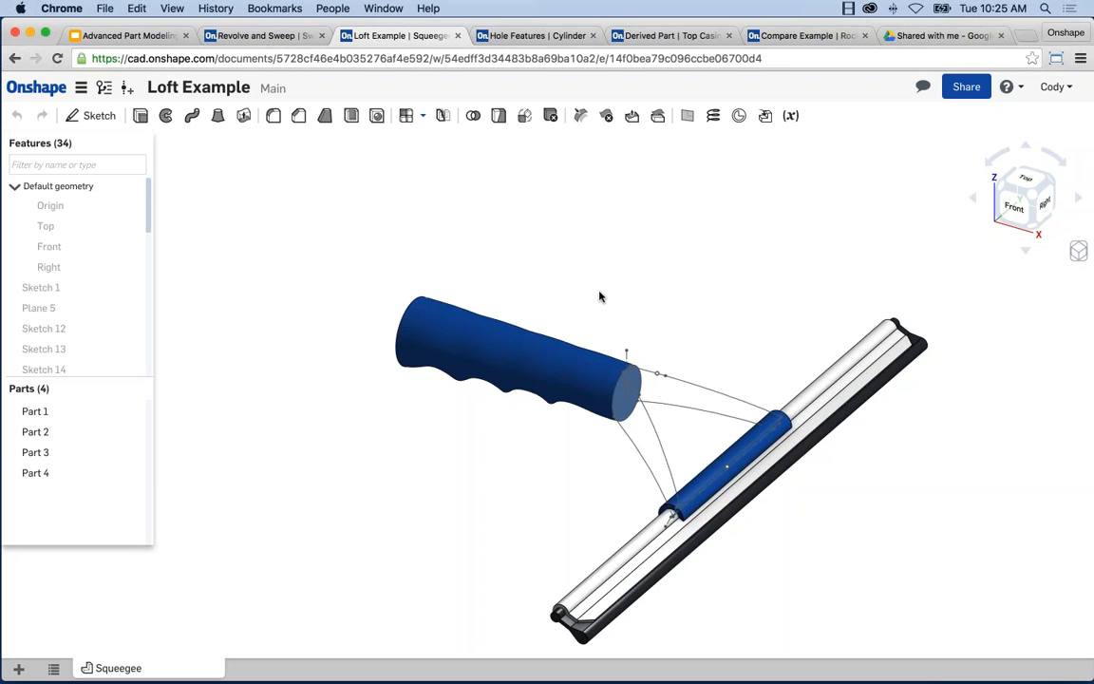
right_click_drag(597, 292, 501, 323)
middle_click_drag(602, 373, 549, 334)
right_click_drag(549, 356, 591, 386)
scroll(619, 388, "up", 3)
scroll(627, 394, "up", 5)
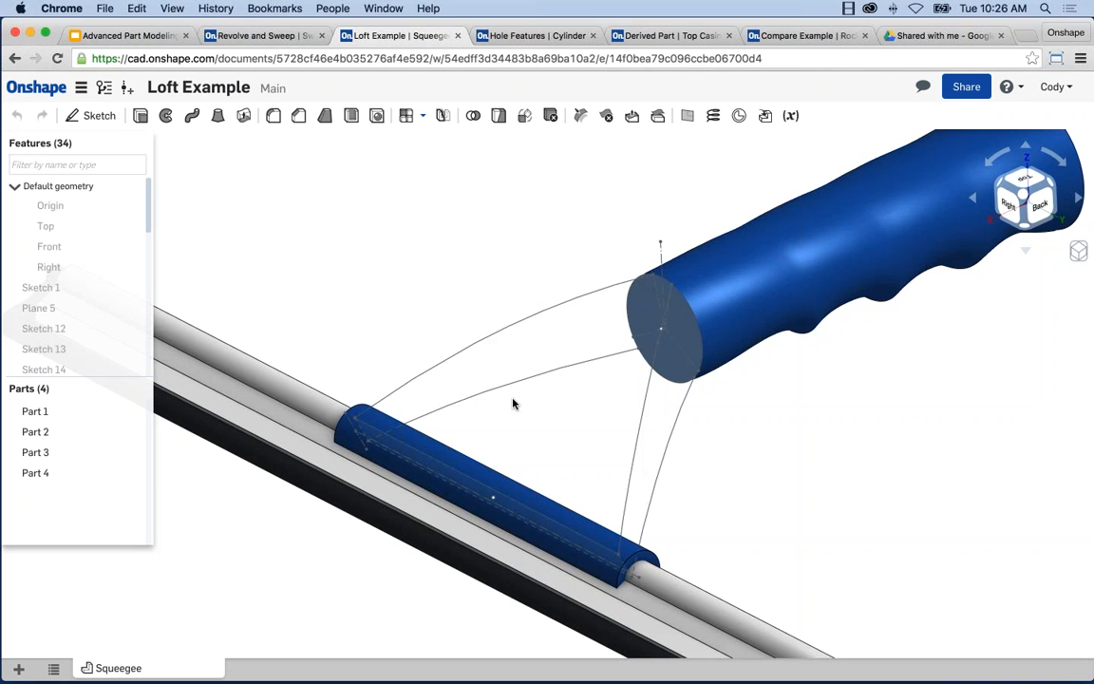
scroll(521, 243, "down", 2)
middle_click_drag(601, 220, 458, 294)
scroll(459, 293, "up", 1)
Step: Open the handle's Loft 2 feature, examine its two profiles and its guide curves, and close it without changing anything
right_click(668, 298)
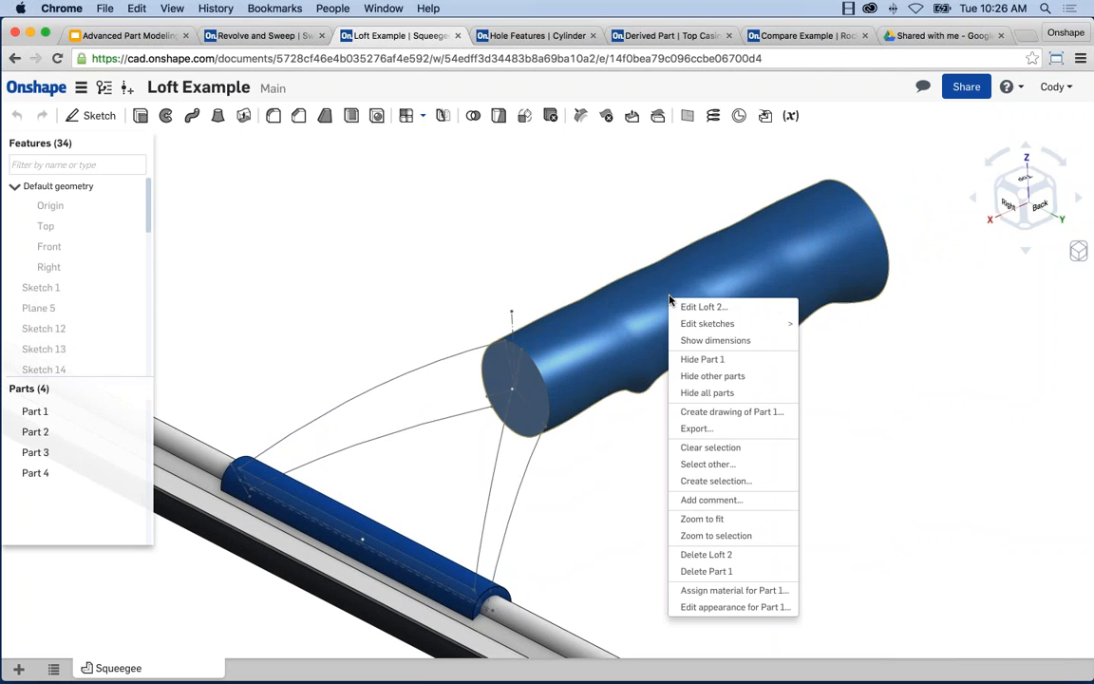
left_click(682, 307)
scroll(796, 243, "up", 3)
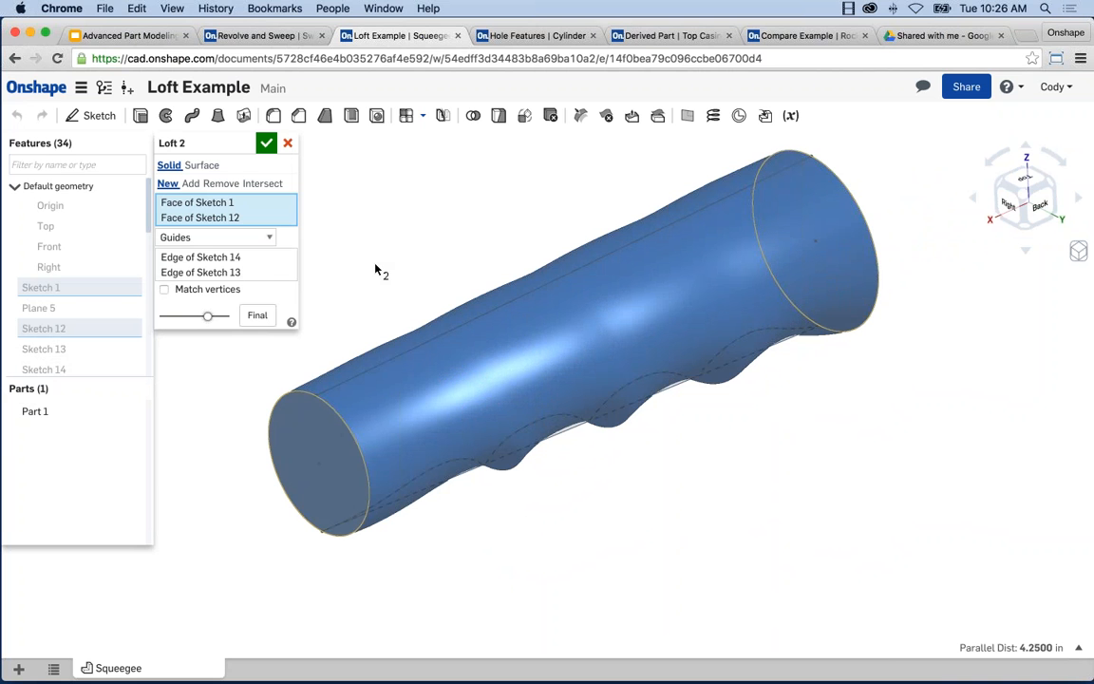
middle_click_drag(406, 268, 442, 253)
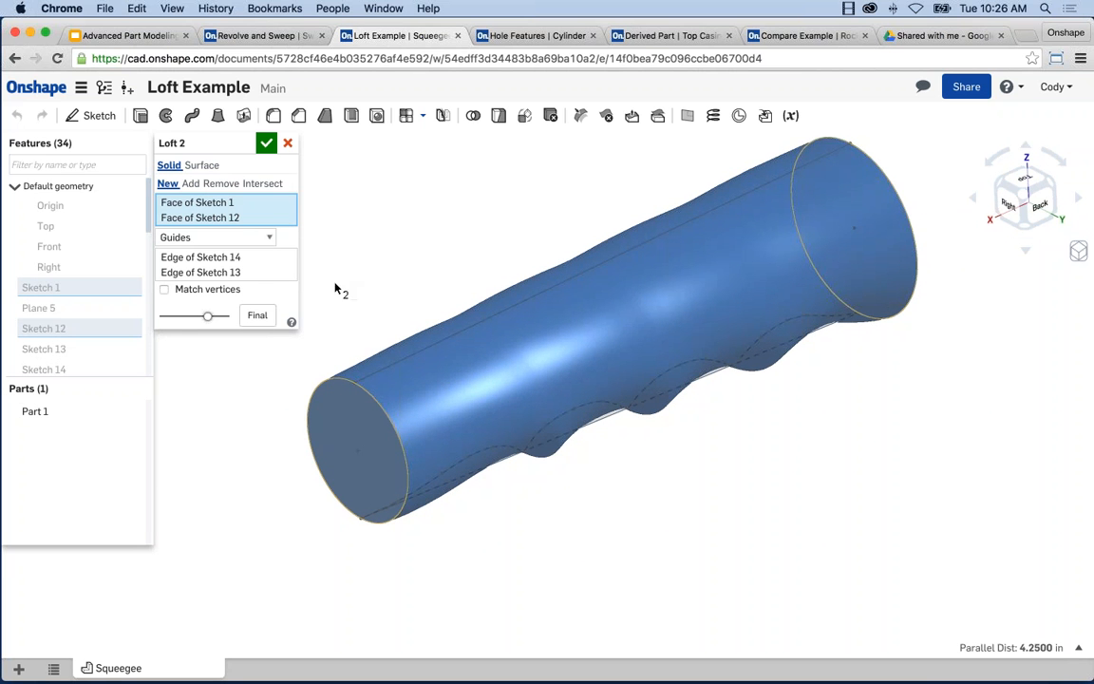
right_click_drag(508, 234, 467, 203)
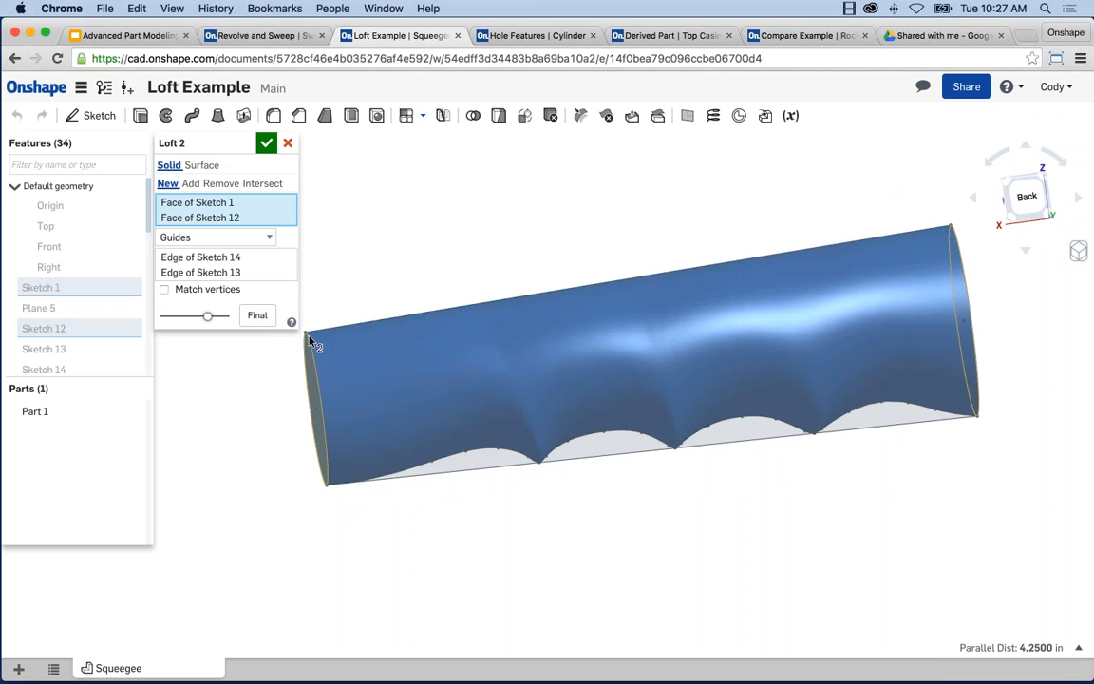
left_click(207, 261)
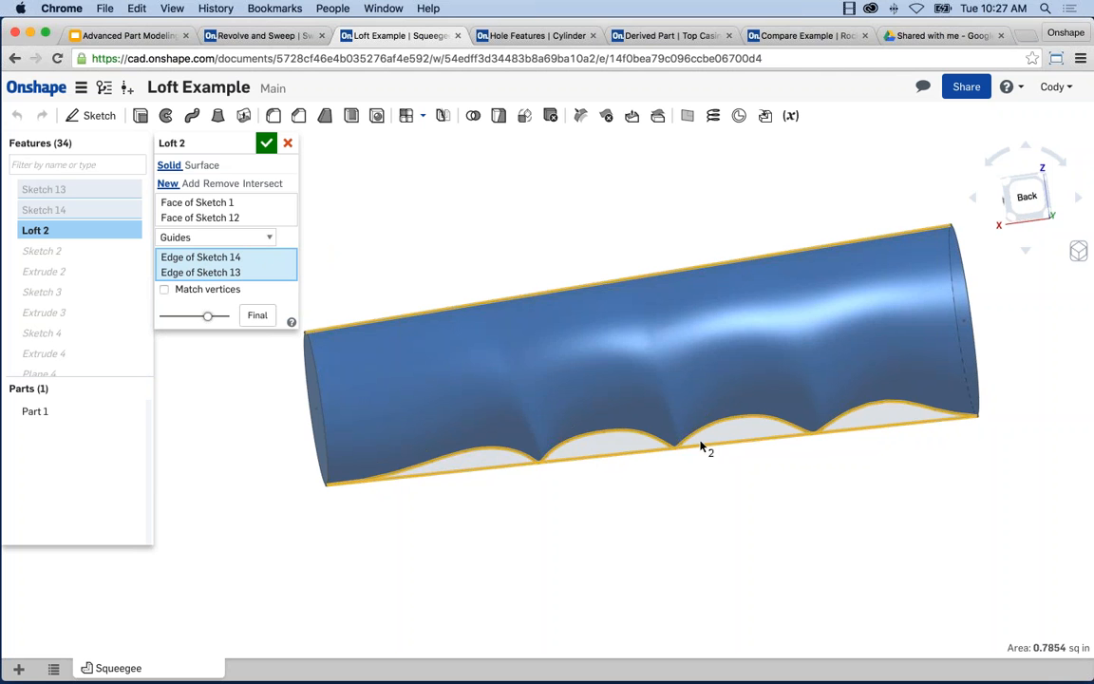
right_click_drag(498, 213, 569, 237)
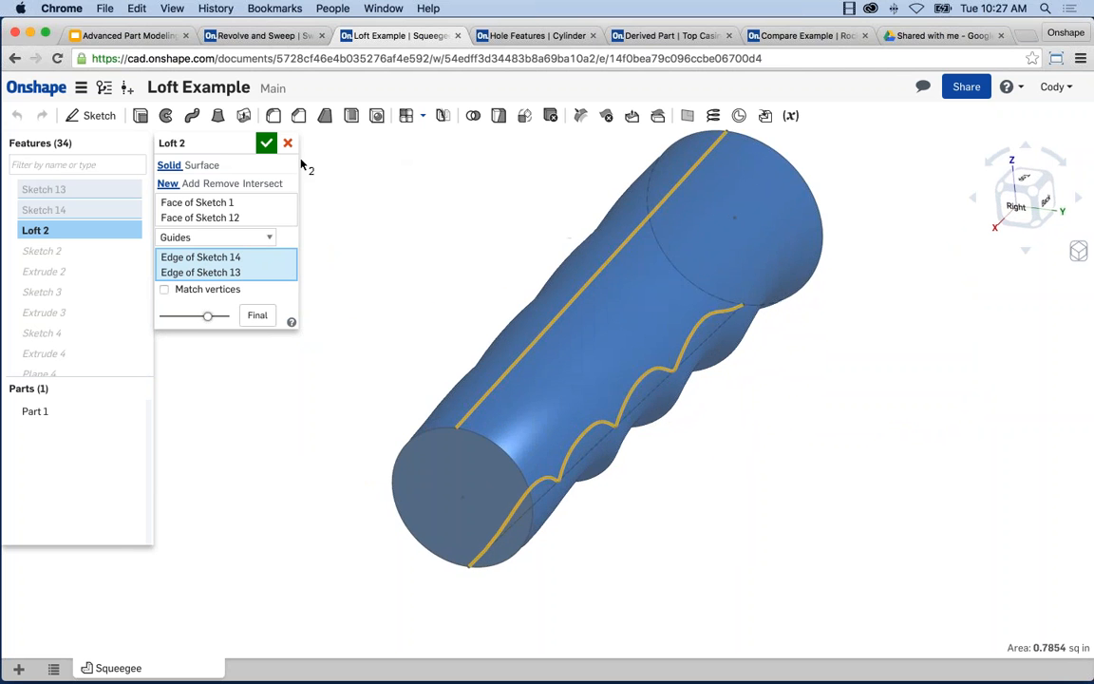
left_click(265, 142)
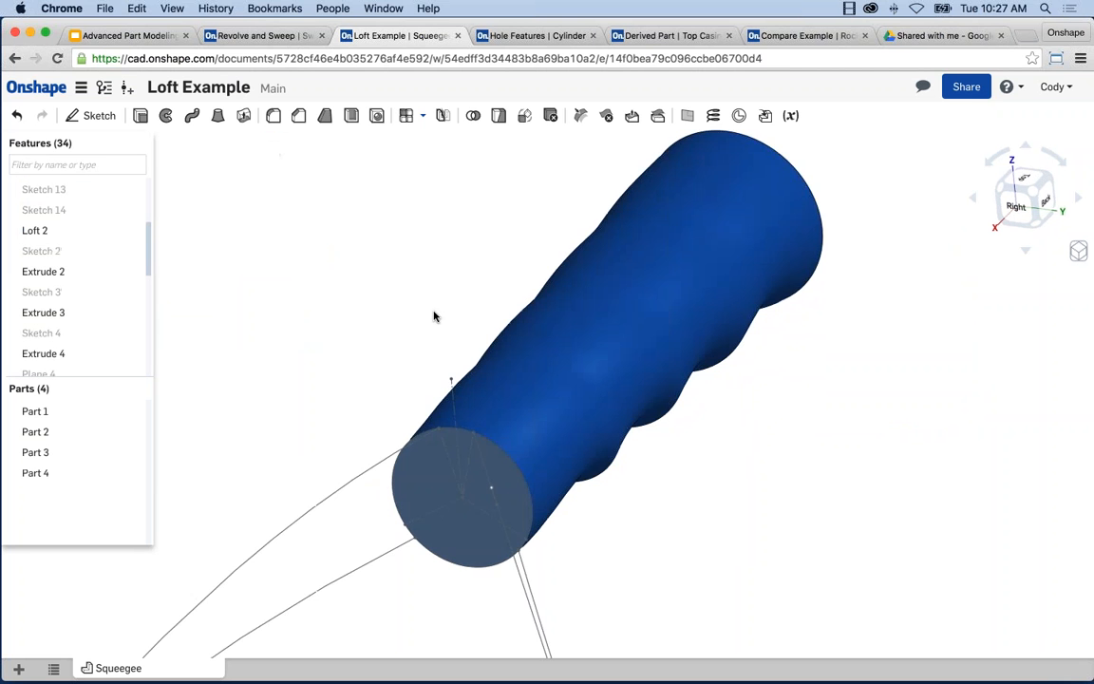
scroll(432, 317, "down", 3)
middle_click_drag(383, 327, 508, 291)
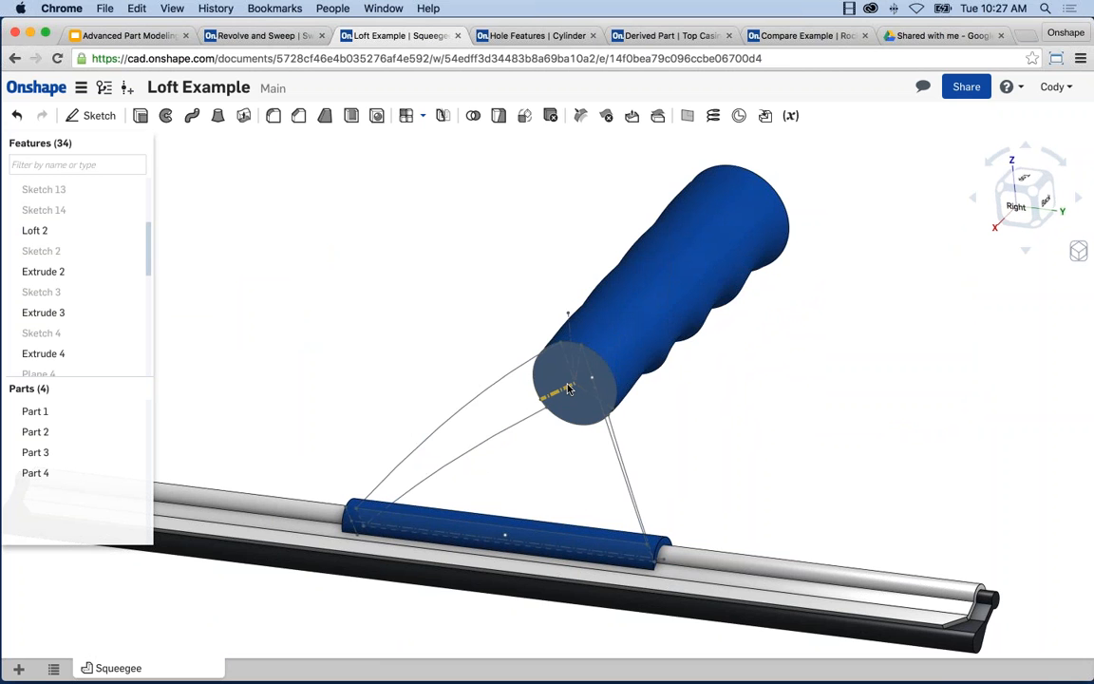
Step: Examine the curves between the squeegee's handle and blade holder, and hide Sketch 5 on the handle's end face
mouse_move(489, 359)
right_mouse_down()
mouse_move(454, 351)
mouse_move(463, 378)
right_mouse_up()
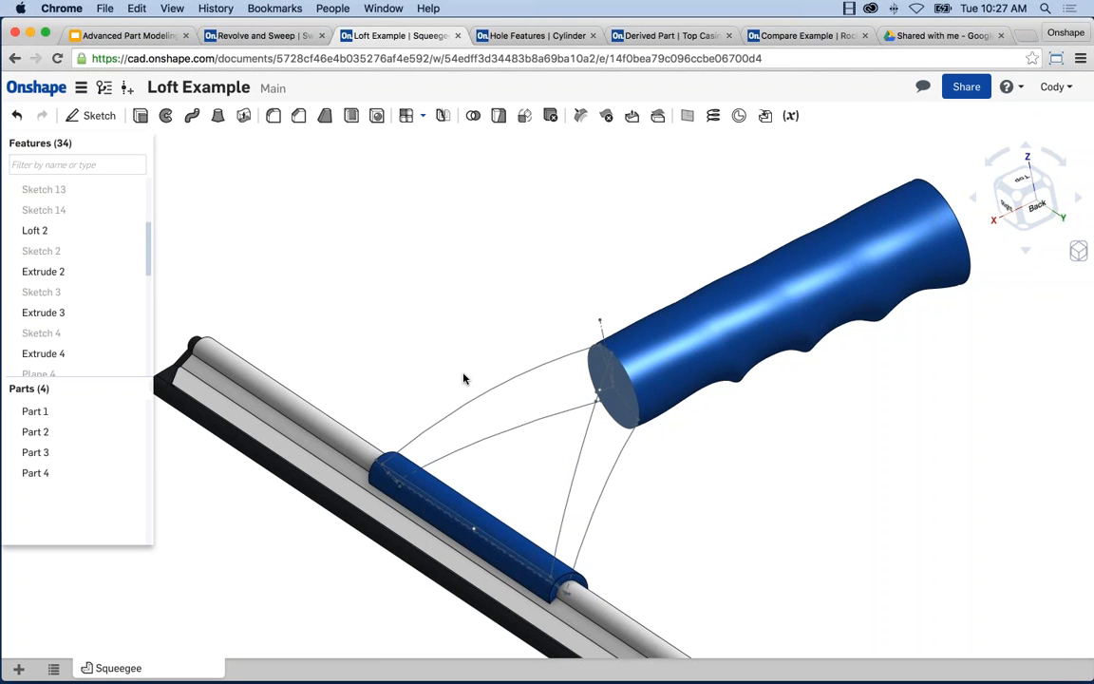
scroll(464, 378, "up", 5)
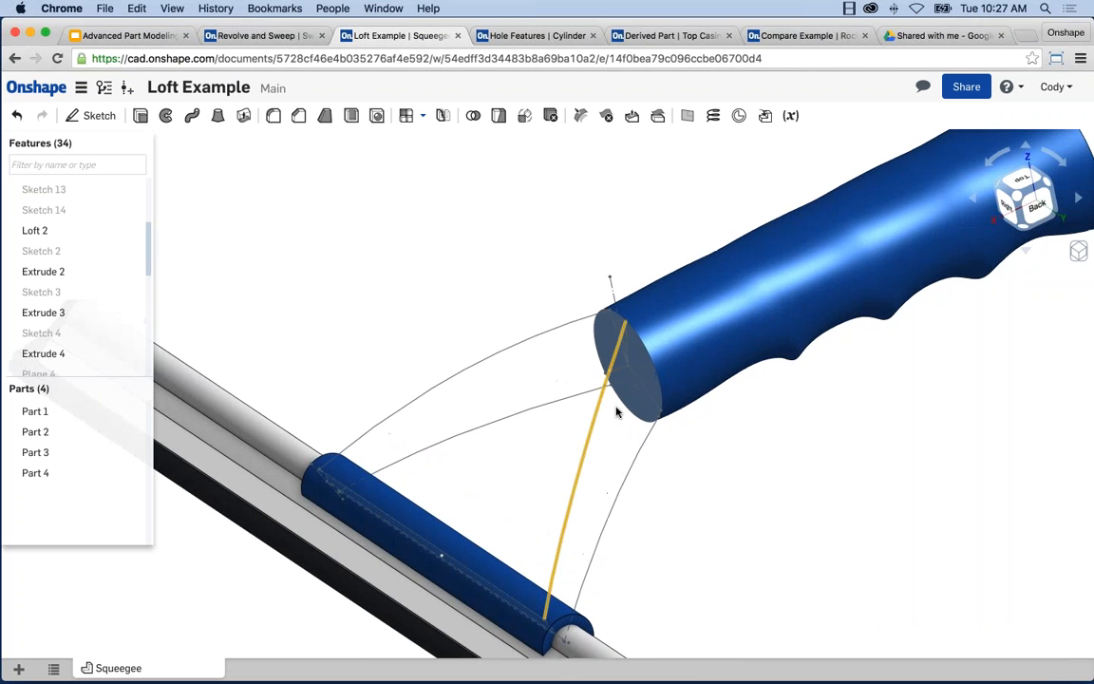
scroll(628, 405, "up", 1)
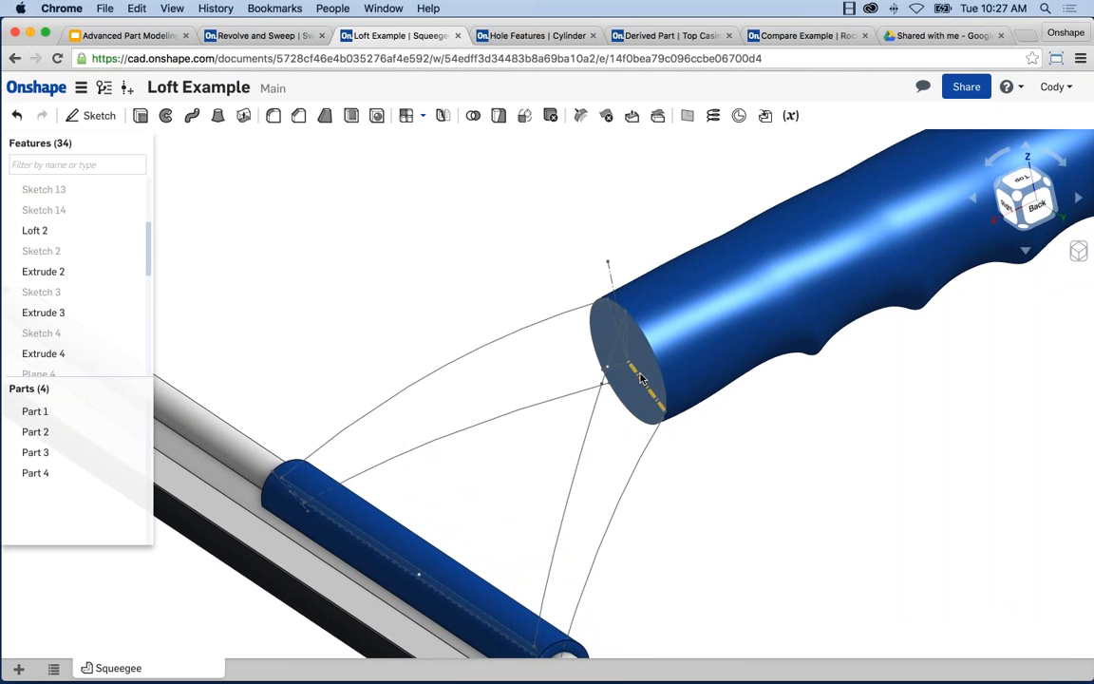
right_click_drag(495, 515, 442, 428)
scroll(106, 303, "down", 5)
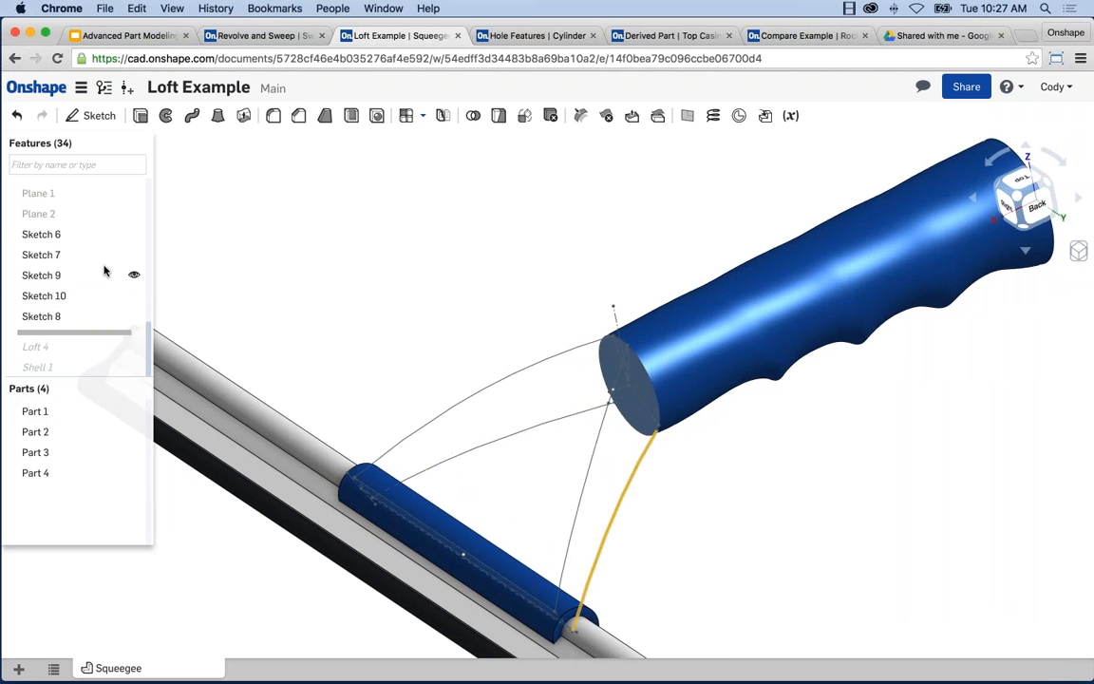
scroll(109, 275, "up", 3)
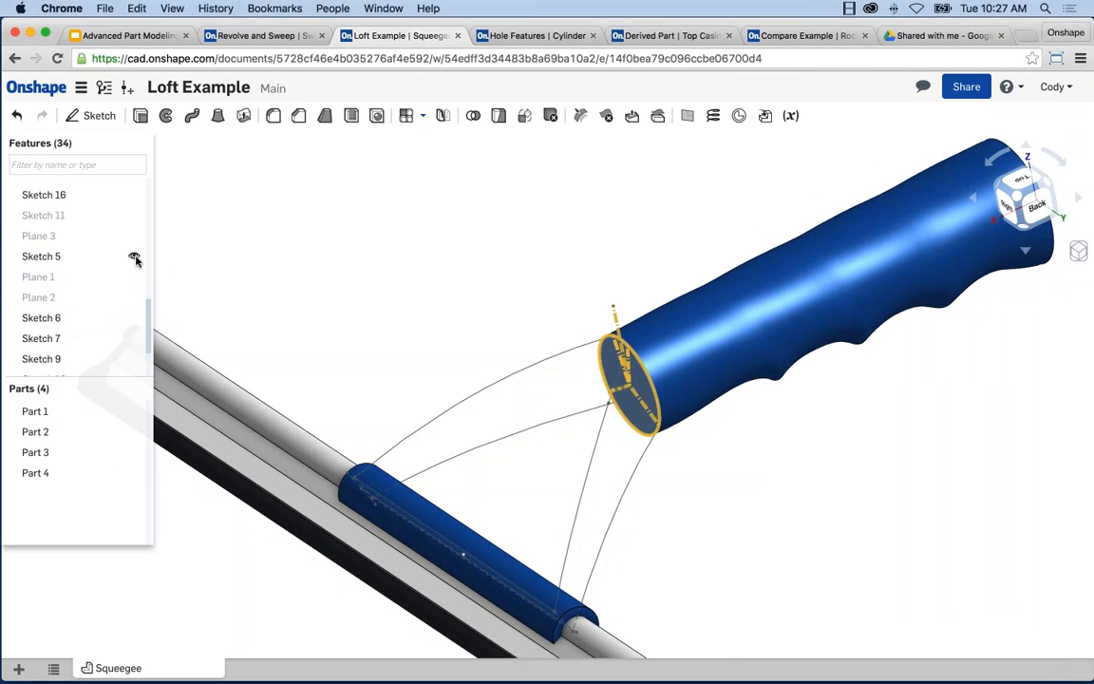
left_click(133, 258)
right_click_drag(361, 268, 437, 285)
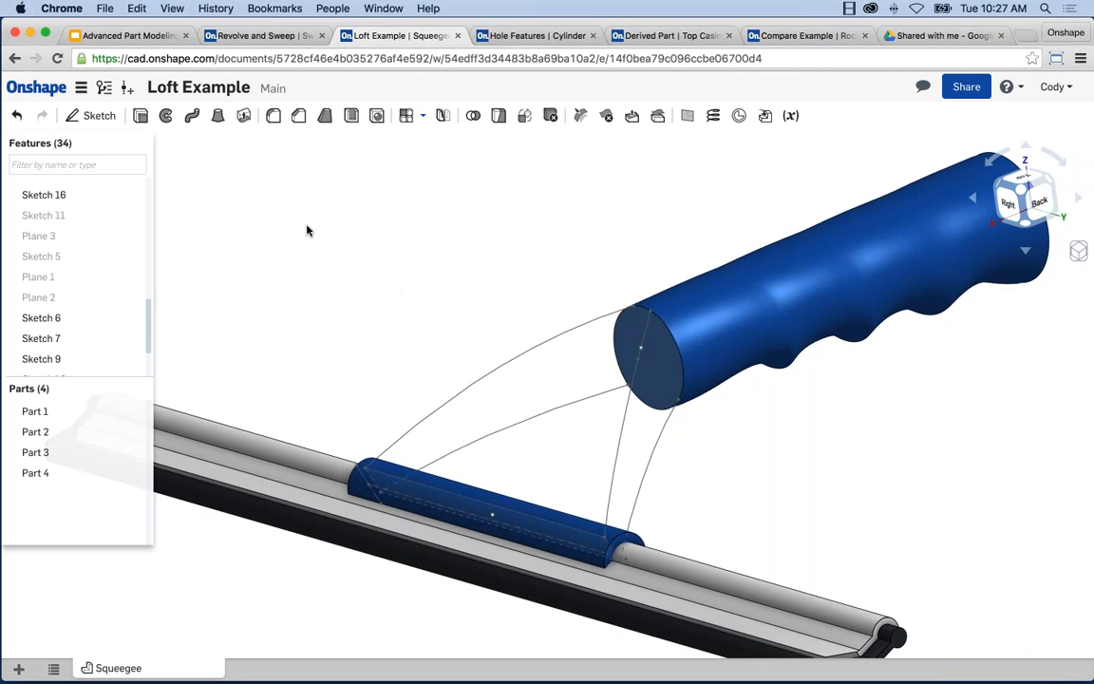
Step: Try a new solid loft from the circular face of Sketch 8 on the handle's end to Sketch 16 on the blade holder
left_click(216, 117)
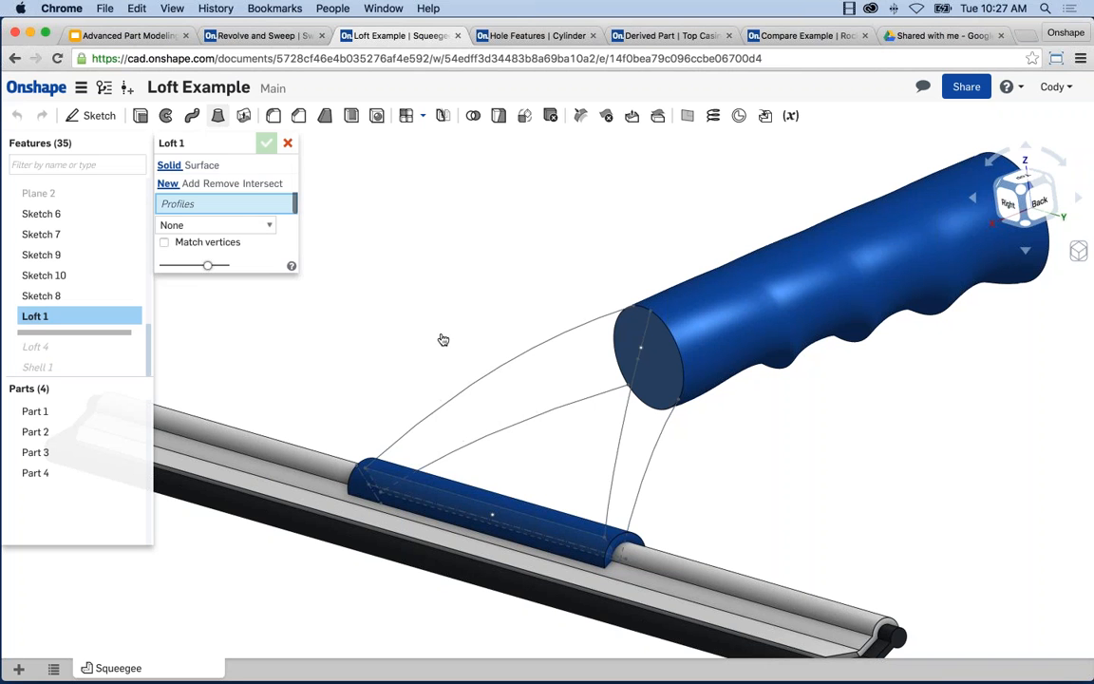
left_click(625, 335)
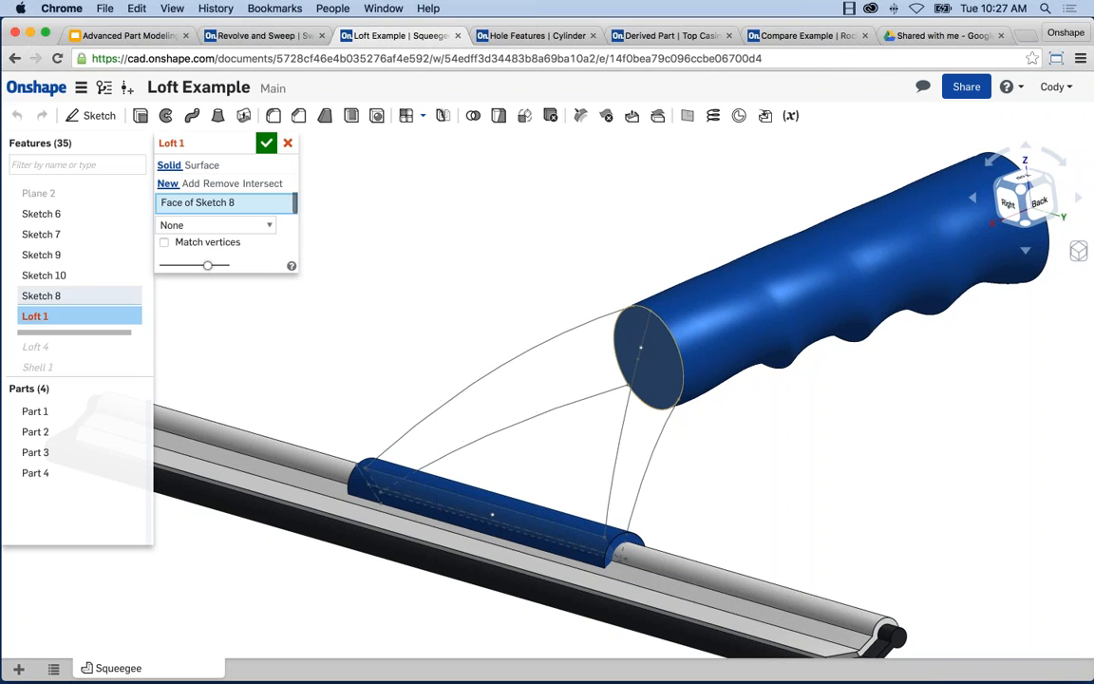
scroll(87, 269, "up", 3)
scroll(84, 270, "up", 2)
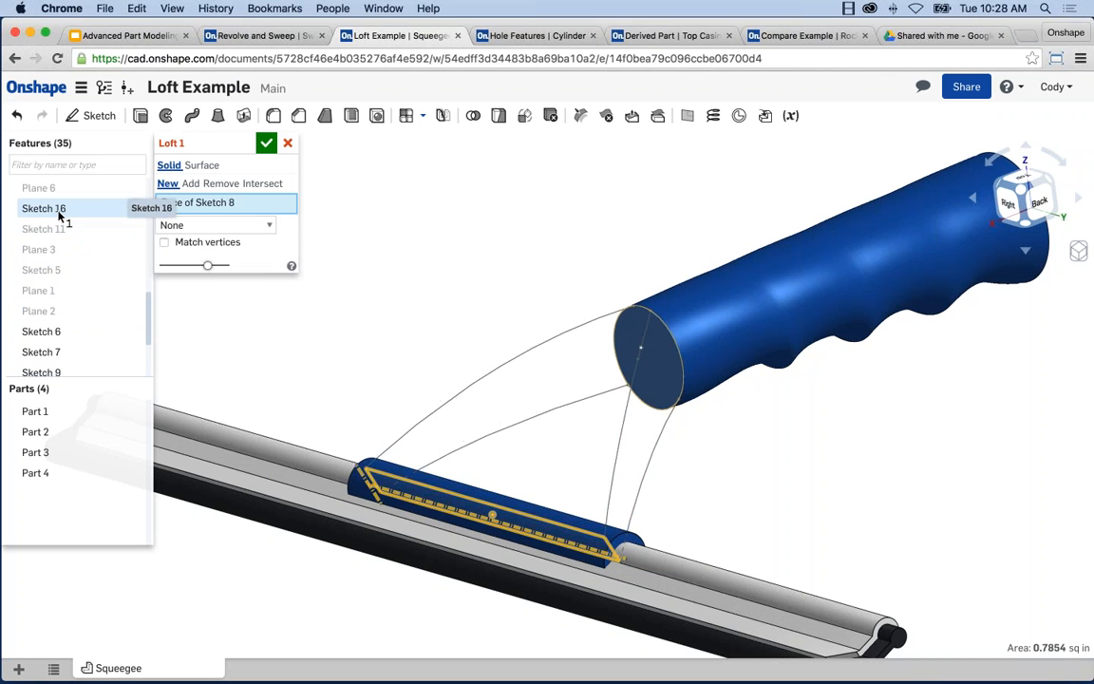
left_click(44, 208)
scroll(511, 551, "up", 1)
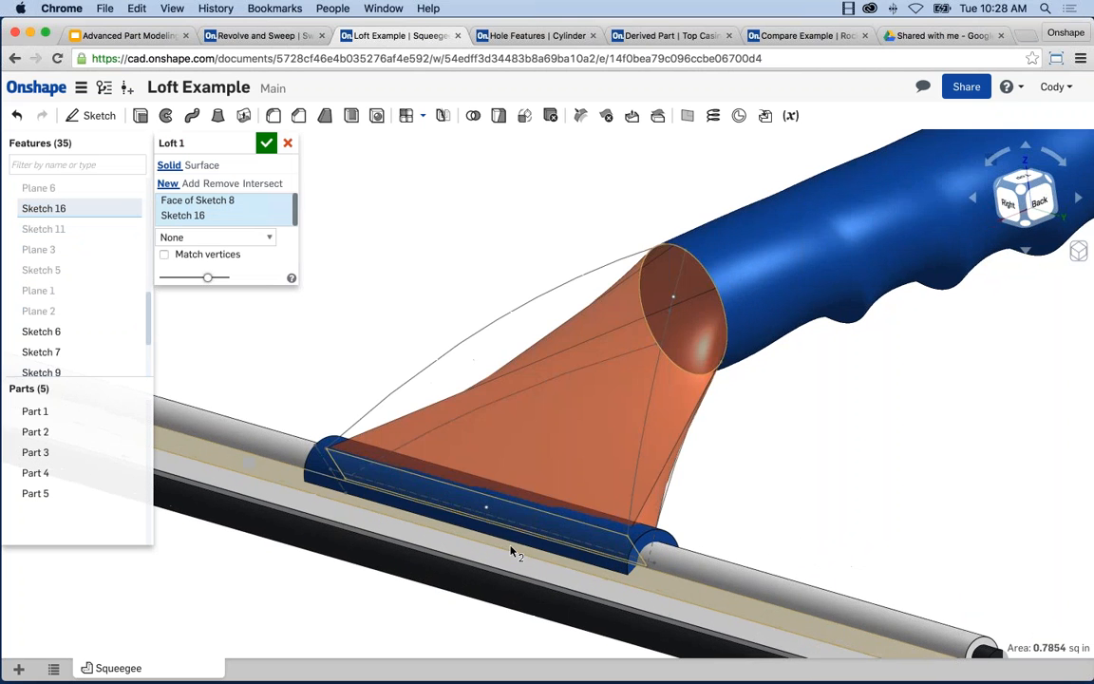
Step: Examine the shape of the loft preview between the handle and the blade holder, and cancel the loft
right_click_drag(513, 547, 589, 283)
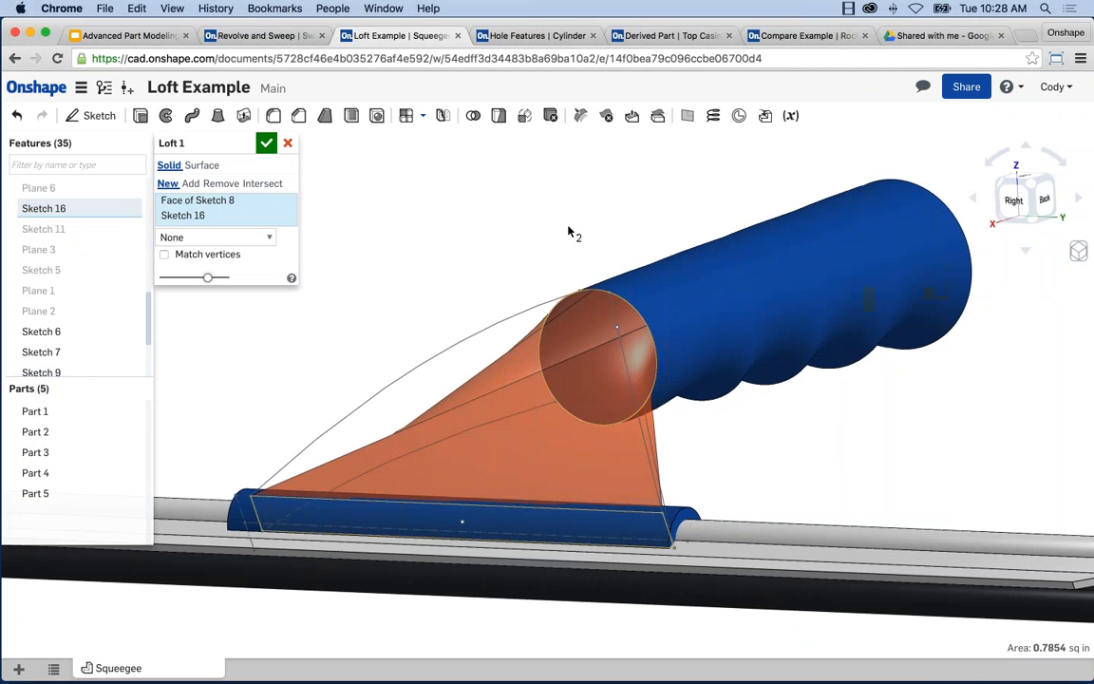
right_click_drag(311, 317, 488, 372)
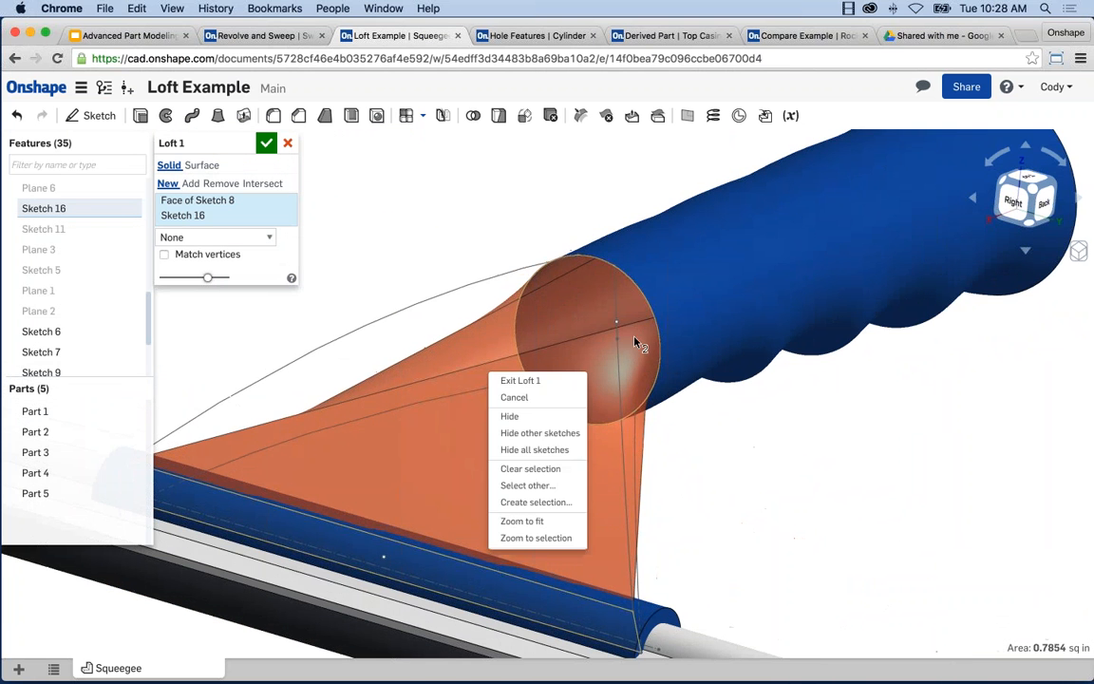
left_click(459, 242)
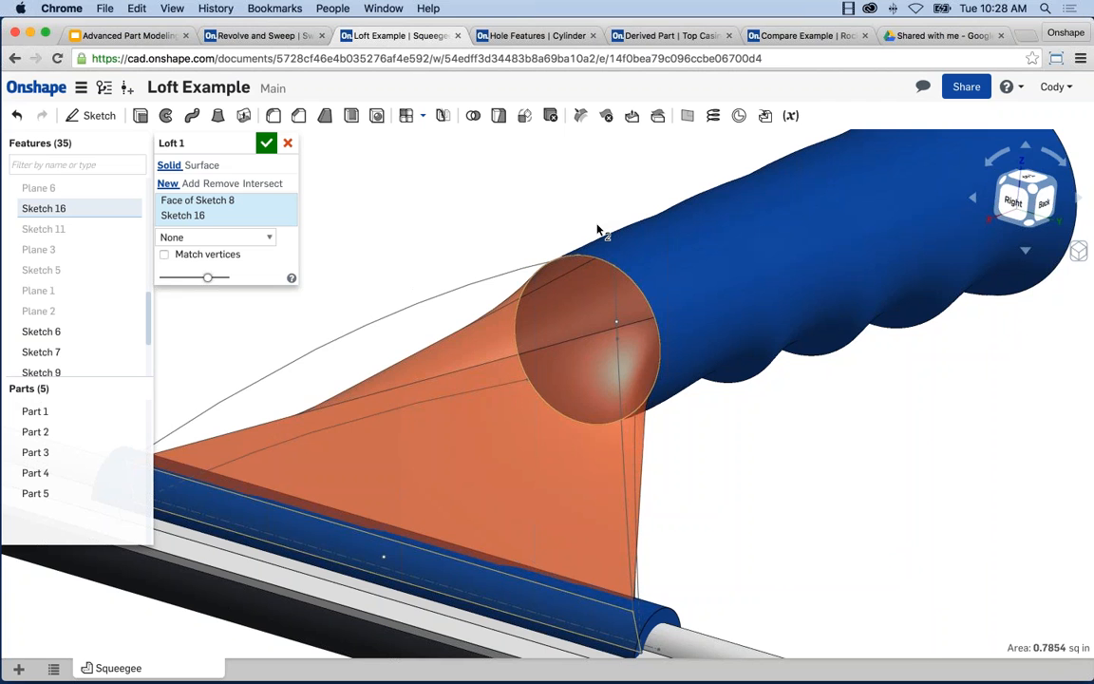
scroll(598, 228, "down", 2)
middle_click_drag(557, 239, 585, 235)
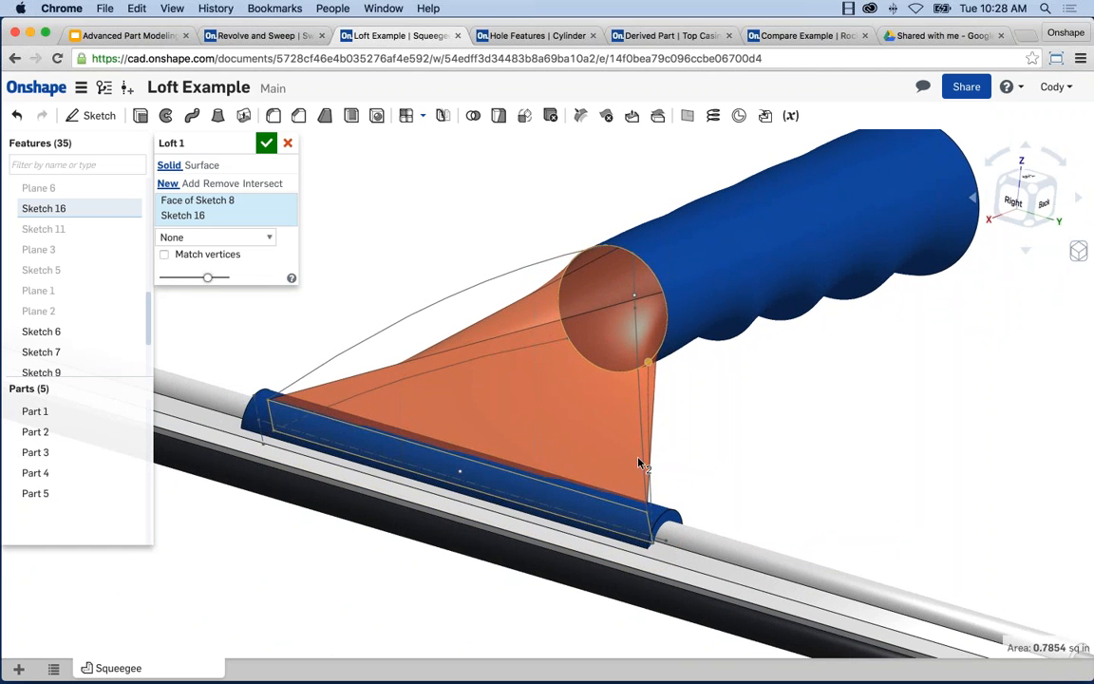
left_click(662, 231)
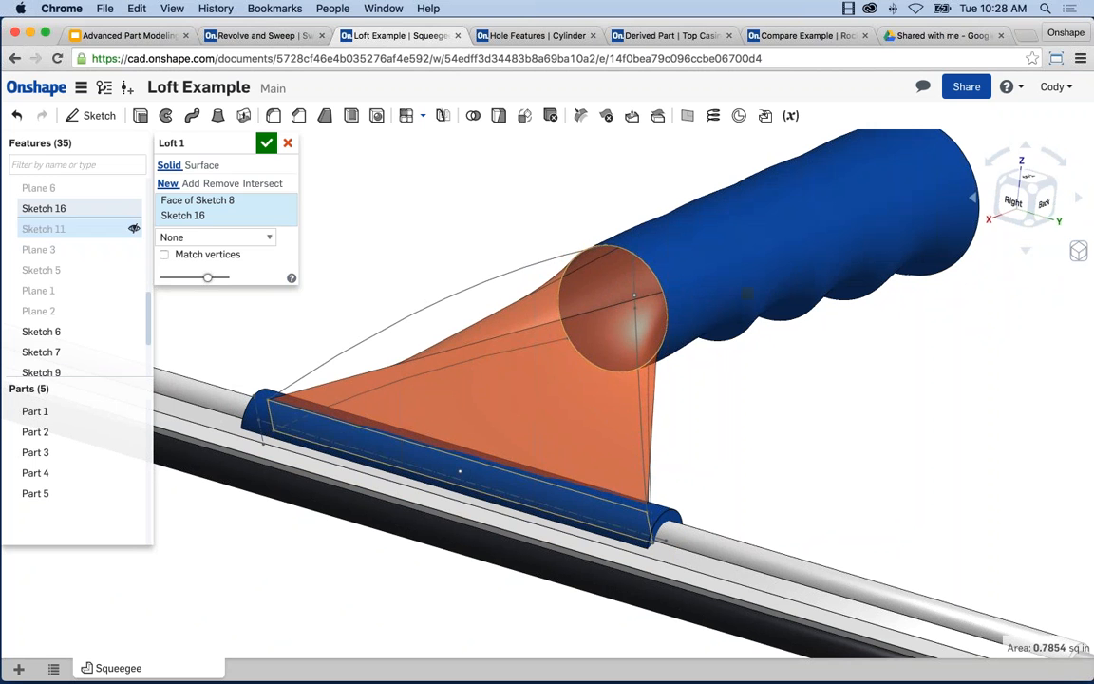
left_click(288, 143)
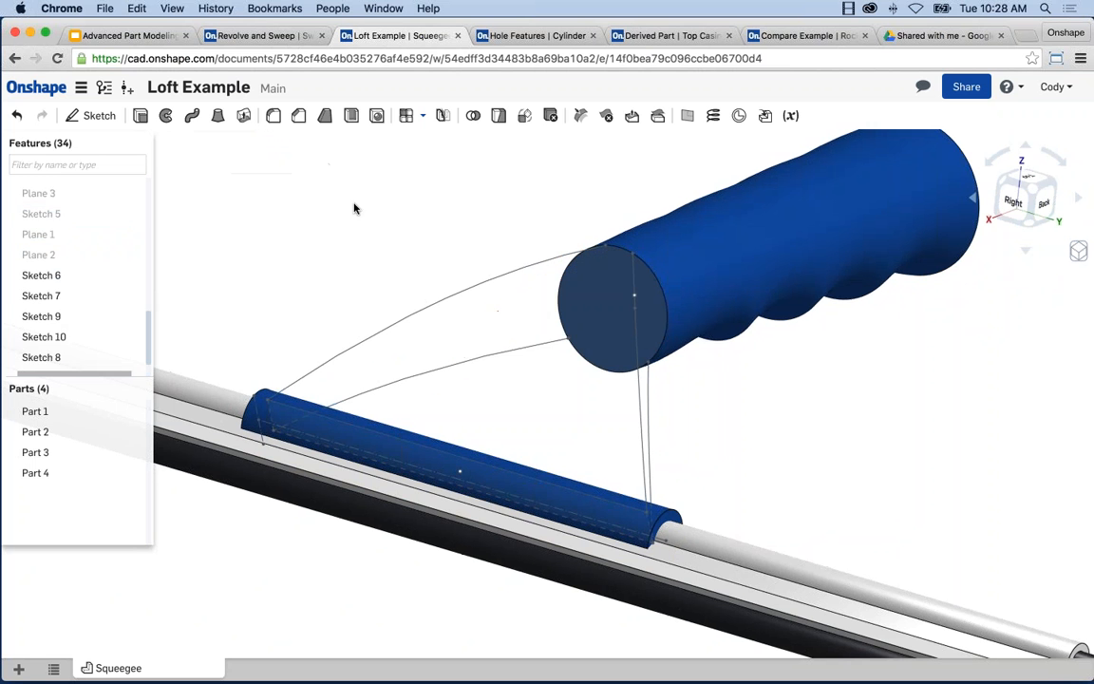
Step: Open Sketch 5 for editing, examine its circle, construction lines and dimensions face-on, and close the sketch without changing the geometry
right_click(60, 215)
left_click(82, 241)
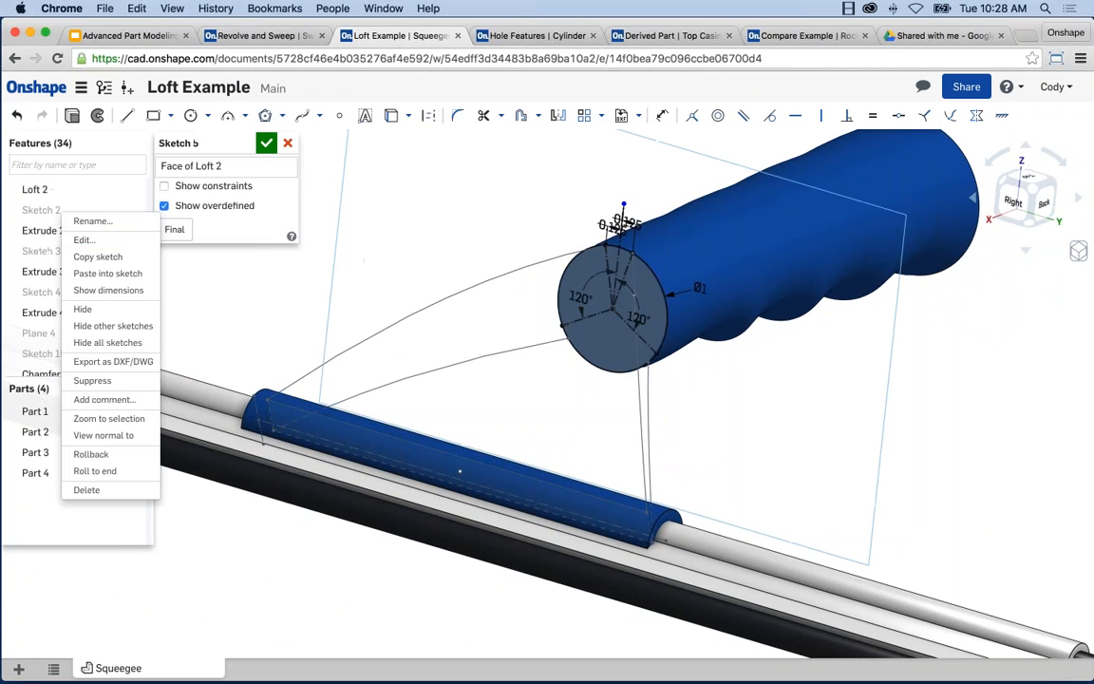
key("n")
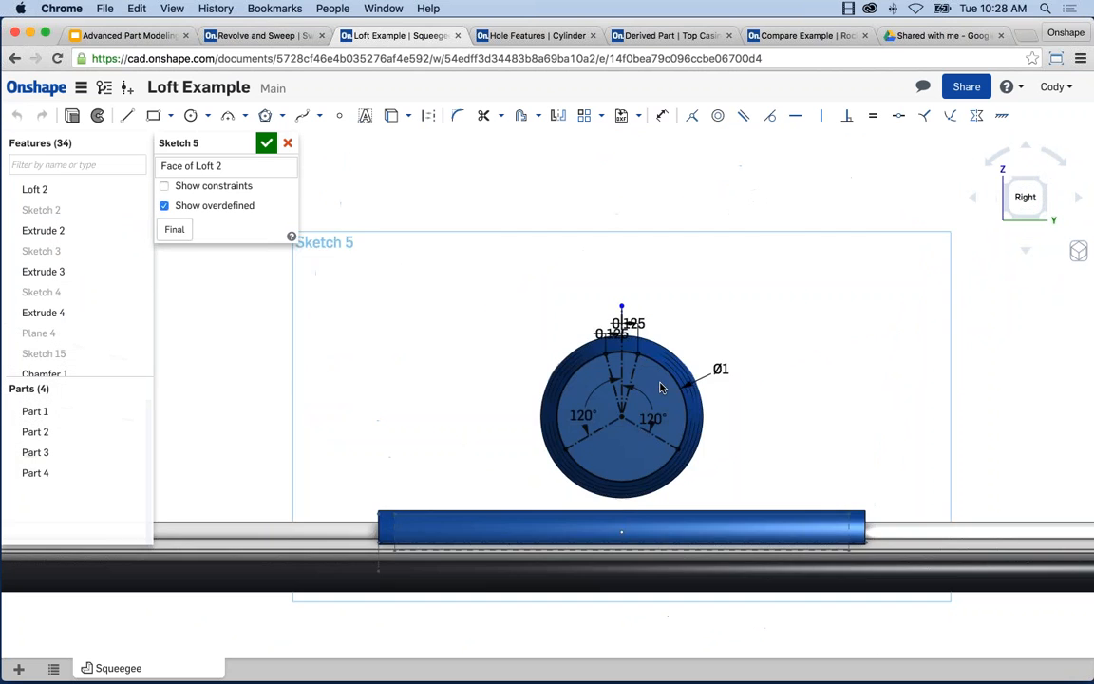
middle_click_drag(666, 472, 701, 416)
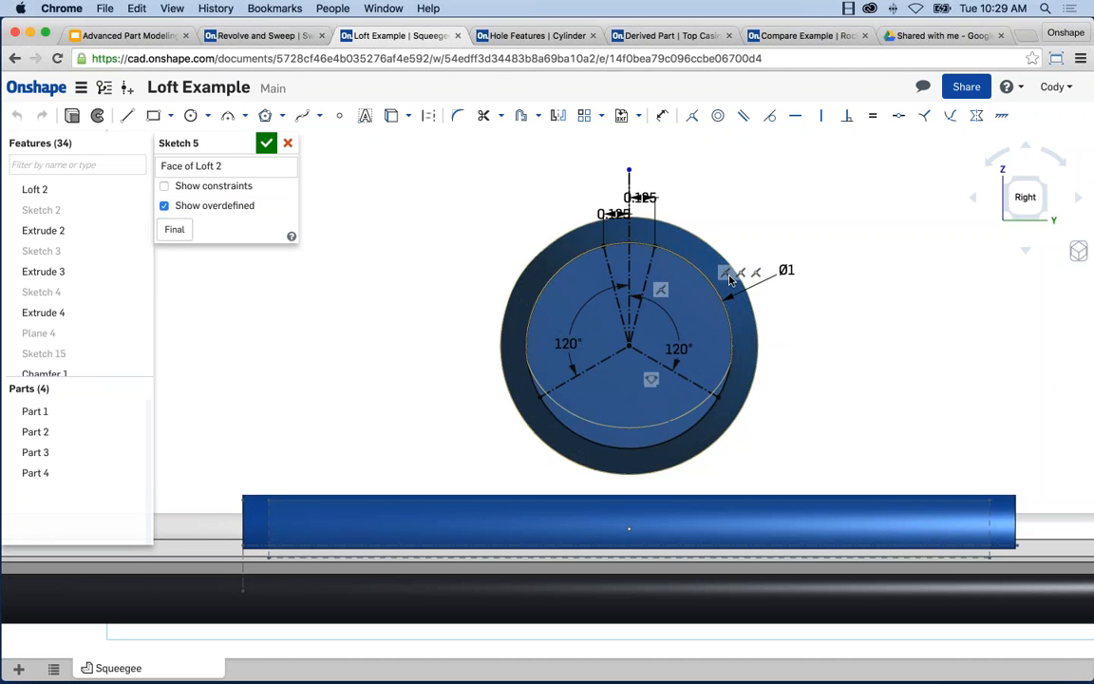
left_click(501, 121)
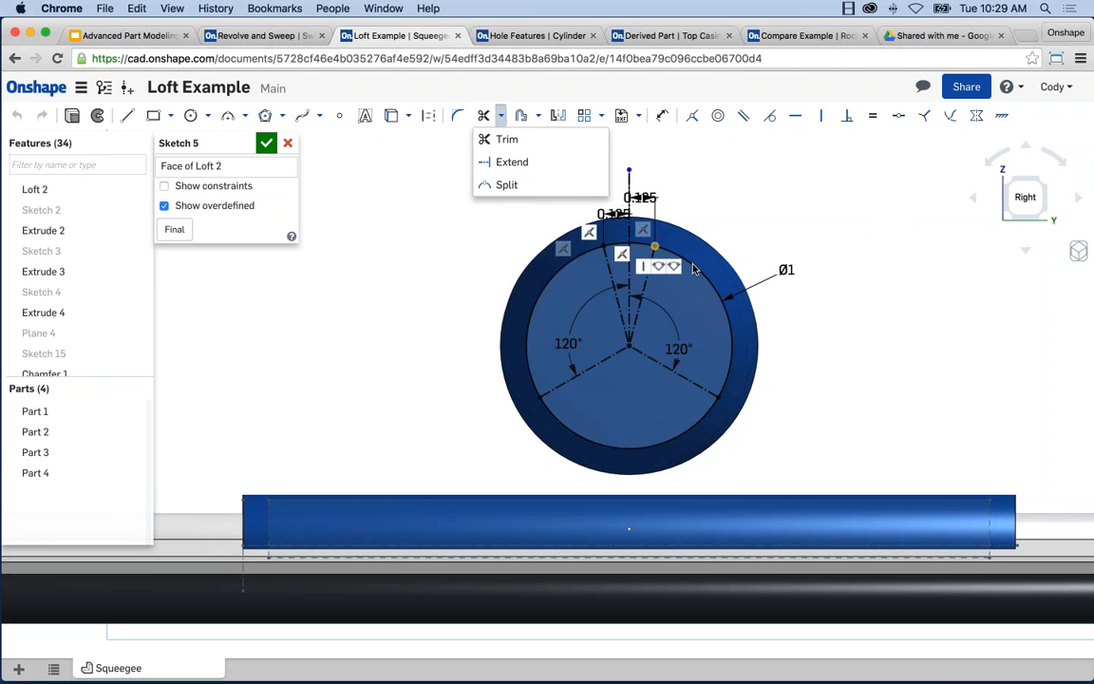
left_click(266, 143)
Step: Start a new solid loft with Sketch 5 on the handle's end and Sketch 16 on the blade holder as its profiles
right_click_drag(410, 240, 389, 251)
left_click(364, 210)
middle_click_drag(572, 195, 369, 255)
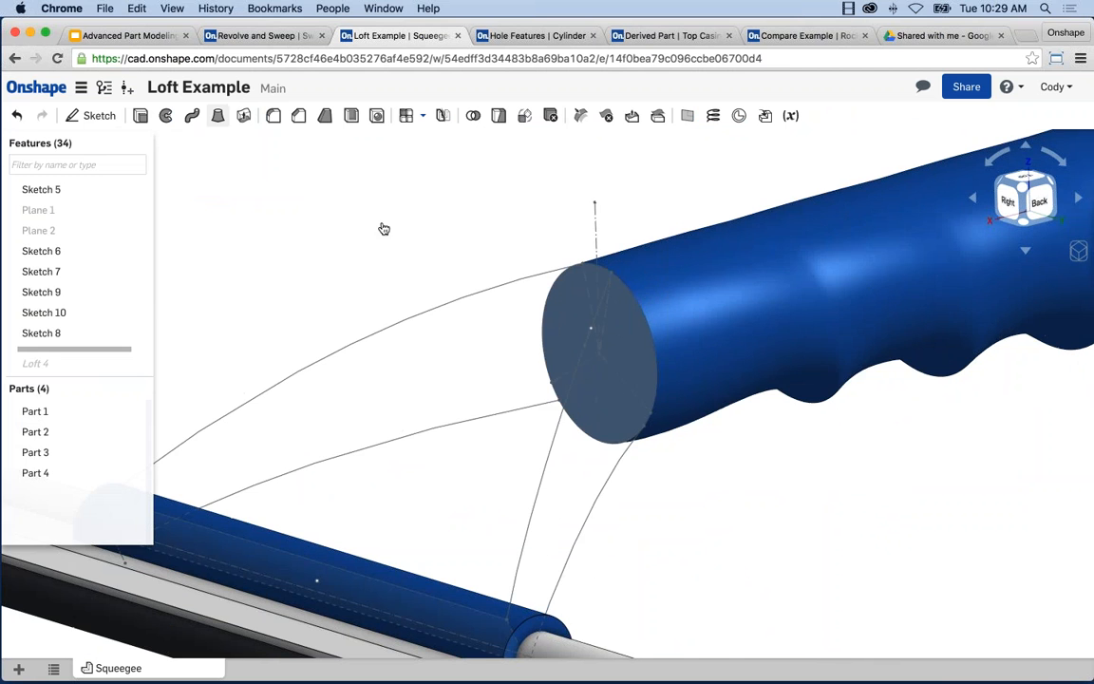
left_click(243, 115)
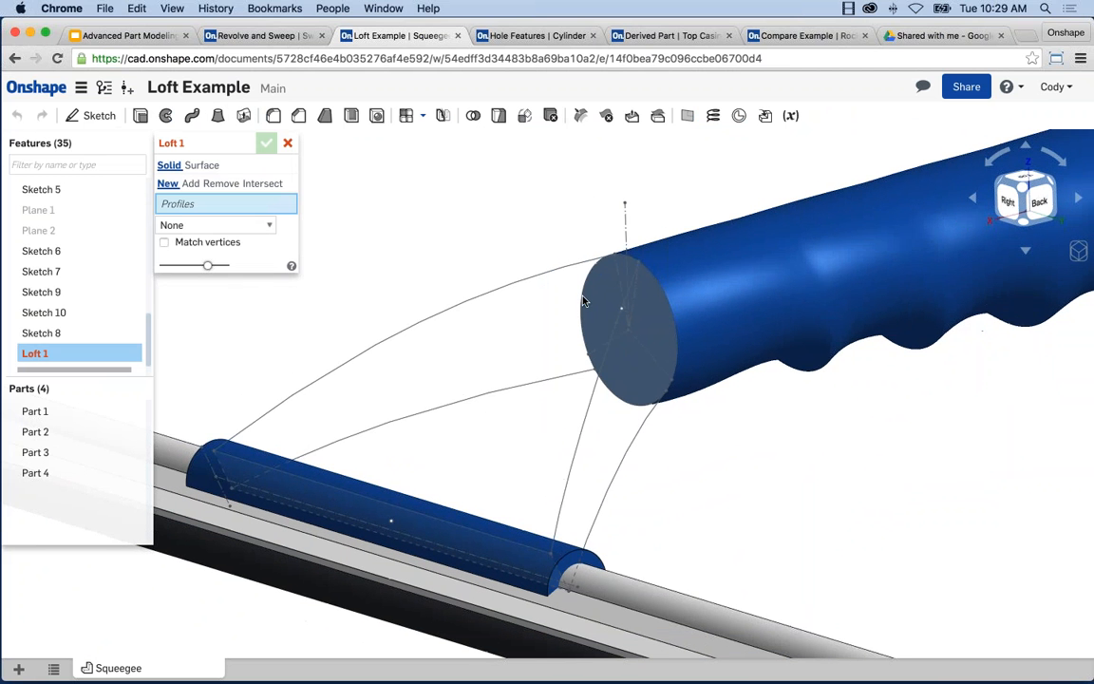
left_click(594, 301)
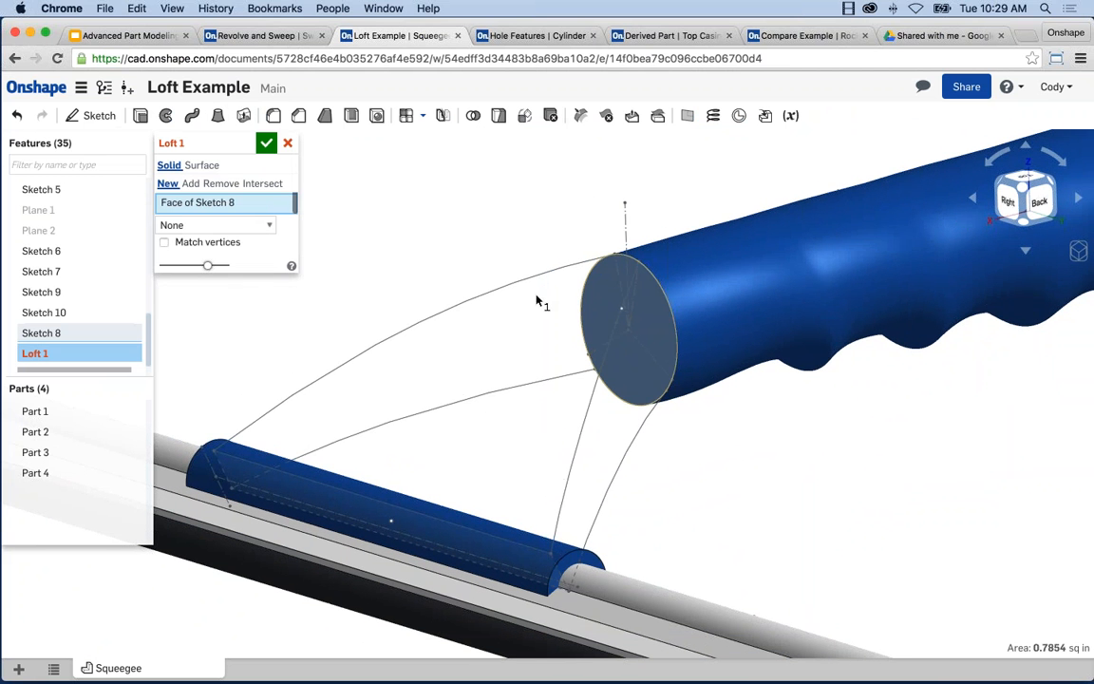
left_click(288, 202)
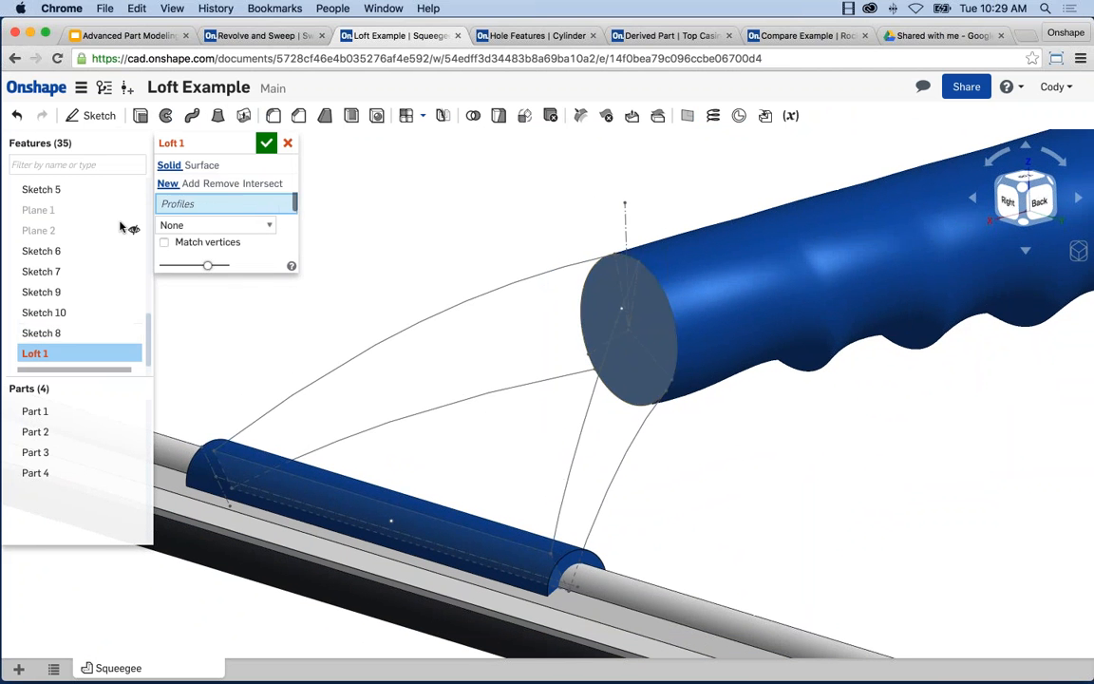
left_click(45, 189)
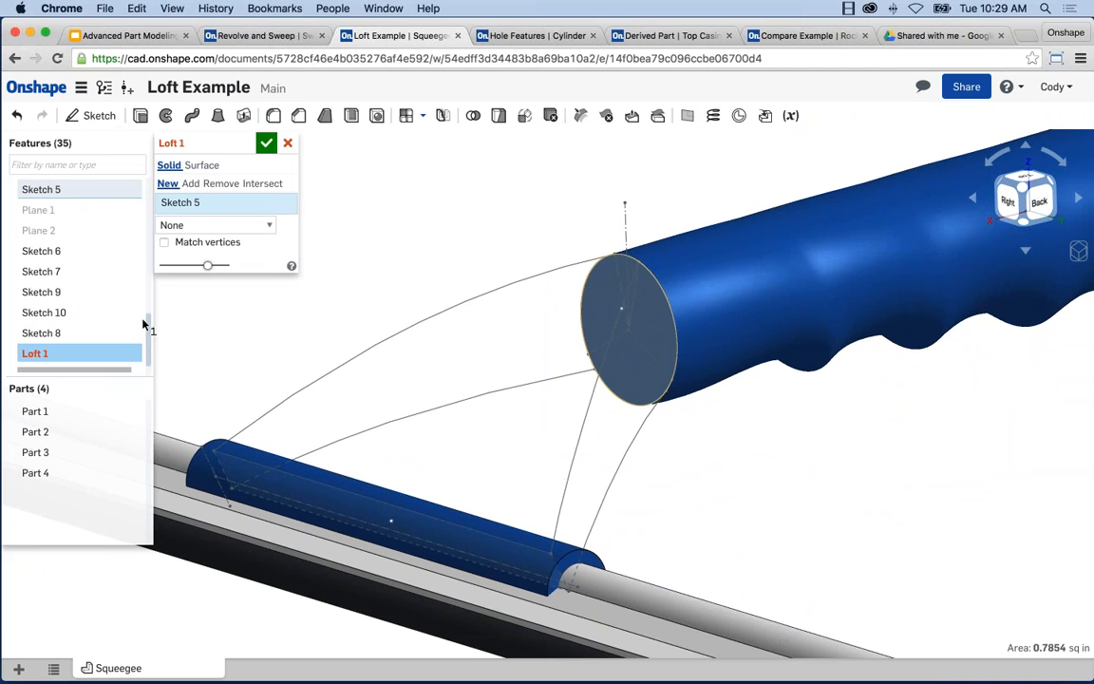
scroll(145, 322, "up", 5)
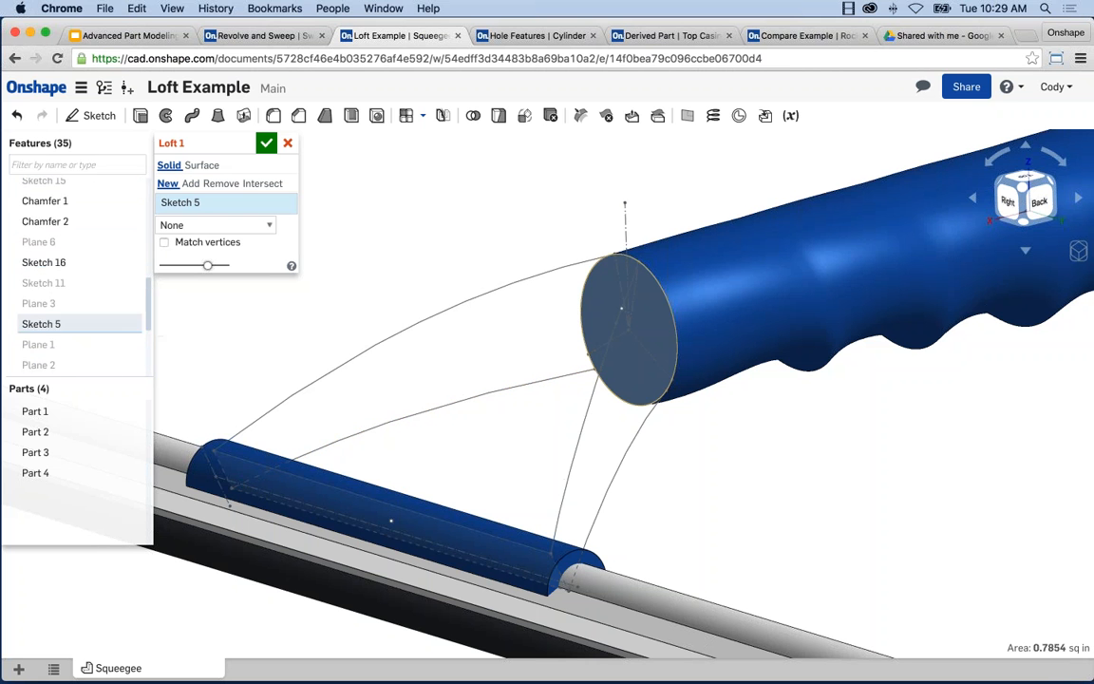
left_click(43, 288)
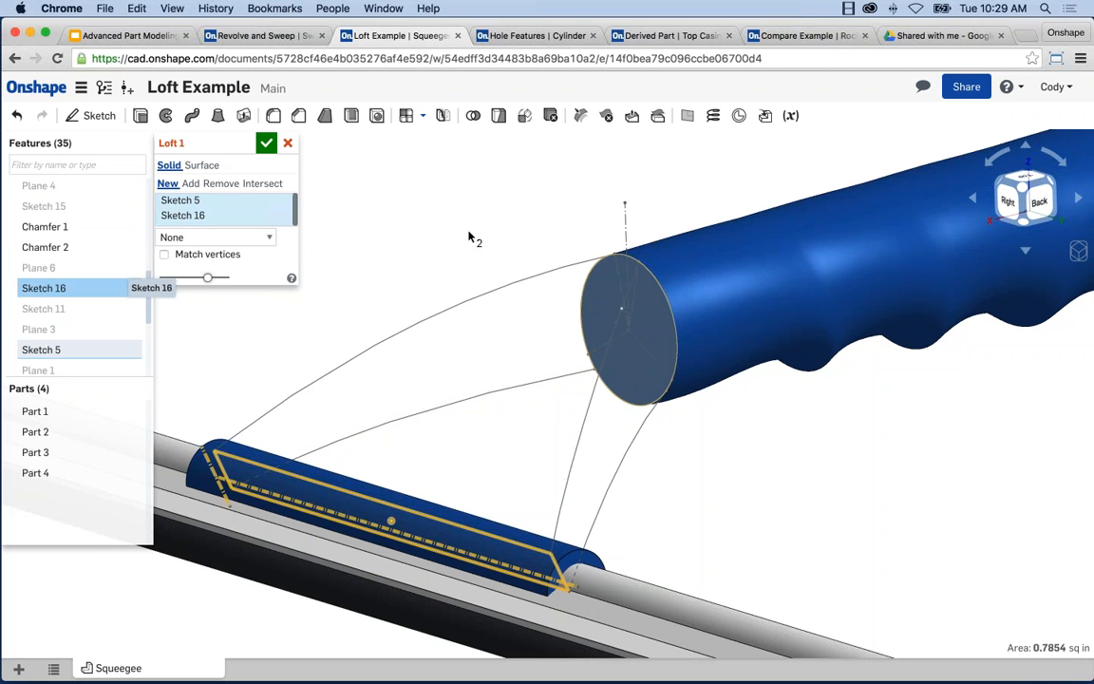
Step: Set the loft's control type to End conditions, with the start profile condition at the handle set to Normal to profile
mouse_move(463, 227)
right_mouse_down()
mouse_move(508, 207)
mouse_move(479, 220)
mouse_move(464, 247)
mouse_move(551, 240)
mouse_move(568, 301)
mouse_move(503, 287)
mouse_move(575, 309)
mouse_move(489, 435)
right_mouse_up()
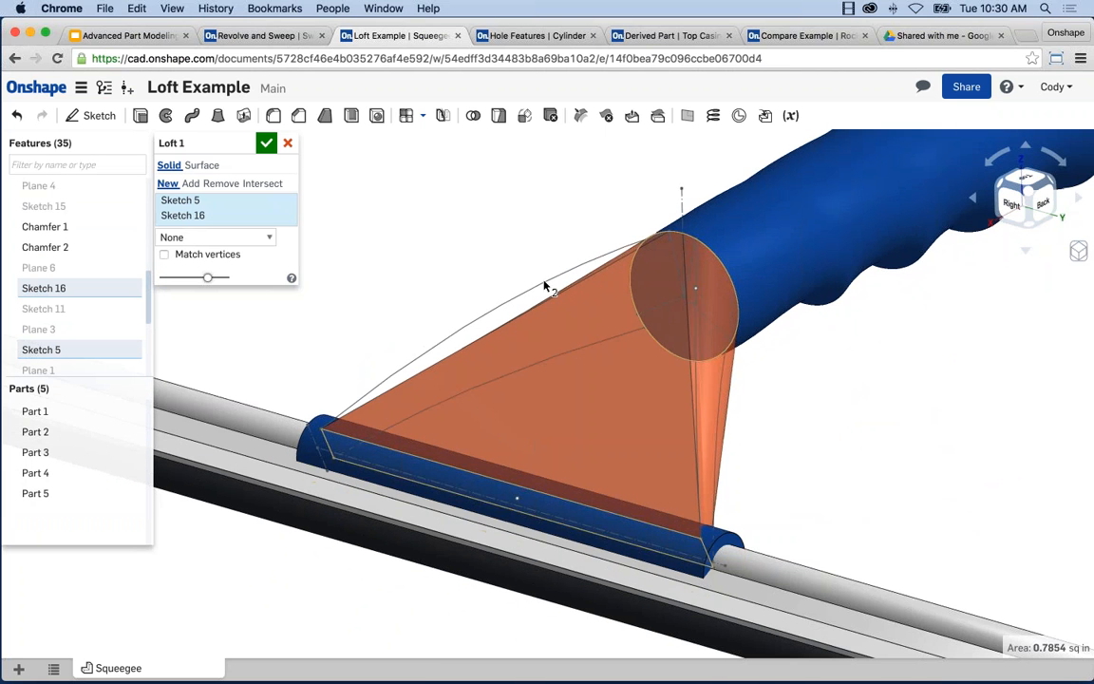
scroll(479, 385, "up", 2)
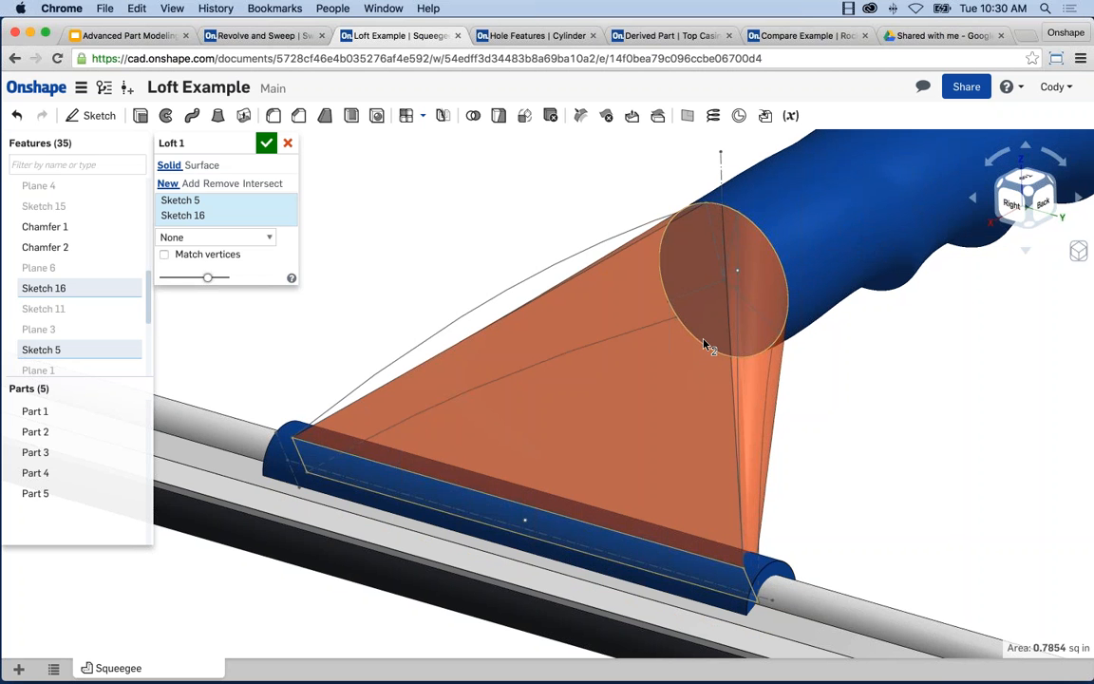
scroll(629, 347, "down", 3)
scroll(509, 204, "down", 2)
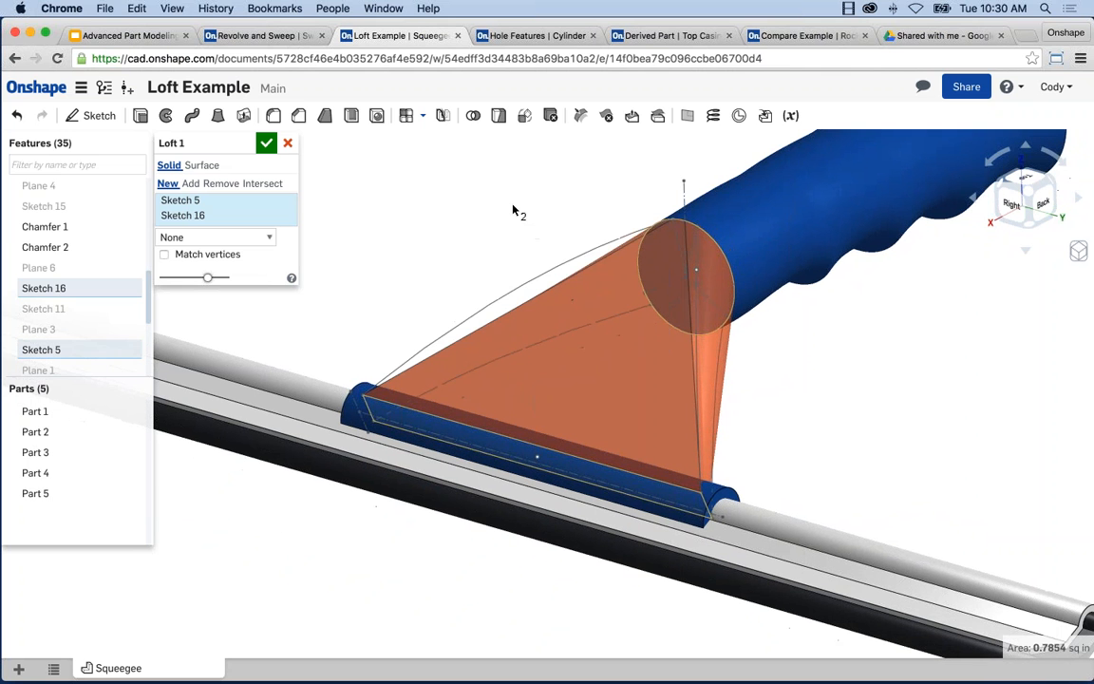
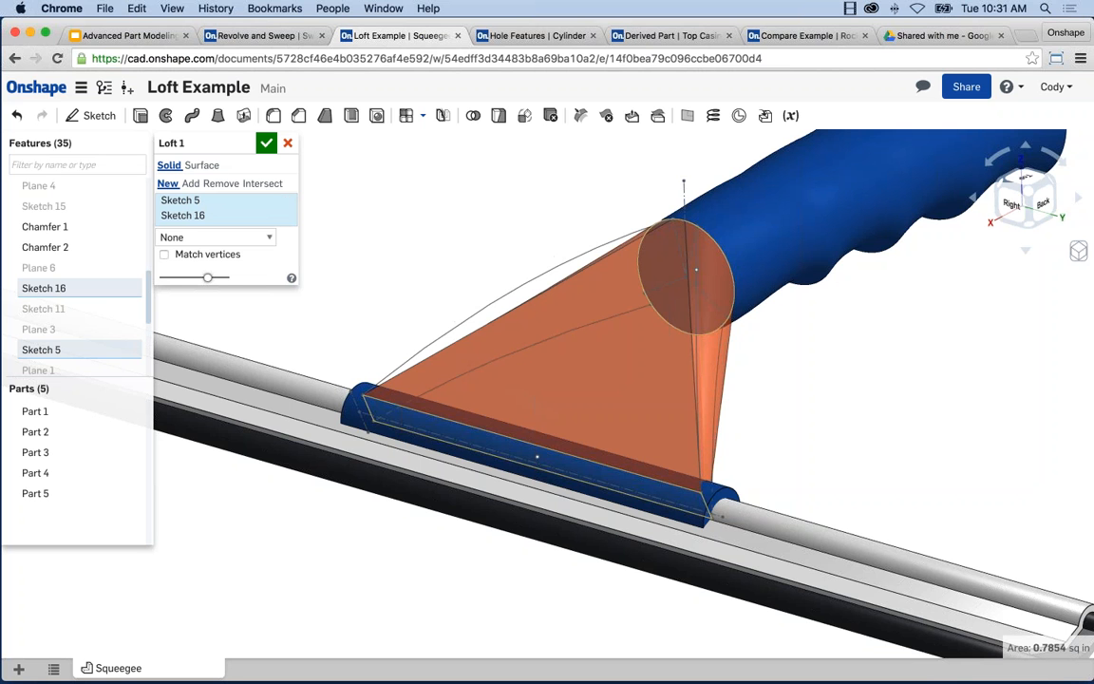
right_click_drag(477, 192, 544, 220)
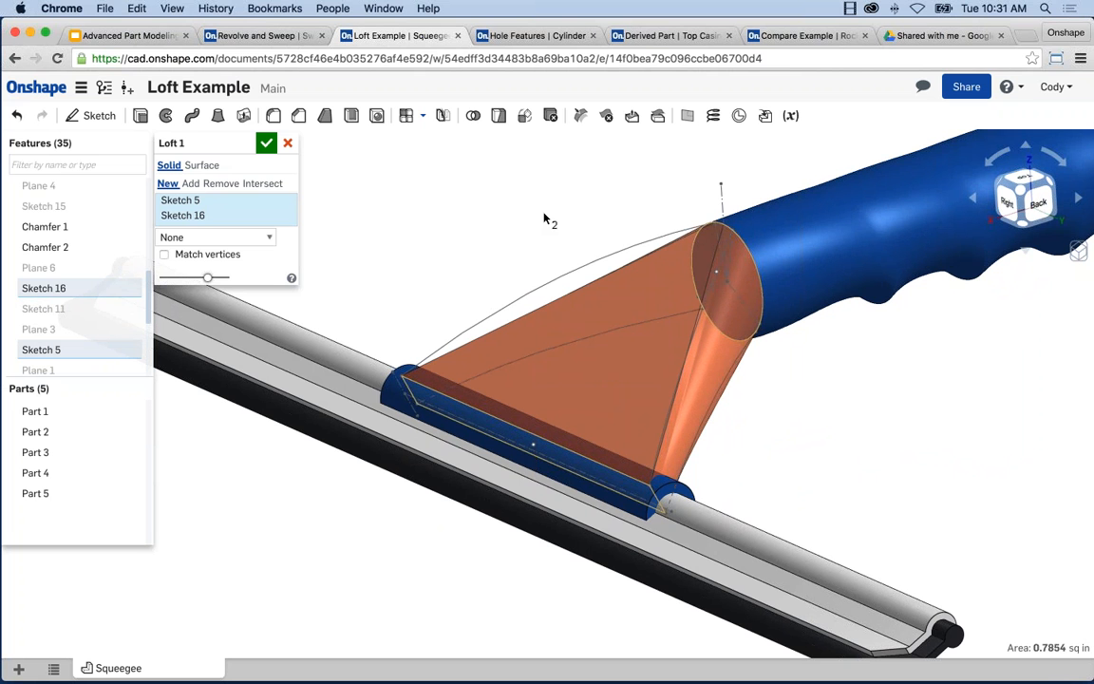
left_click(253, 238)
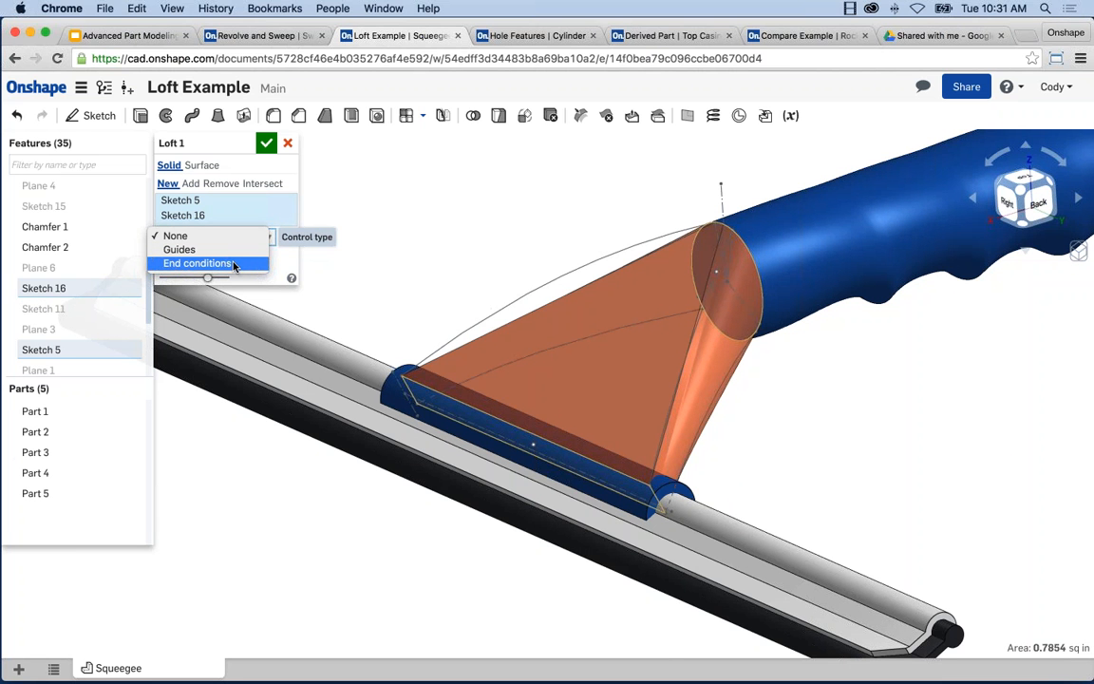
left_click(235, 265)
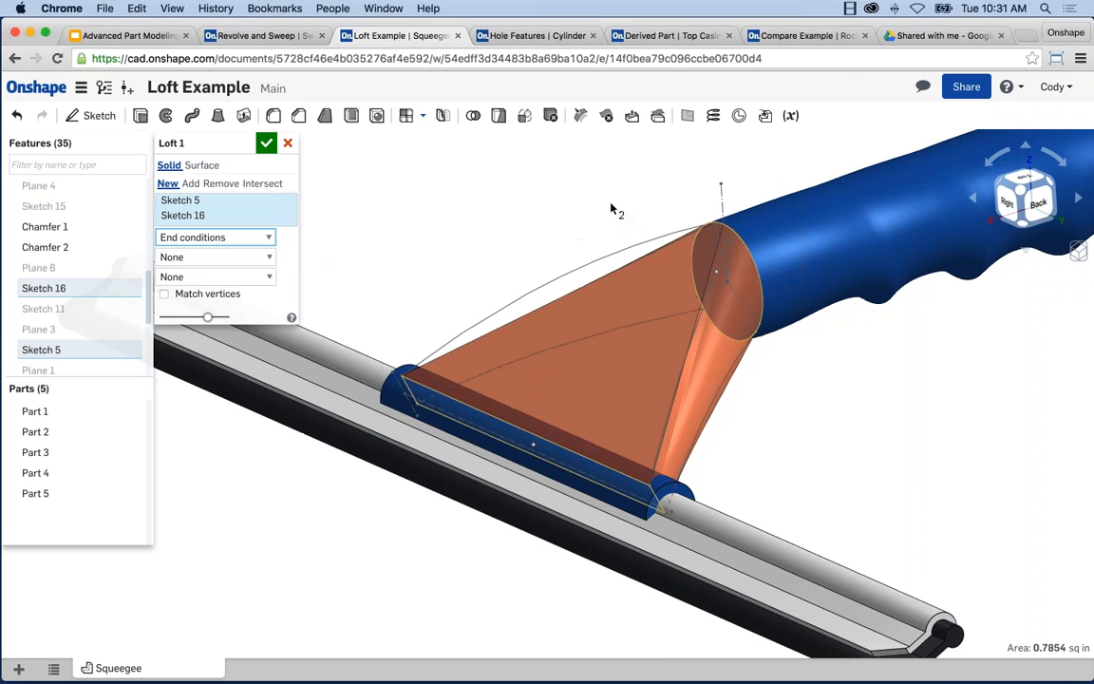
right_click_drag(598, 207, 321, 214)
left_click(217, 256)
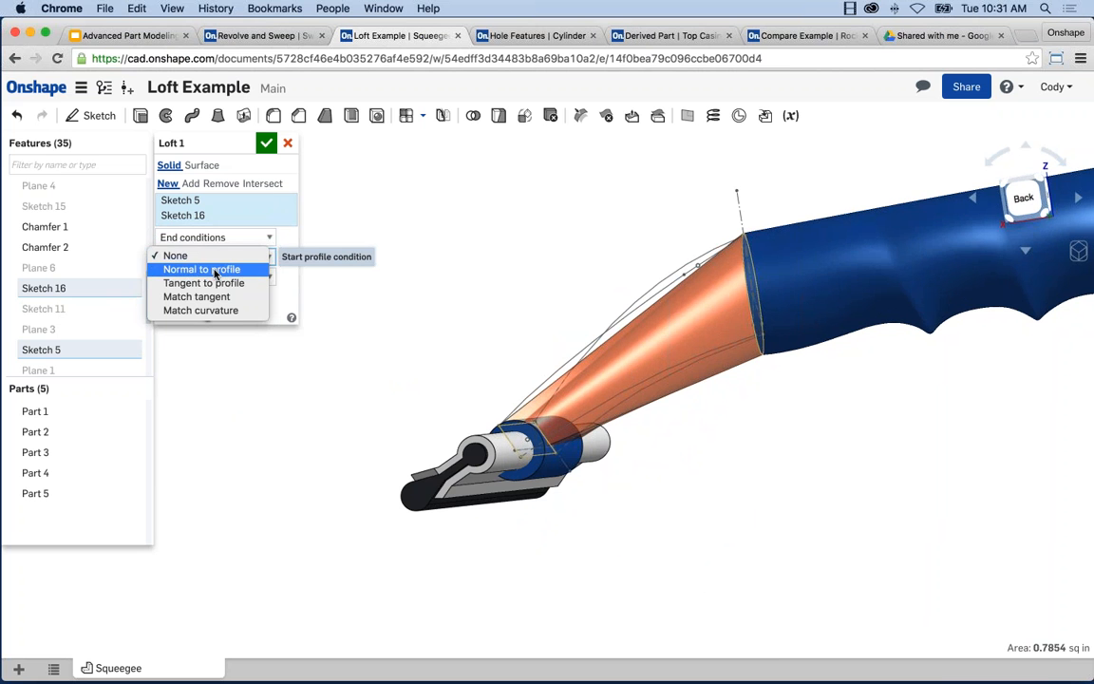
left_click(216, 272)
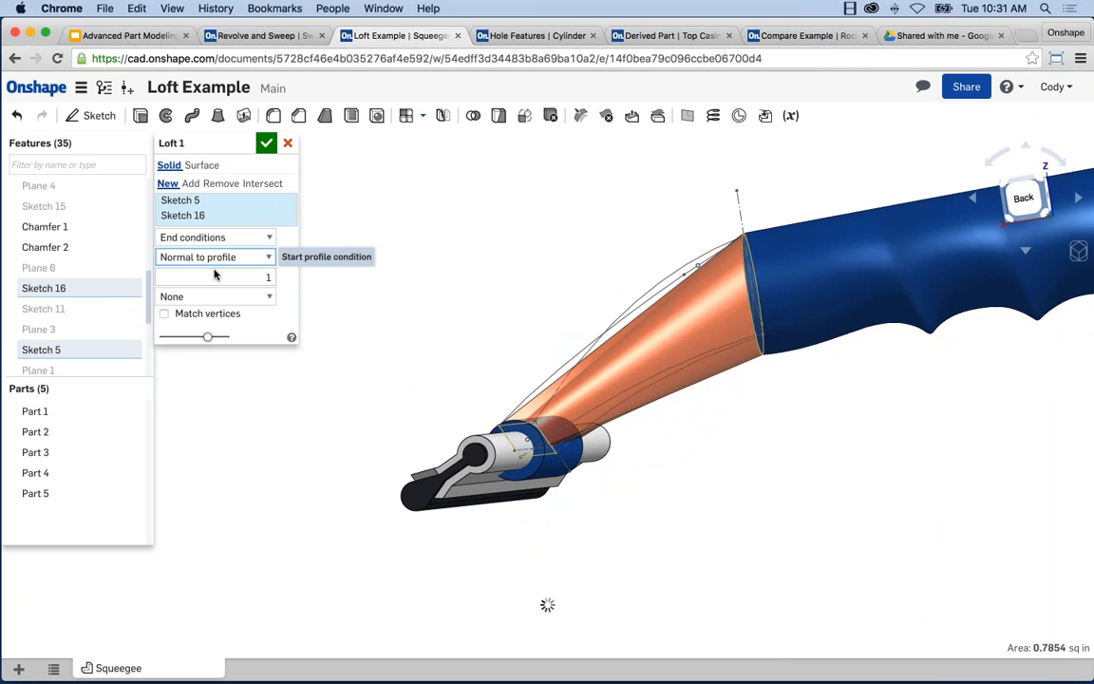
Step: Examine the loft's tangency where it meets the handle, and set the start profile condition to None for comparison
scroll(722, 323, "up", 8)
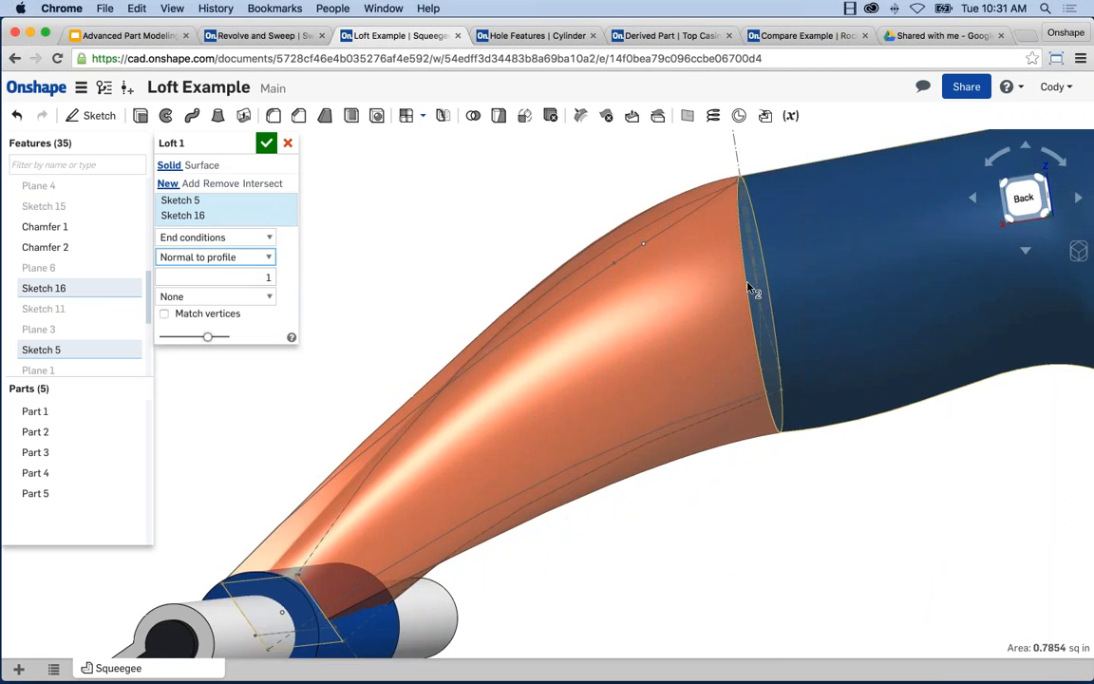
middle_click_drag(728, 259, 676, 333)
scroll(676, 332, "up", 2)
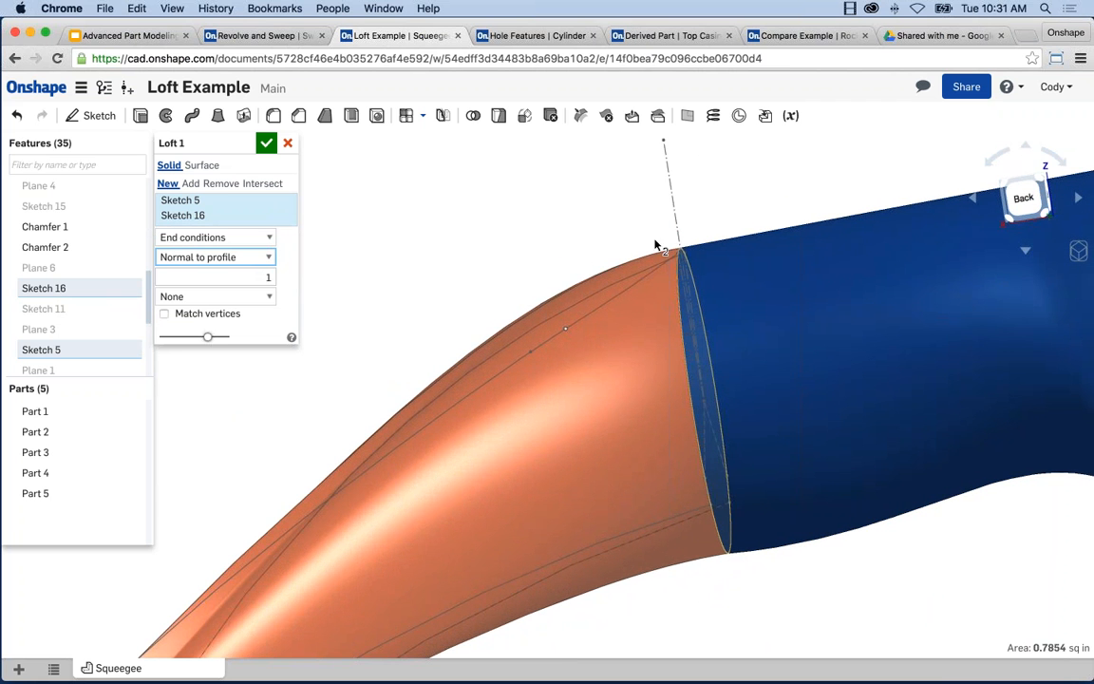
scroll(427, 391, "down", 2)
left_click(247, 257)
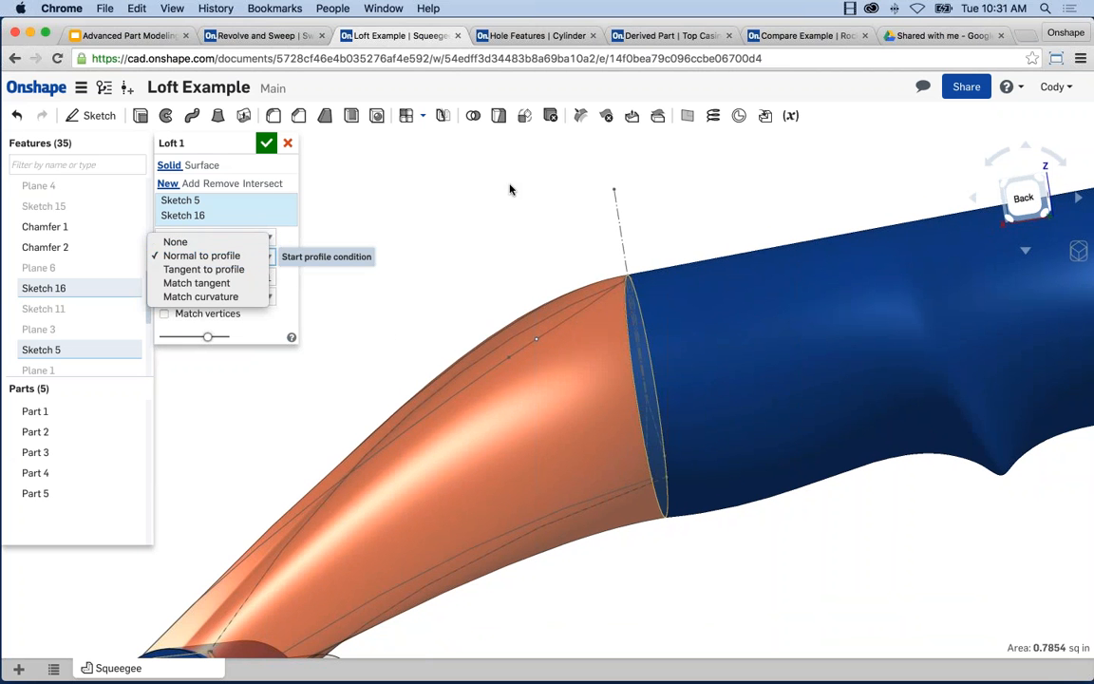
left_click(218, 243)
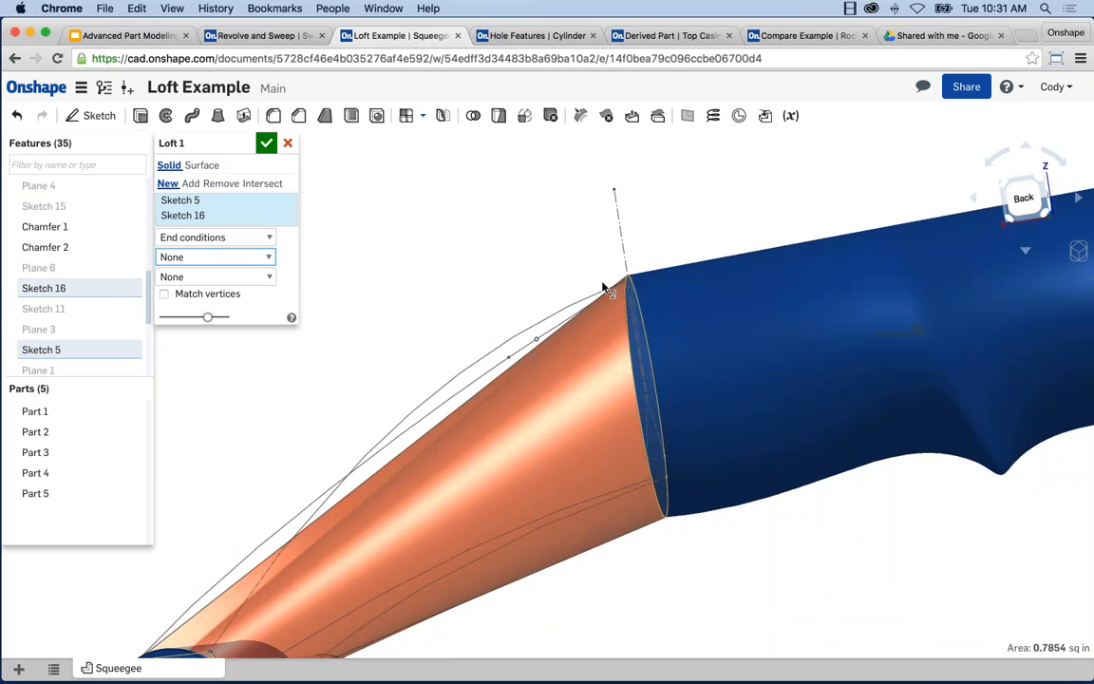
Step: Reapply Normal to profile as the loft's start profile condition and review the other available condition types
left_click(201, 236)
left_click(202, 266)
left_click(199, 271)
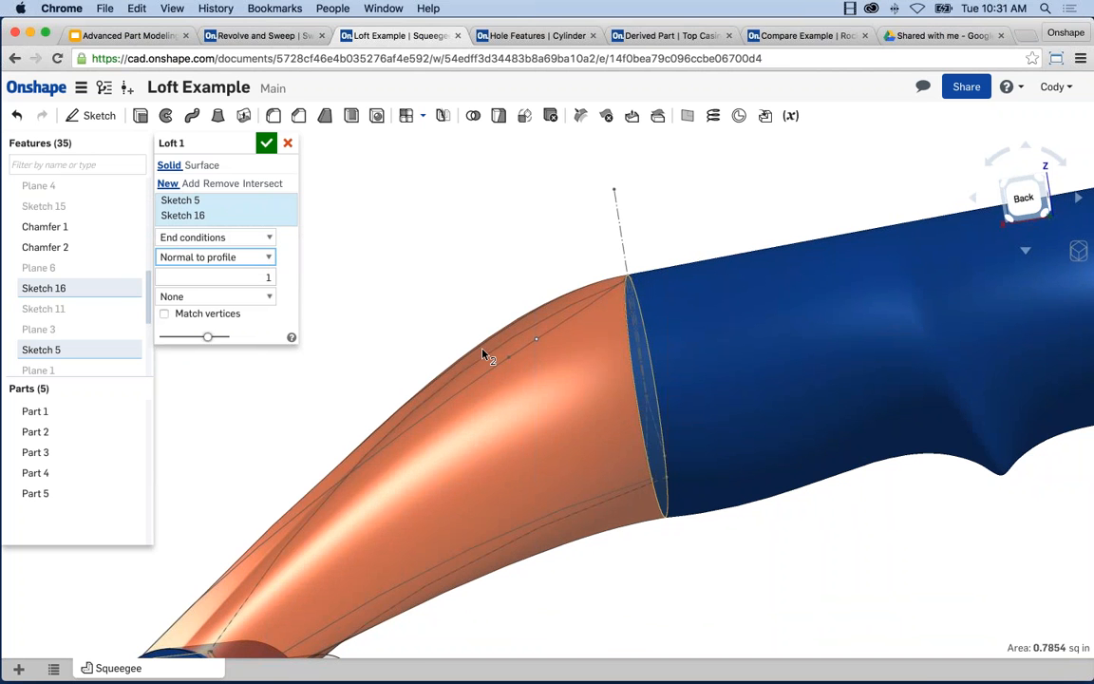
left_click(247, 259)
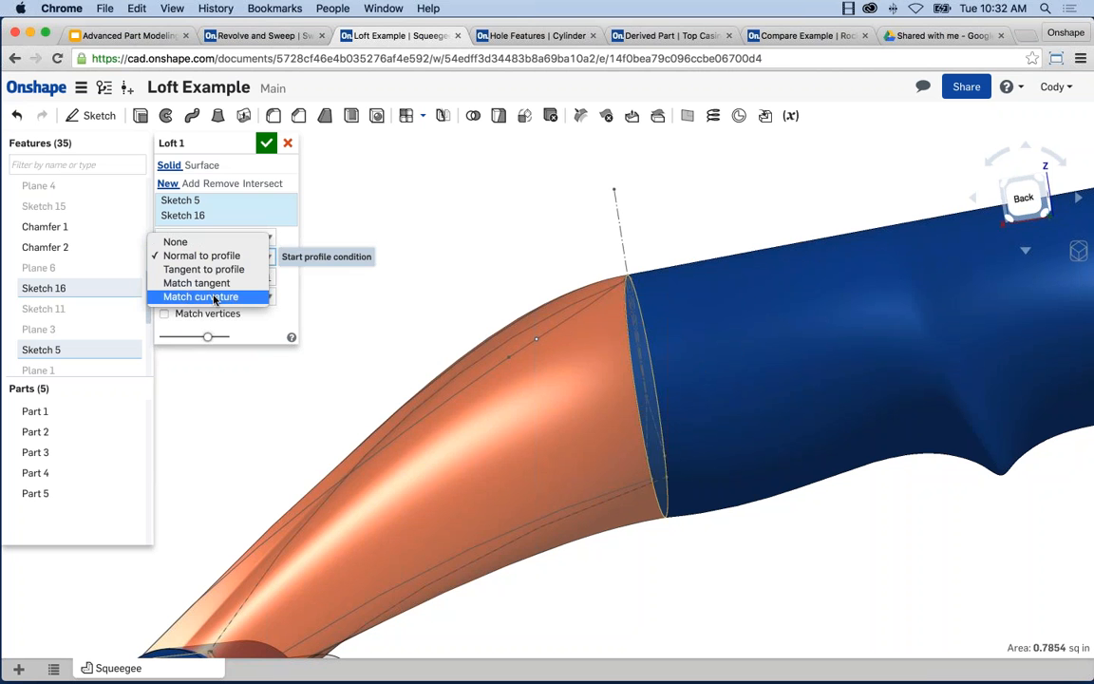
left_click(254, 256)
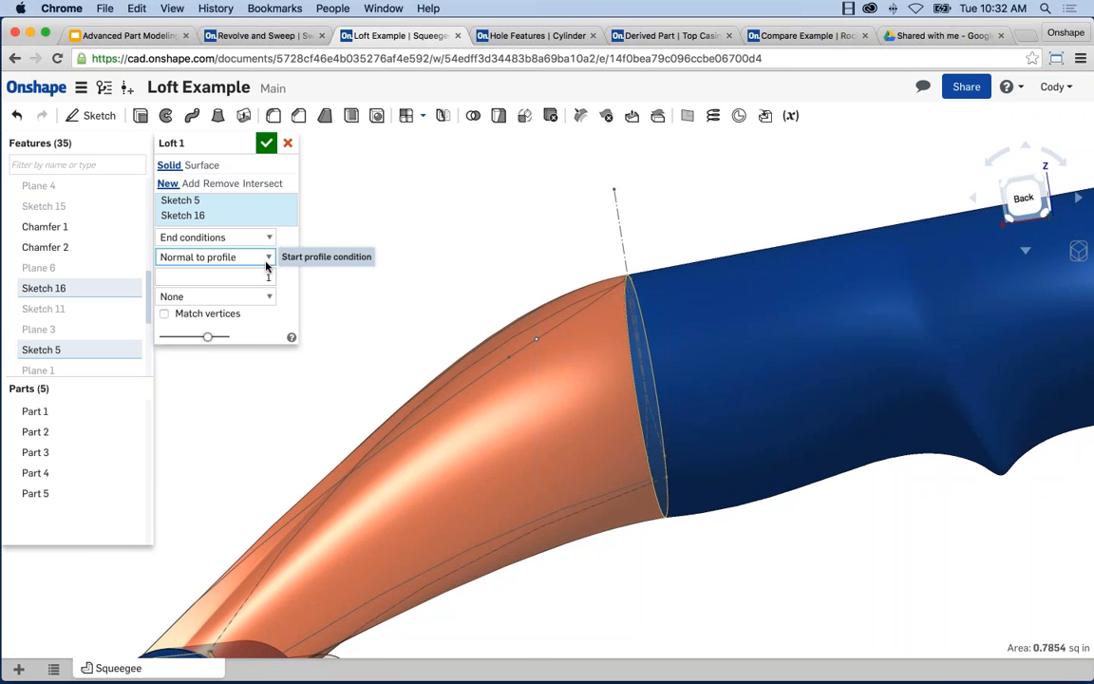
Step: Try Normal to profile as the end profile condition at the blade holder, examine the preview, and cancel the loft
scroll(440, 256, "down", 2)
mouse_move(359, 257)
right_mouse_down()
mouse_move(441, 247)
mouse_move(396, 251)
right_mouse_up()
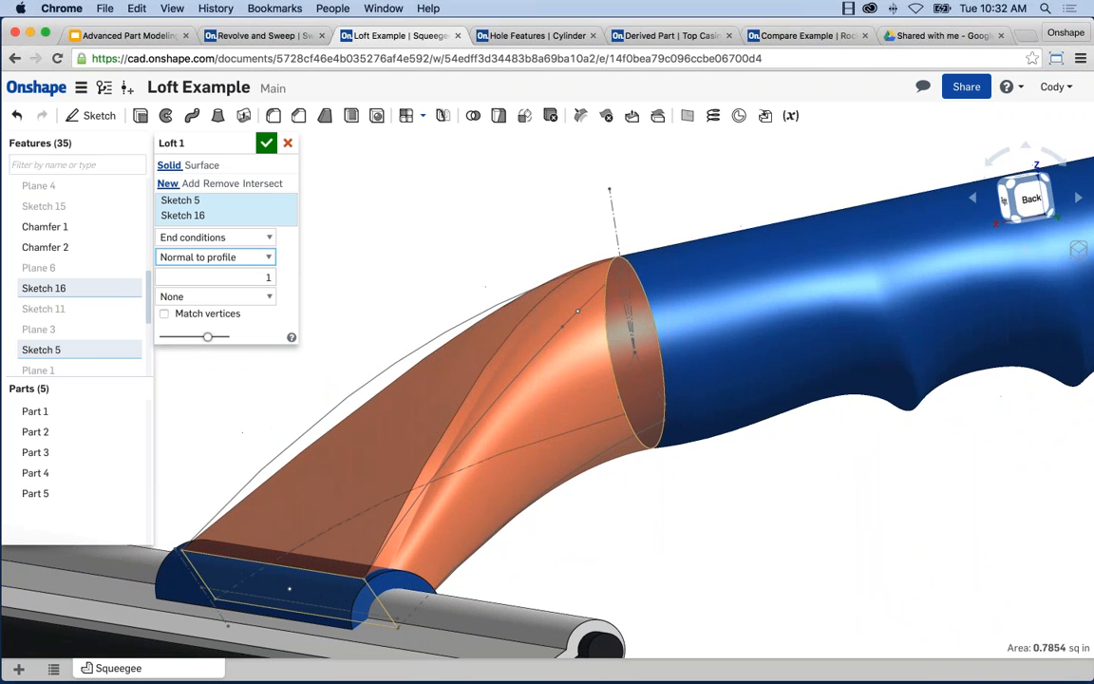
left_click(252, 297)
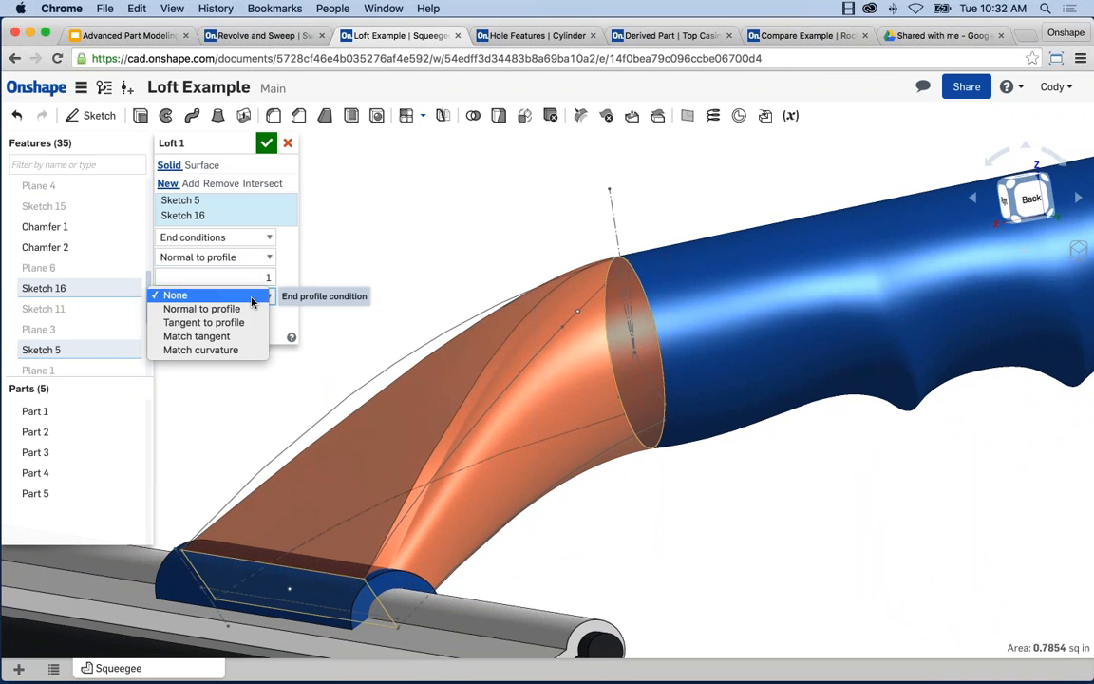
left_click(243, 309)
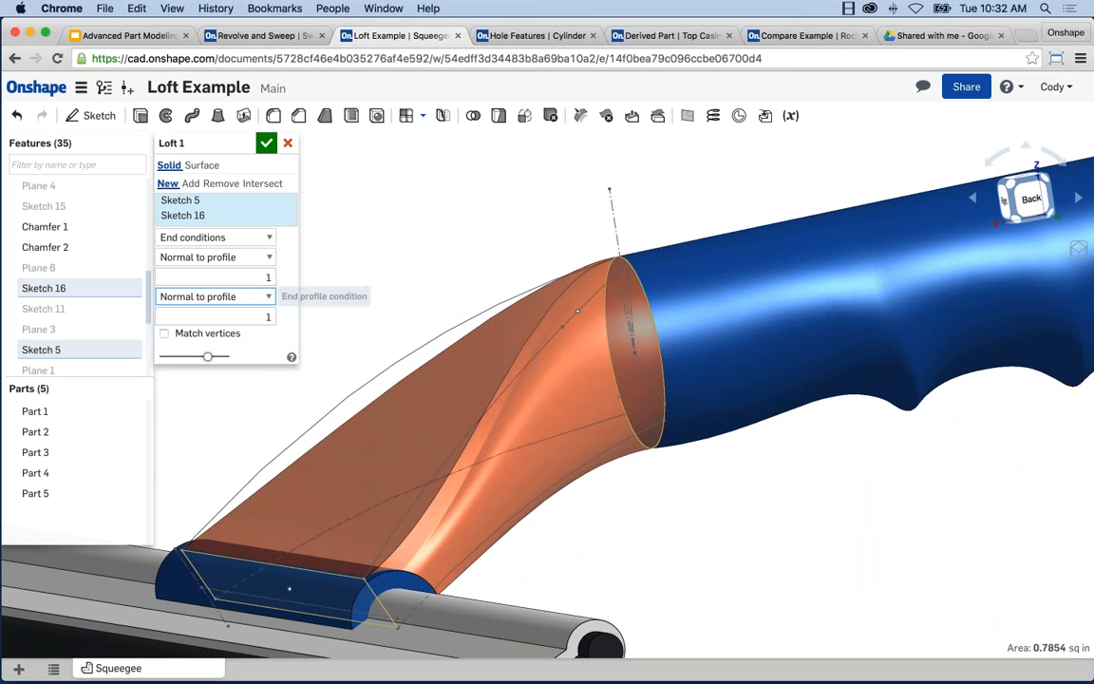
mouse_move(470, 261)
right_mouse_down()
mouse_move(437, 261)
mouse_move(464, 275)
right_mouse_up()
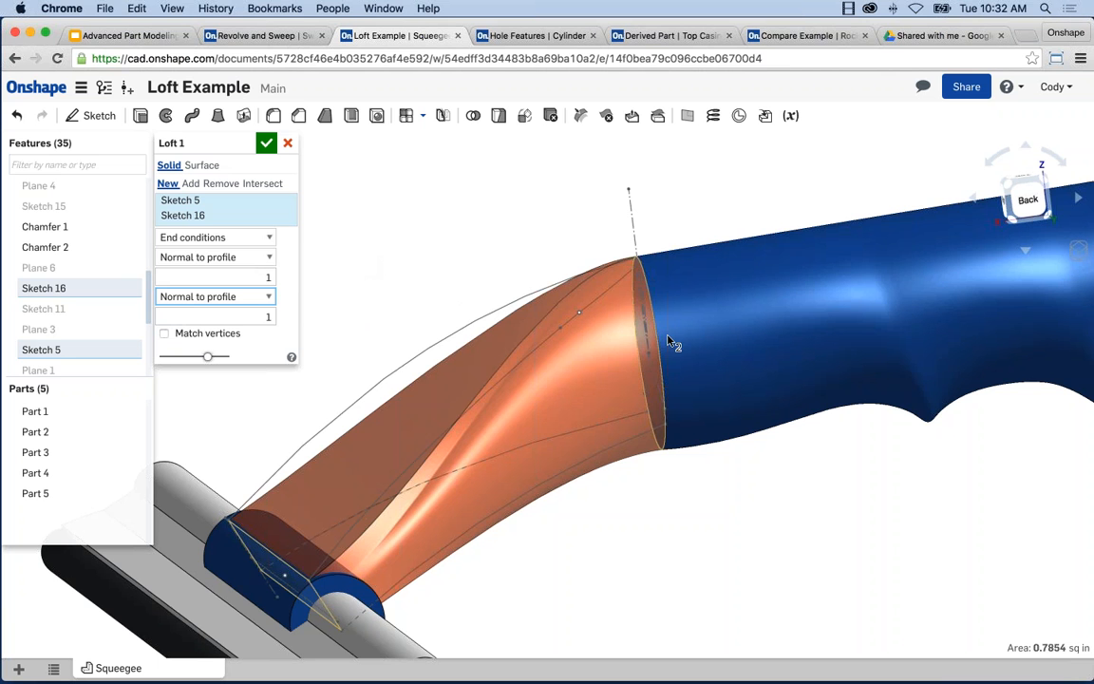
left_click(288, 148)
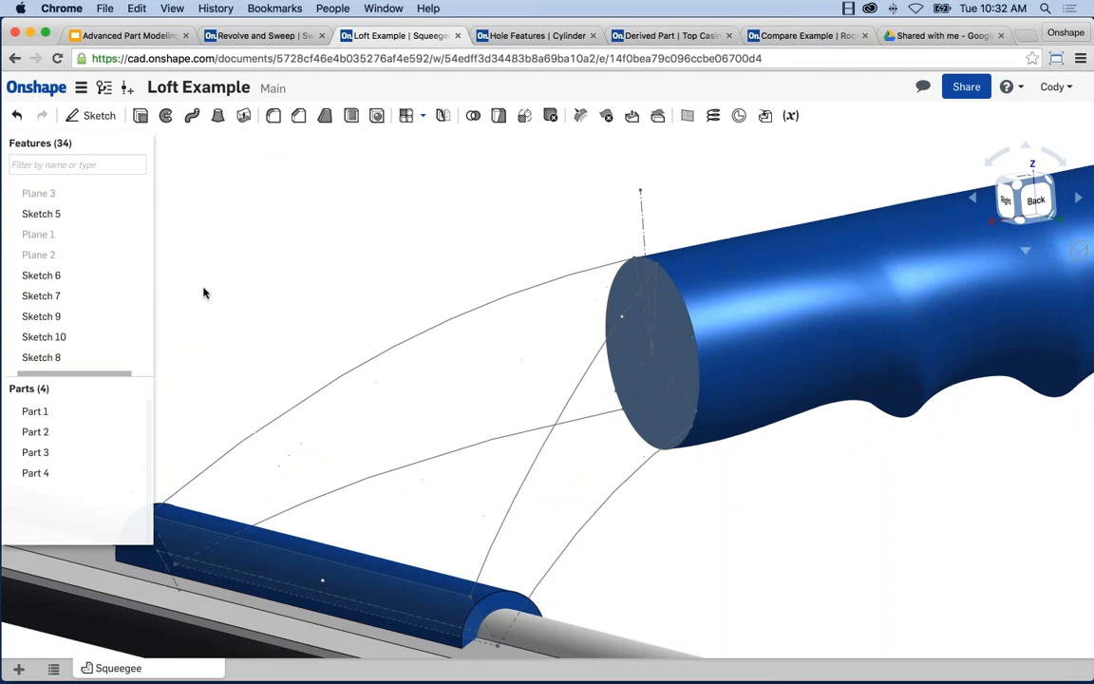
Step: Roll the feature history forward past Loft 4 to view the finished transition, and roll it back to before Loft 4
scroll(243, 287, "down", 1)
scroll(106, 336, "down", 1)
left_click_drag(111, 335, 114, 354)
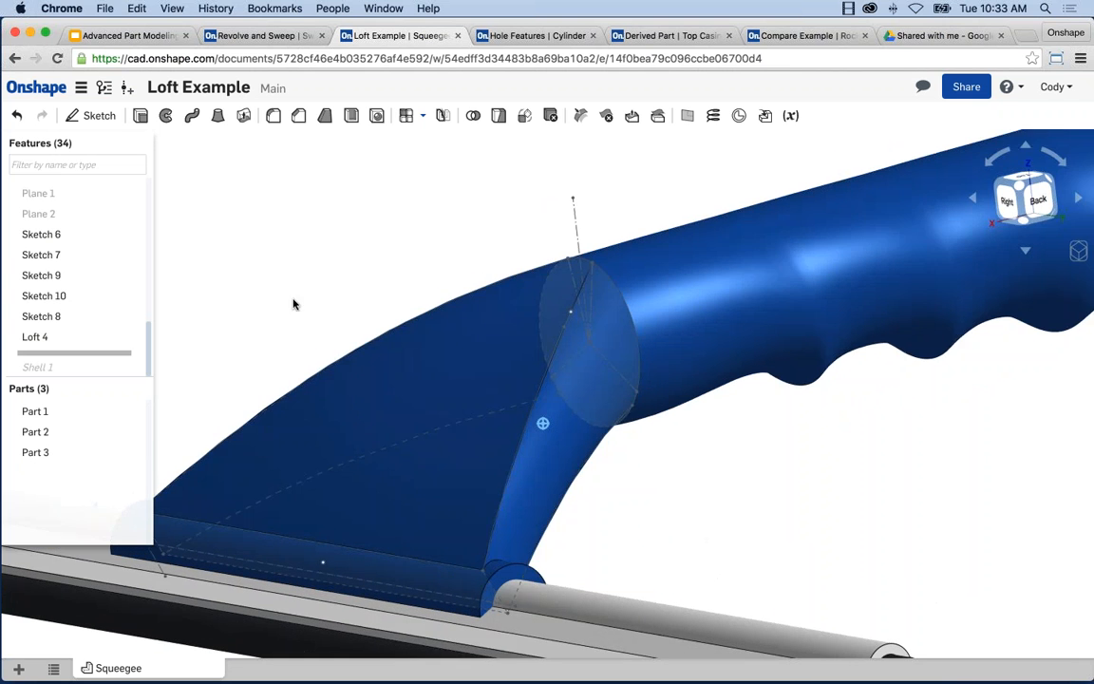
right_click_drag(293, 304, 288, 304)
left_click_drag(83, 351, 81, 331)
Step: Examine the guide curve sketches running between the handle and the blade holder, highlighting individual curves and clearing the selection
mouse_move(338, 290)
right_mouse_down()
mouse_move(391, 286)
mouse_move(513, 395)
mouse_move(487, 420)
mouse_move(521, 419)
right_mouse_up()
left_click(518, 303)
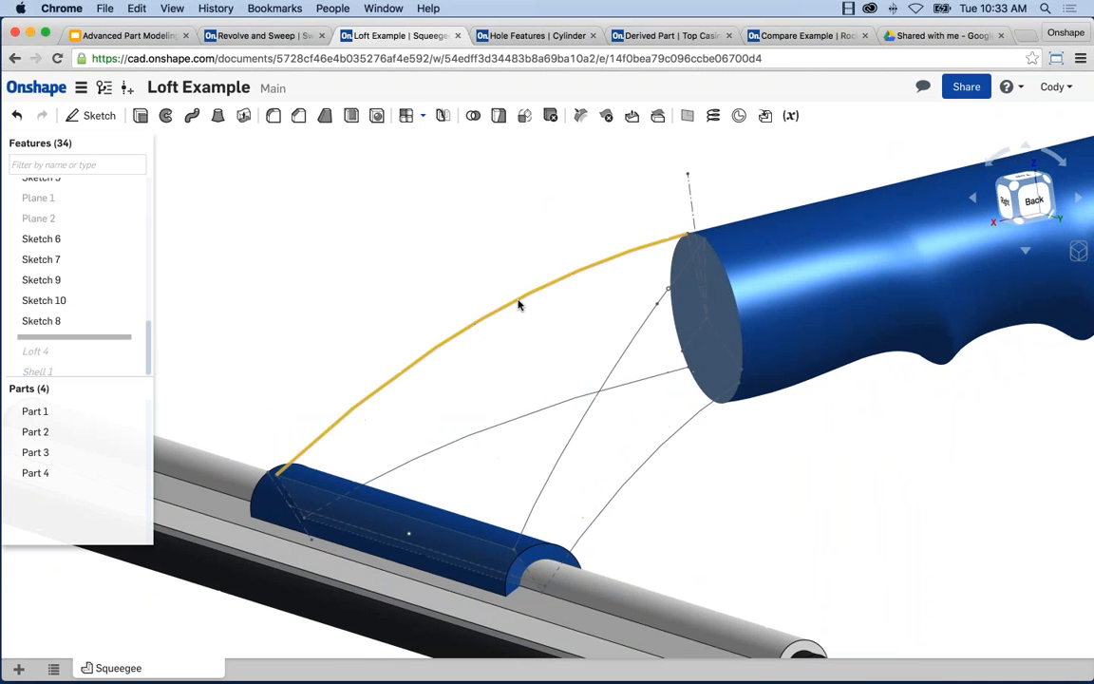
left_click(527, 414)
key("space")
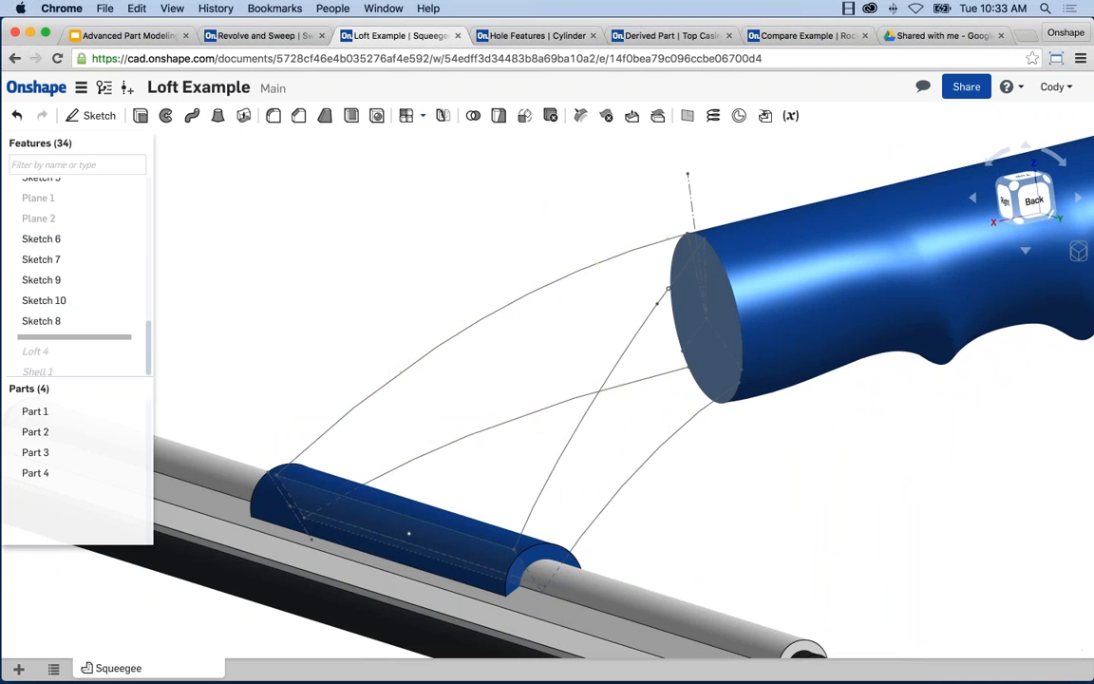
left_click(600, 391)
left_click(657, 449)
key("space")
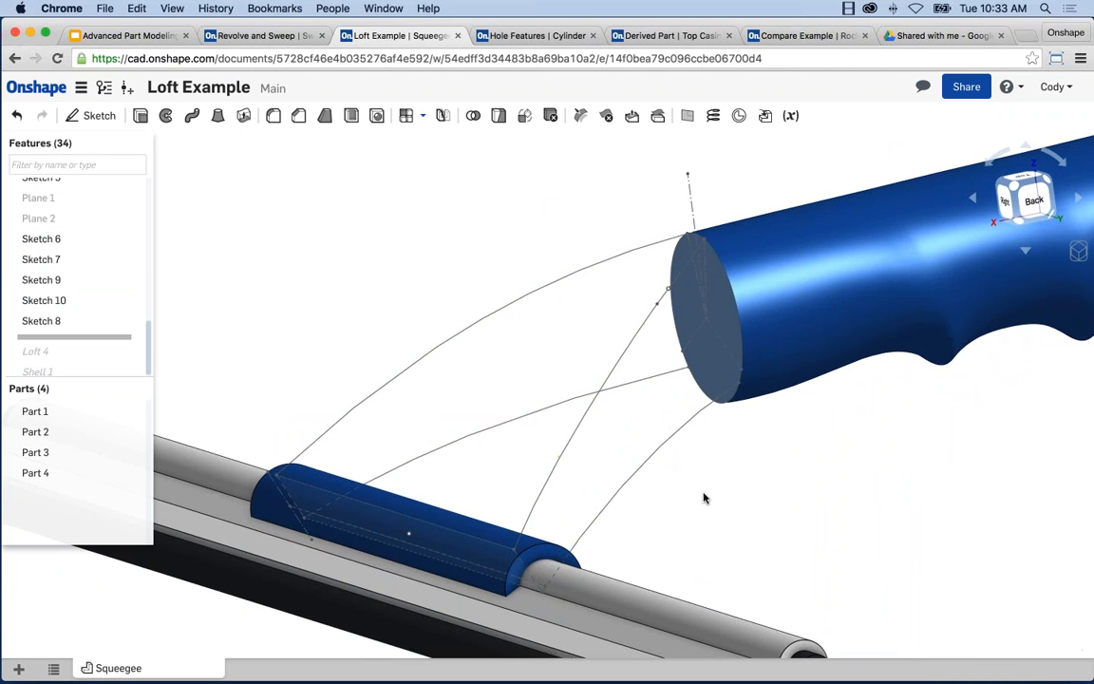
mouse_move(703, 497)
right_mouse_down()
mouse_move(684, 508)
mouse_move(707, 493)
mouse_move(710, 503)
mouse_move(698, 465)
right_mouse_up()
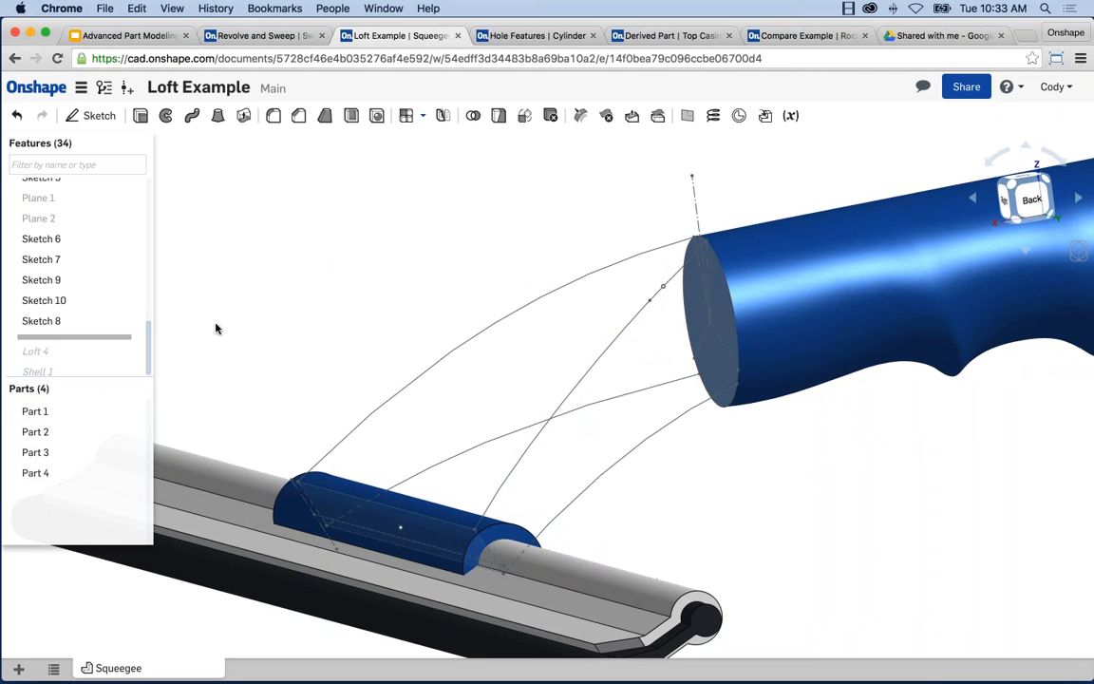
Step: Roll the feature history forward past Loft 4 and open Loft 4 for editing
left_click_drag(117, 339, 57, 352)
right_click(54, 338)
left_click(67, 362)
Step: Examine Loft 4's Guides control type and its guide edges from Sketches 6, 10, 7 and 9, and close the loft
right_click_drag(445, 214, 656, 214)
left_click(191, 236)
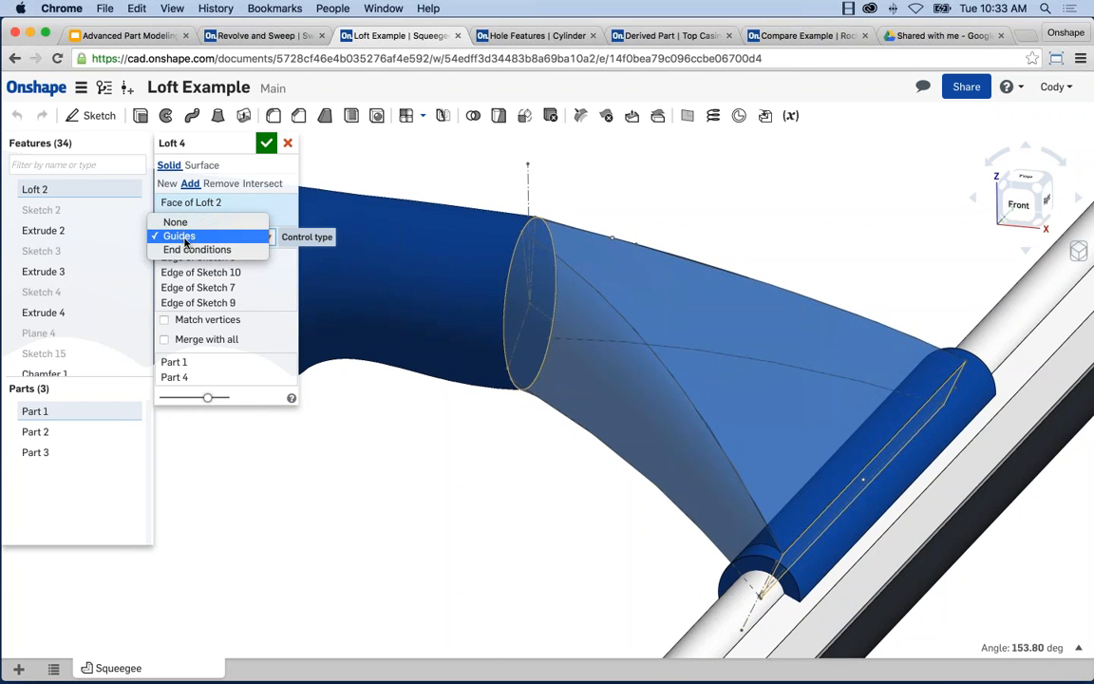
left_click(193, 237)
left_click(207, 257)
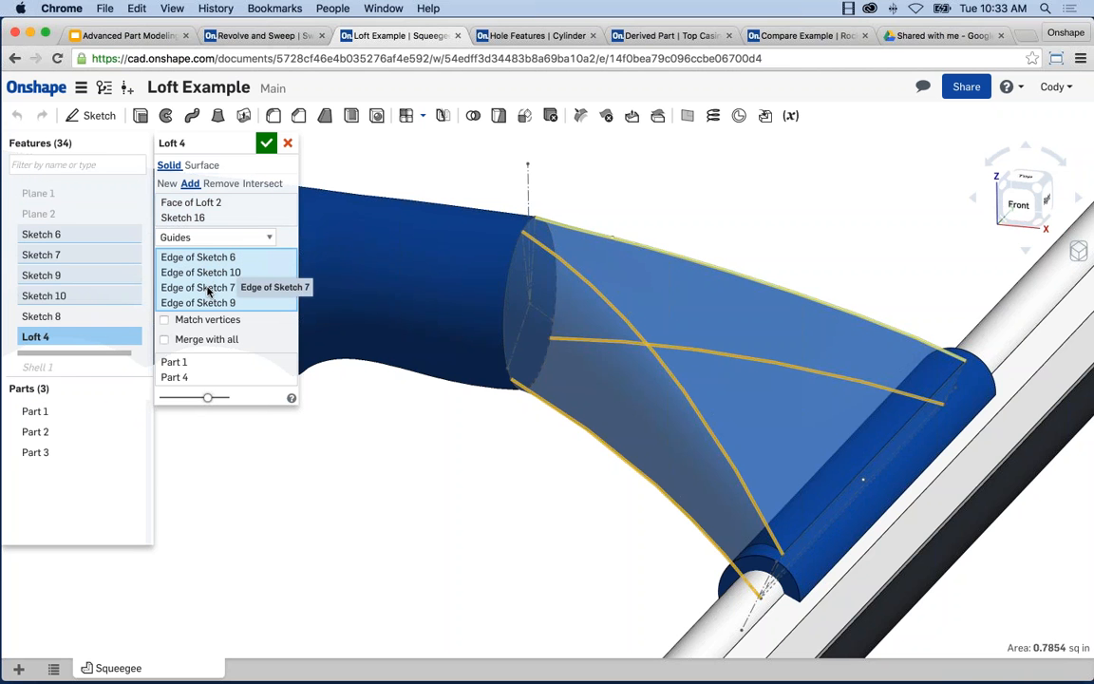
right_click_drag(575, 485, 444, 480)
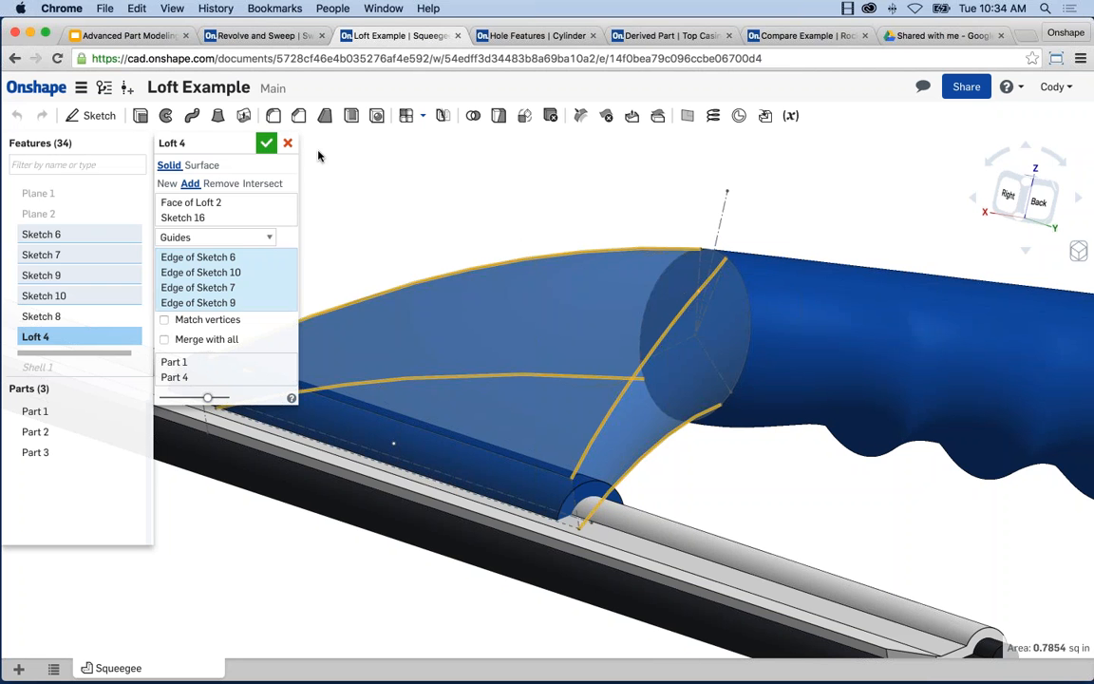
left_click(266, 143)
Step: Open Sketch 6, the upper guide curve of the transition, for editing and turn on the Final preview of the model
right_click_drag(469, 178, 598, 290)
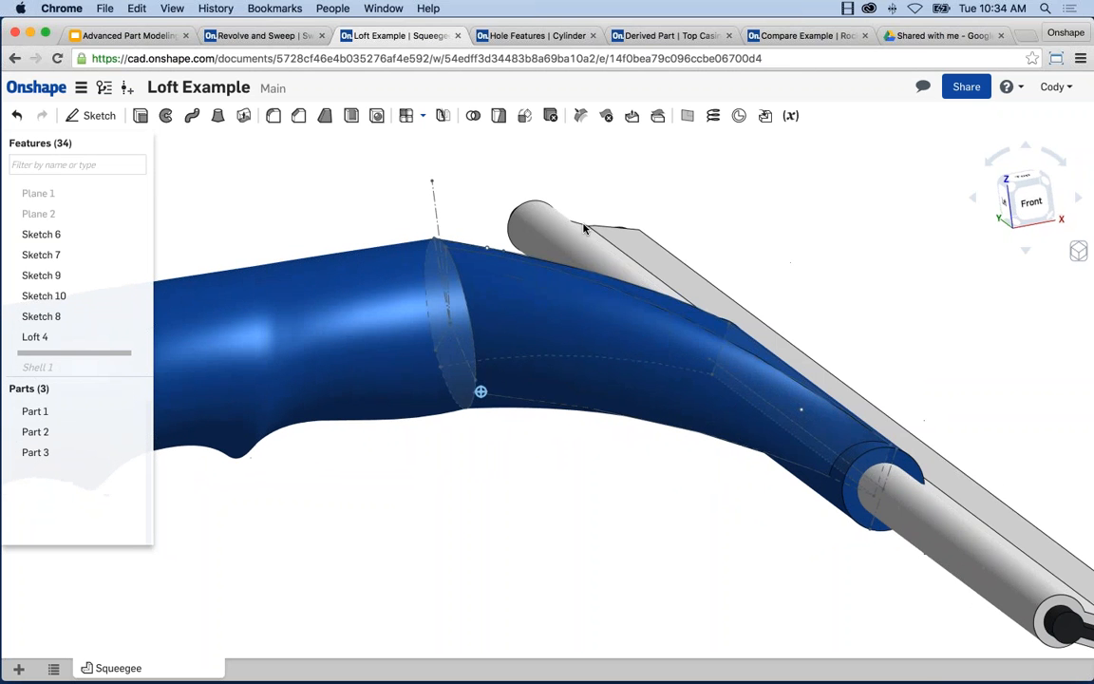
right_click(602, 289)
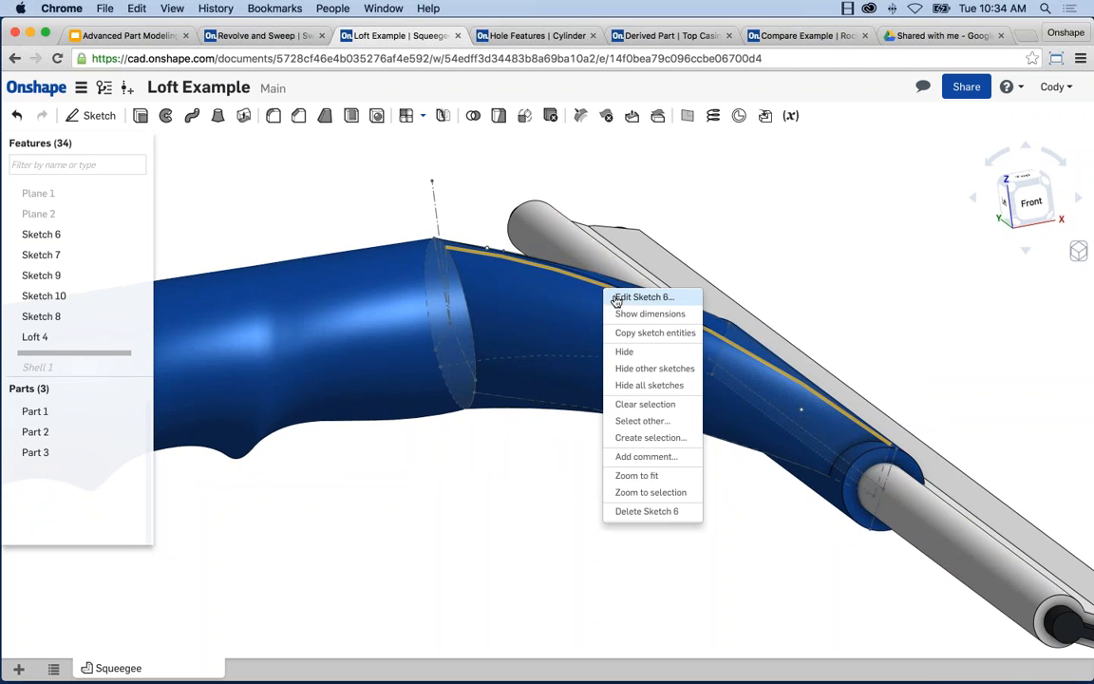
left_click(620, 295)
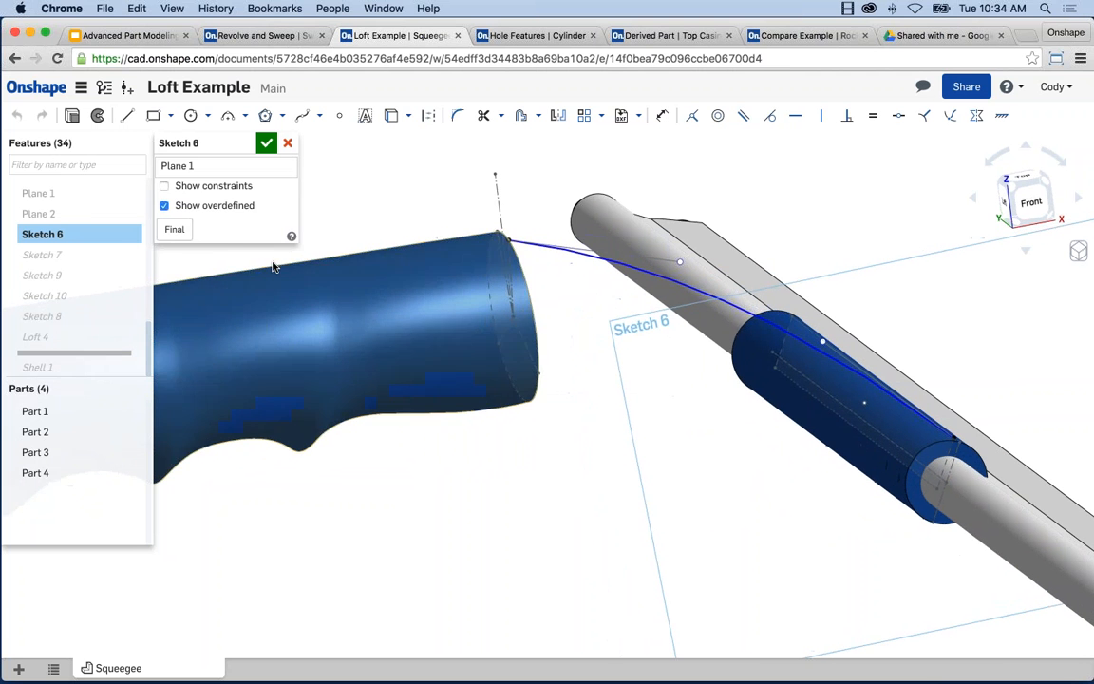
left_click(176, 230)
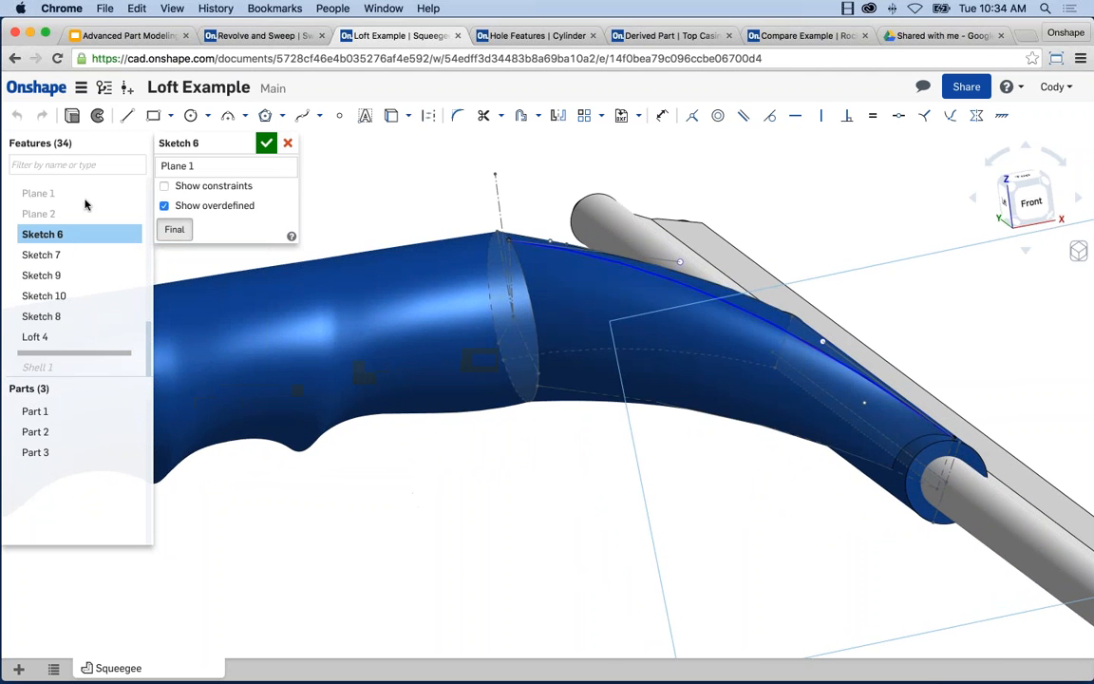
Step: Reshape the Sketch 6 guide curve by moving both of its curve control handles slightly downward
right_click_drag(465, 461, 583, 437)
scroll(716, 258, "up", 2)
left_click_drag(675, 287, 675, 300)
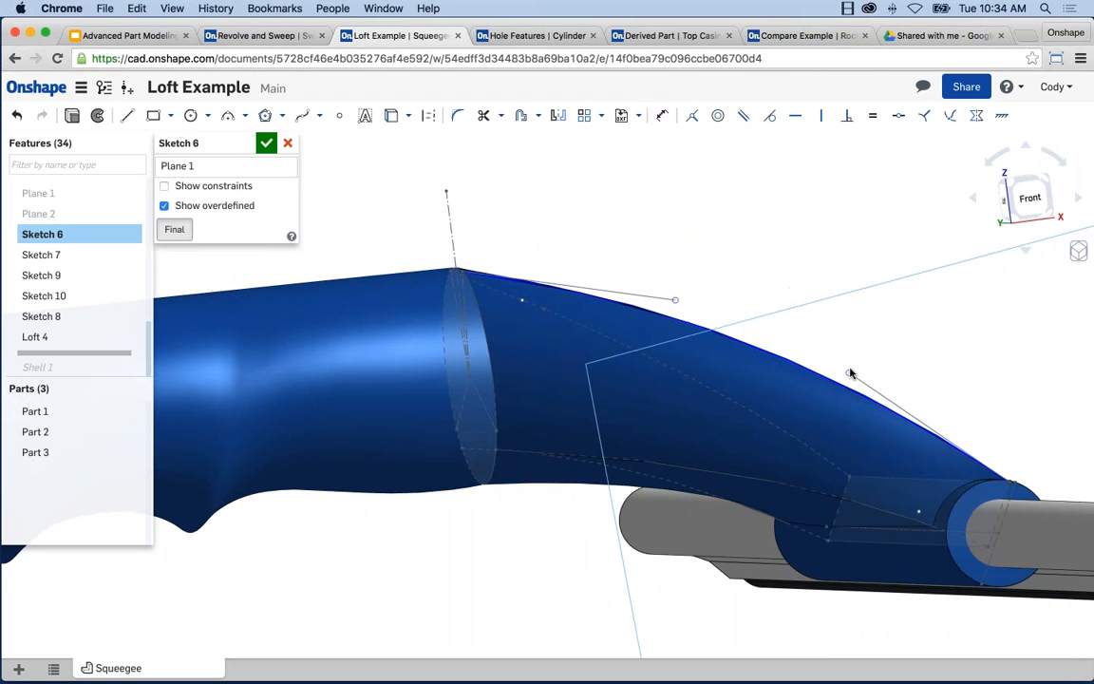
left_click_drag(848, 378, 839, 385)
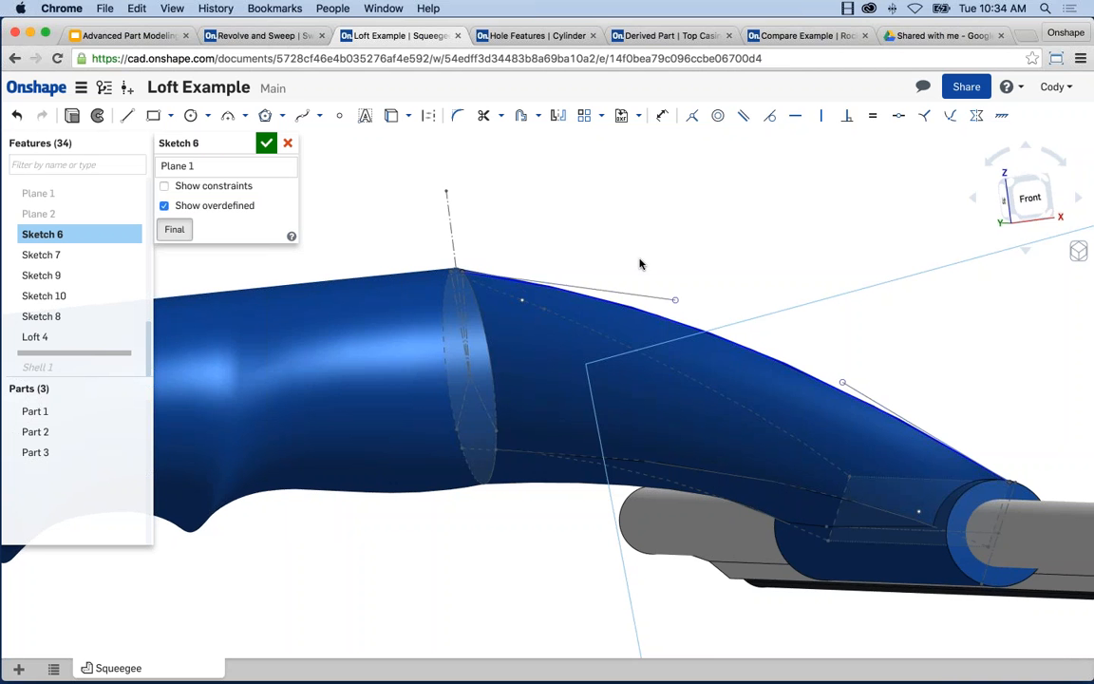
Step: Lower the handle-end control point of the Sketch 6 guide curve slightly, check the updated loft shape and accept the sketch
left_click_drag(676, 301, 680, 312)
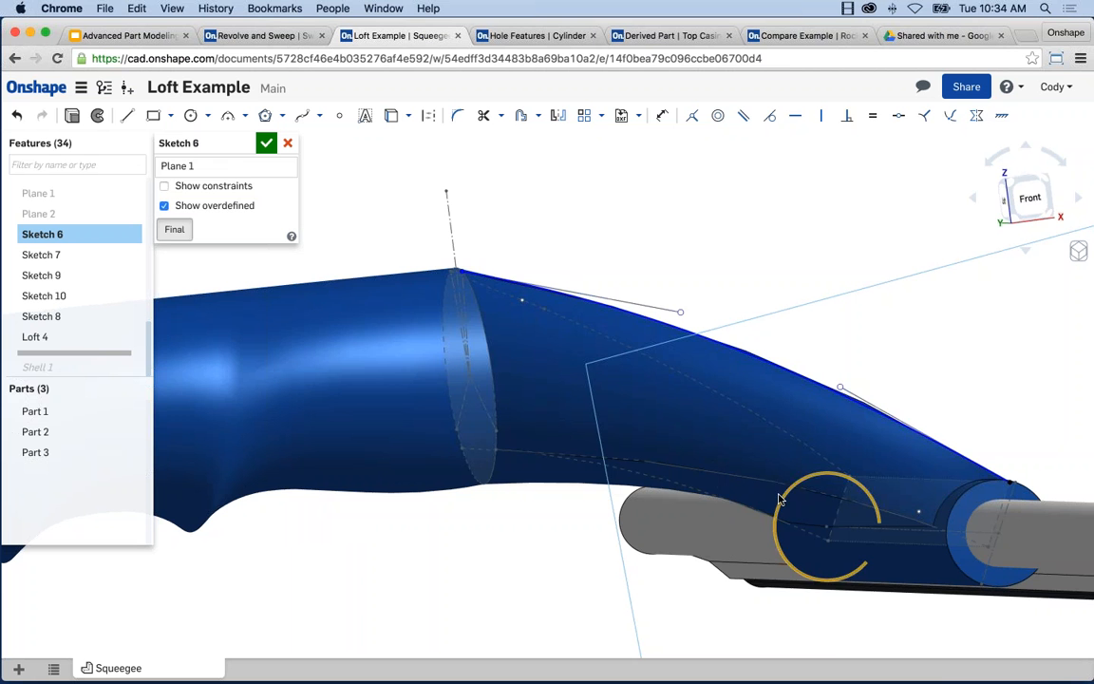
right_click_drag(767, 328, 635, 274)
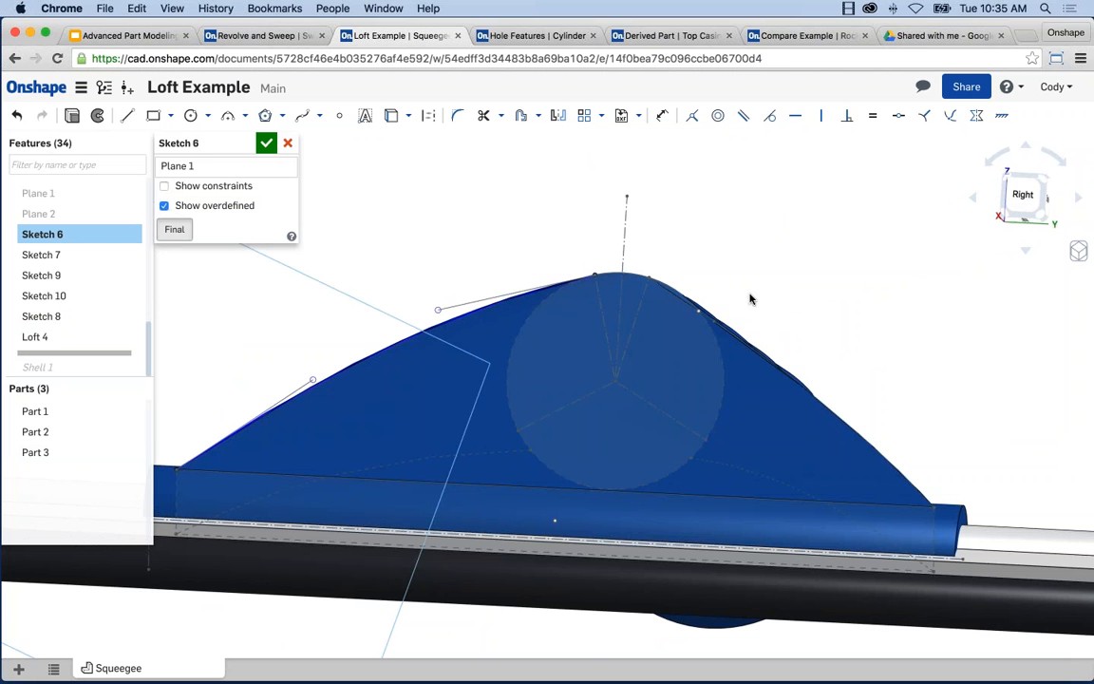
right_click_drag(732, 300, 619, 282)
middle_click_drag(619, 282, 939, 296)
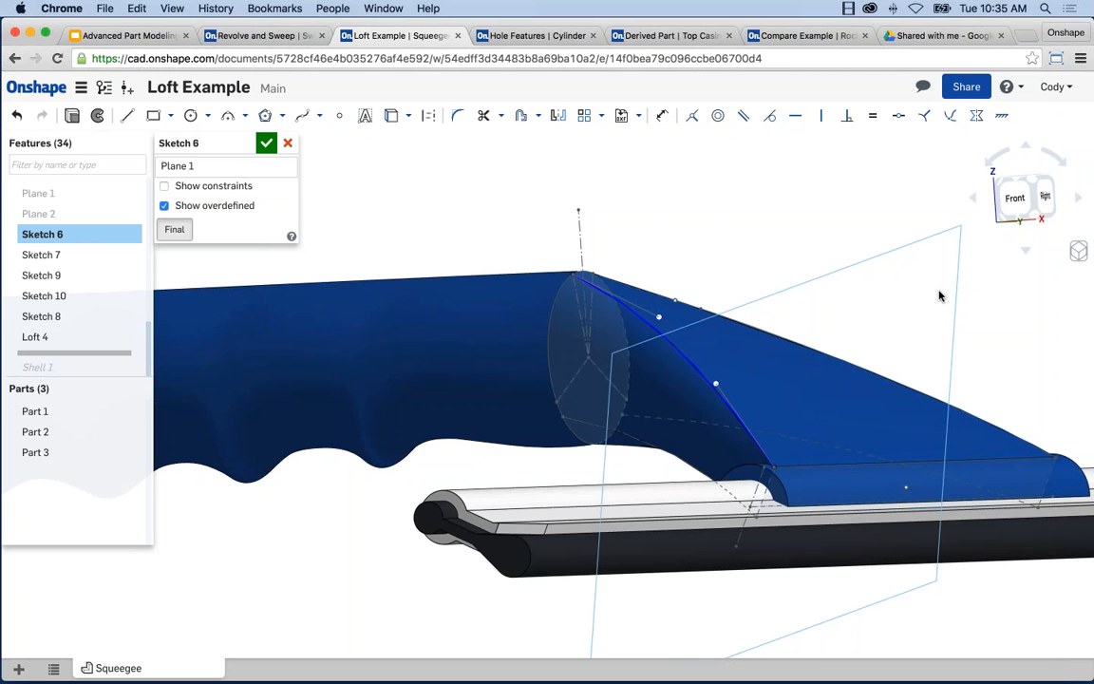
middle_click_drag(791, 293, 774, 285)
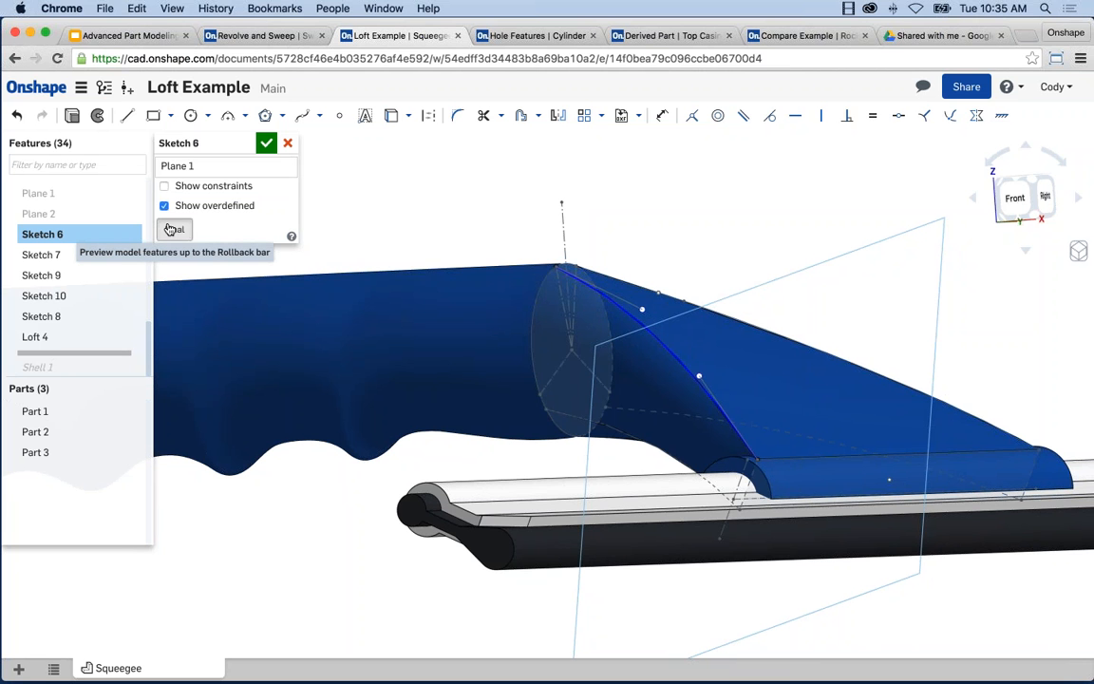
left_click(267, 147)
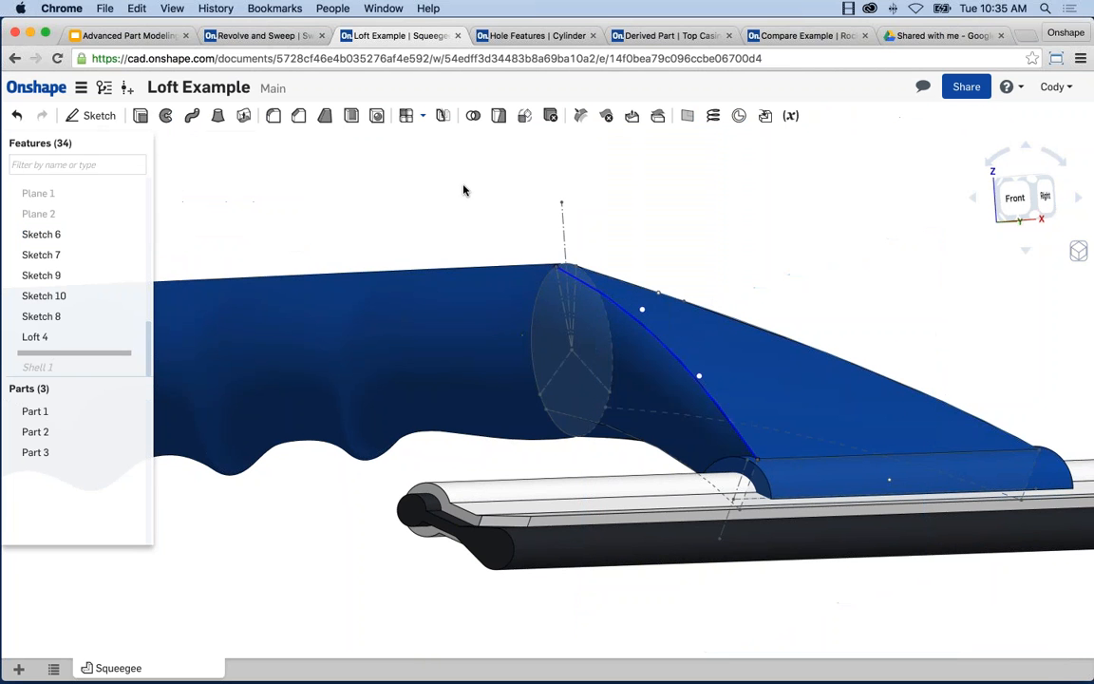
key("super+Tab")
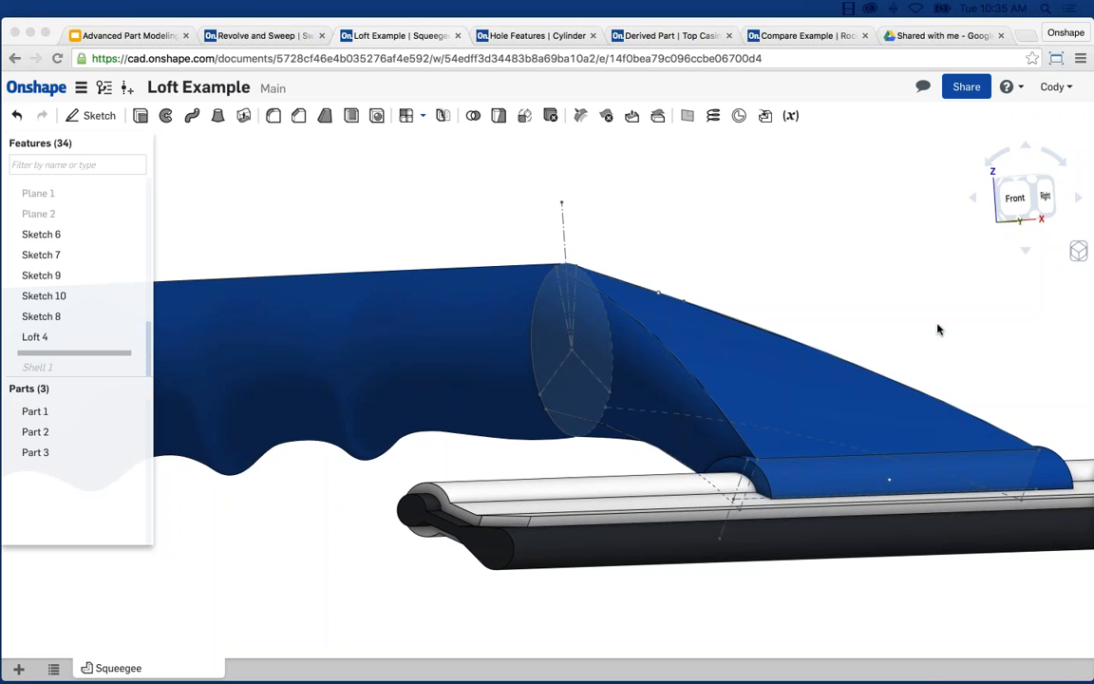
Step: Open Plane 2 to examine its Three Point definition from the Sketch 16 and Sketch 5 vertices, and close it
mouse_move(504, 204)
right_mouse_down()
mouse_move(551, 205)
mouse_move(577, 225)
mouse_move(711, 217)
mouse_move(841, 255)
mouse_move(772, 264)
right_mouse_up()
scroll(101, 300, "up", 2)
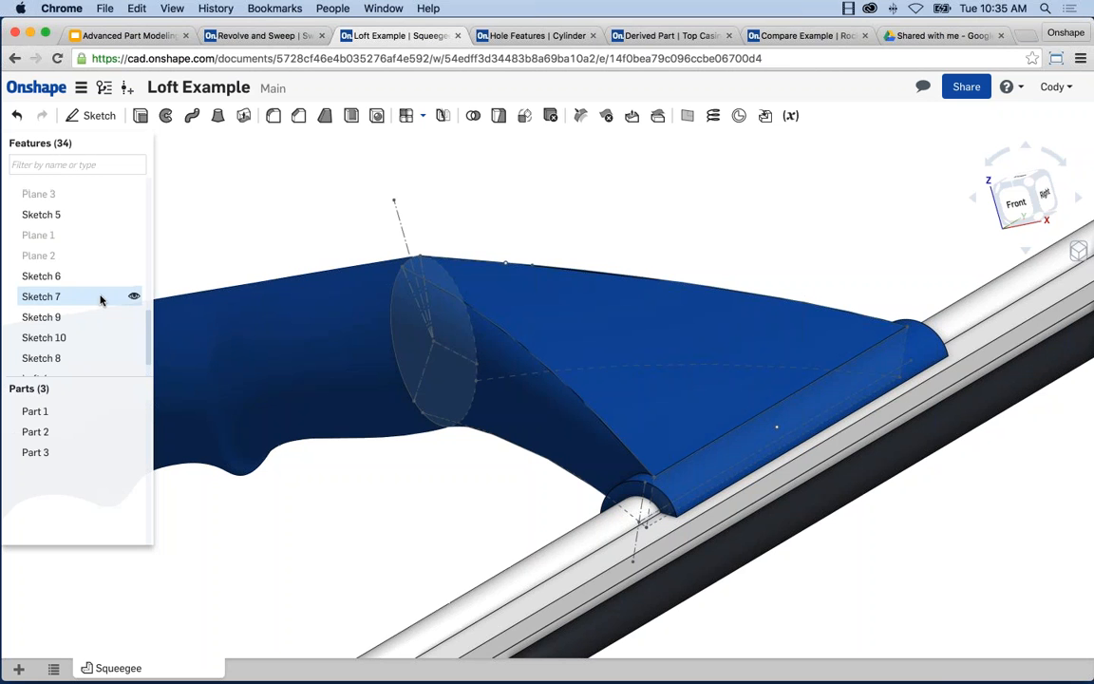
left_click(57, 253)
scroll(628, 355, "down", 3)
right_click_drag(644, 356, 537, 356)
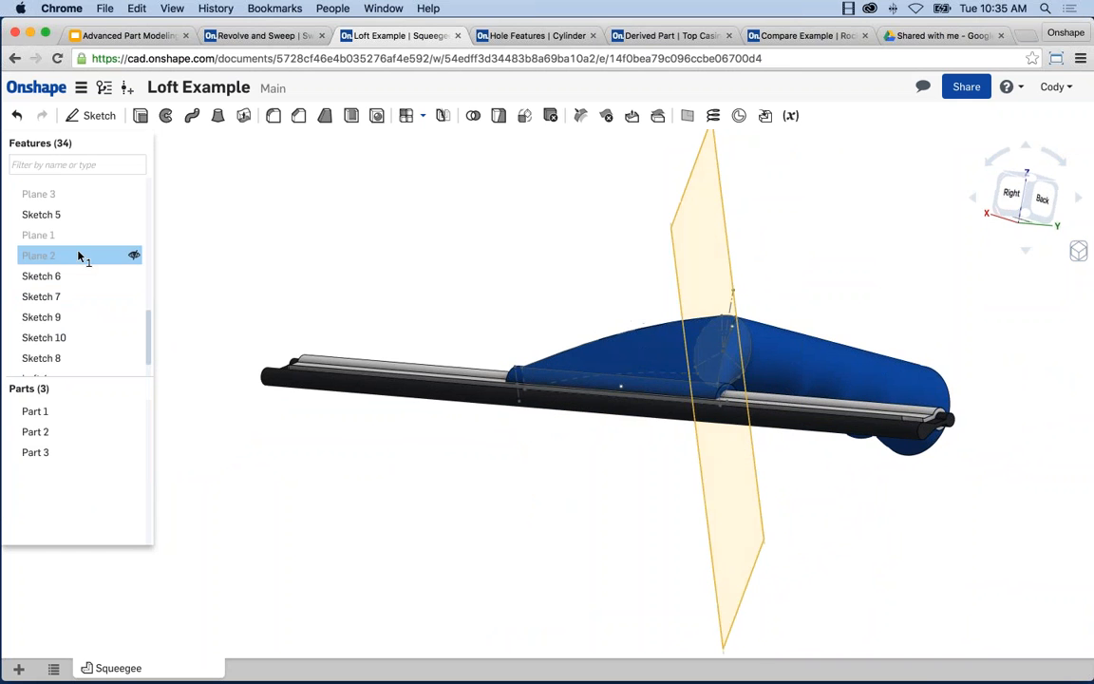
right_click(65, 255)
left_click(83, 279)
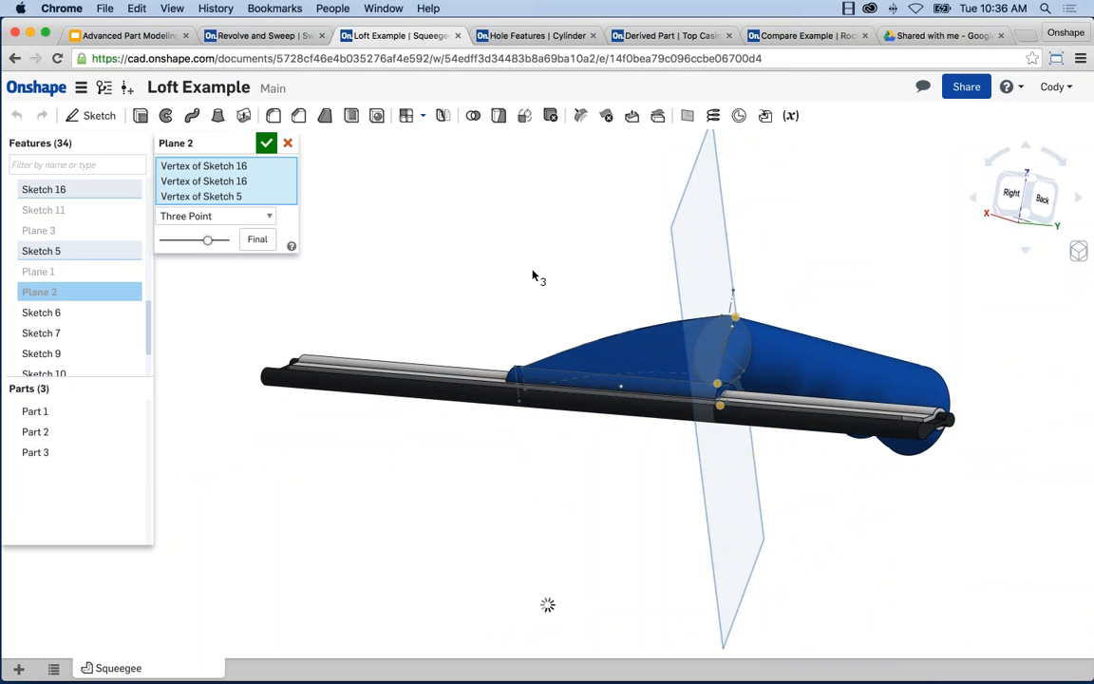
right_click_drag(522, 266, 454, 279)
scroll(739, 393, "up", 4)
right_click_drag(752, 428, 797, 432)
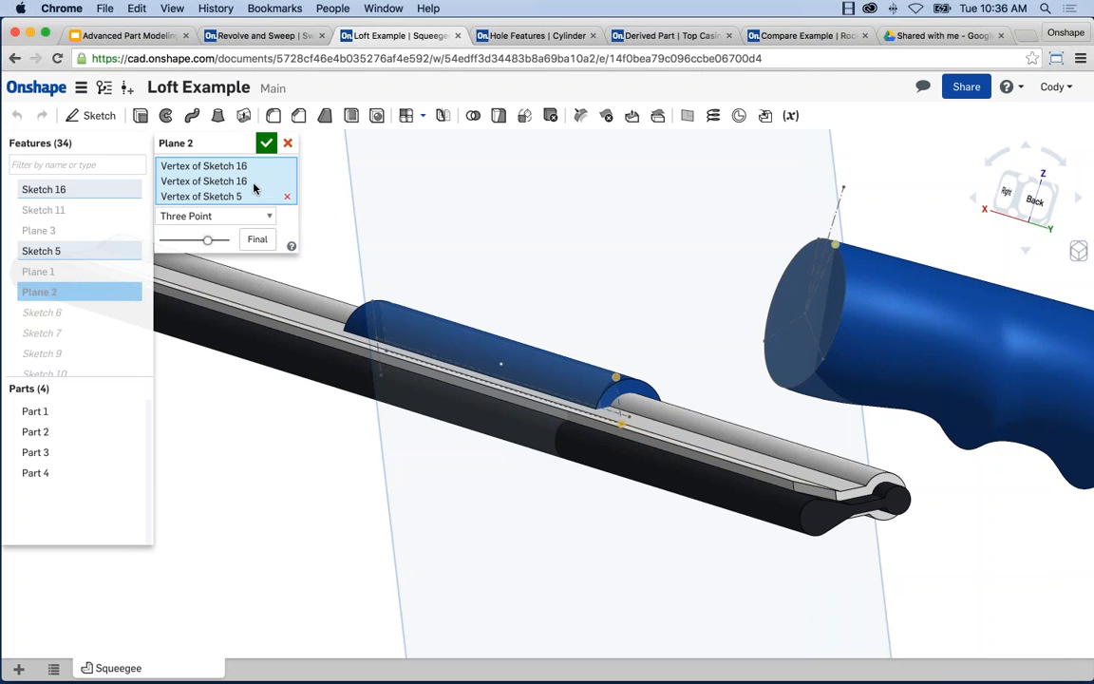
left_click(269, 141)
Step: Highlight Plane 1 and Plane 2 together to compare how they run along the transition's two sides, and clear the selection
scroll(659, 375, "down", 3)
right_click_drag(668, 380, 746, 399)
right_click_drag(356, 294, 383, 328)
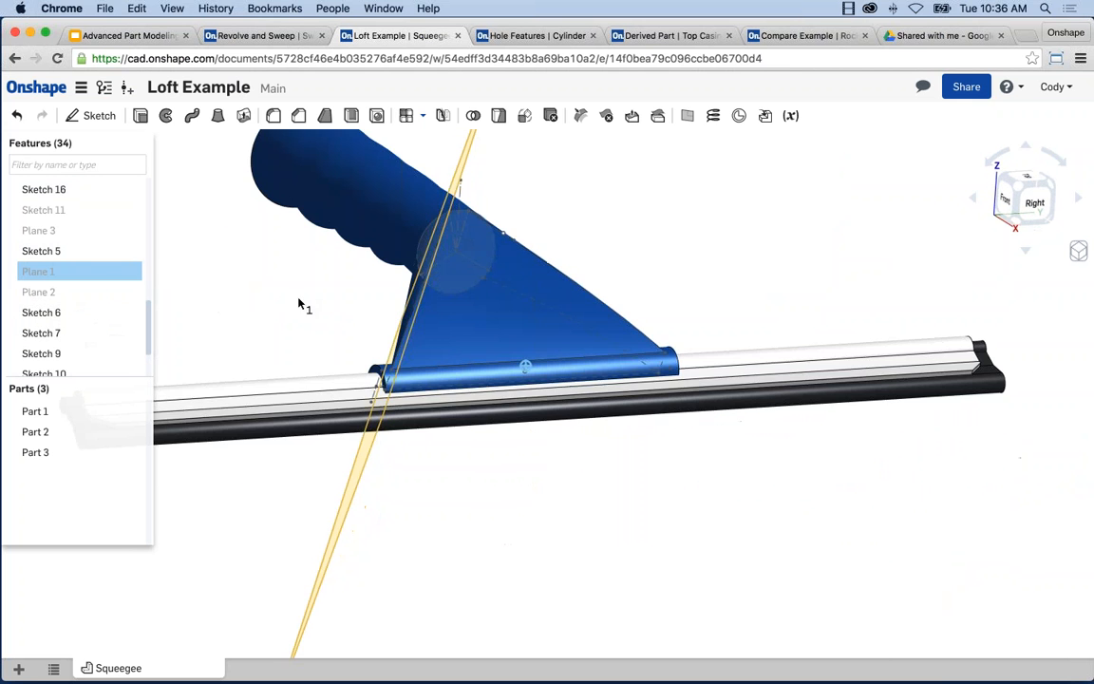
left_click(80, 298)
right_click_drag(465, 471, 462, 513)
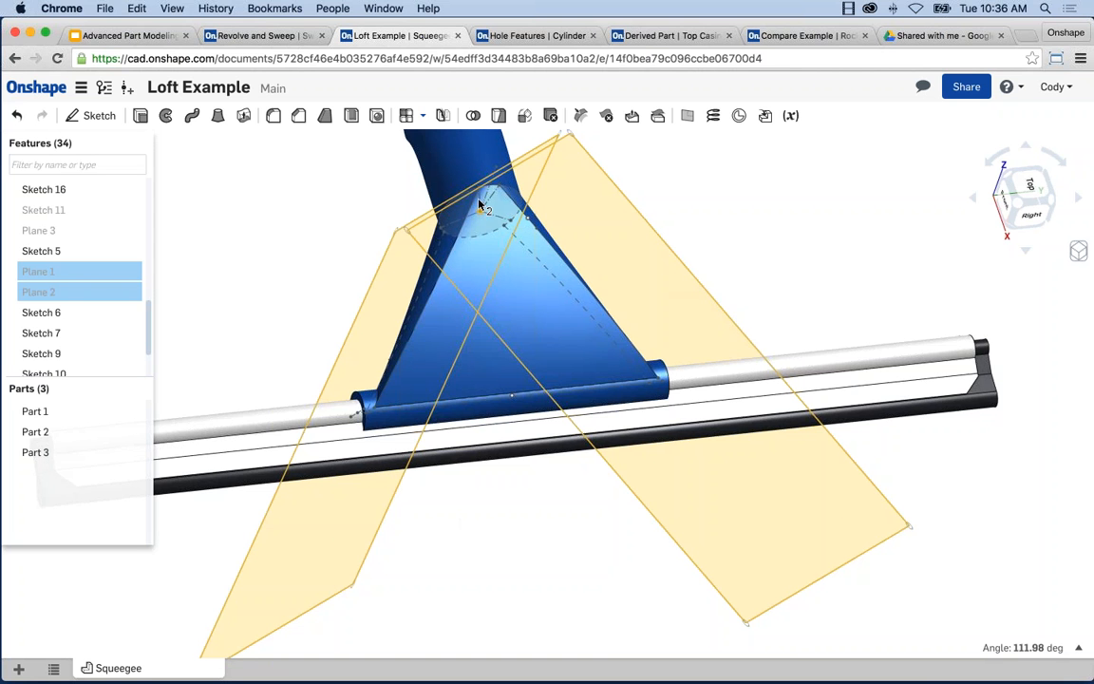
left_click(435, 366)
right_click_drag(568, 533, 529, 465)
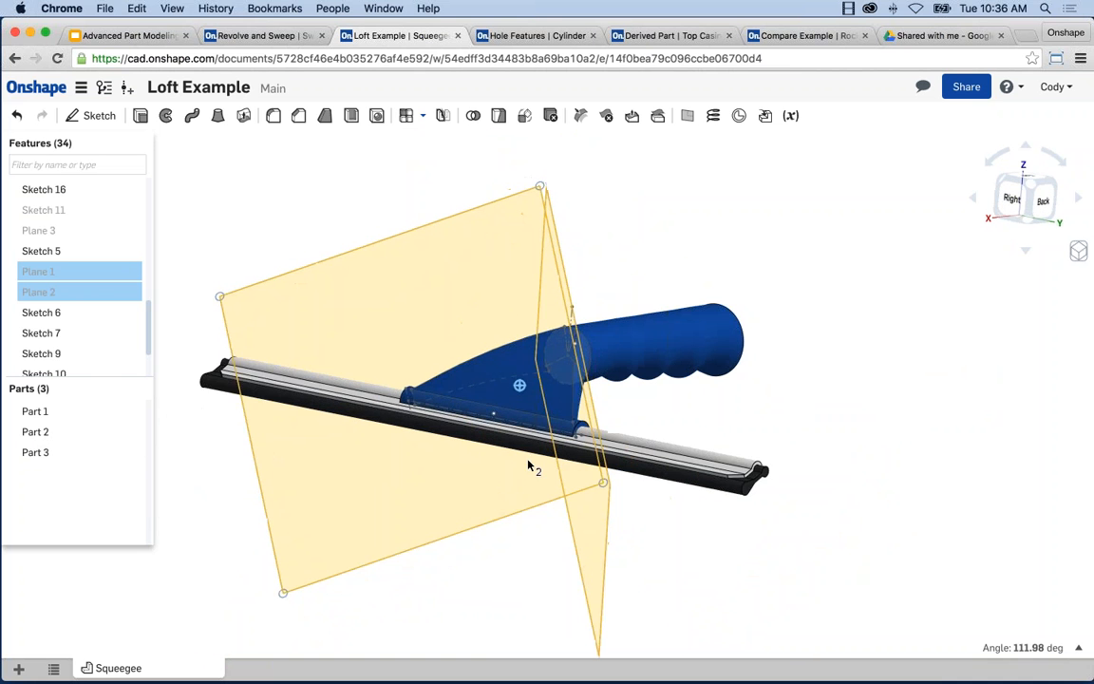
left_click(320, 236)
right_click_drag(320, 235, 500, 328)
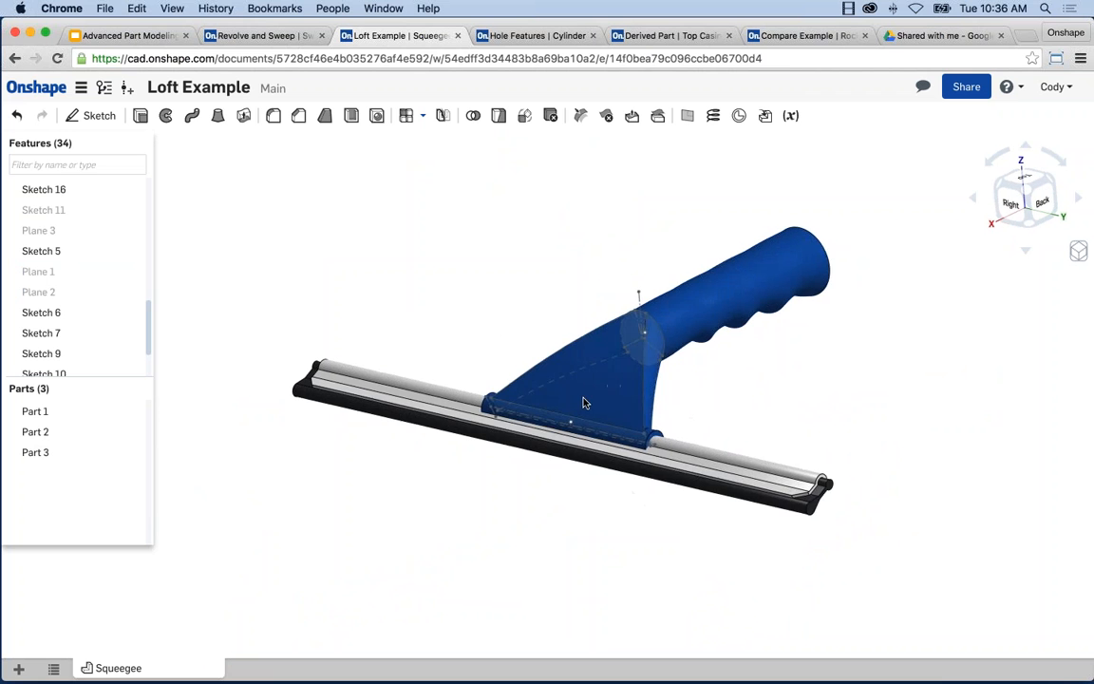
scroll(584, 401, "up", 3)
middle_click_drag(612, 420, 588, 422)
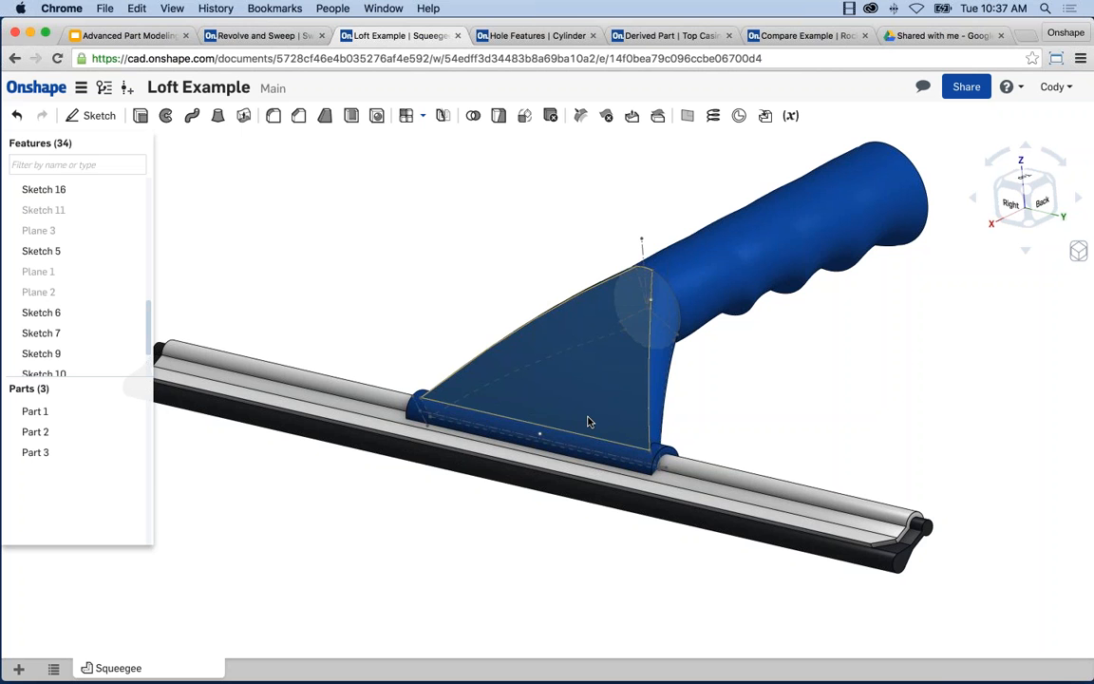
Step: Switch to the Hole Features document and fit the Cylinder part in the view
left_click(537, 36)
scroll(600, 229, "down", 1)
key("f")
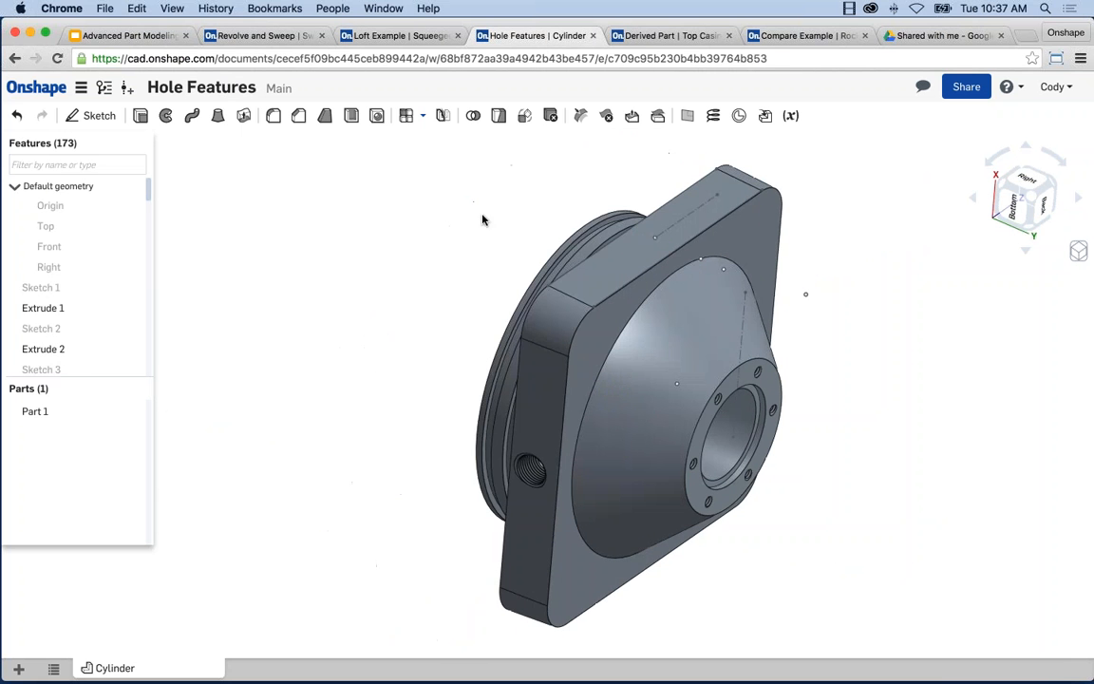
middle_click_drag(558, 248, 552, 243)
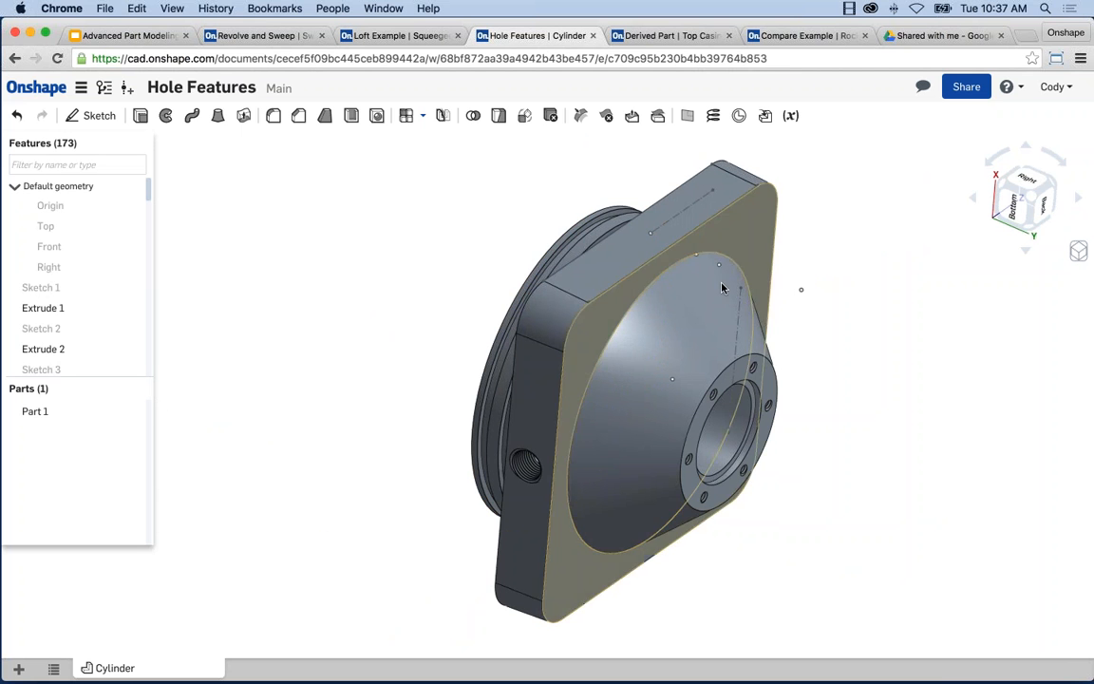
middle_click_drag(773, 393, 758, 395)
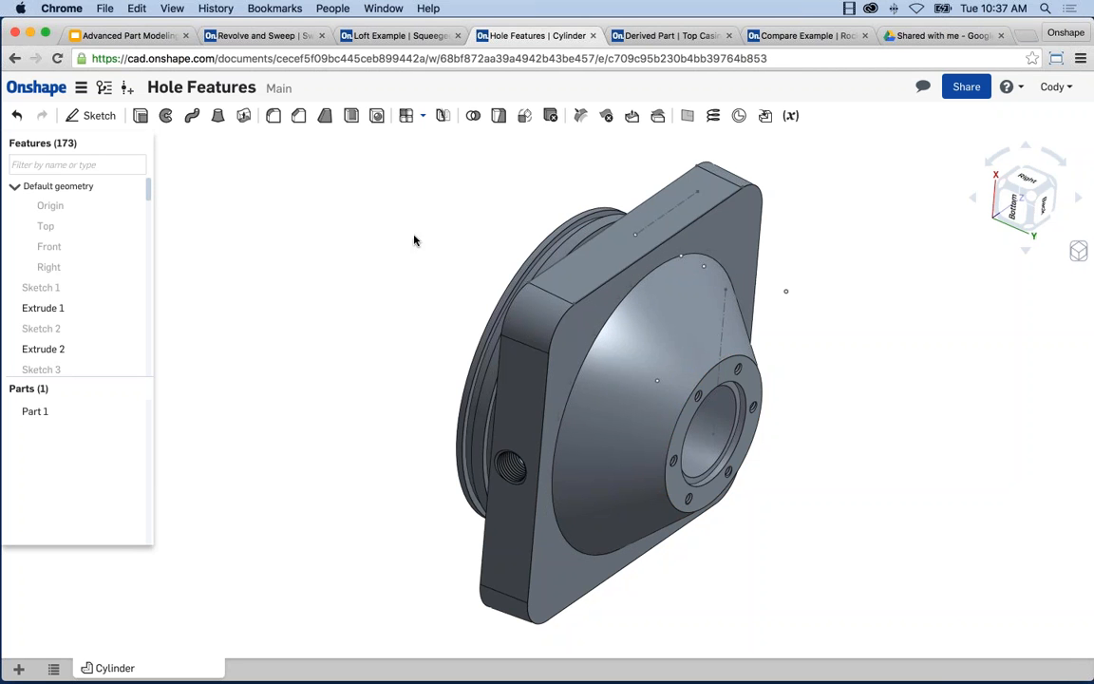
middle_click_drag(429, 213, 412, 201)
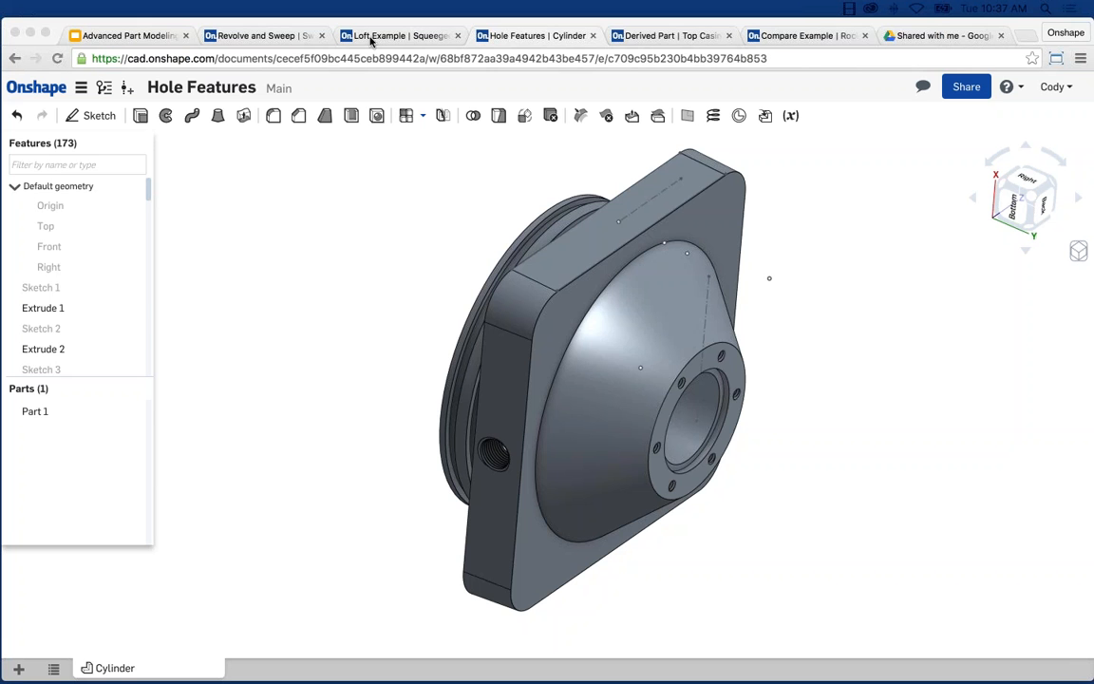
Step: Return to the Loft Example document, reopen Plane 2 to review its three defining vertices, and close it
left_click(402, 36)
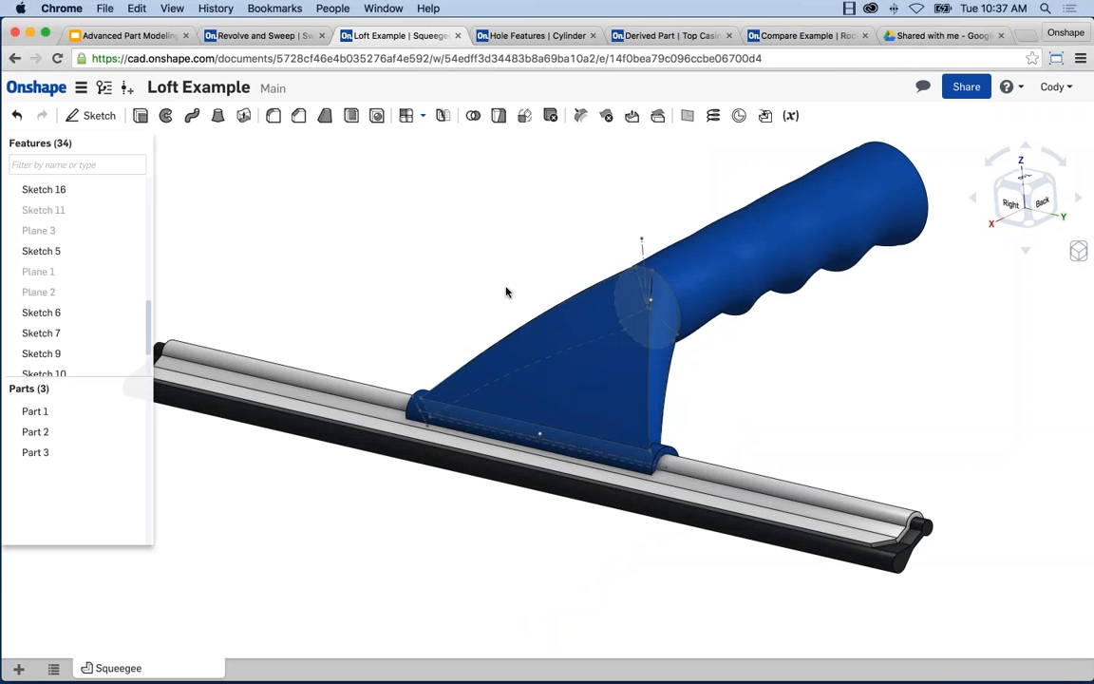
scroll(513, 288, "down", 3)
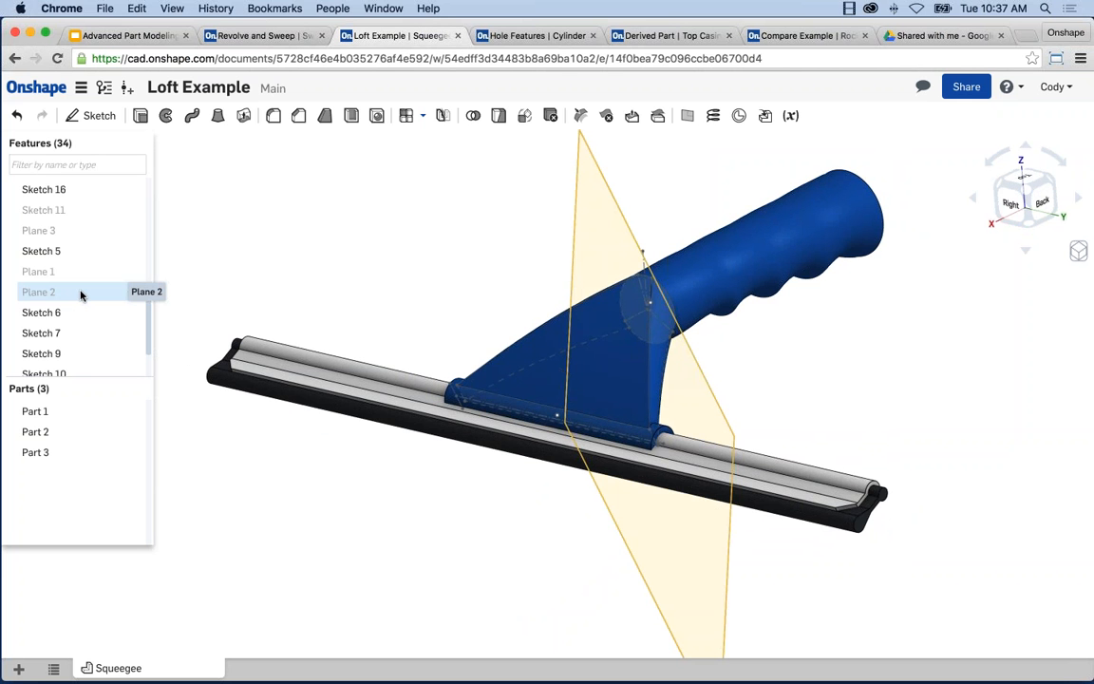
right_click_drag(506, 286, 231, 300)
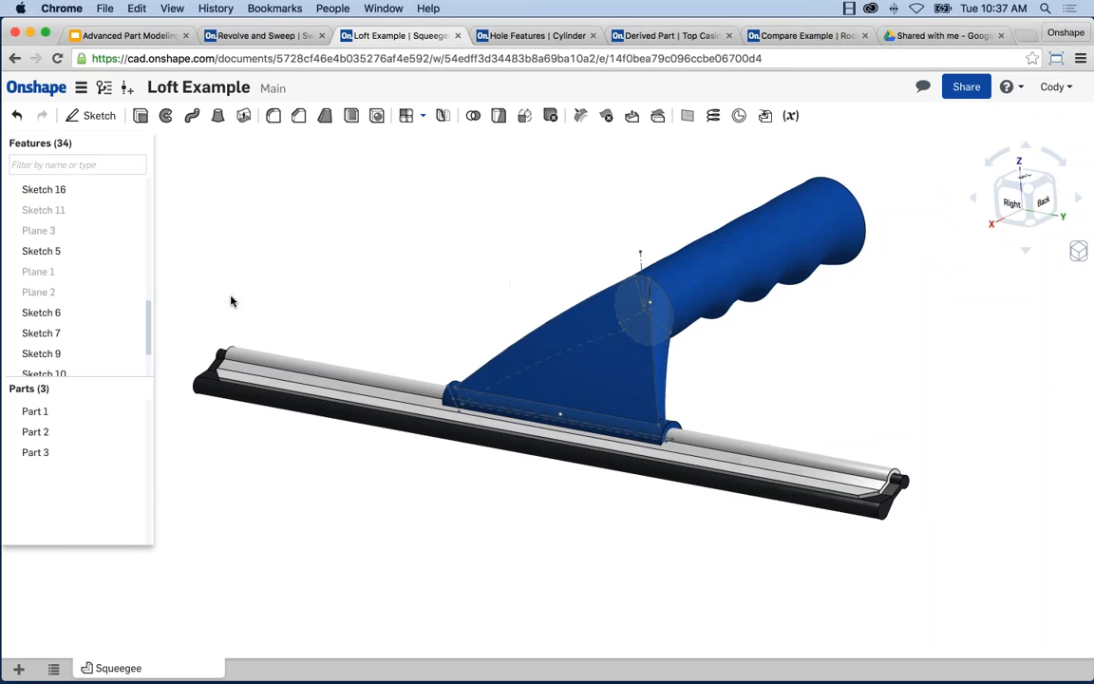
right_click(64, 291)
left_click(90, 323)
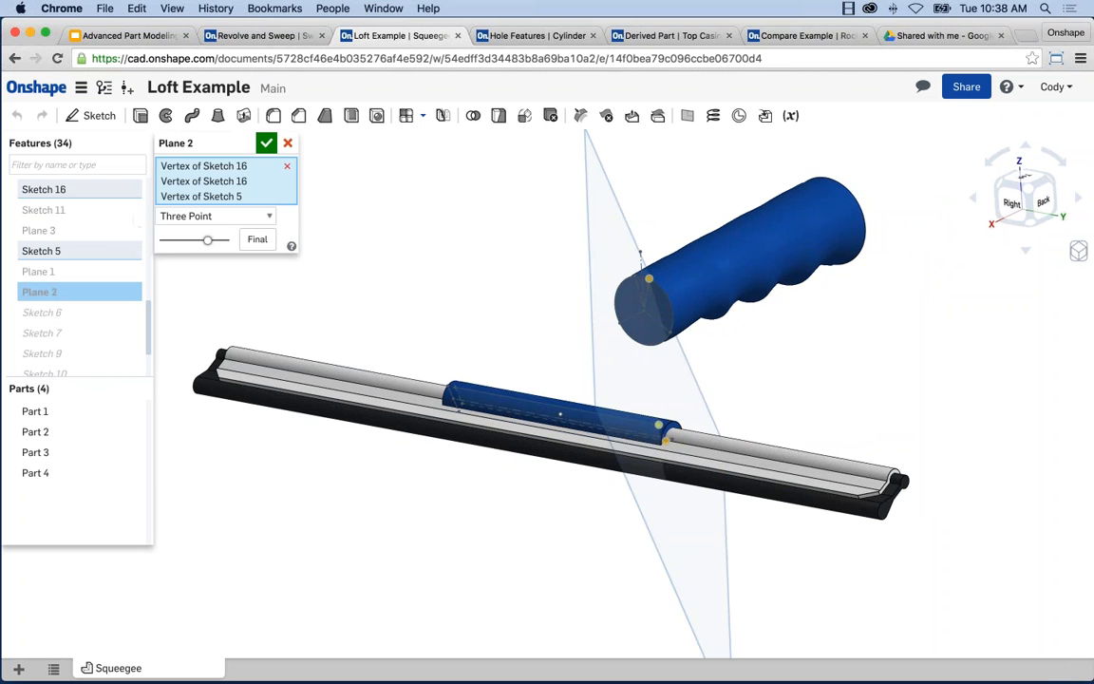
left_click(266, 142)
scroll(432, 275, "up", 5)
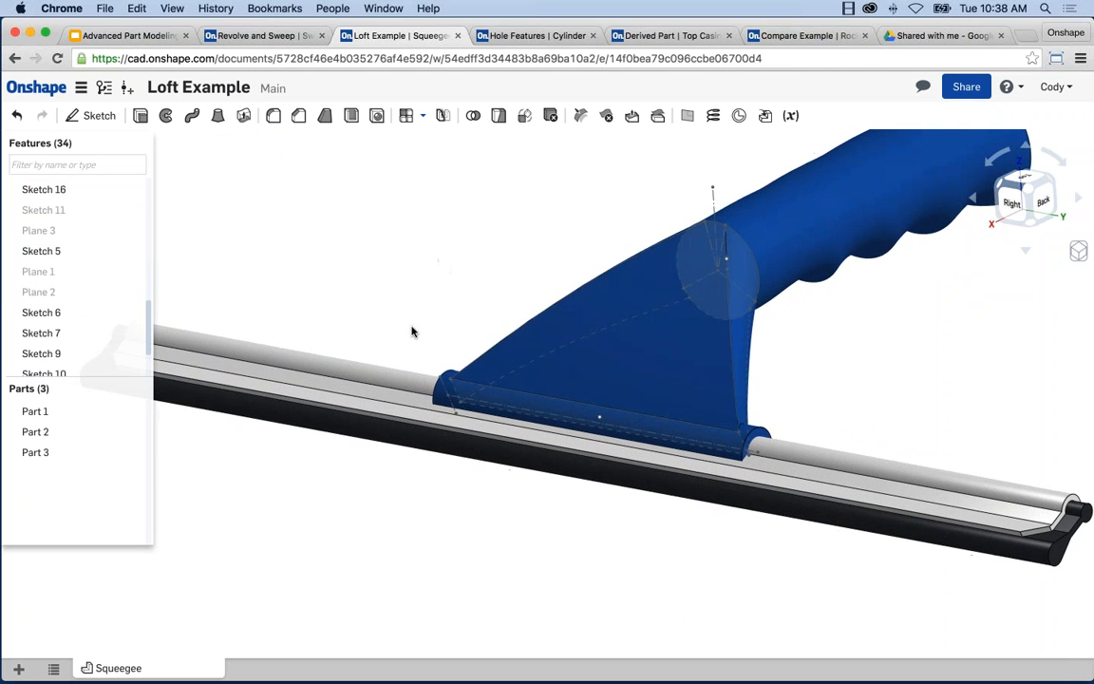
Step: Switch back to the Hole Features document and start a Hole feature with Counterbore style and Through termination
left_click(530, 35)
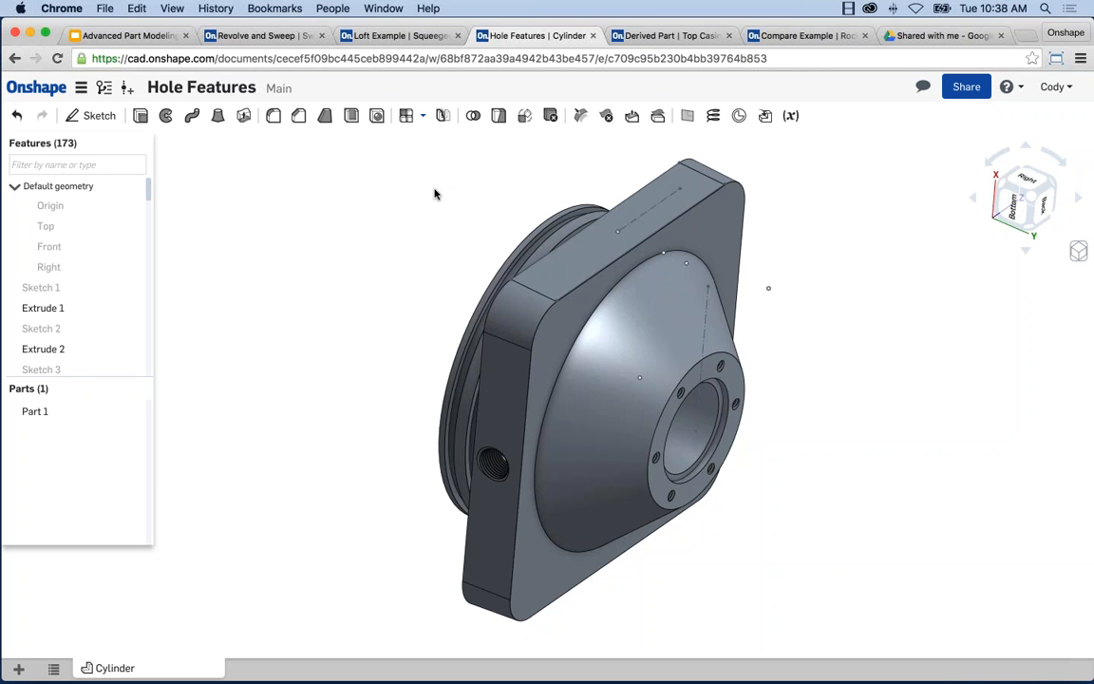
left_click(377, 117)
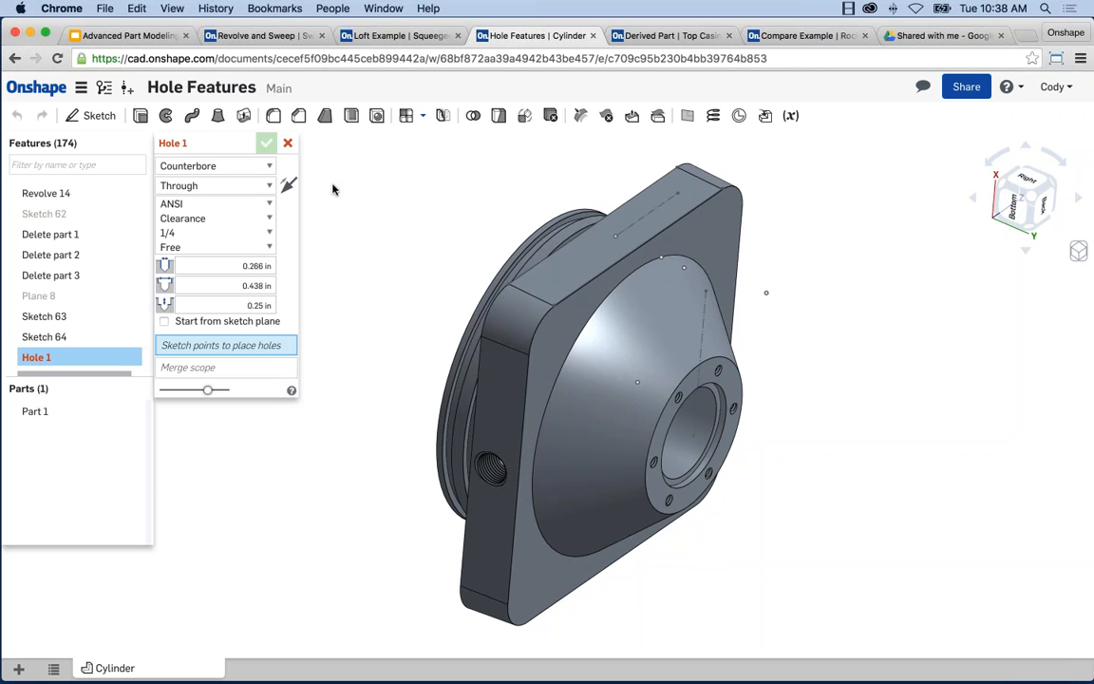
left_click(235, 167)
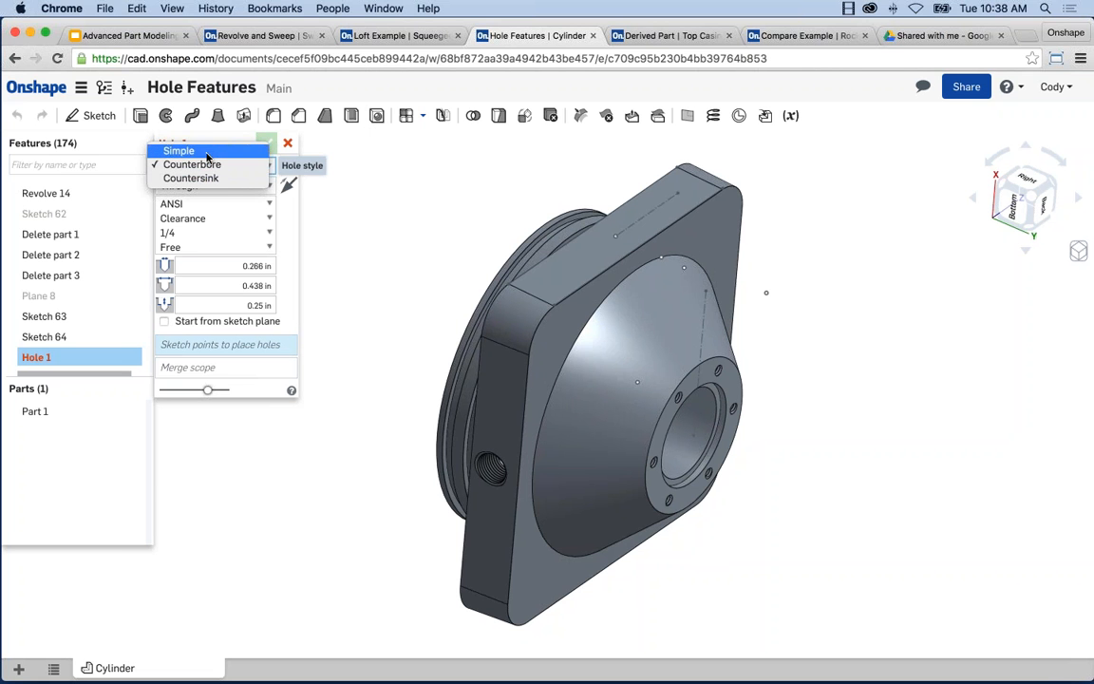
left_click(218, 165)
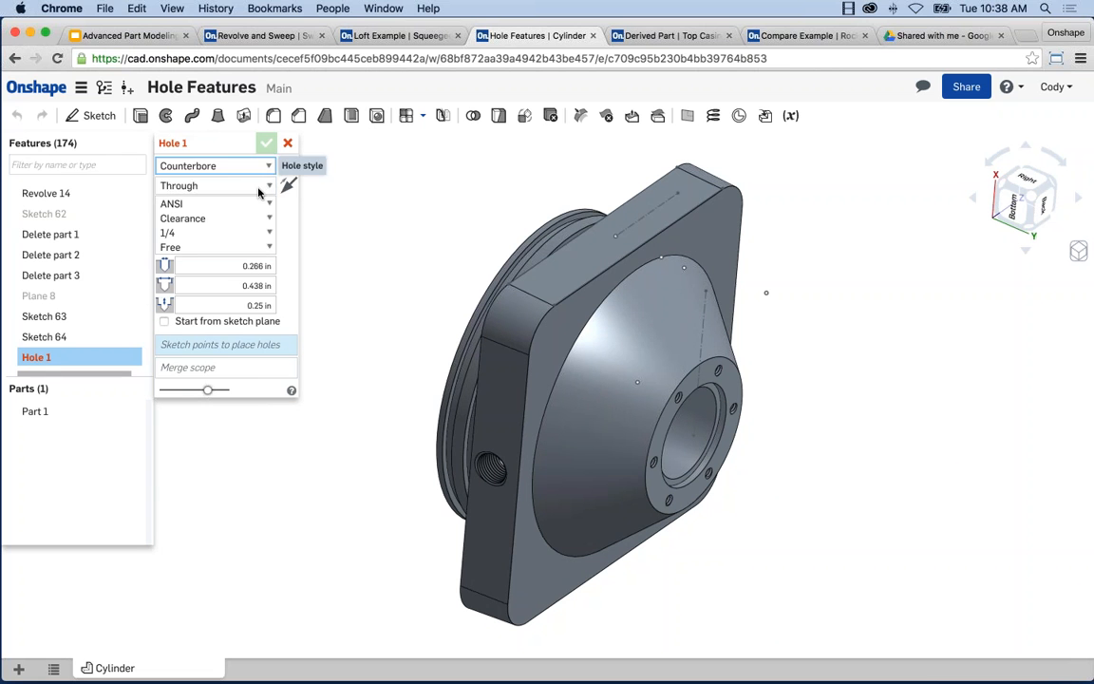
left_click(243, 190)
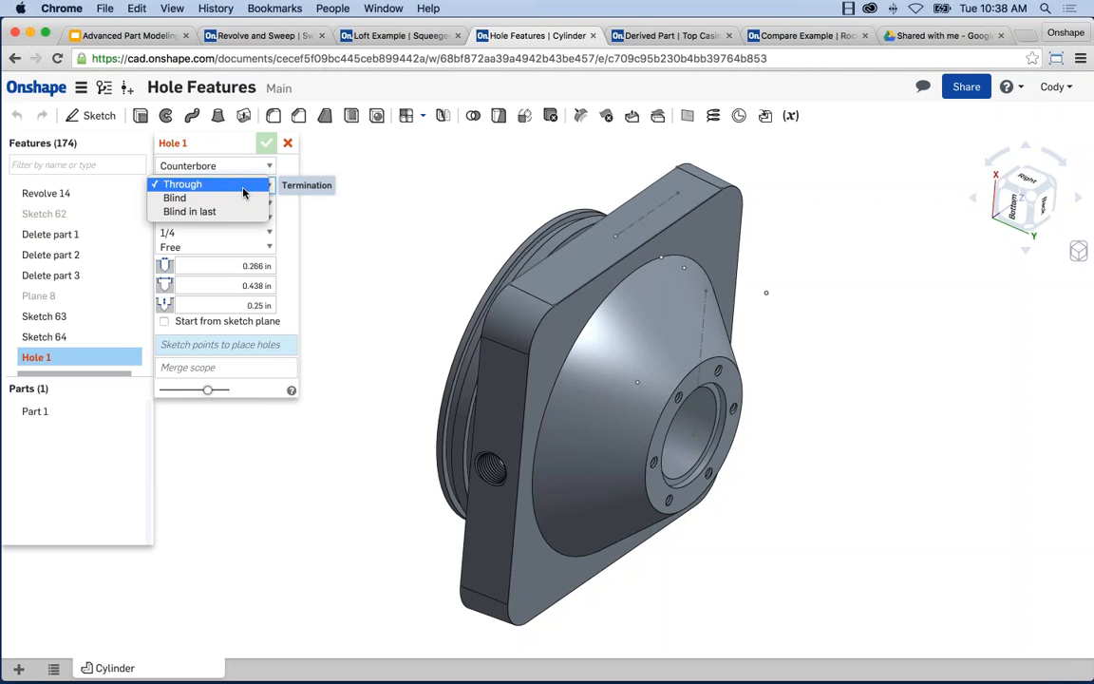
left_click(190, 184)
Step: Specify the hole as ANSI standard, Clearance type, size 1/4 with Free fit
left_click(218, 204)
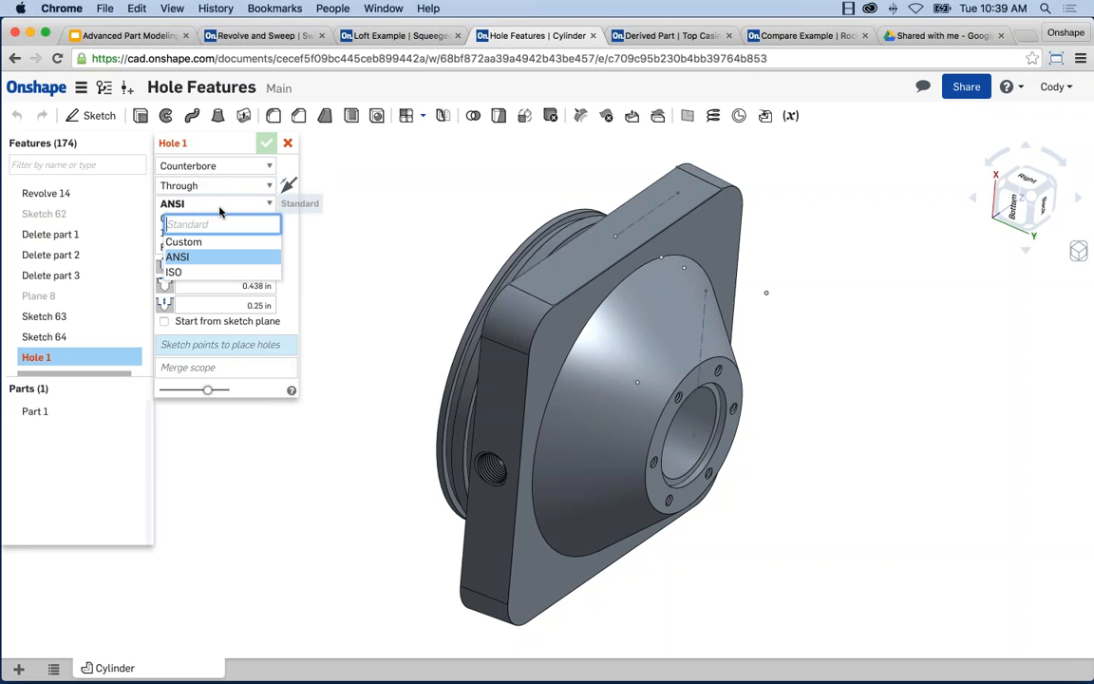
left_click(176, 256)
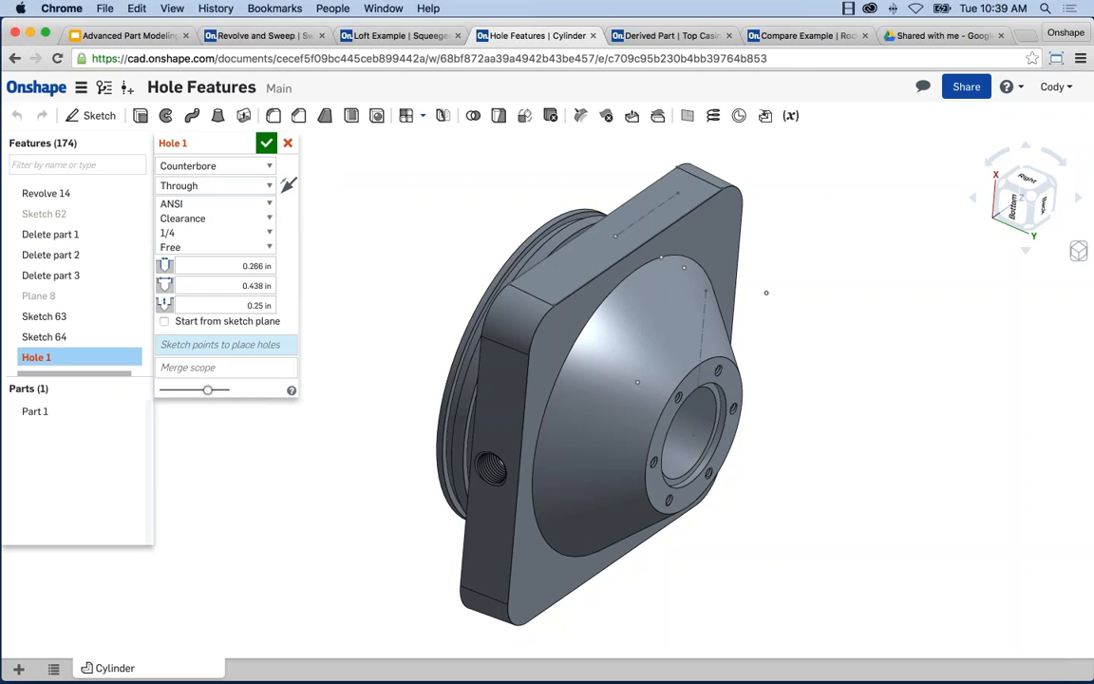
left_click(202, 221)
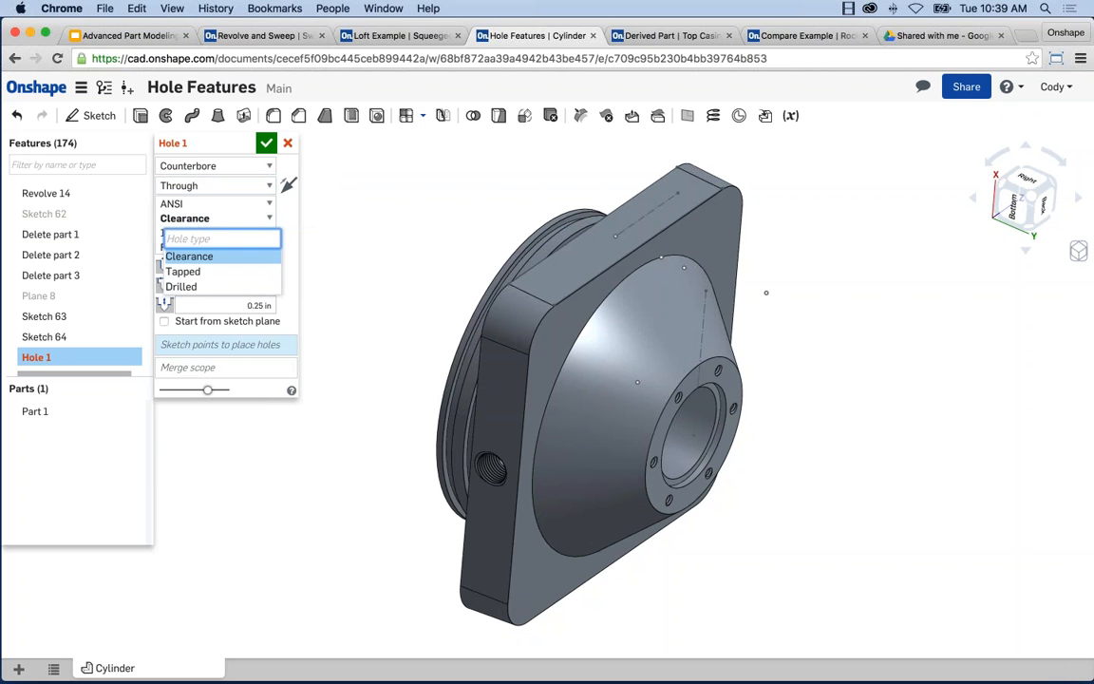
left_click(206, 253)
left_click(177, 233)
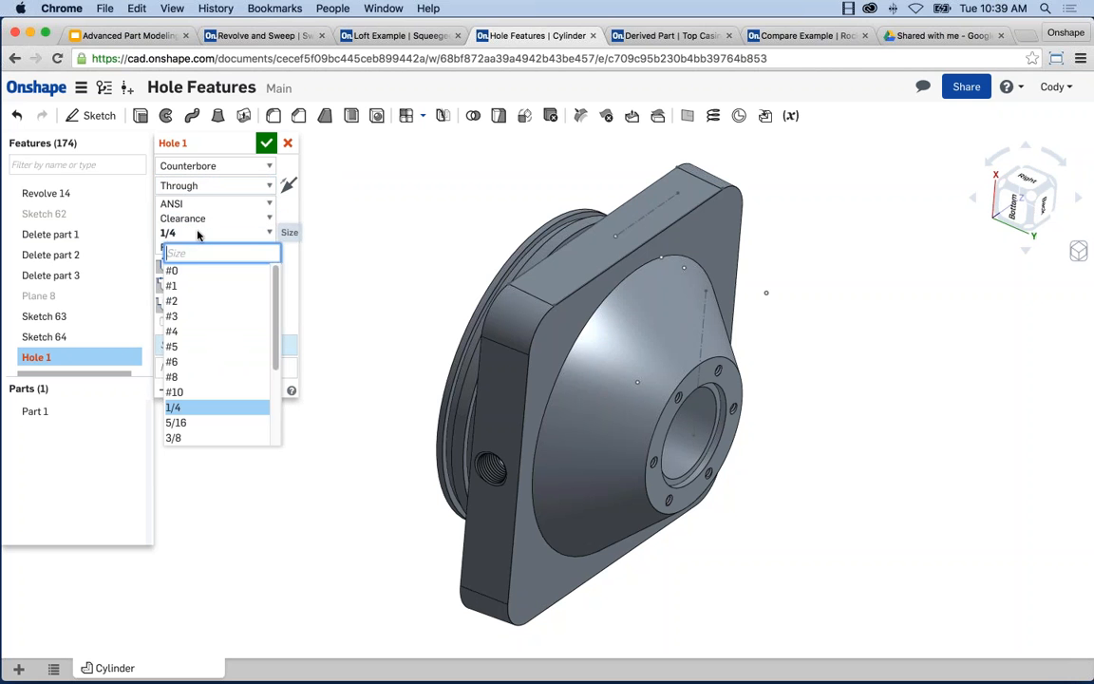
left_click(175, 234)
left_click(207, 247)
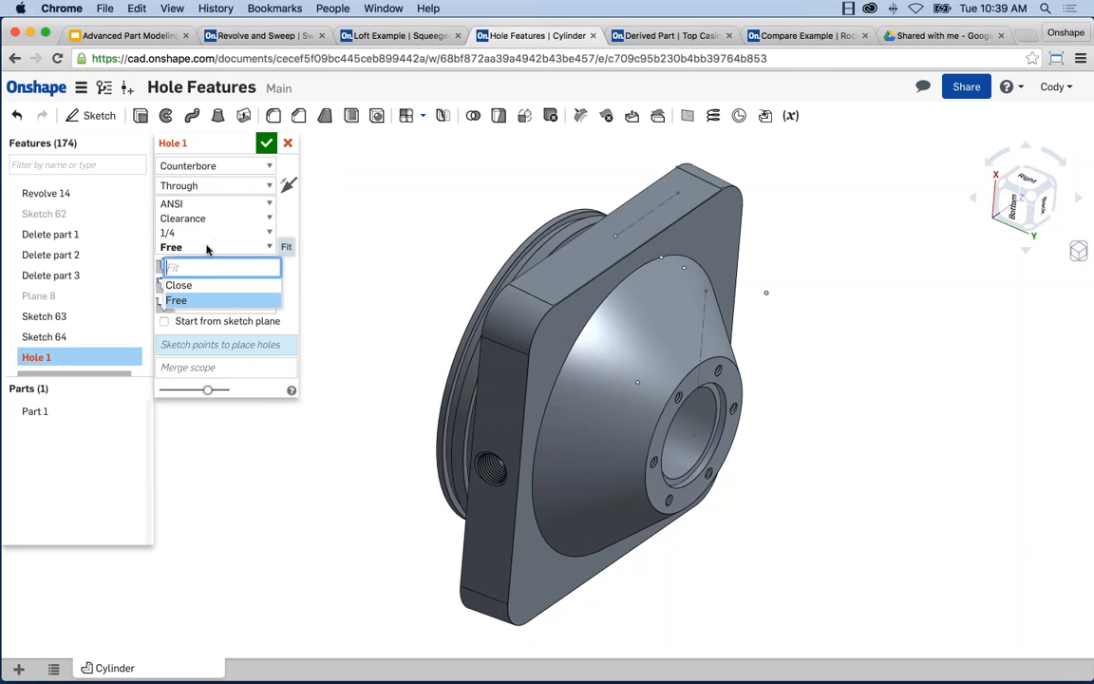
left_click(277, 232)
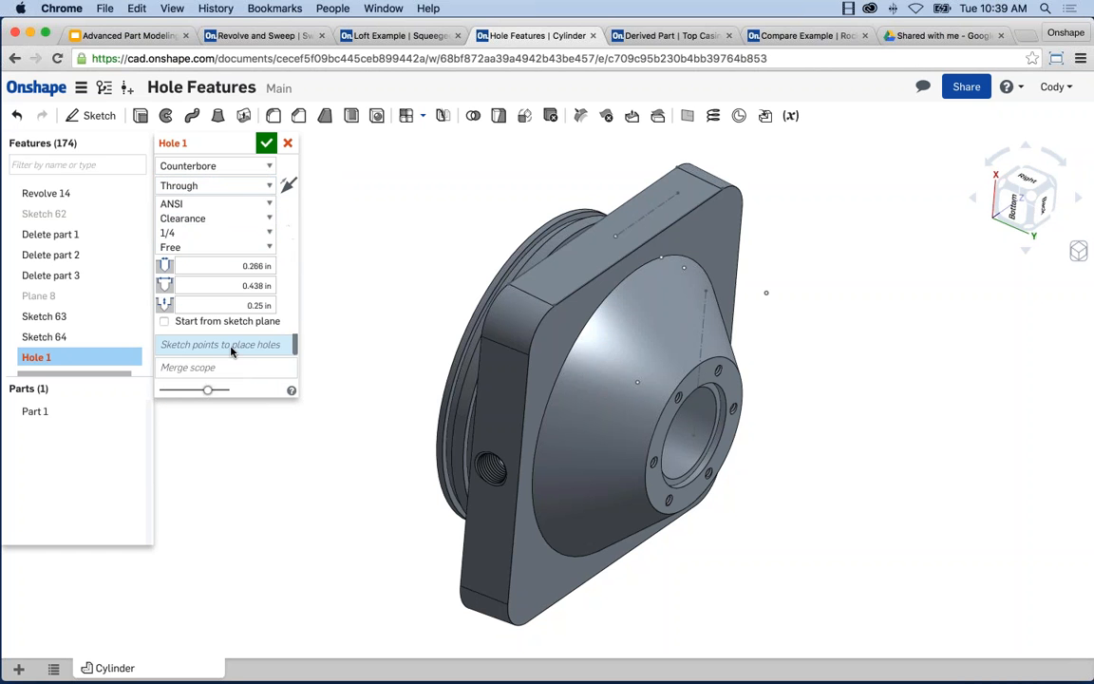
Step: Place the hole at the Sketch 63 point on the square flange's narrow side face and set Part 1 as the merge scope
middle_click_drag(440, 231, 417, 240)
scroll(508, 212, "up", 5)
left_click(661, 289)
left_click(604, 365)
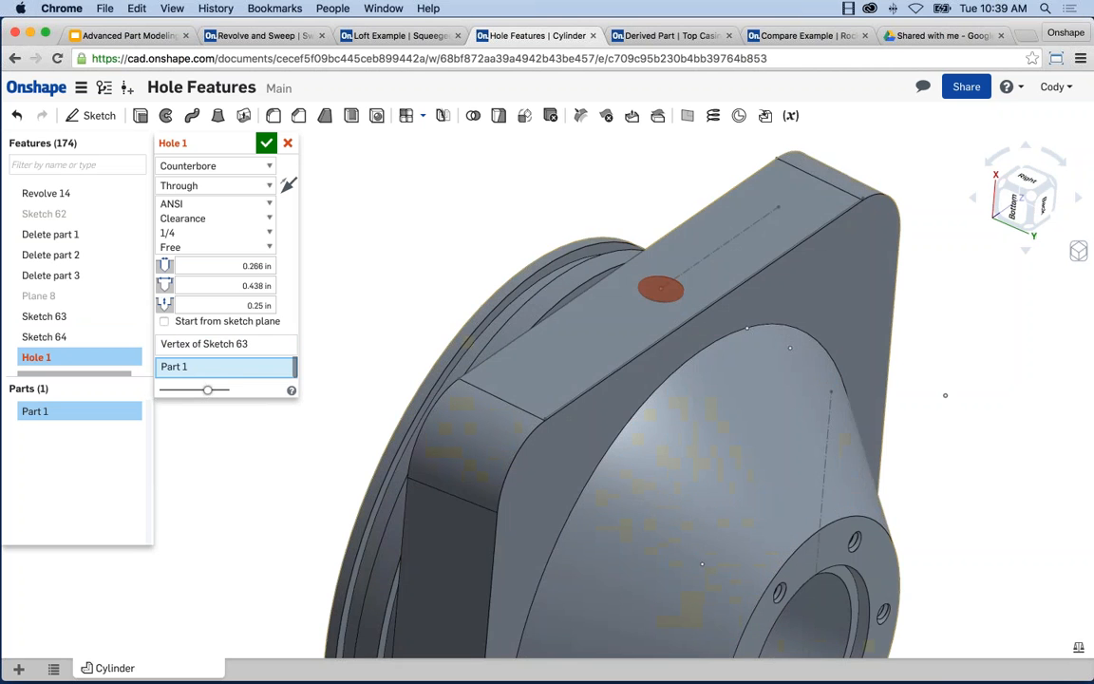
Step: Examine the counterbored hole preview on the flange's side face up close and from several angles
middle_click_drag(614, 363, 593, 328)
scroll(645, 284, "up", 10)
mouse_move(629, 291)
right_mouse_down()
mouse_move(625, 322)
mouse_move(647, 258)
mouse_move(632, 267)
right_mouse_up()
scroll(633, 265, "down", 8)
middle_click_drag(617, 275, 602, 235)
mouse_move(614, 273)
right_mouse_down()
mouse_move(601, 256)
mouse_move(608, 238)
mouse_move(613, 249)
mouse_move(652, 232)
mouse_move(632, 271)
right_mouse_up()
scroll(615, 241, "up", 6)
scroll(632, 271, "down", 3)
middle_click_drag(633, 271, 567, 281)
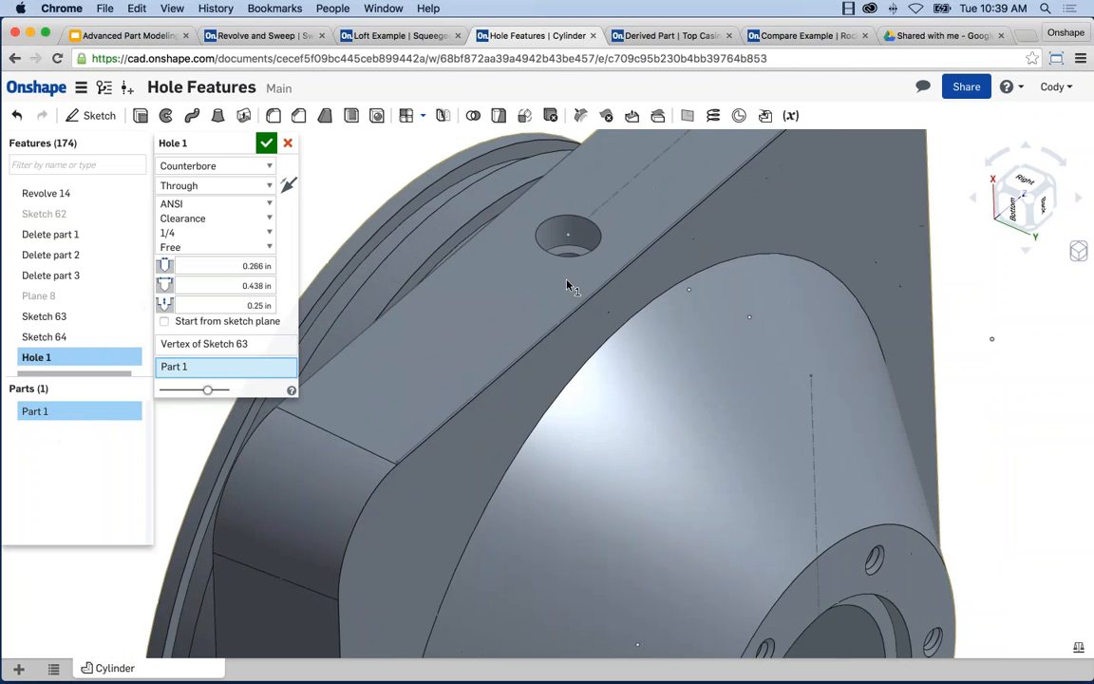
scroll(570, 287, "down", 2)
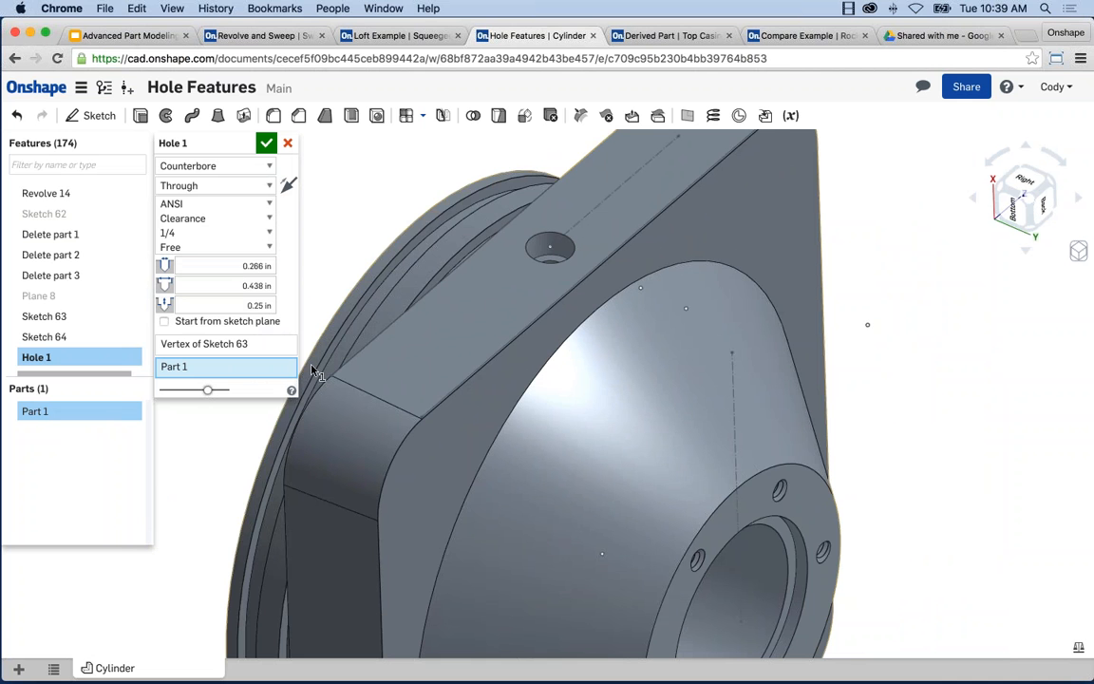
scroll(612, 367, "down", 2)
middle_click_drag(682, 363, 643, 363)
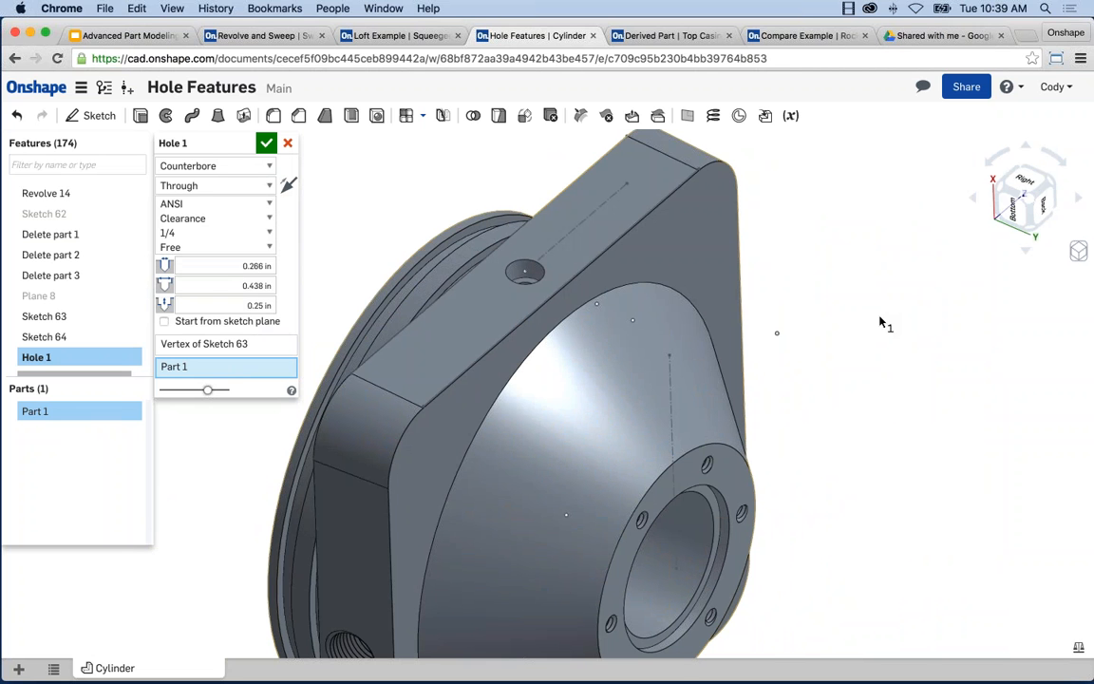
Step: Add the Sketch 63 point floating above the conical face as a second location for the hole
right_click_drag(852, 411, 804, 326)
scroll(560, 326, "up", 5)
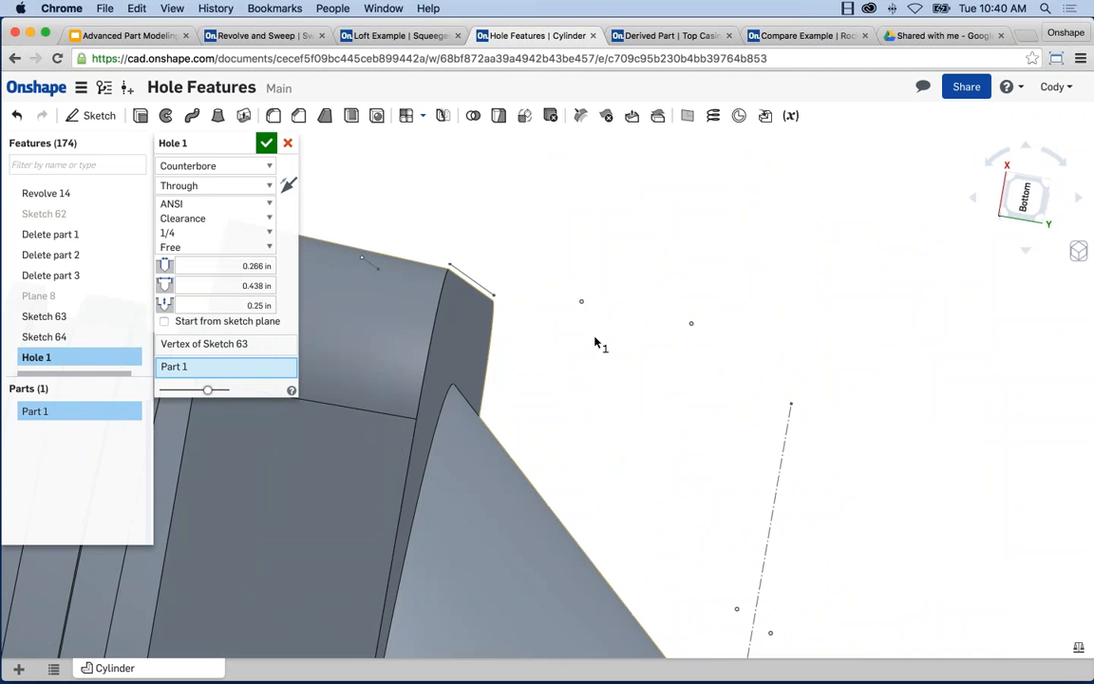
right_click_drag(632, 245, 604, 268)
scroll(796, 264, "down", 5)
middle_click_drag(843, 238, 750, 243)
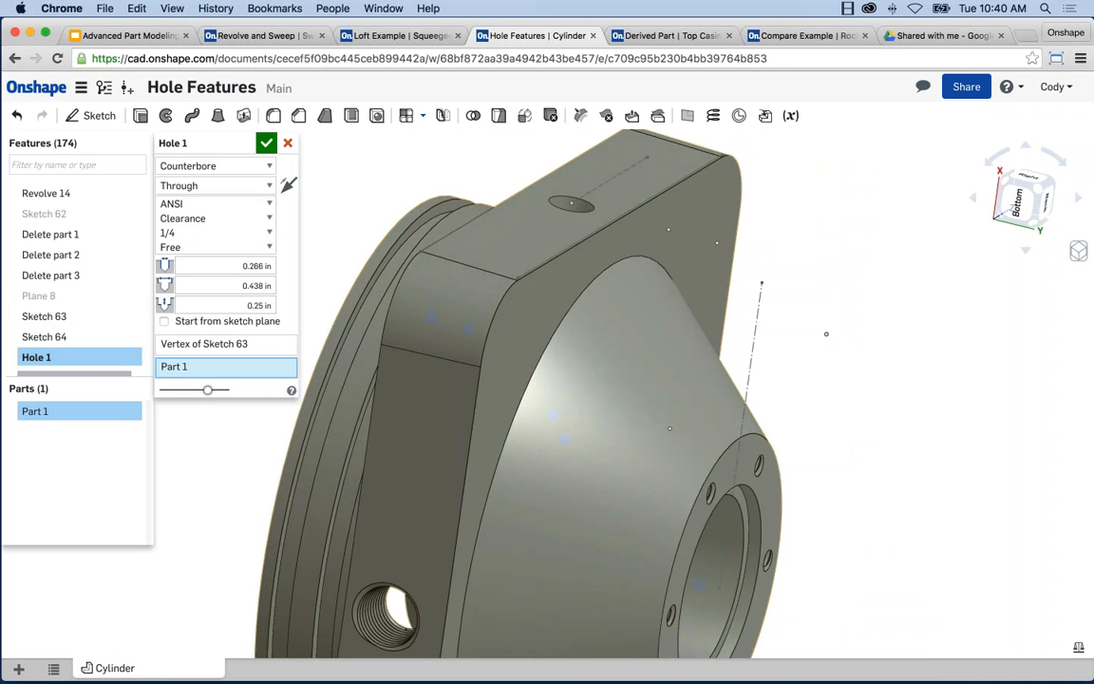
left_click(233, 344)
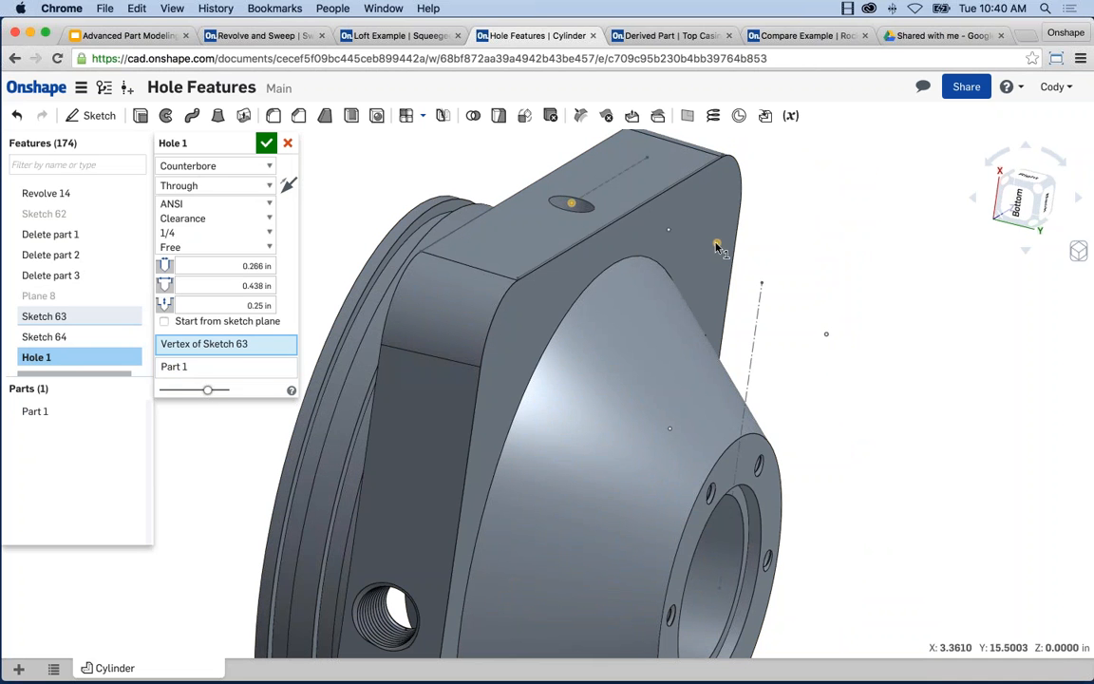
left_click(717, 244)
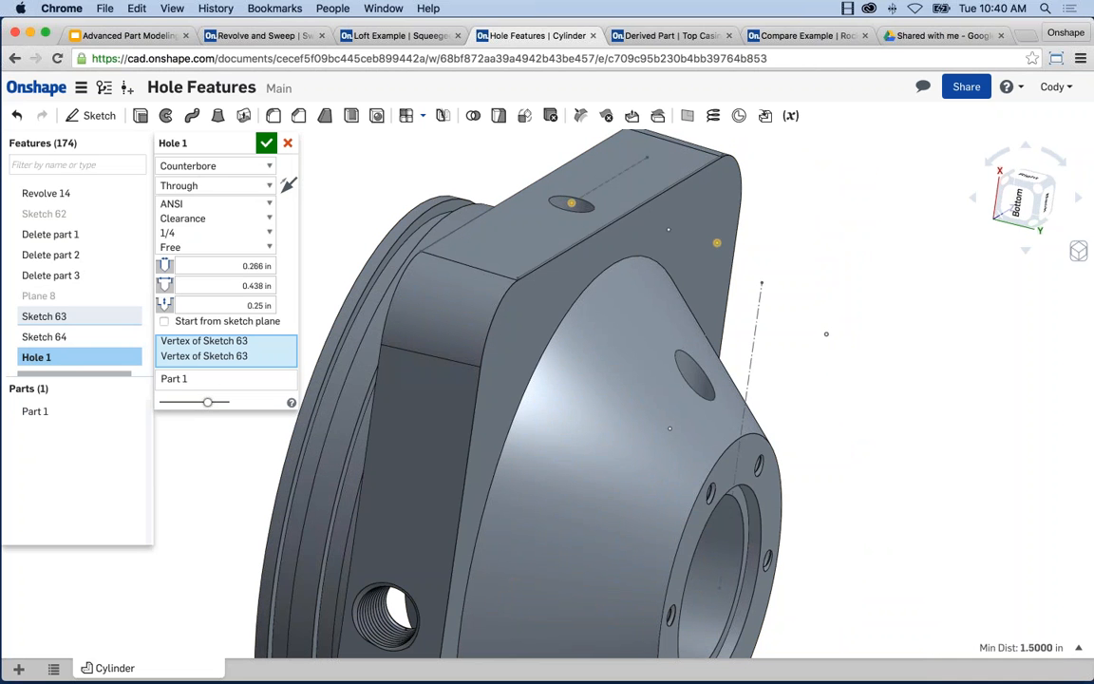
Step: Inspect the second hole on the conical face and add the outlying Sketch 64 point as a third hole location
scroll(722, 232, "up", 6)
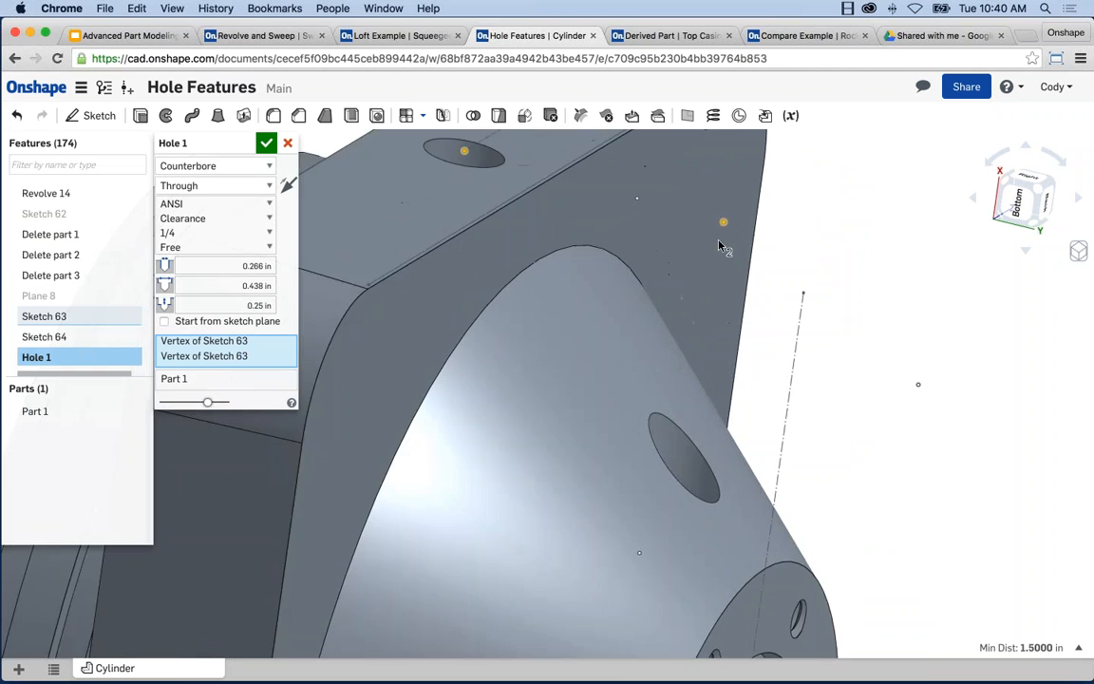
scroll(664, 441, "down", 5)
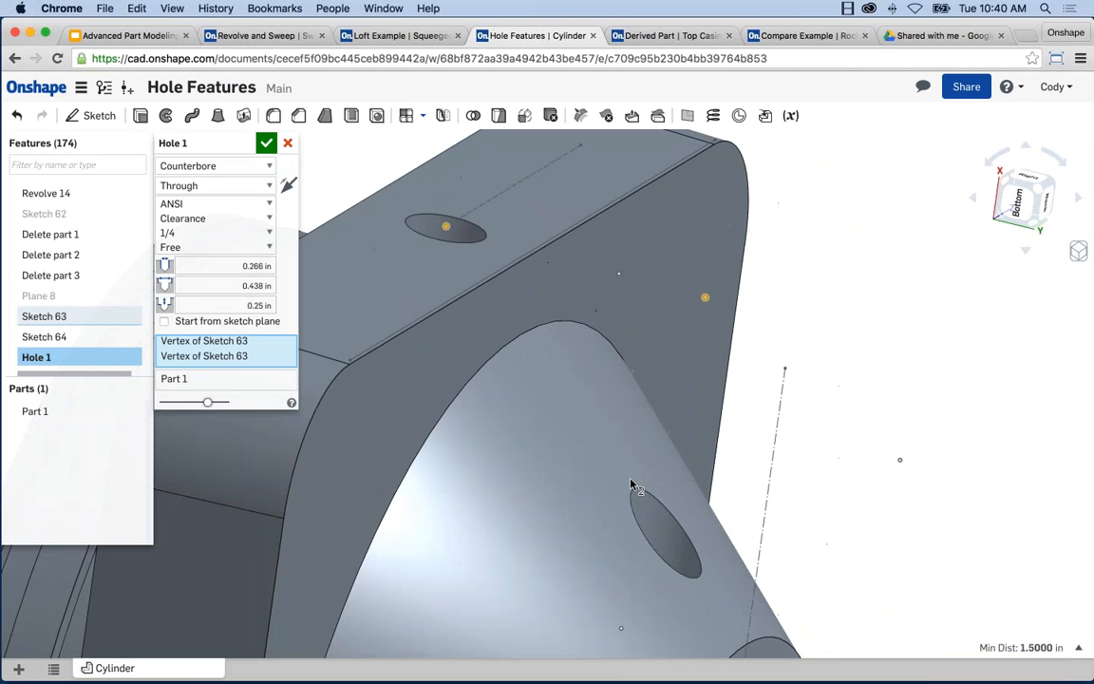
right_click_drag(624, 489, 679, 516)
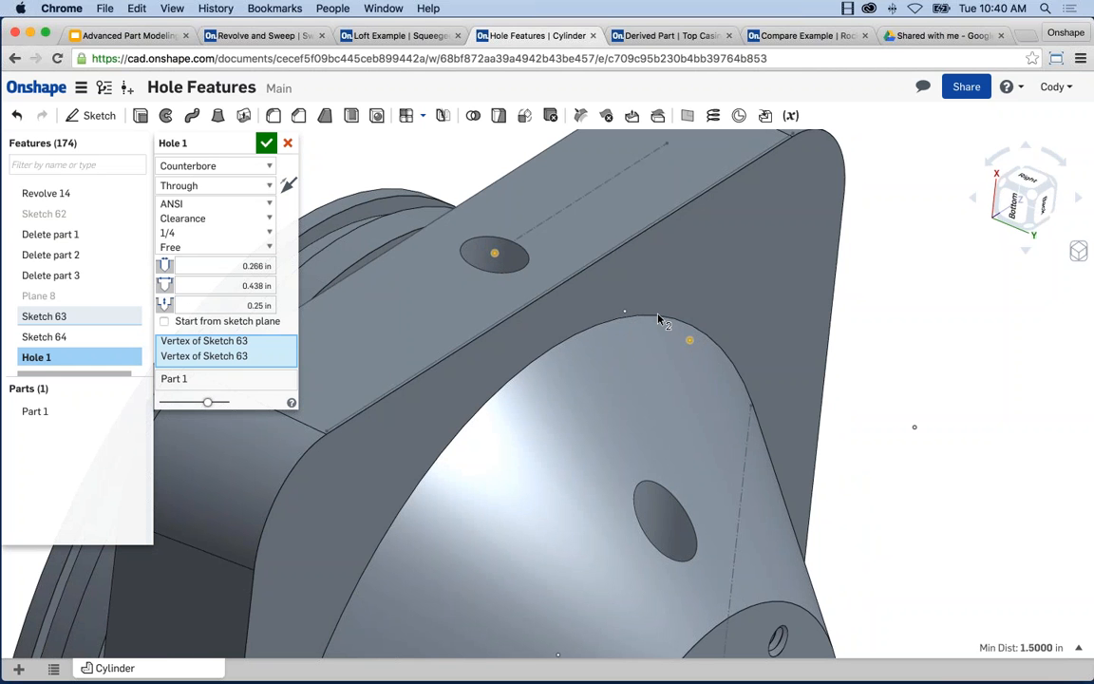
scroll(852, 421, "down", 2)
middle_click_drag(974, 396, 918, 396)
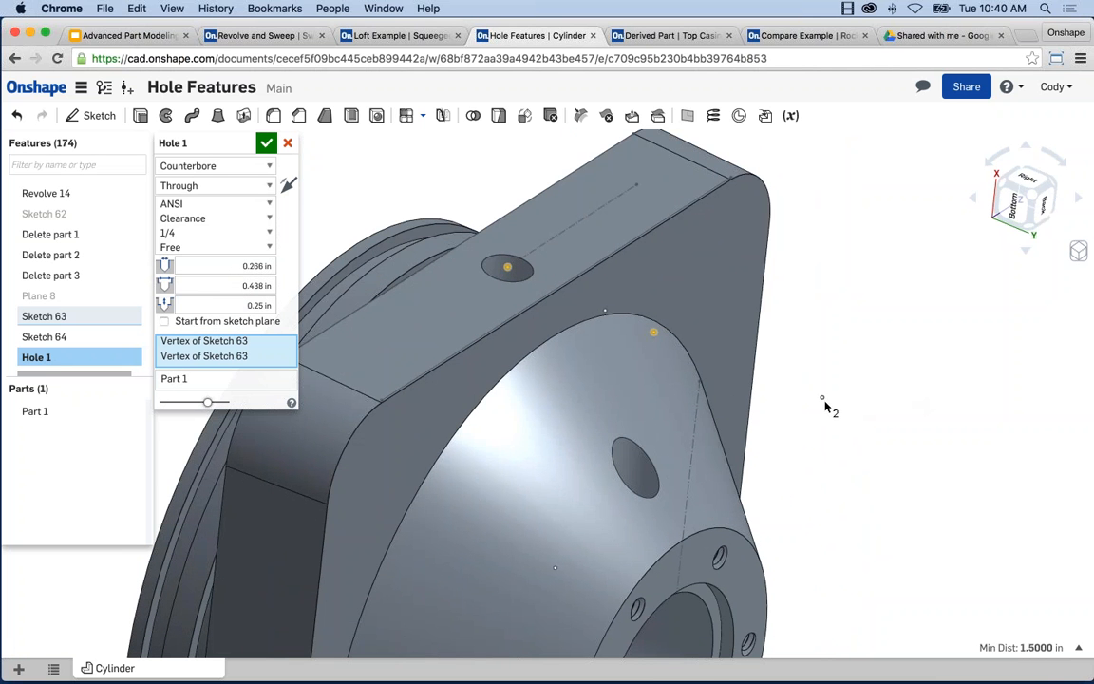
scroll(806, 339, "up", 2)
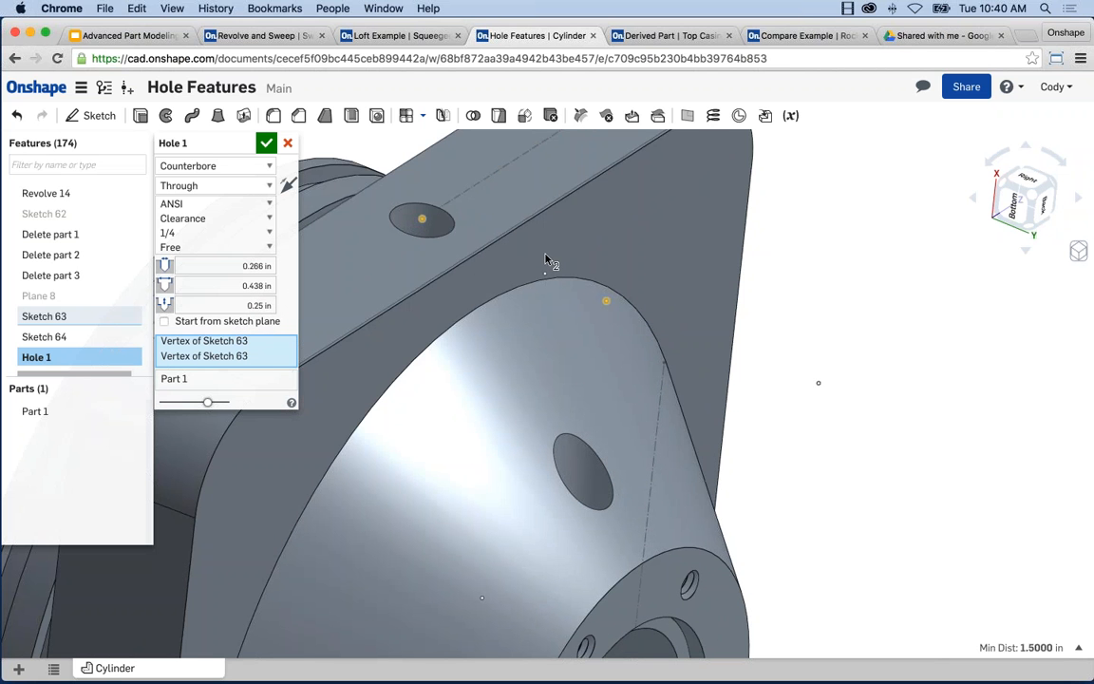
left_click(819, 384)
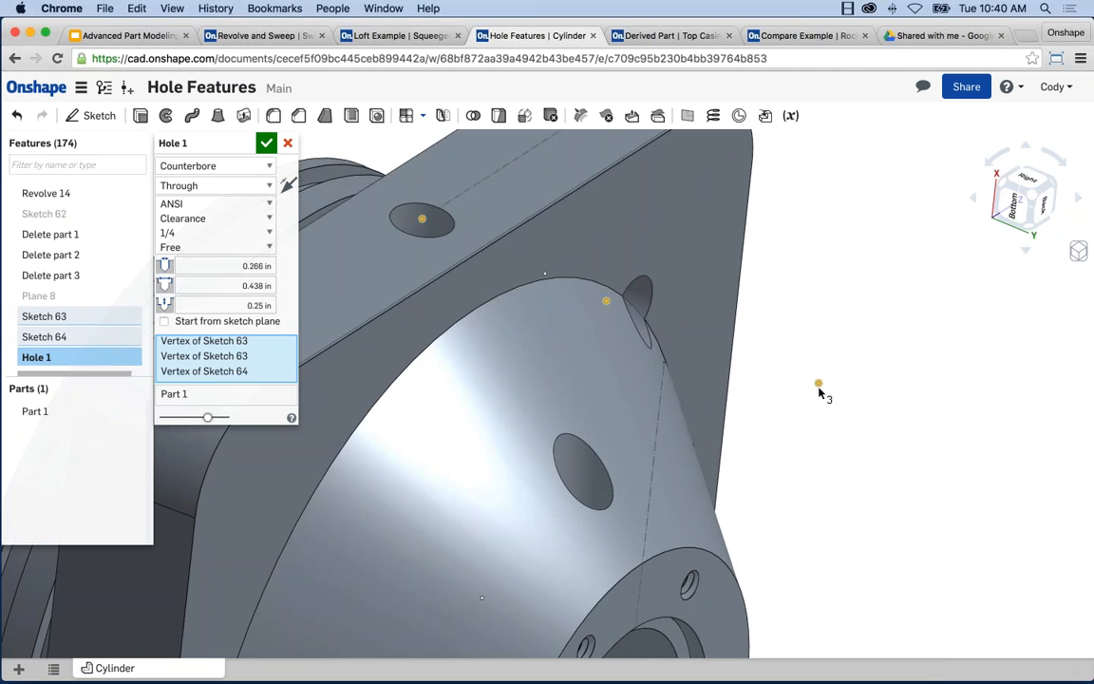
Step: Inspect the third hole where it cuts across the cone and flange face, and accept the Hole feature
right_click_drag(818, 318, 778, 306)
scroll(794, 421, "up", 3)
scroll(799, 452, "up", 3)
scroll(778, 455, "down", 3)
mouse_move(816, 466)
right_mouse_down()
mouse_move(847, 505)
mouse_move(837, 508)
mouse_move(825, 456)
right_mouse_up()
scroll(835, 481, "down", 3)
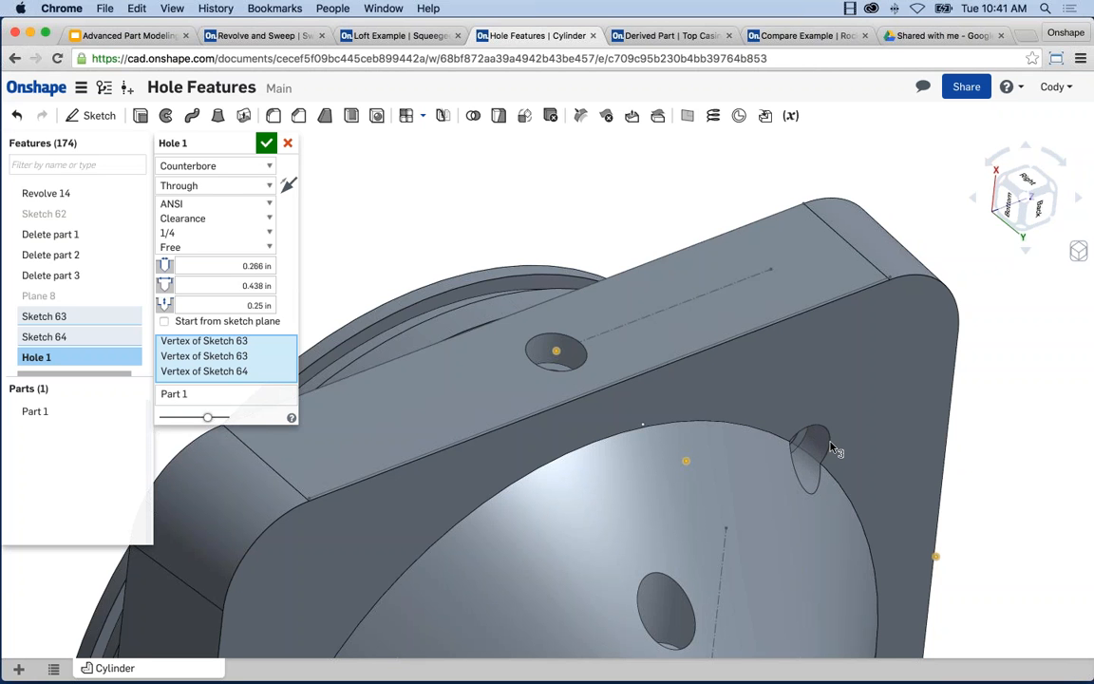
scroll(830, 446, "down", 3)
right_click_drag(799, 475, 834, 480)
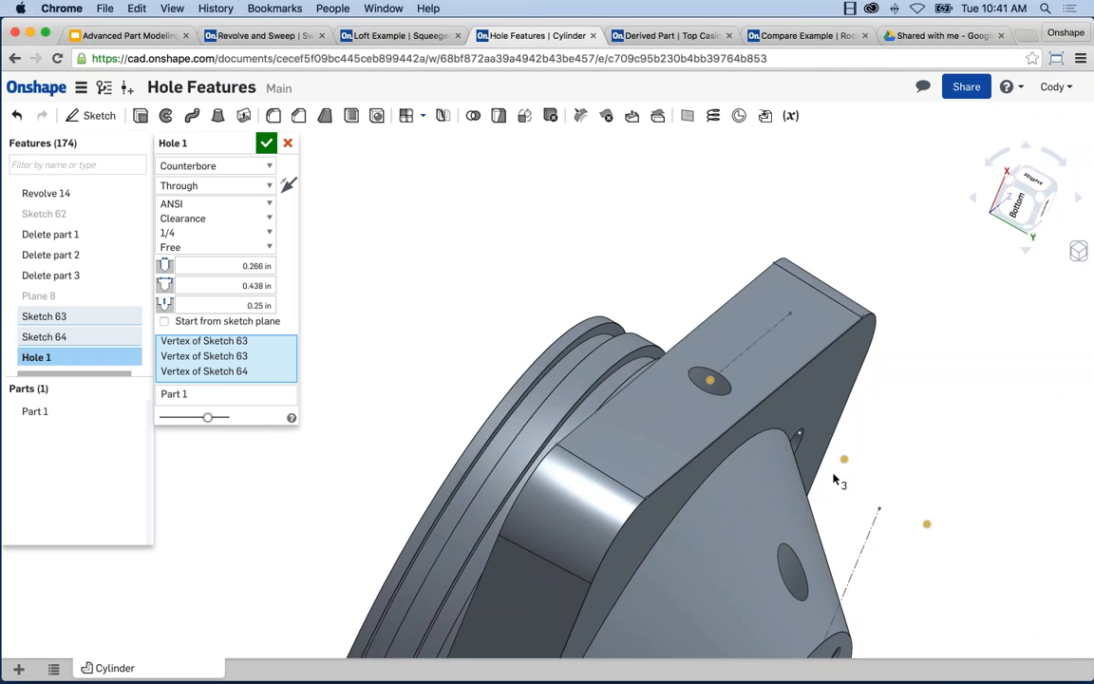
scroll(833, 475, "down", 2)
middle_click_drag(922, 465, 833, 390)
mouse_move(833, 390)
right_mouse_down()
mouse_move(772, 396)
mouse_move(818, 400)
right_mouse_up()
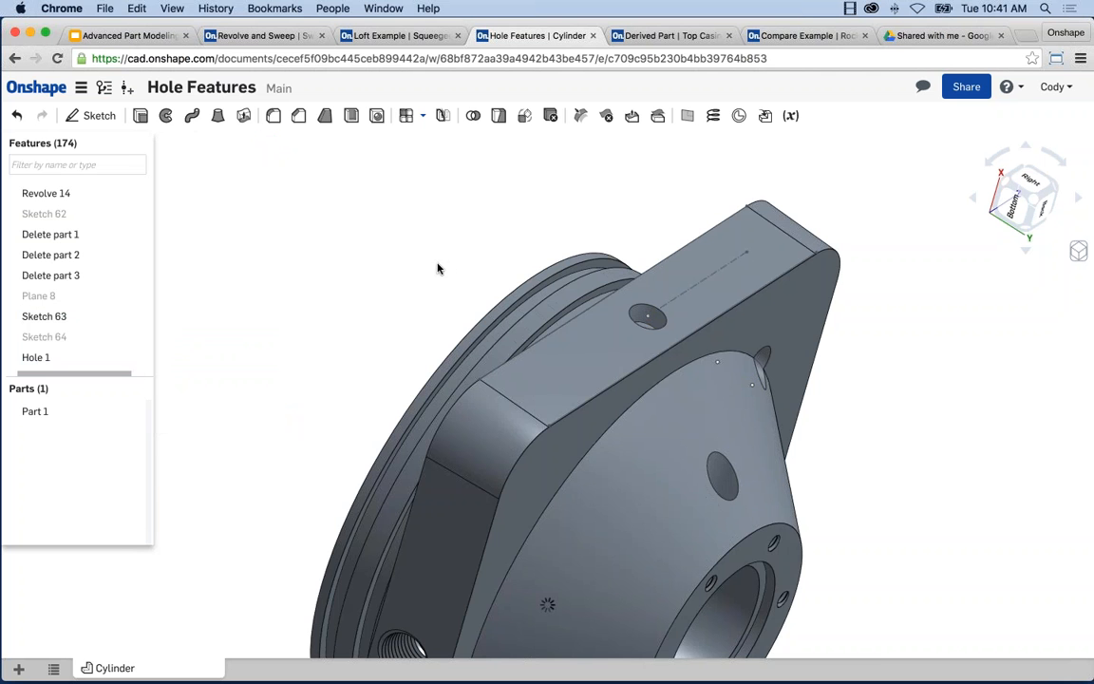
Step: Examine the three finished counterbored holes on the Cylinder part from different angles
right_click_drag(421, 274, 660, 197)
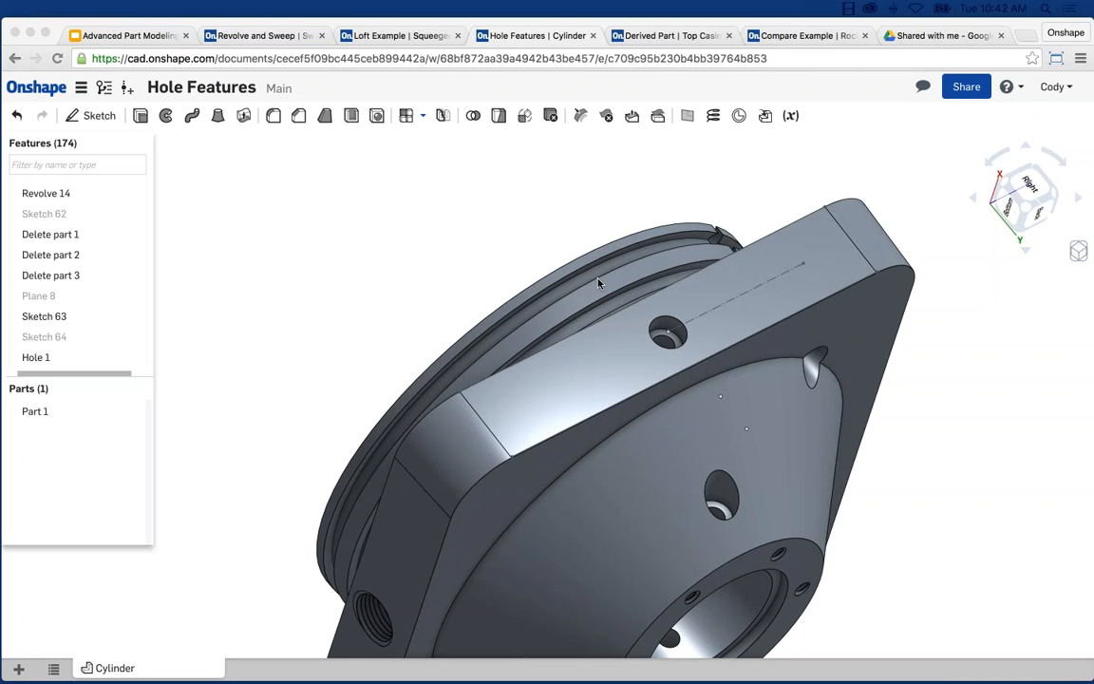
scroll(564, 228, "down", 2)
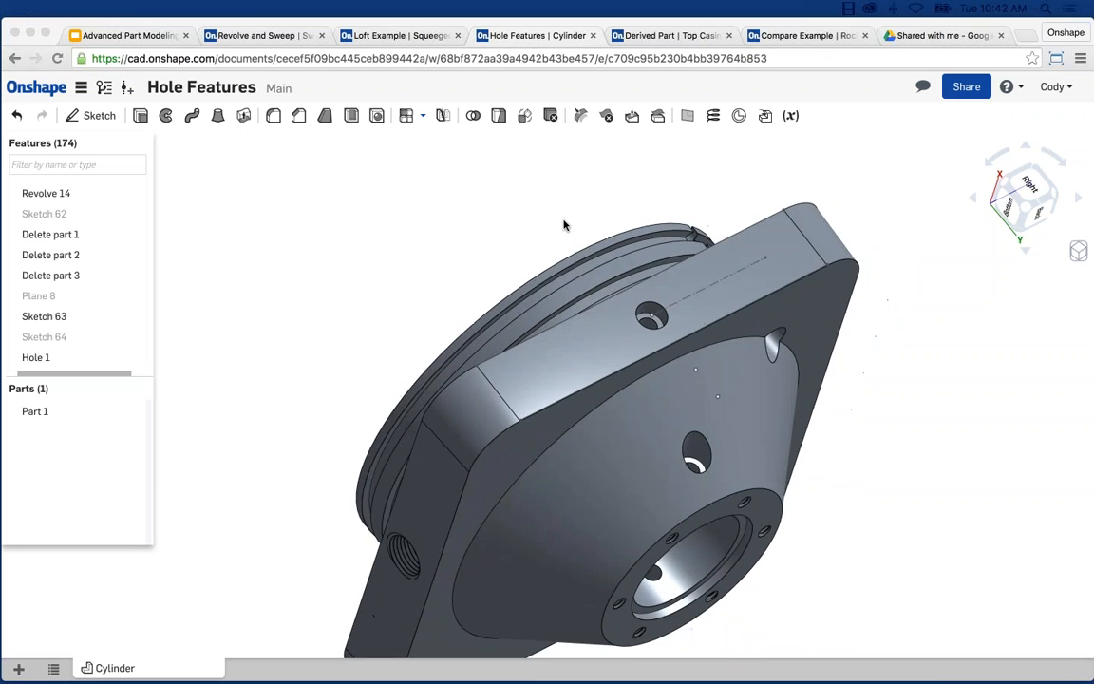
left_click(591, 243)
middle_click_drag(583, 227, 581, 196)
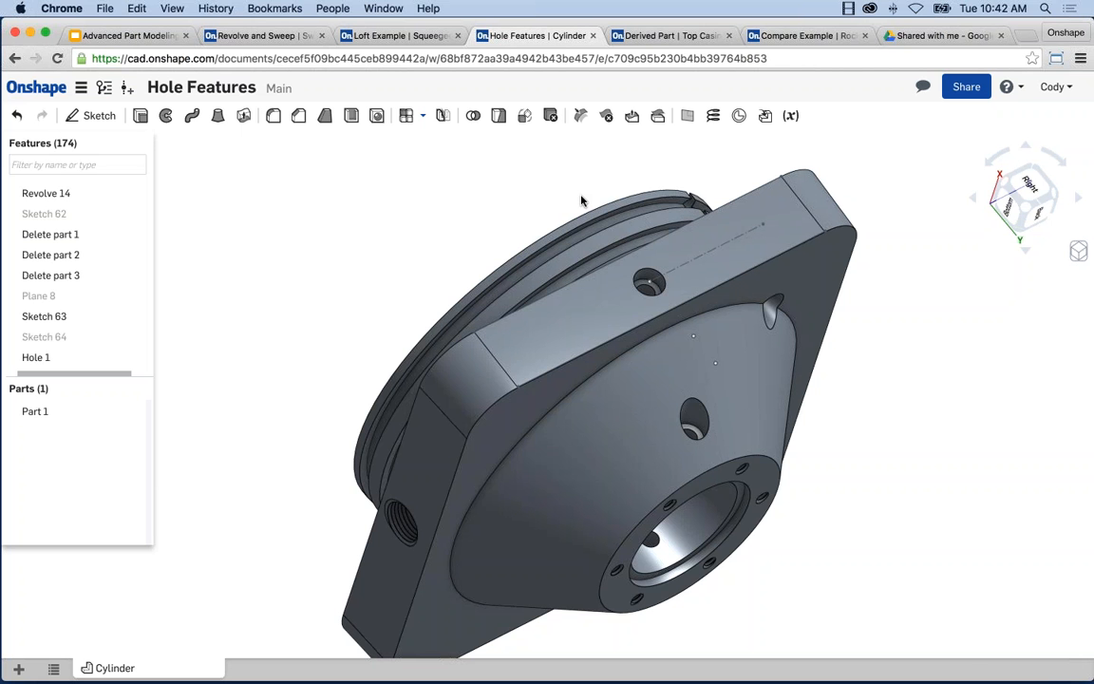
mouse_move(535, 192)
right_mouse_down()
mouse_move(491, 210)
mouse_move(452, 171)
mouse_move(493, 182)
mouse_move(542, 171)
mouse_move(456, 179)
right_mouse_up()
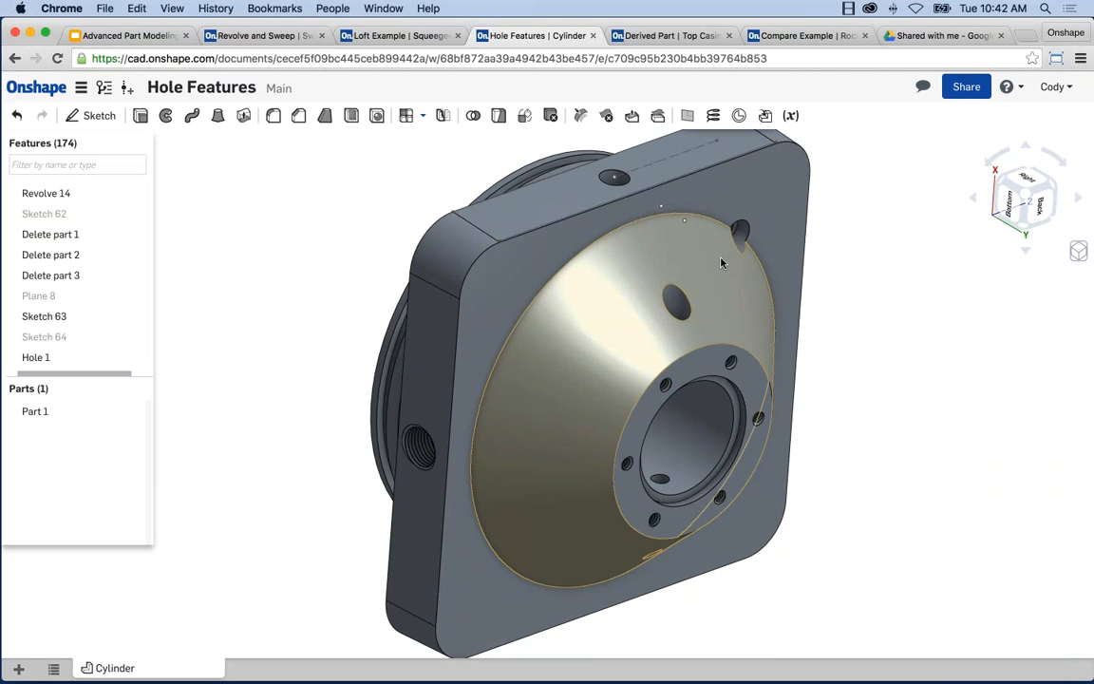
middle_click_drag(709, 295, 701, 314)
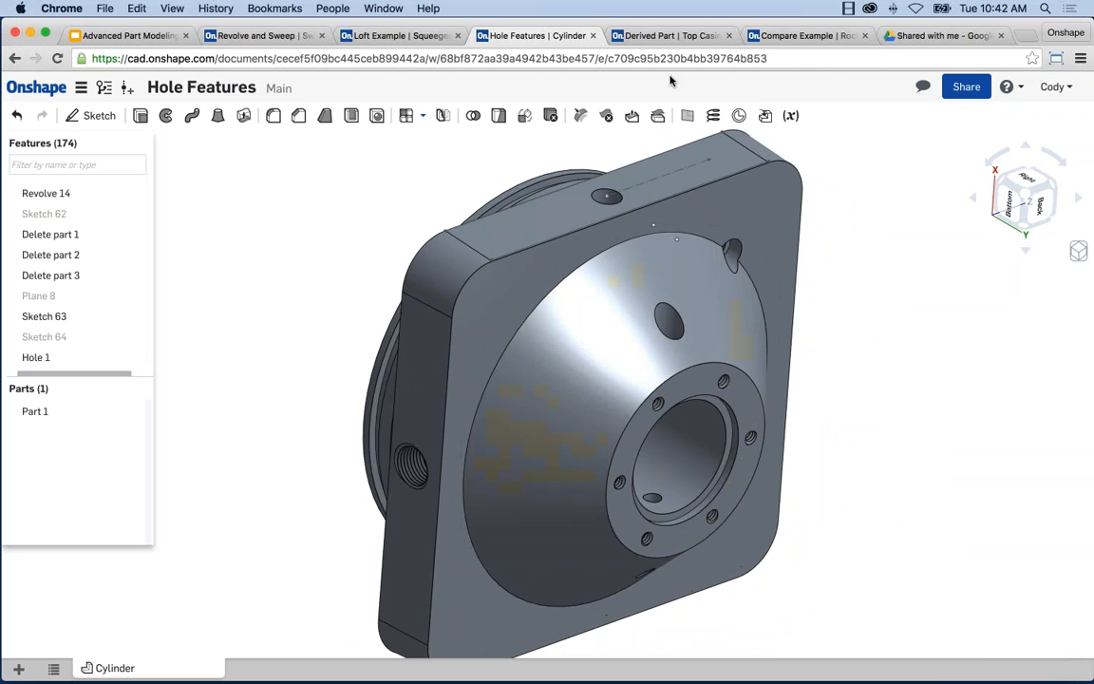
Step: Switch to the Derived Part document and reload it to restore the session
left_click(681, 37)
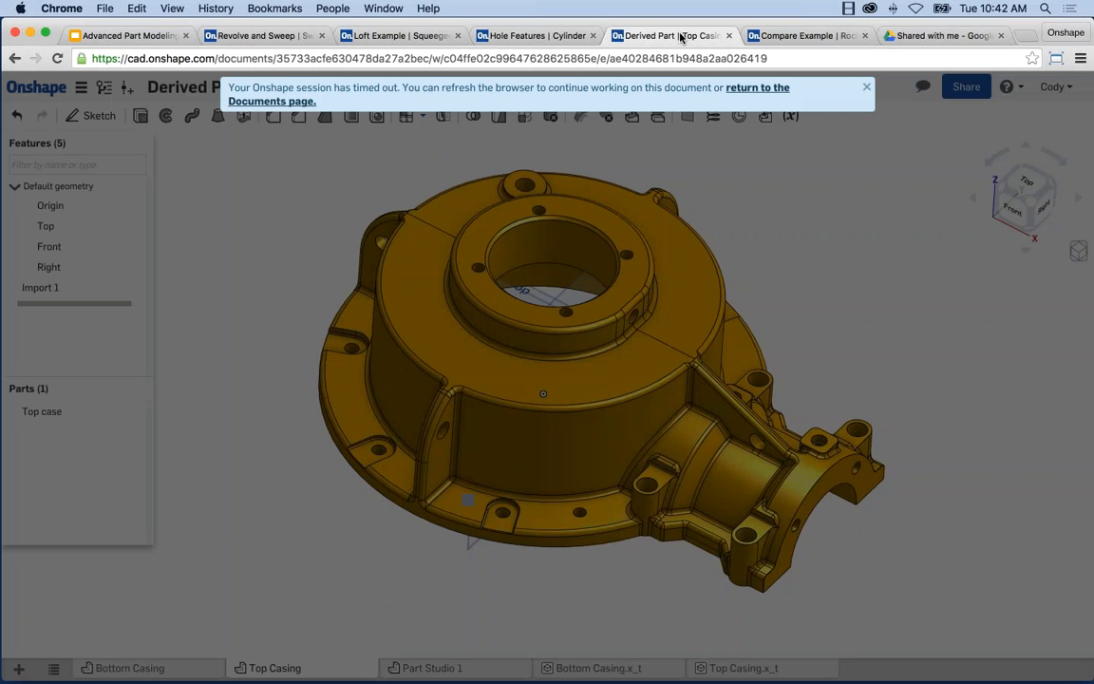
left_click(57, 58)
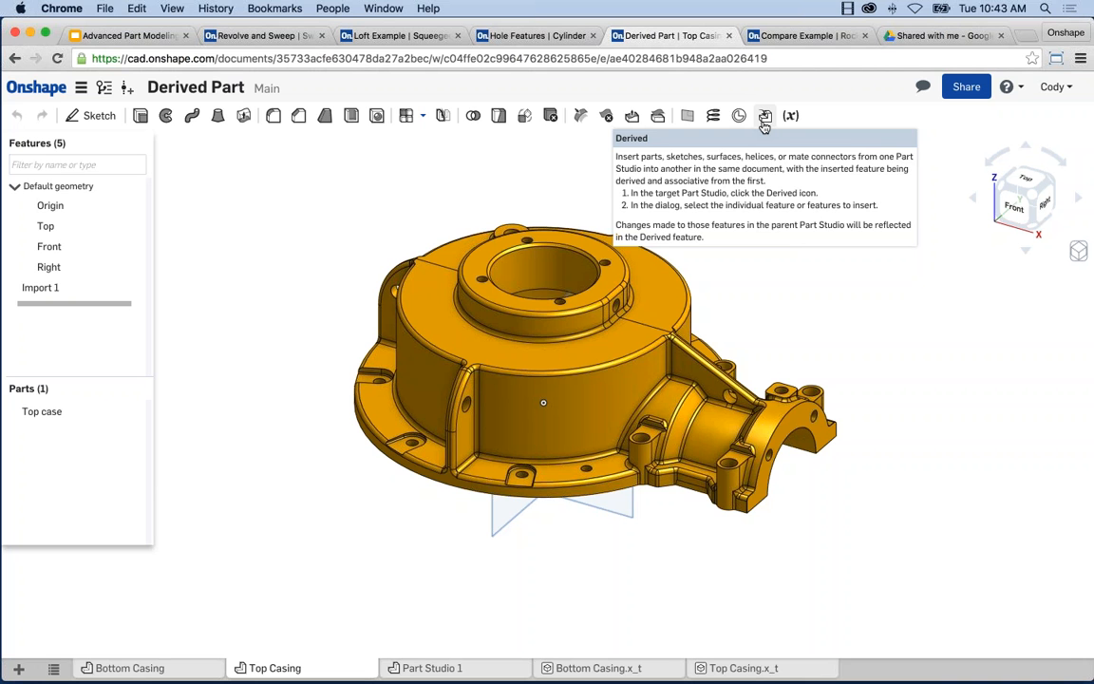
middle_click_drag(790, 237, 790, 219)
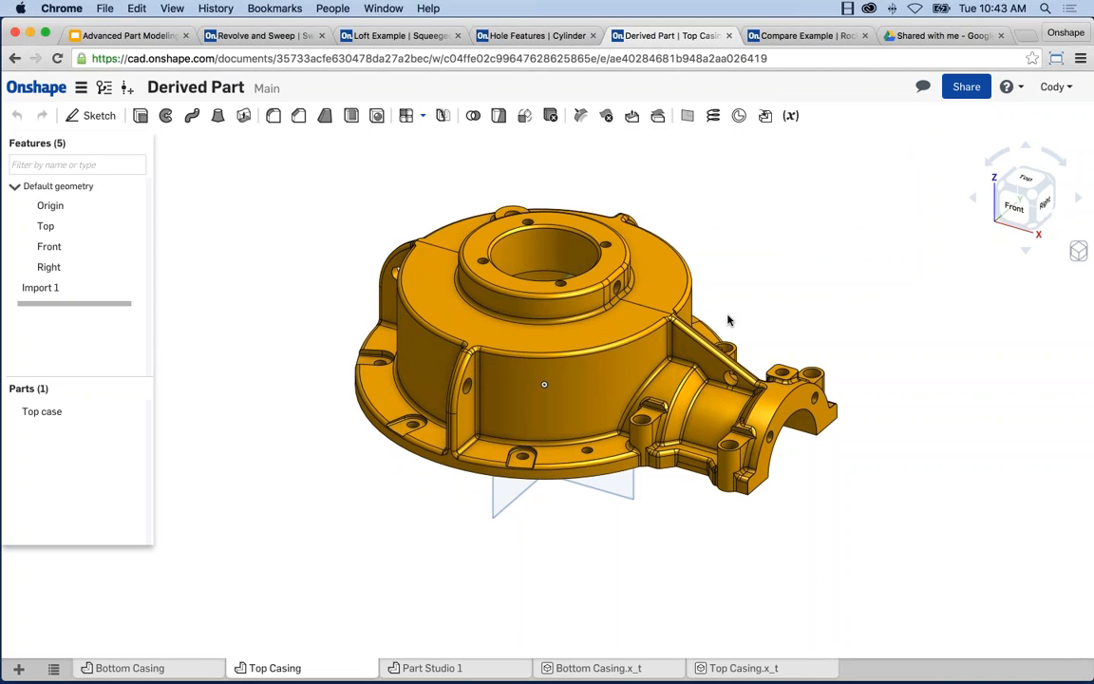
Step: Review the imported source files Bottom Casing.x_t and Top Casing.x_t in the document
left_click(597, 669)
left_click(730, 669)
left_click(601, 669)
left_click(707, 669)
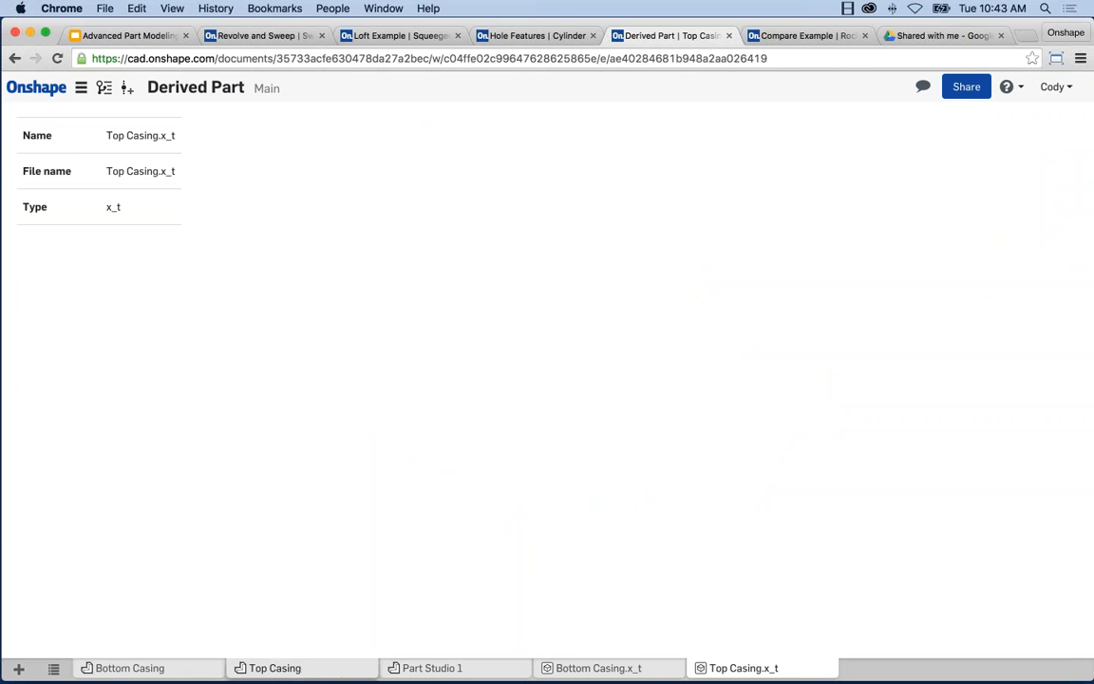
Step: View the Top Casing and Bottom Casing Part Studios to review the two imported case parts
left_click(336, 670)
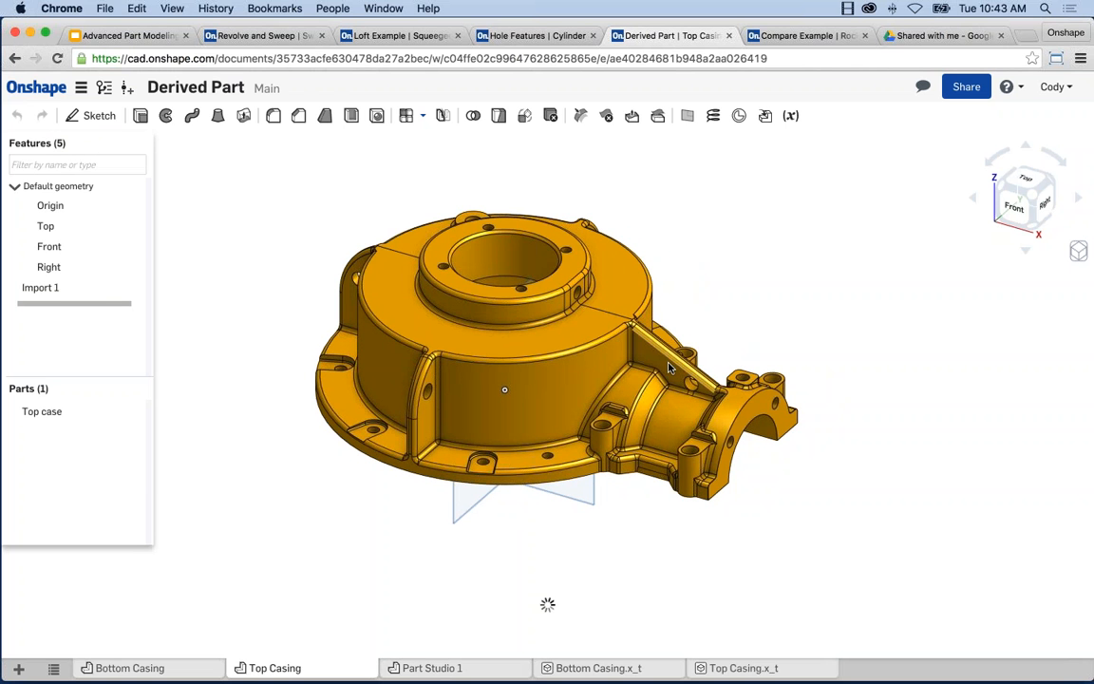
left_click(128, 669)
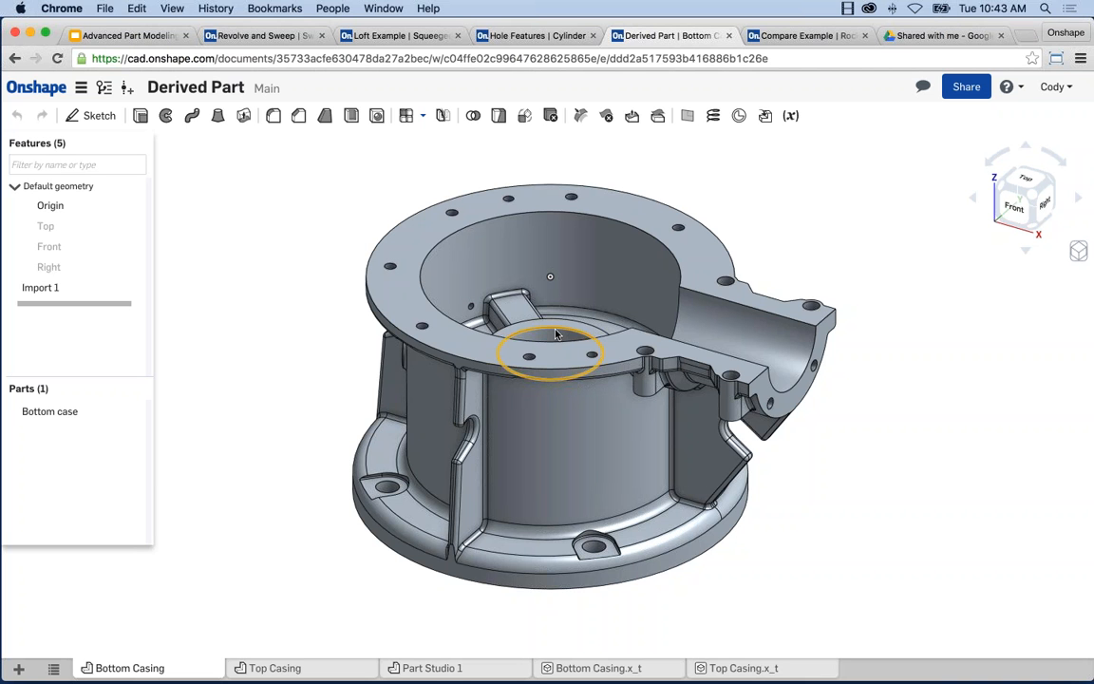
scroll(556, 335, "down", 1)
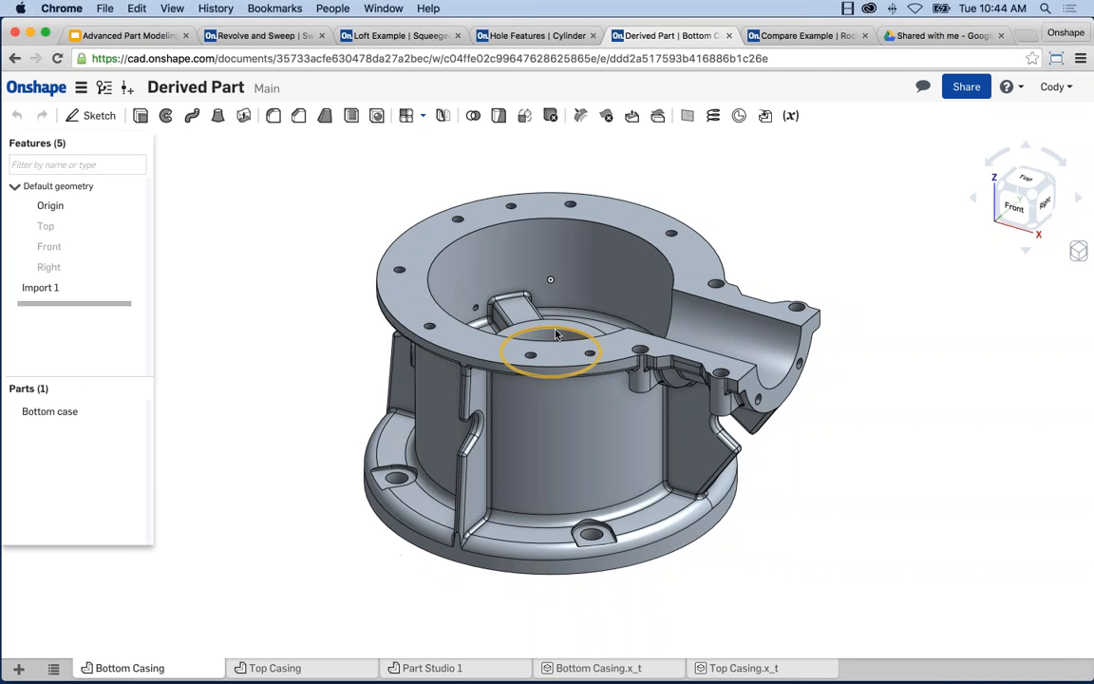
left_click(274, 668)
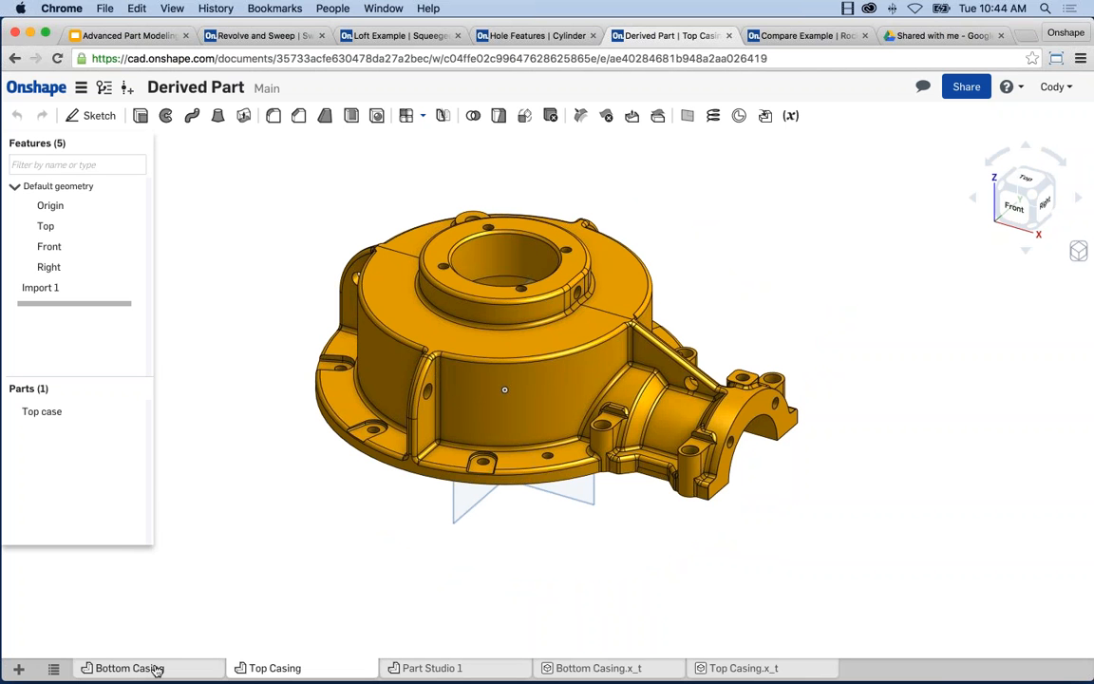
Step: Insert the Bottom case from Bottom Casing into Part Studio 1 as a derived part
left_click(415, 668)
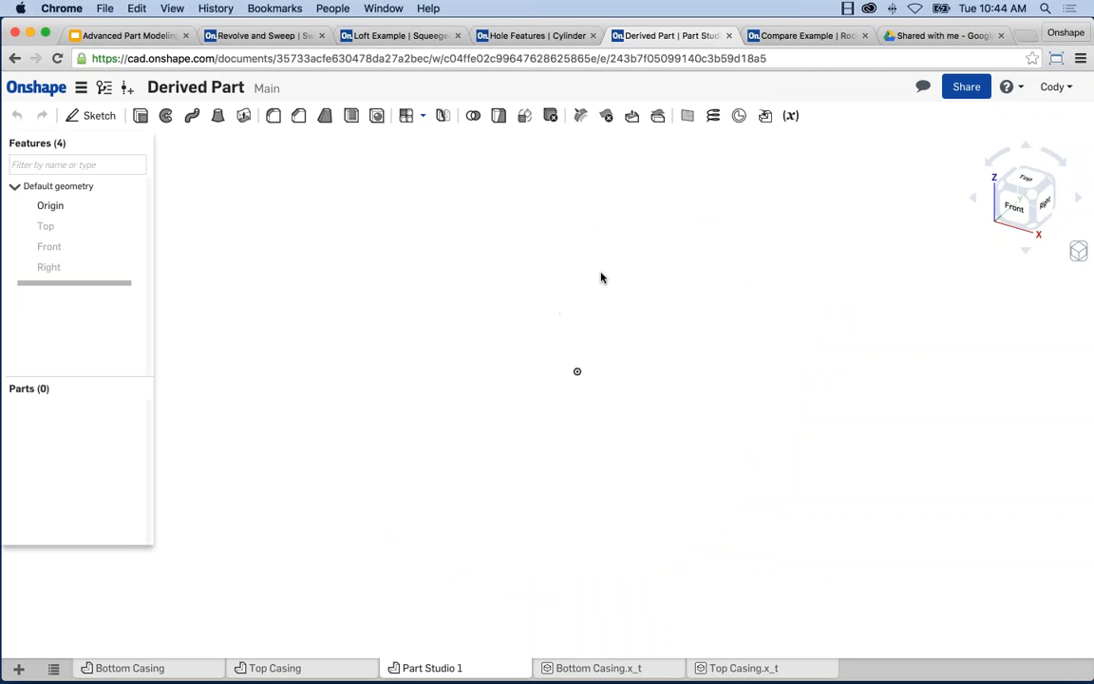
left_click(766, 116)
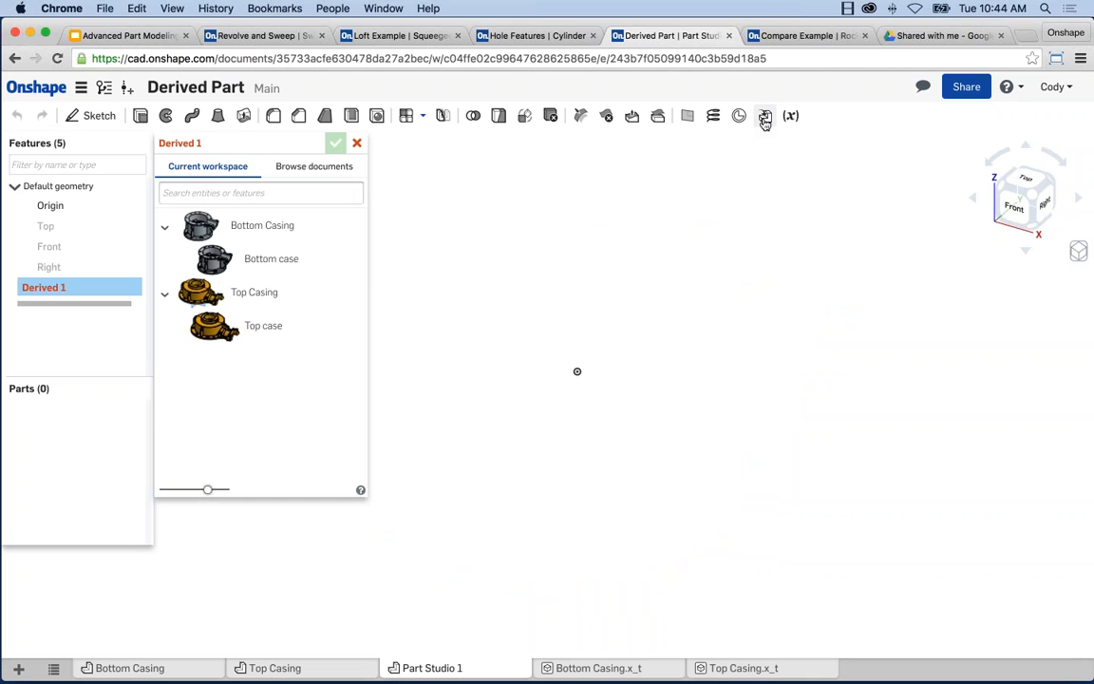
left_click(263, 271)
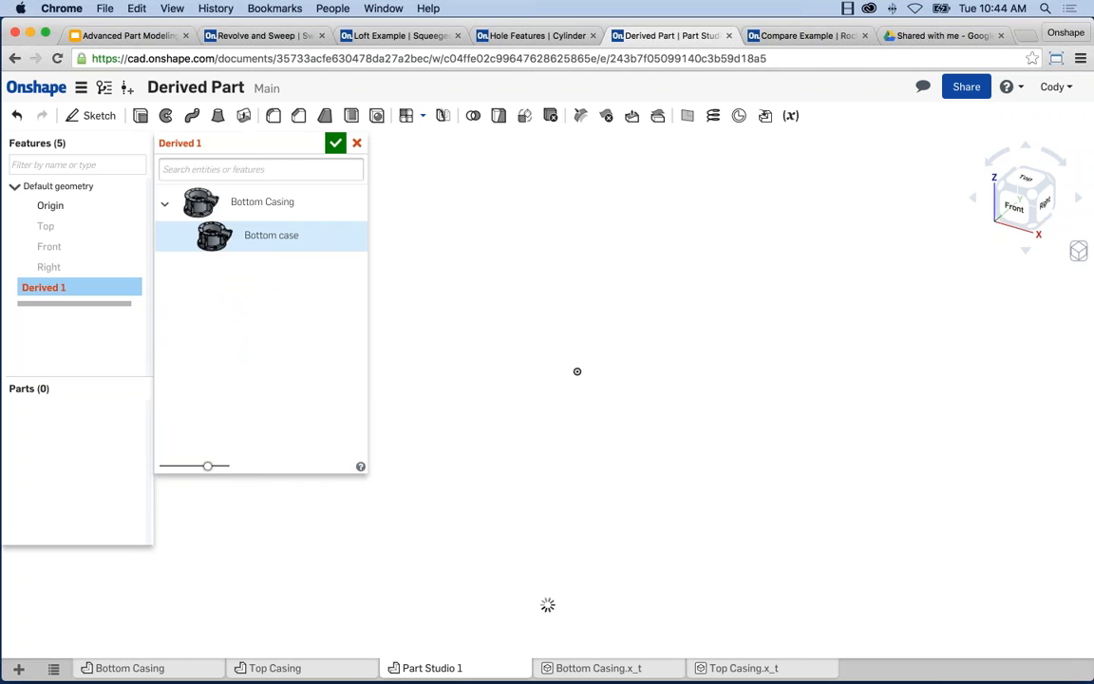
left_click(335, 143)
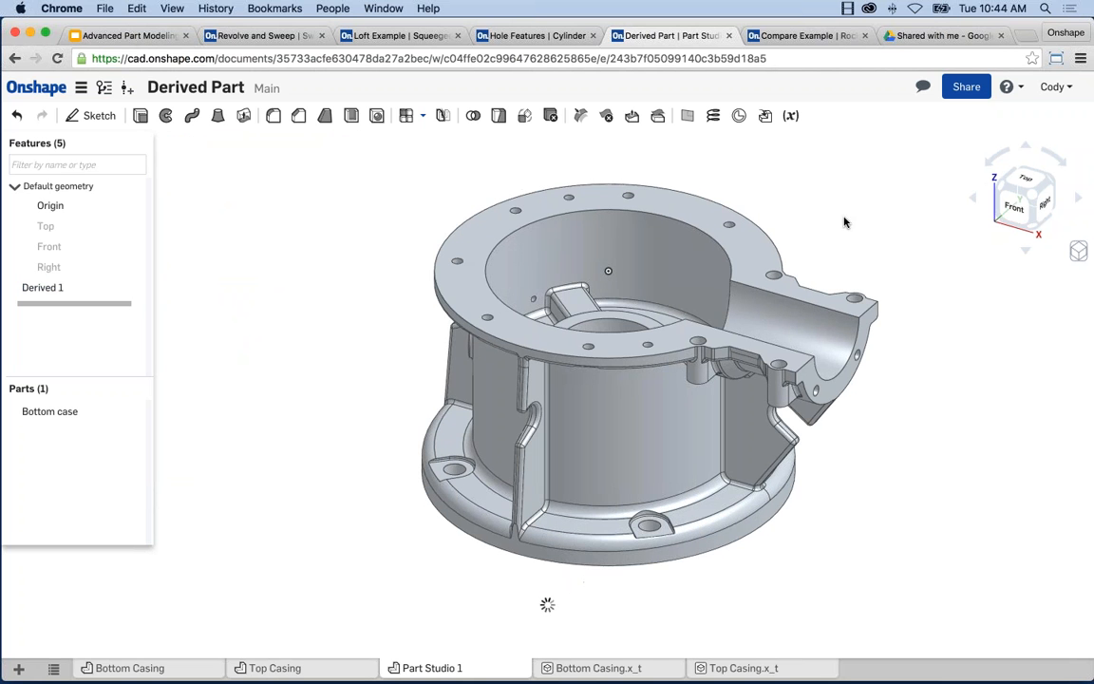
Step: Insert the Top case from Top Casing into Part Studio 1 as a second derived part
left_click(765, 116)
left_click(249, 321)
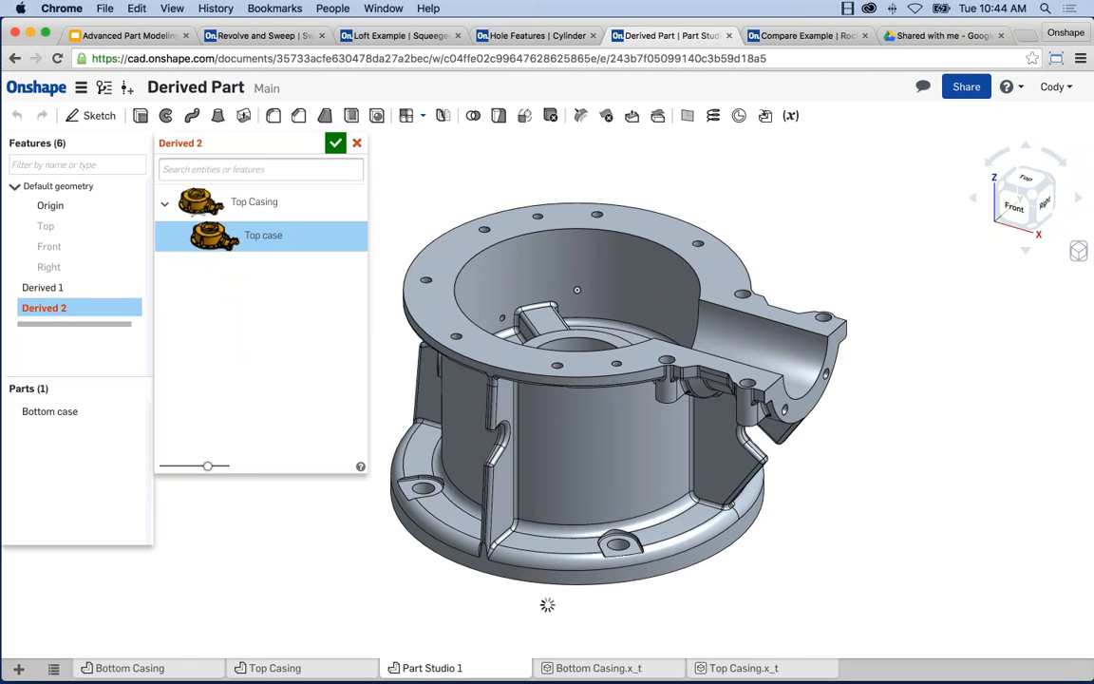
left_click(335, 143)
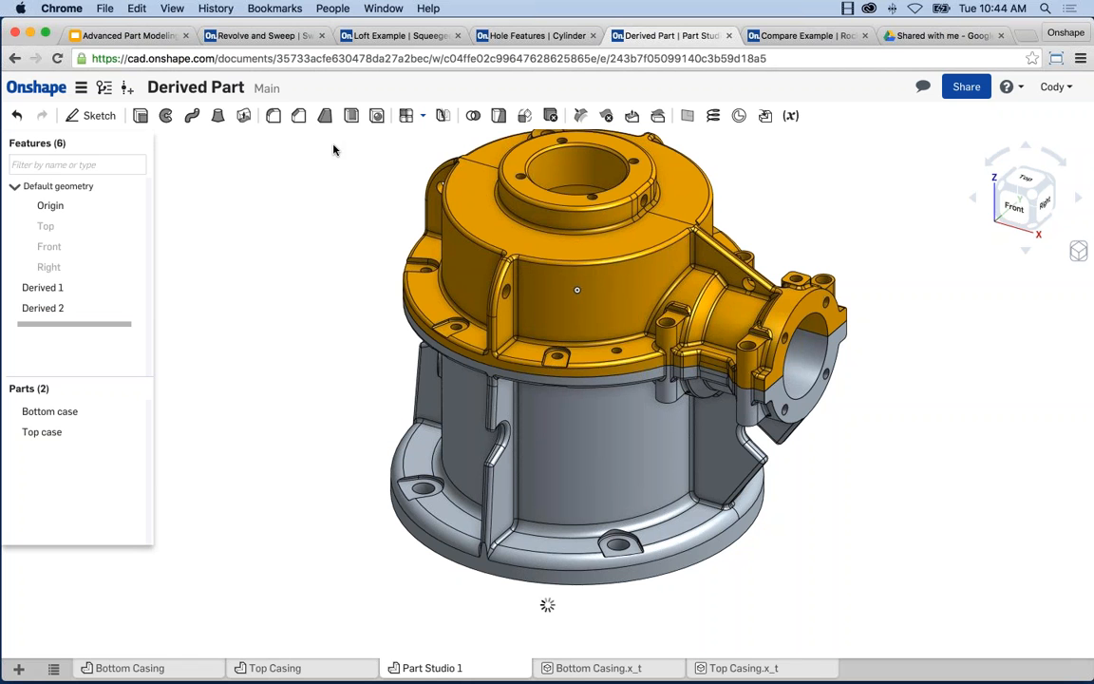
Step: Start a sketch on the Bottom case's outlet flange face and orient the view normal to it
scroll(786, 424, "up", 1)
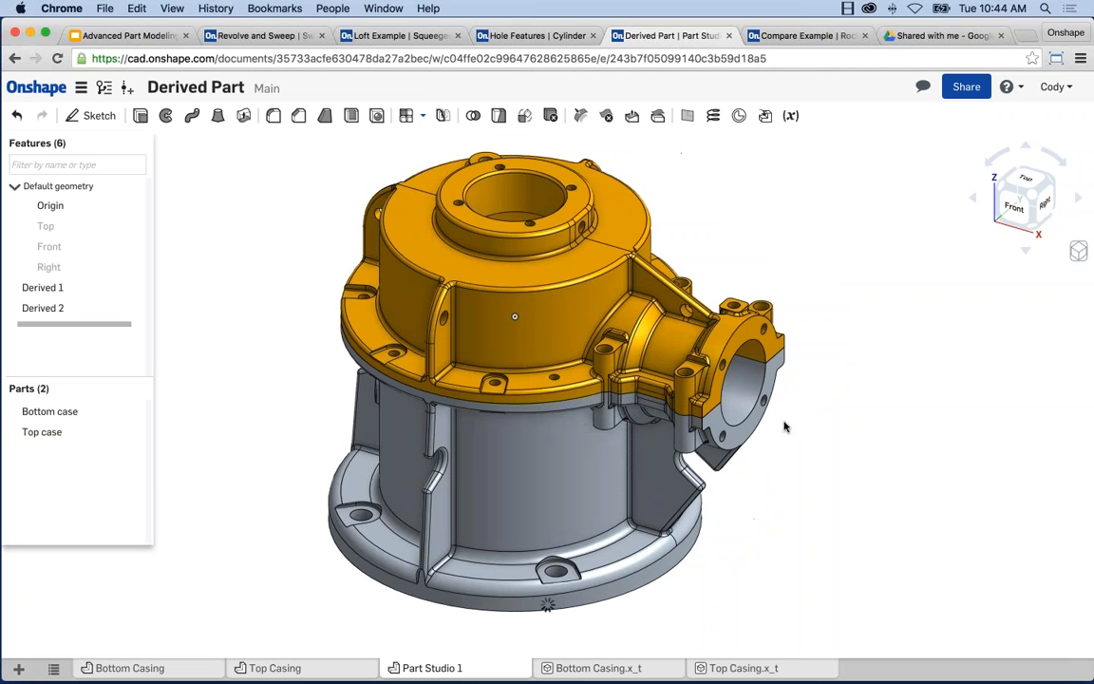
scroll(748, 321, "up", 5)
left_click(749, 321)
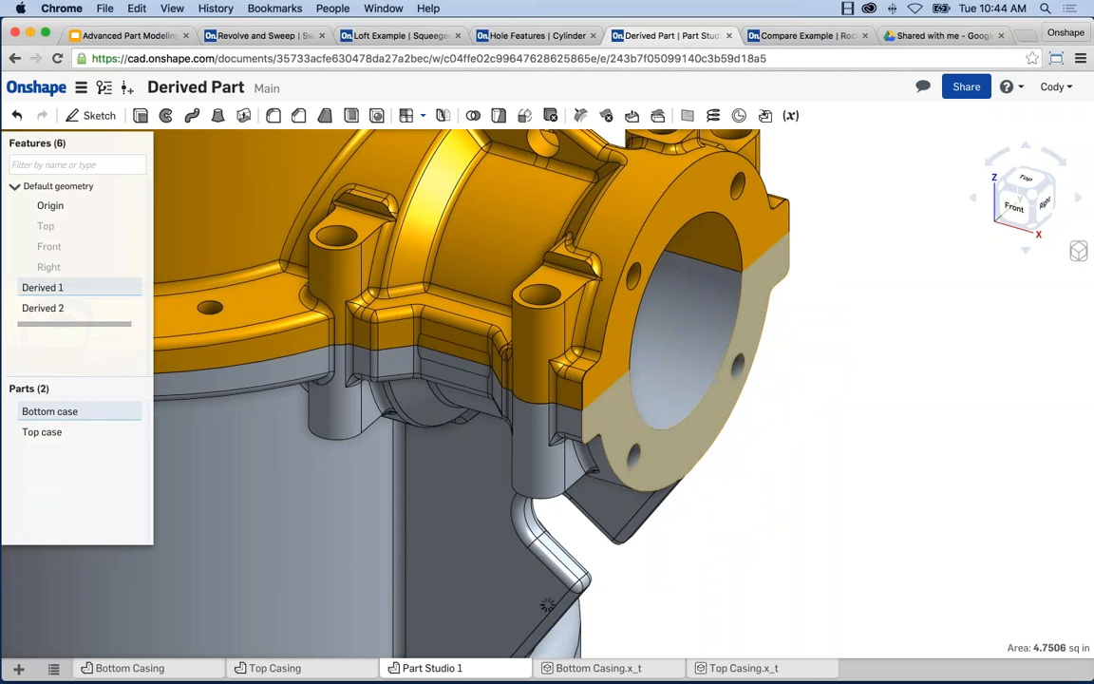
key("shift+s")
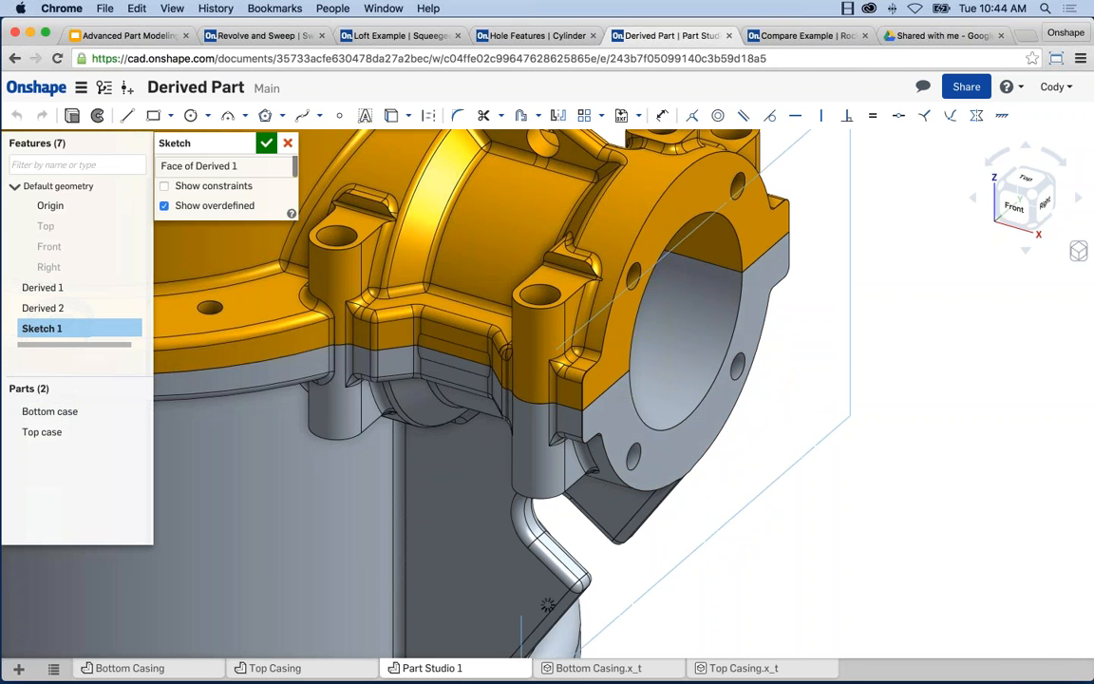
key("n")
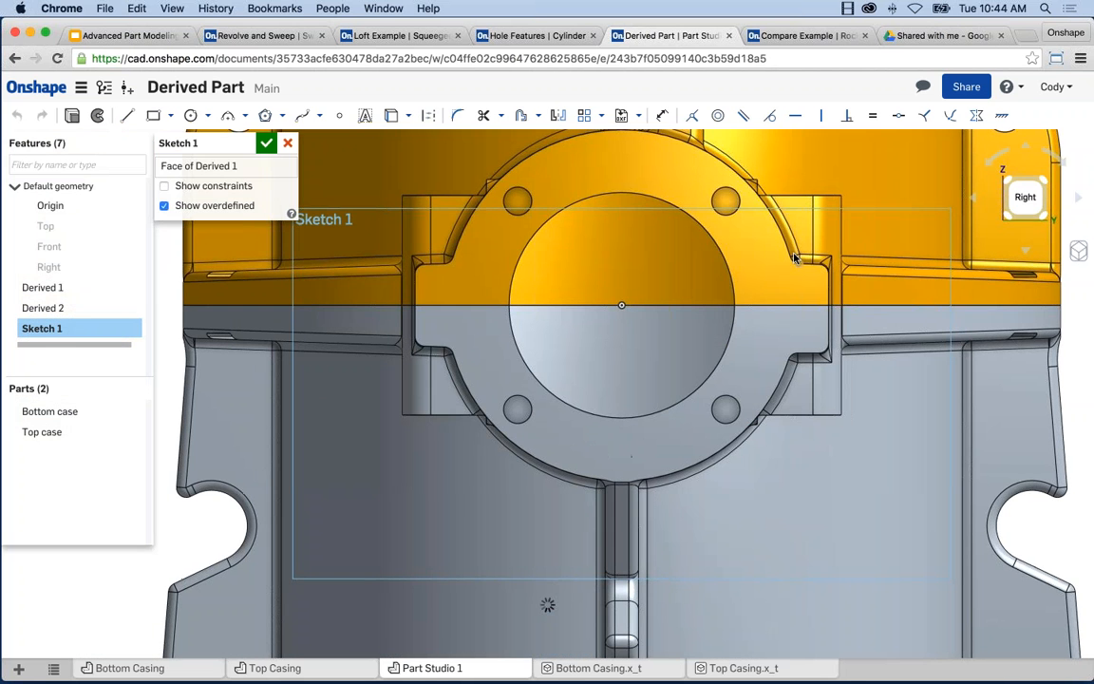
Step: Draw a circle centred on the outlet bore and constrain it to match the bore edge
key("c")
left_click(621, 304)
left_click(618, 395)
key("Escape")
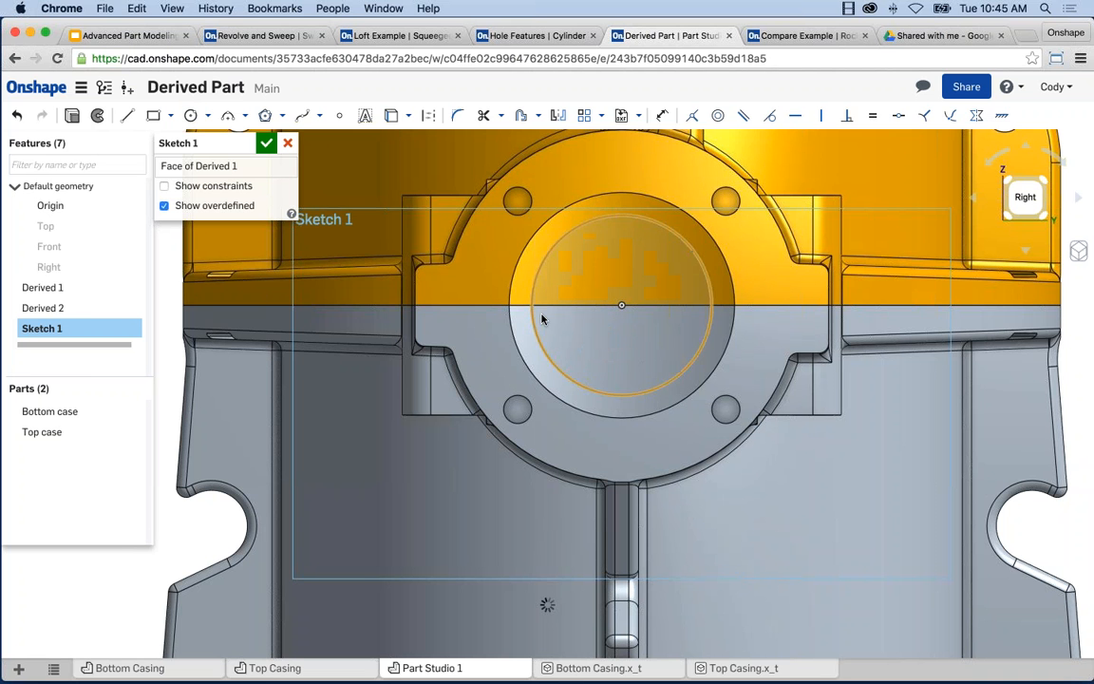
left_click(533, 317)
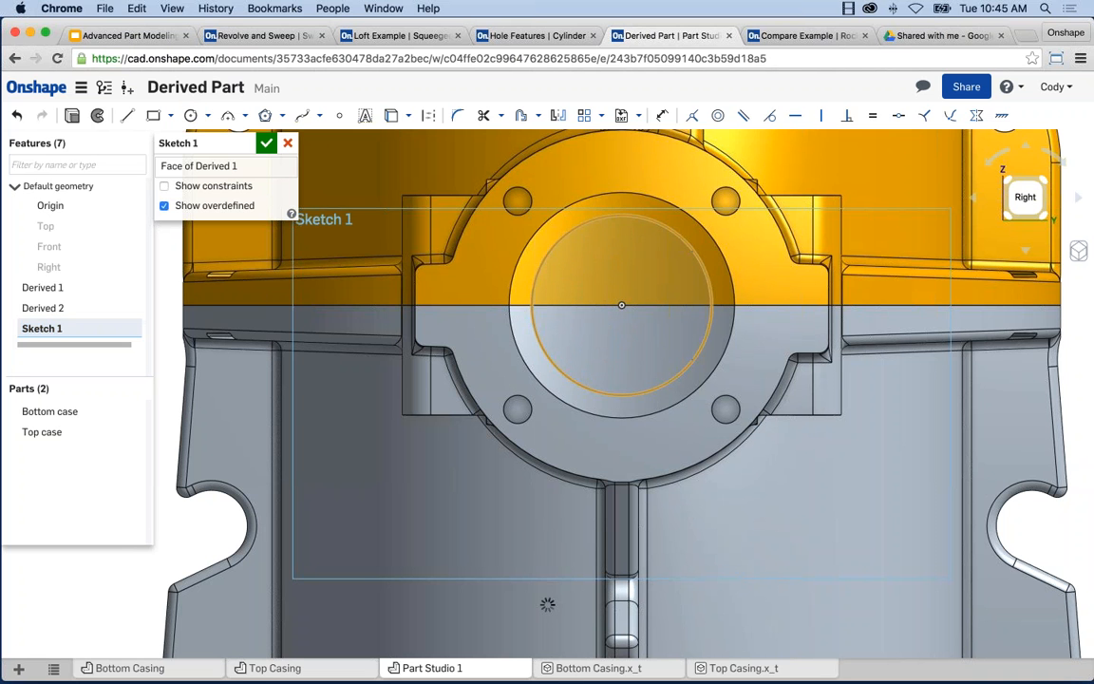
left_click(515, 275)
key("Escape")
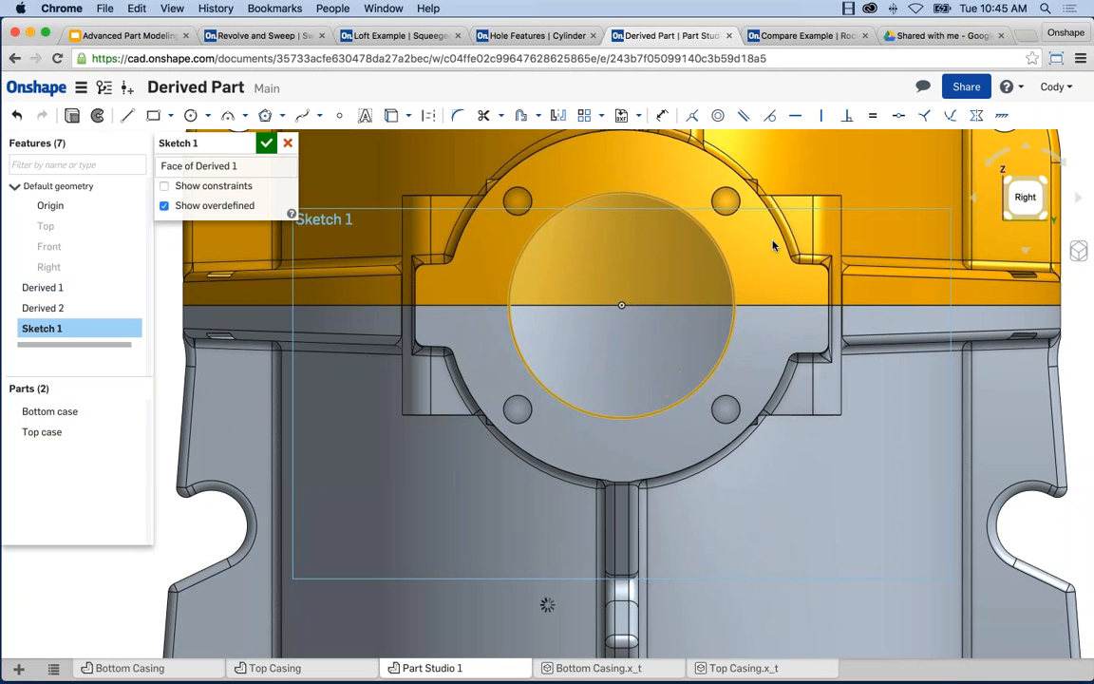
Step: Draw a larger circle from the bore centre and constrain it to the outer profile of the outlet flange
key("c")
left_click(622, 306)
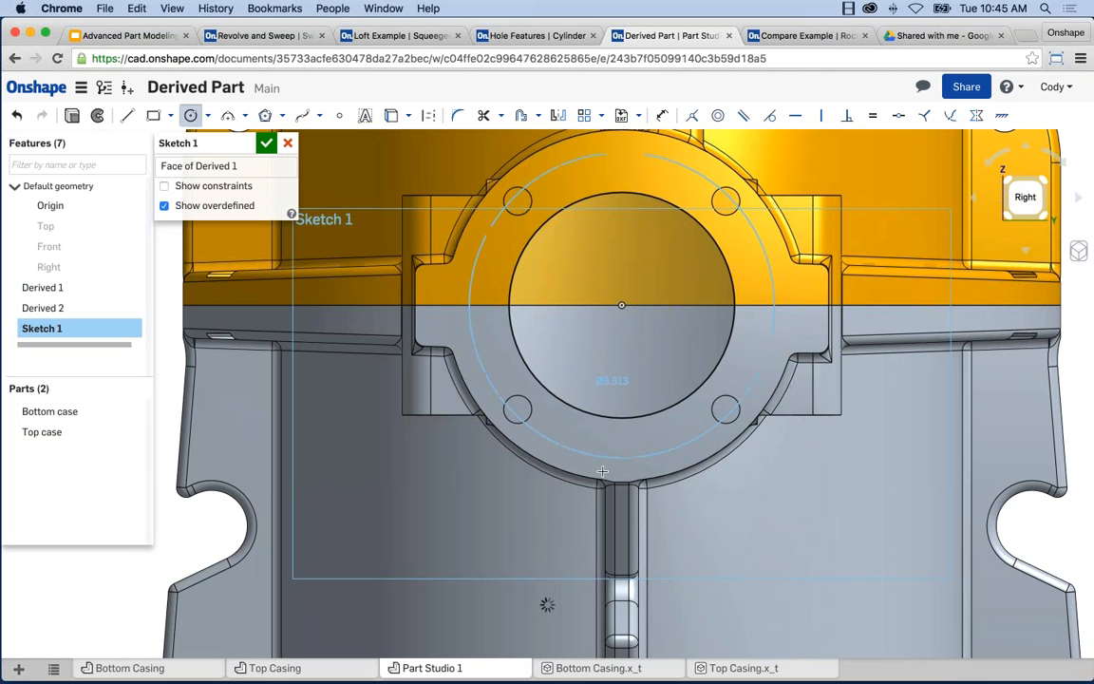
left_click(603, 473)
key("Escape")
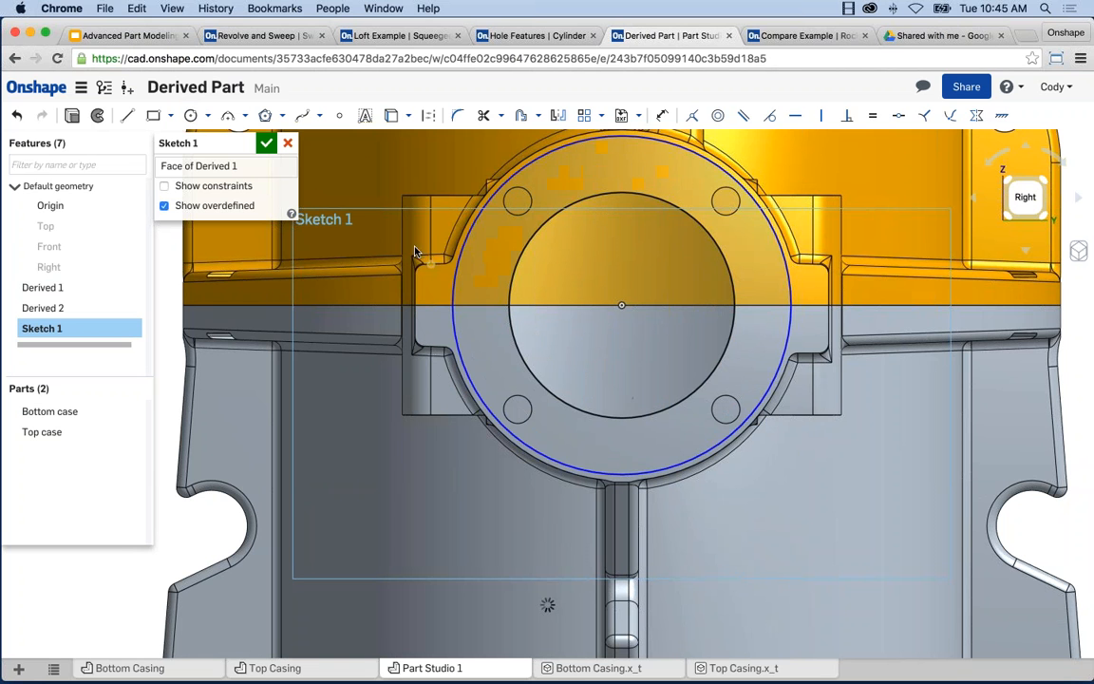
left_click(462, 261)
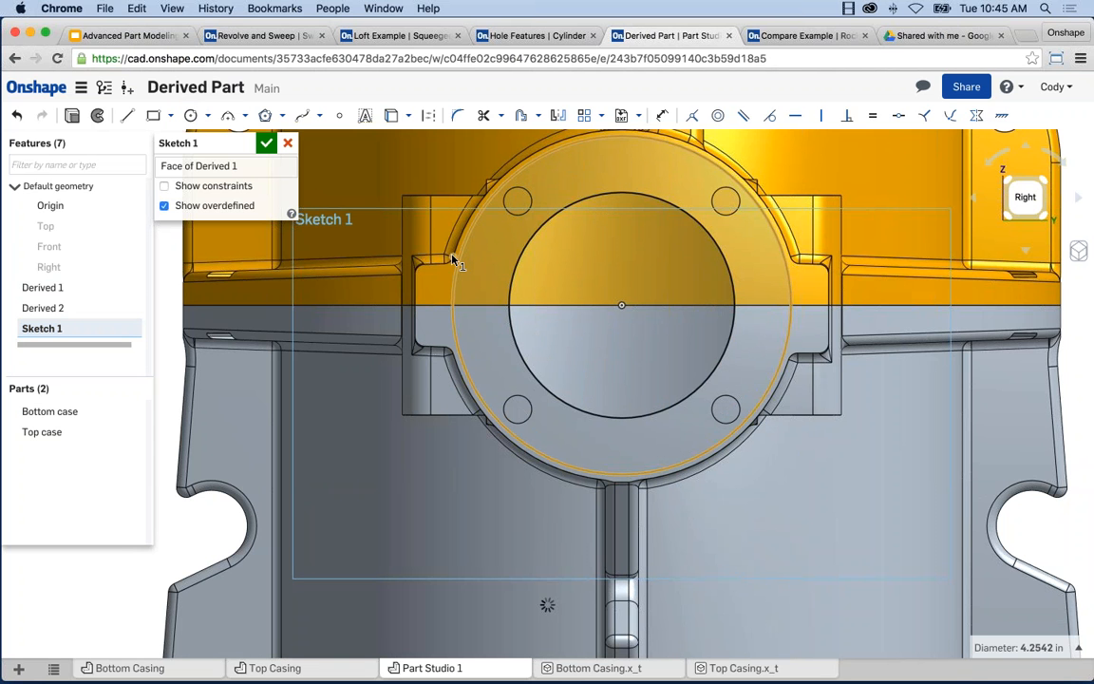
left_click(453, 257)
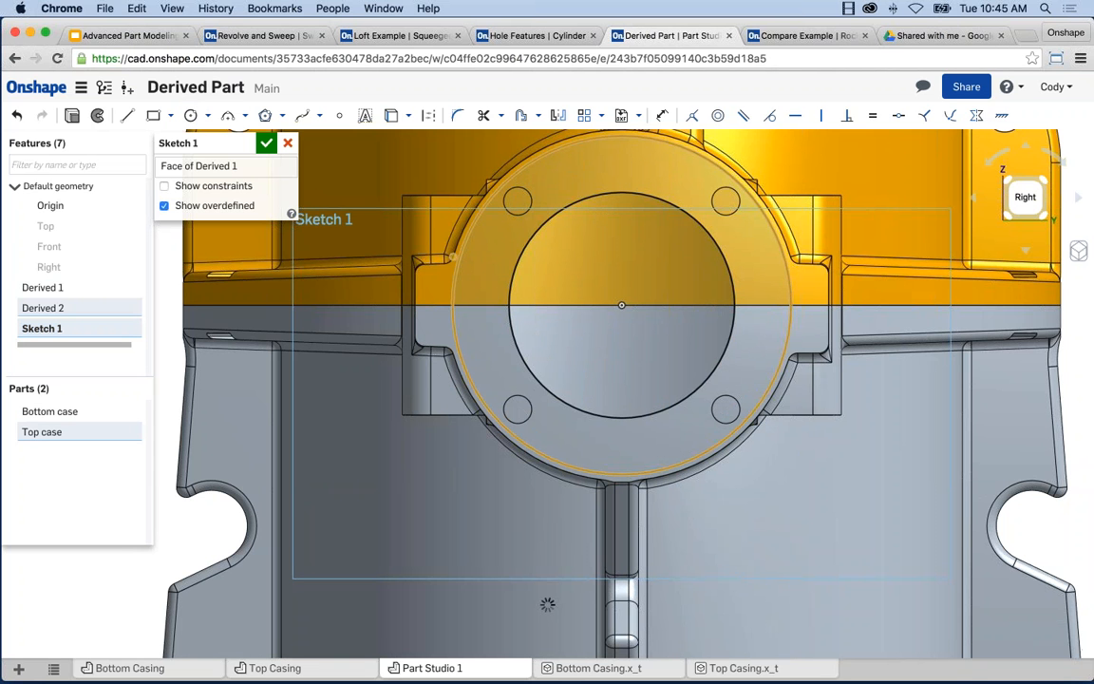
left_click(718, 115)
Step: Project the edges of the four flange bolt holes into the sketch with the Use tool
scroll(776, 273, "down", 3)
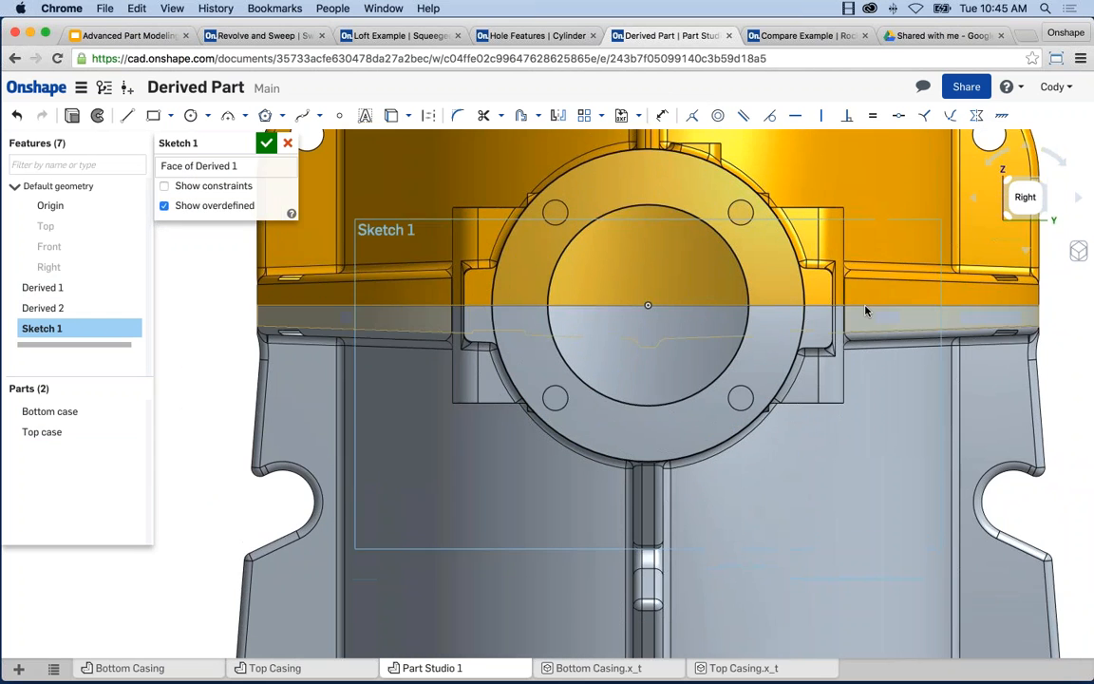
middle_click_drag(897, 309, 864, 308)
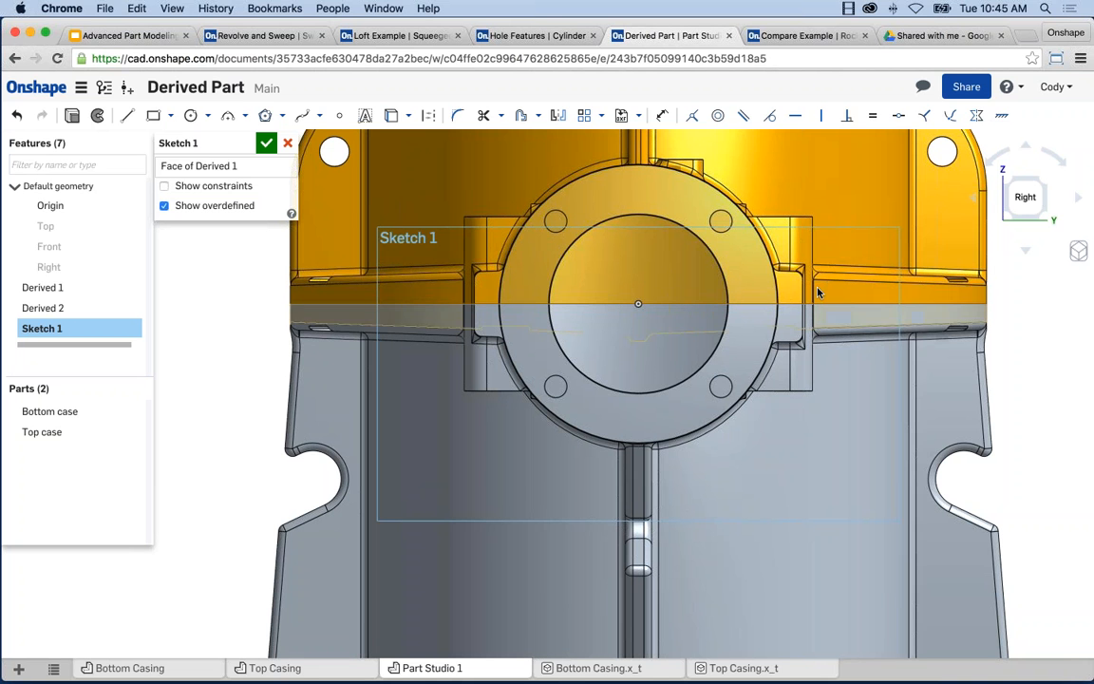
left_click(392, 115)
left_click(721, 217)
left_click(721, 384)
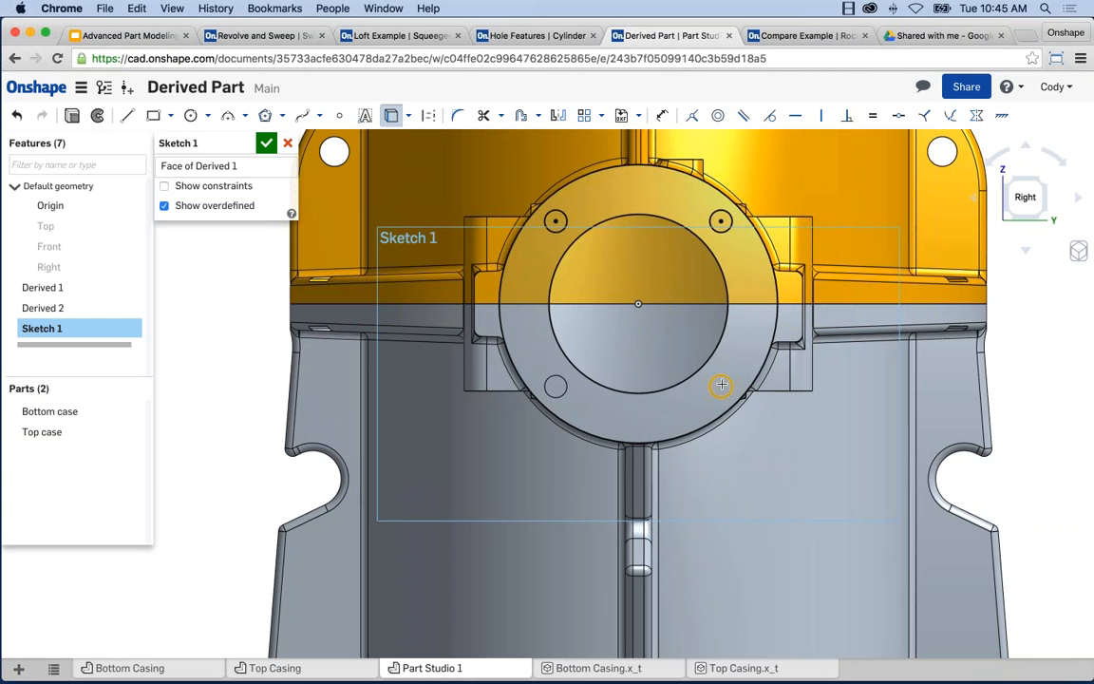
left_click(553, 385)
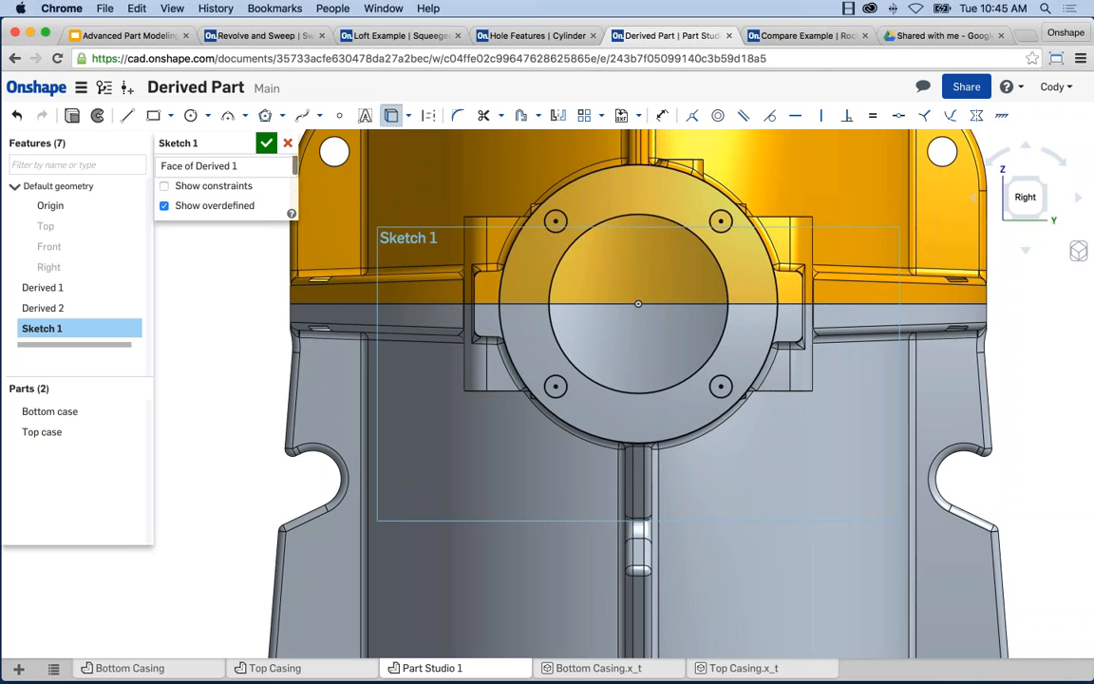
Step: Extrude the flange sketch as a new solid part with a blind depth of 0.5 in
key("shift+e")
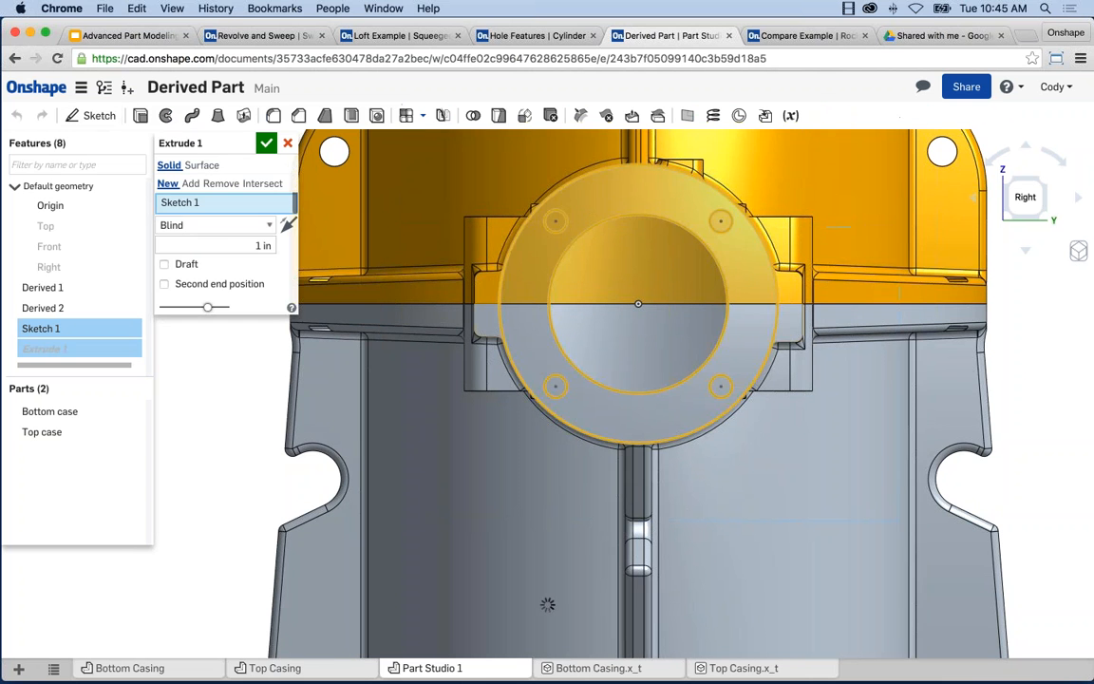
right_click_drag(388, 256, 424, 206)
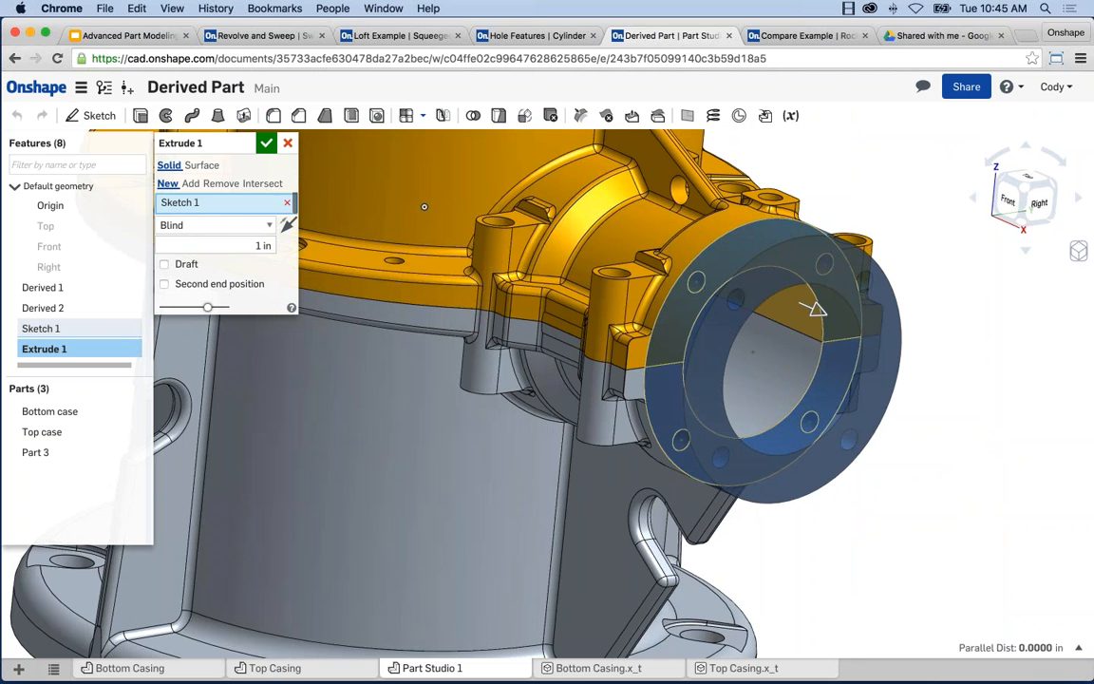
key("Tab")
type(".5")
key("Return")
key("Return")
scroll(953, 379, "down", 5)
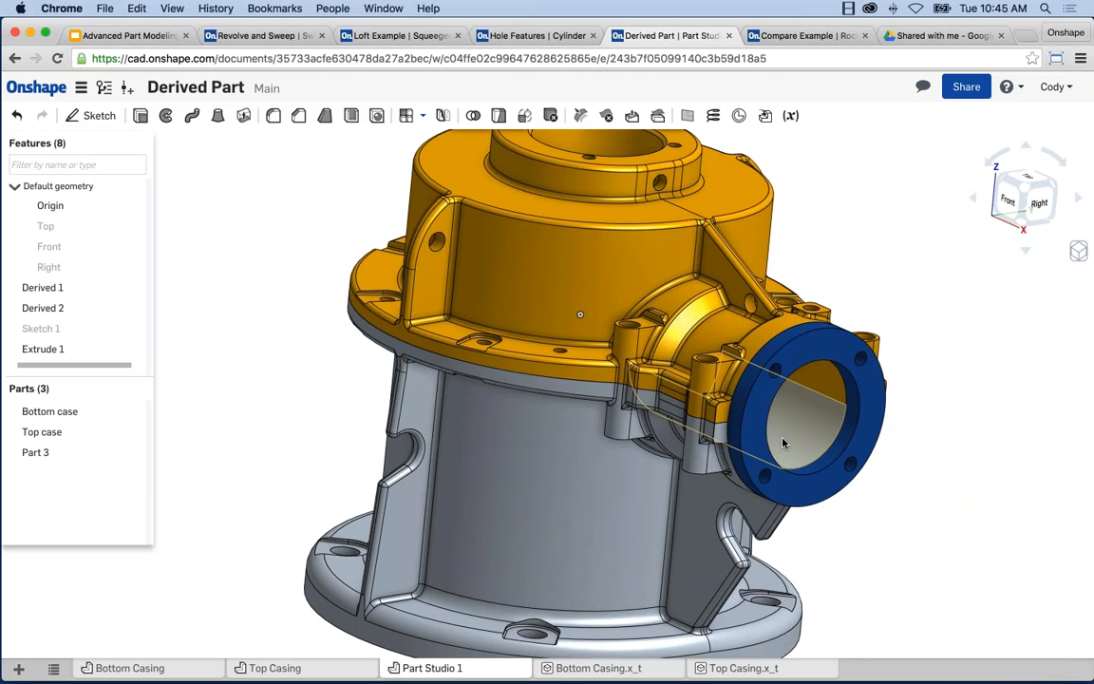
right_click_drag(572, 312, 657, 408)
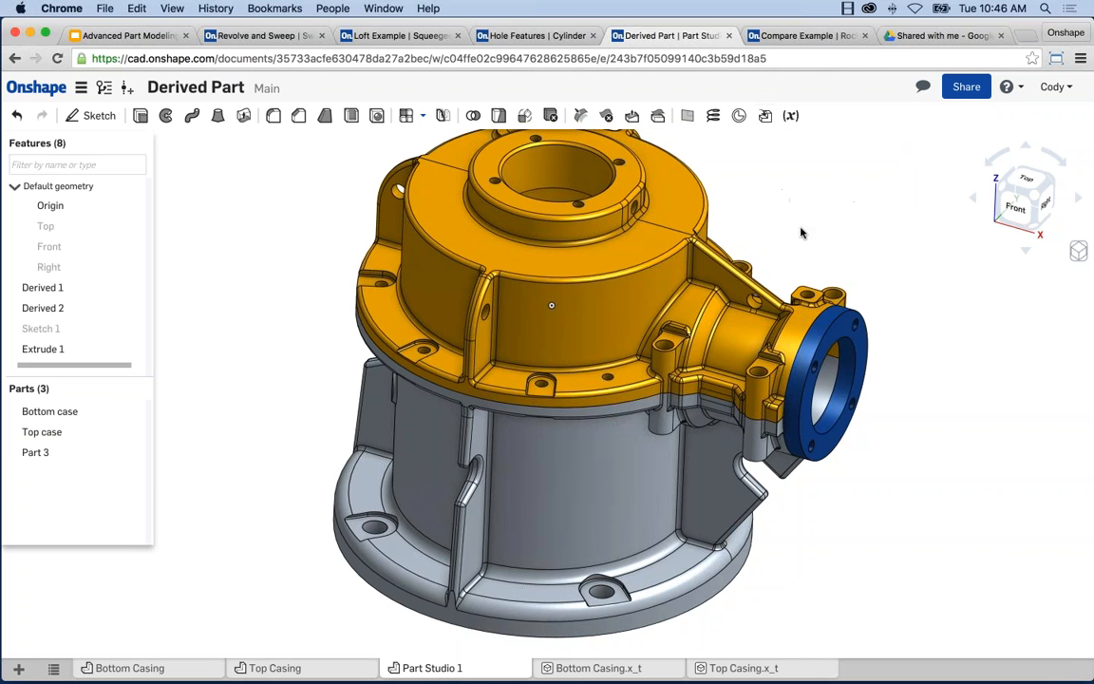
middle_click_drag(806, 246, 802, 251)
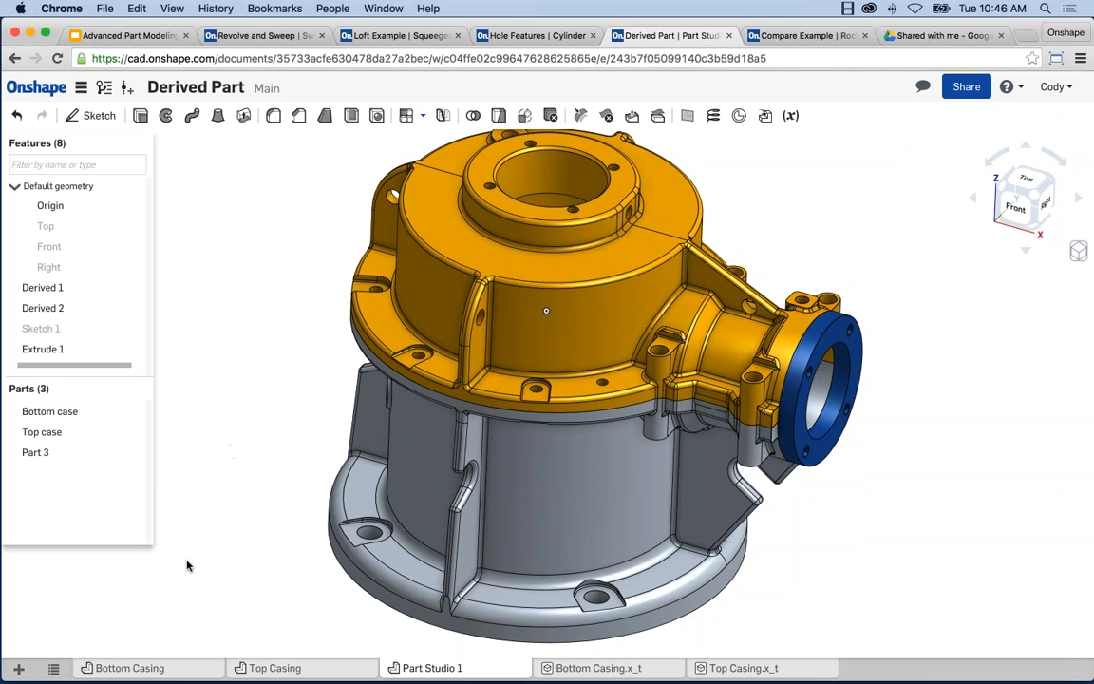
Step: In Bottom Casing, offset the half-round outlet bore face by 0.75 in with Move face
left_click(159, 667)
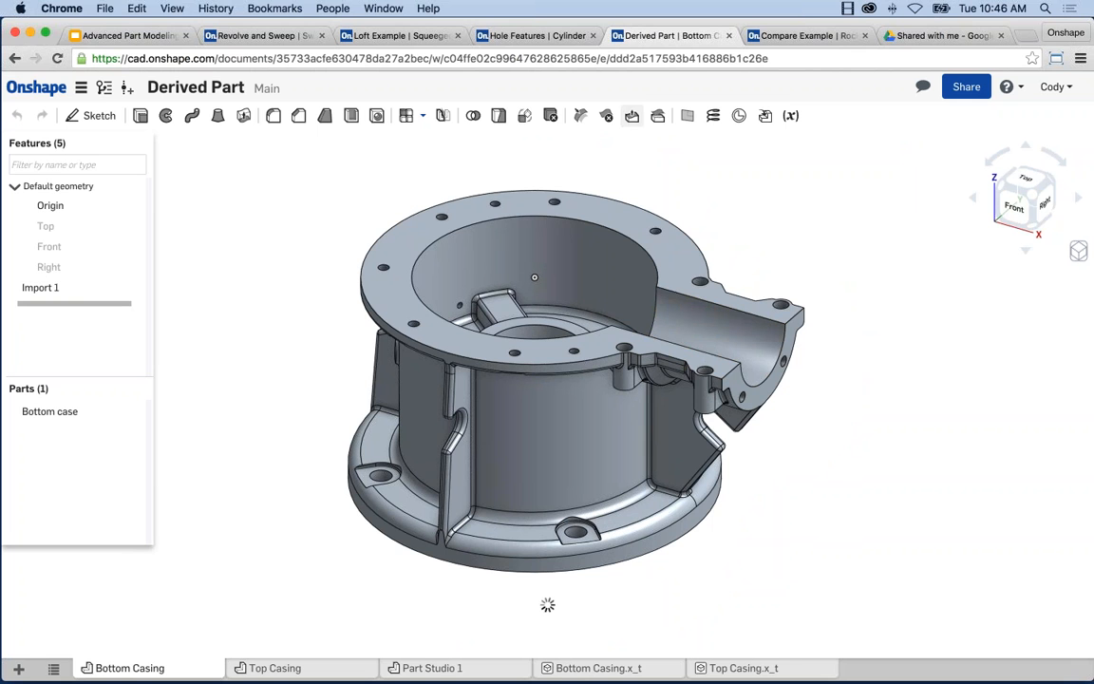
left_click(633, 116)
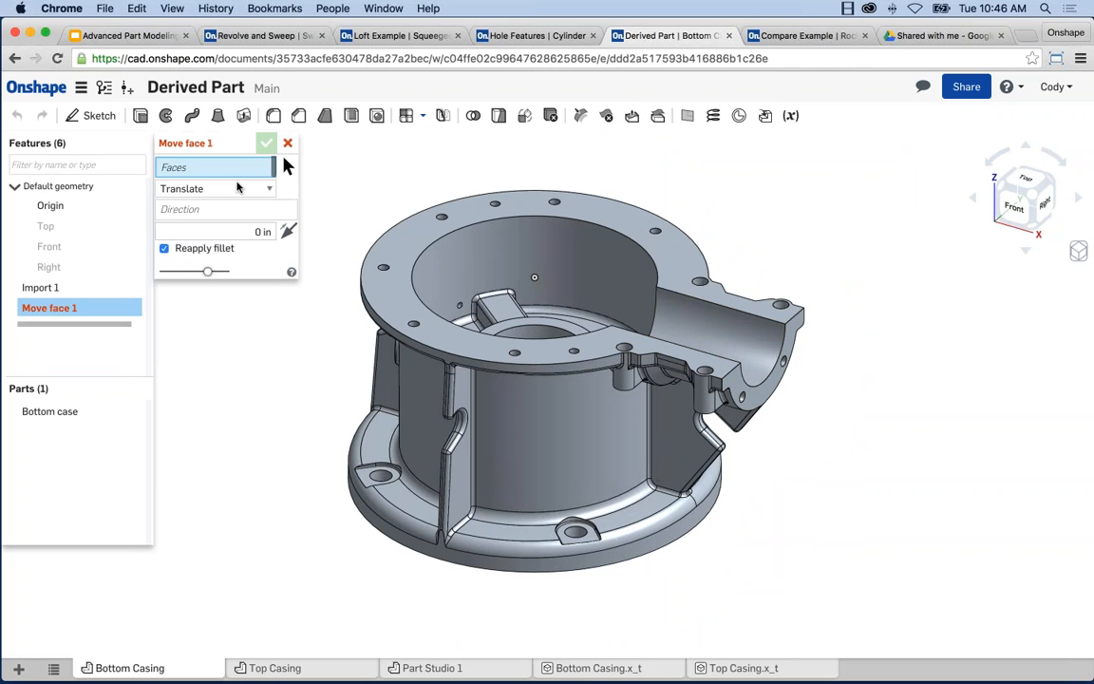
left_click(214, 187)
left_click(177, 215)
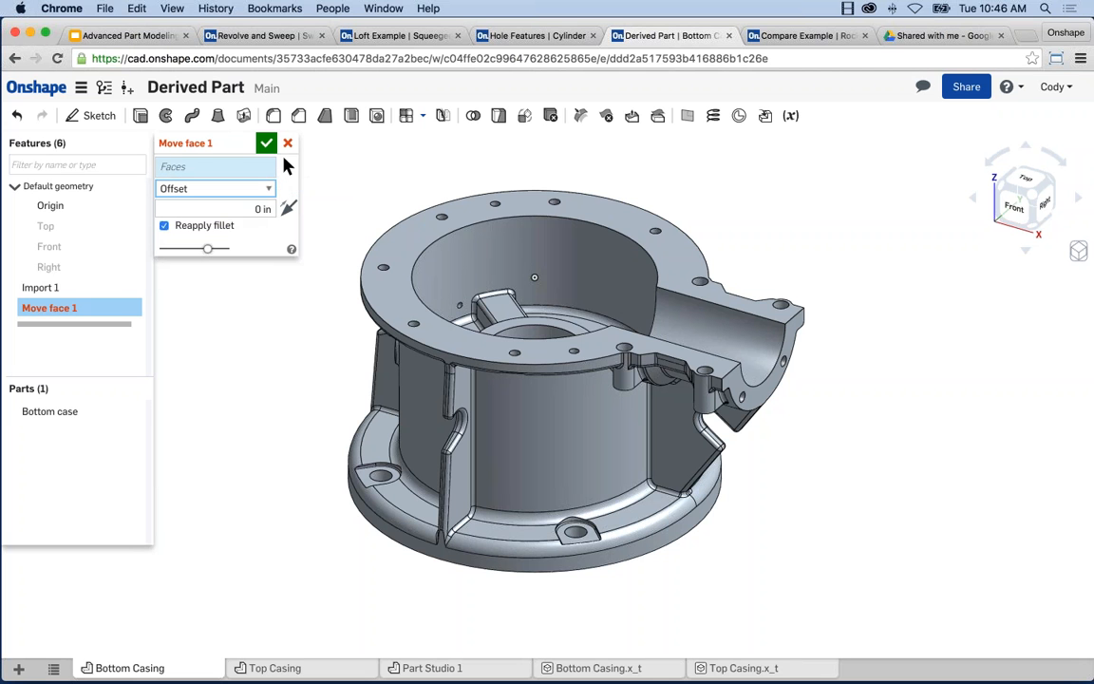
left_click(684, 318)
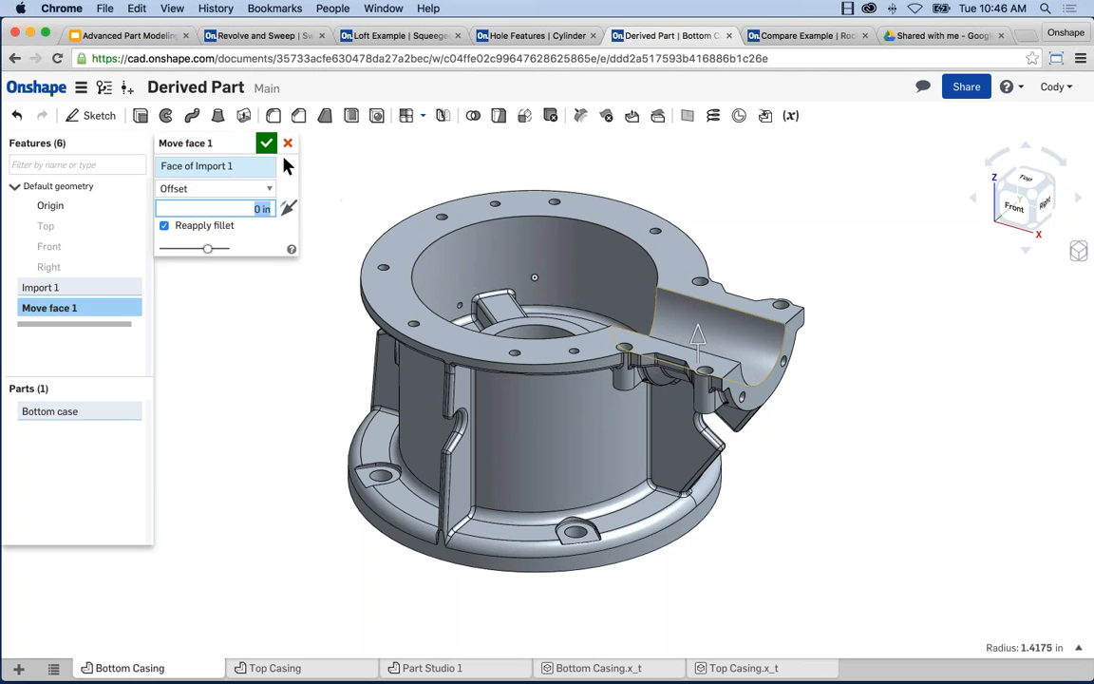
type(".75")
key("Return")
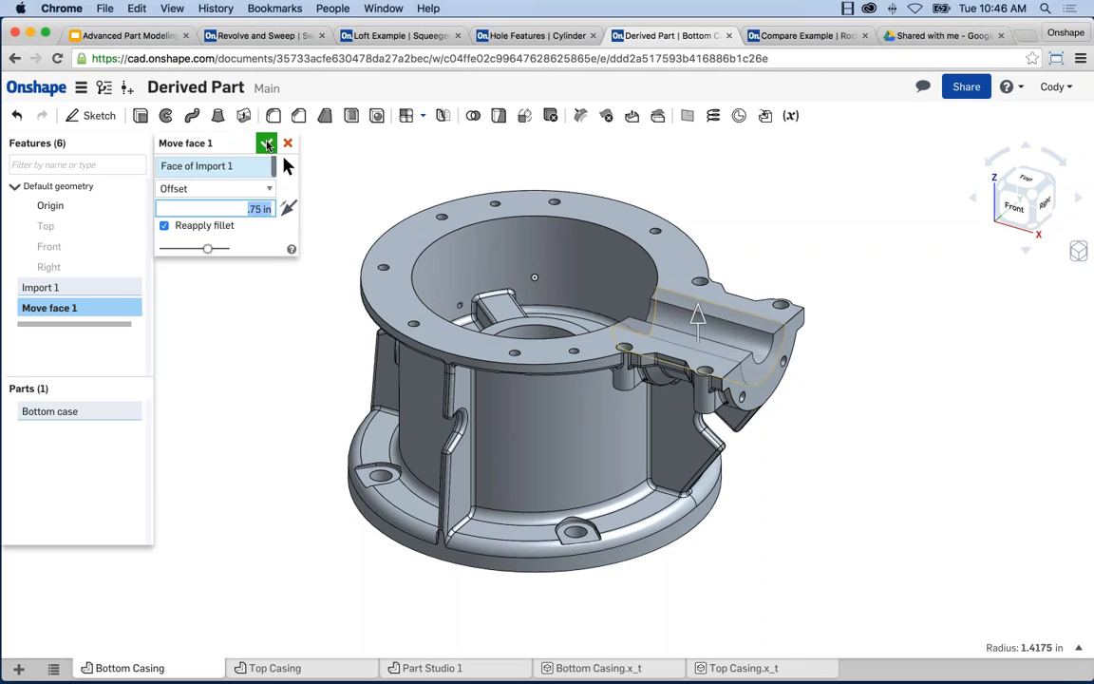
right_click_drag(544, 162, 550, 185)
scroll(694, 309, "up", 3)
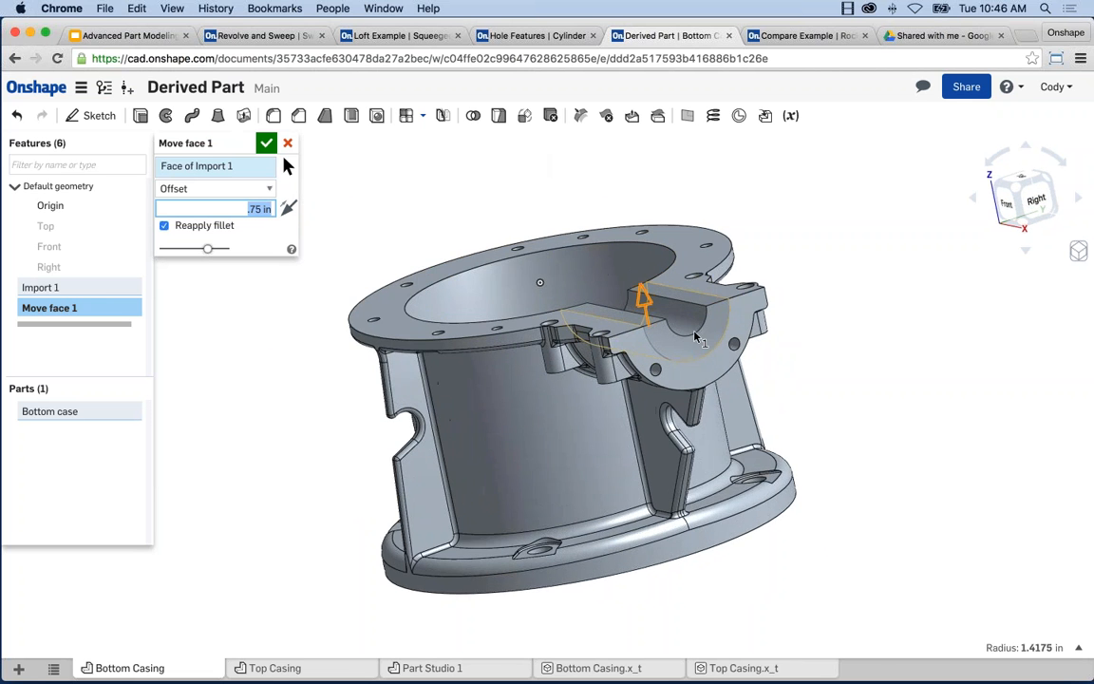
scroll(694, 308, "up", 2)
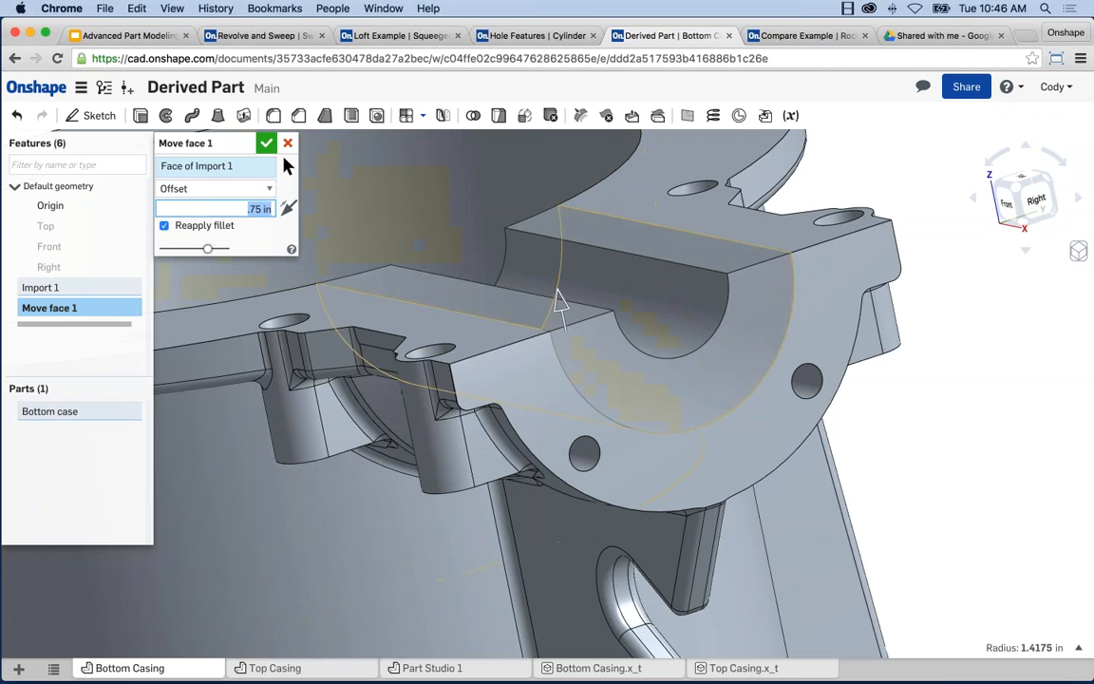
left_click(266, 143)
scroll(701, 327, "down", 2)
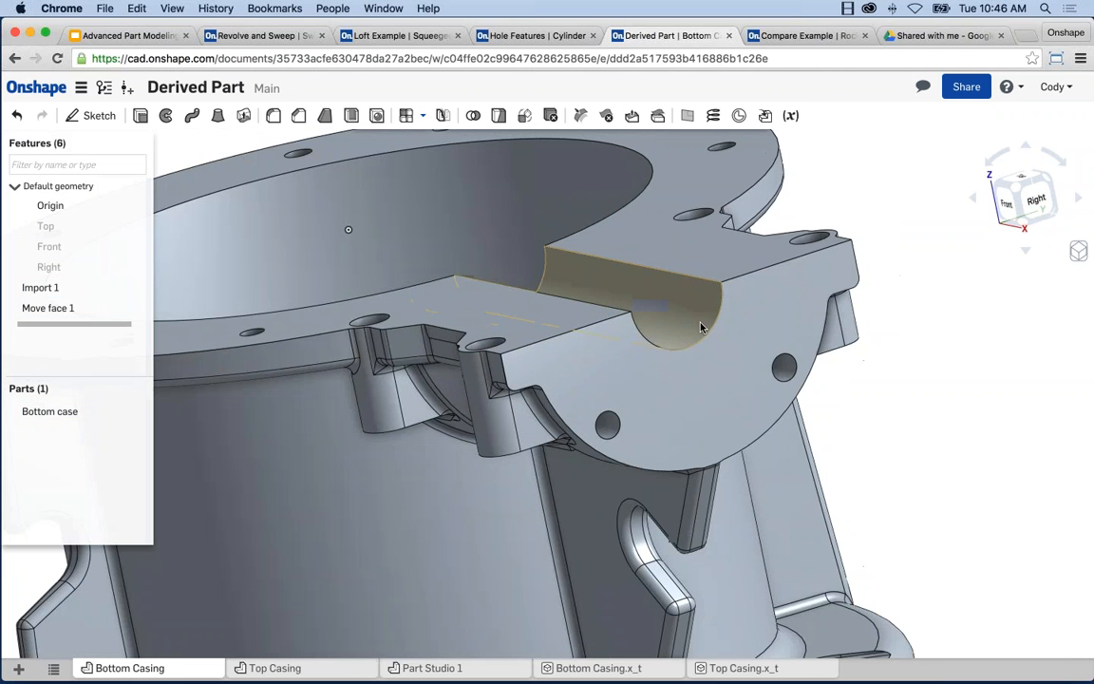
Step: In Top Casing, offset the half-round outlet bore face by 0.75 in with Move face
scroll(672, 359, "down", 4)
left_click(274, 667)
right_click_drag(715, 510, 657, 119)
left_click(631, 116)
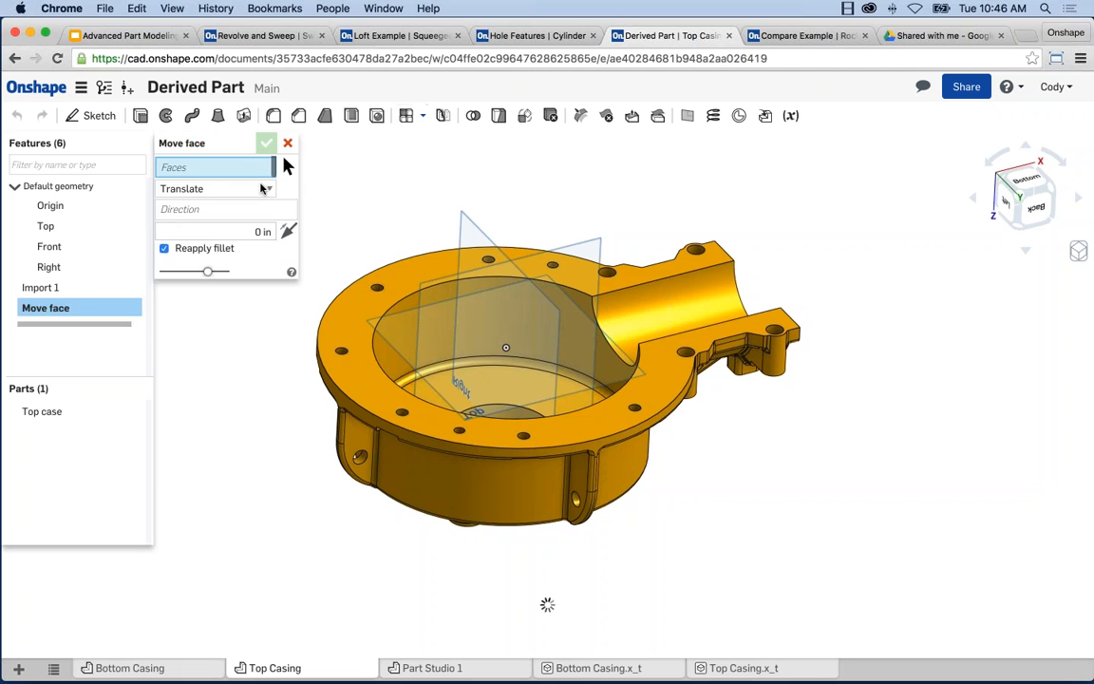
left_click(213, 189)
left_click(202, 214)
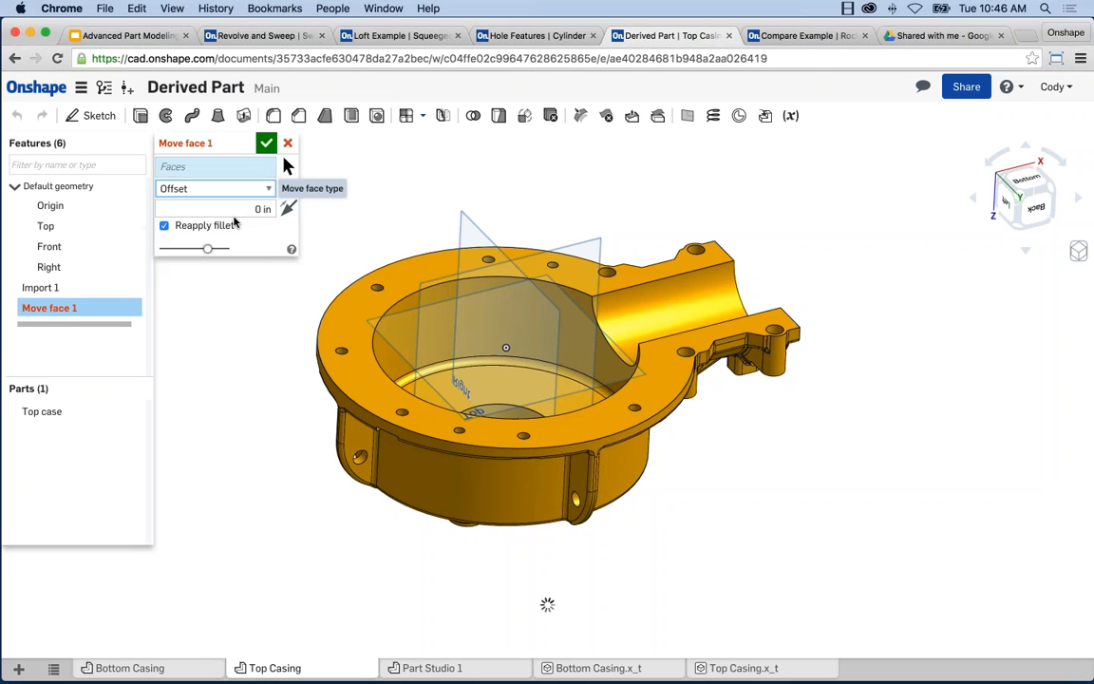
type(".75")
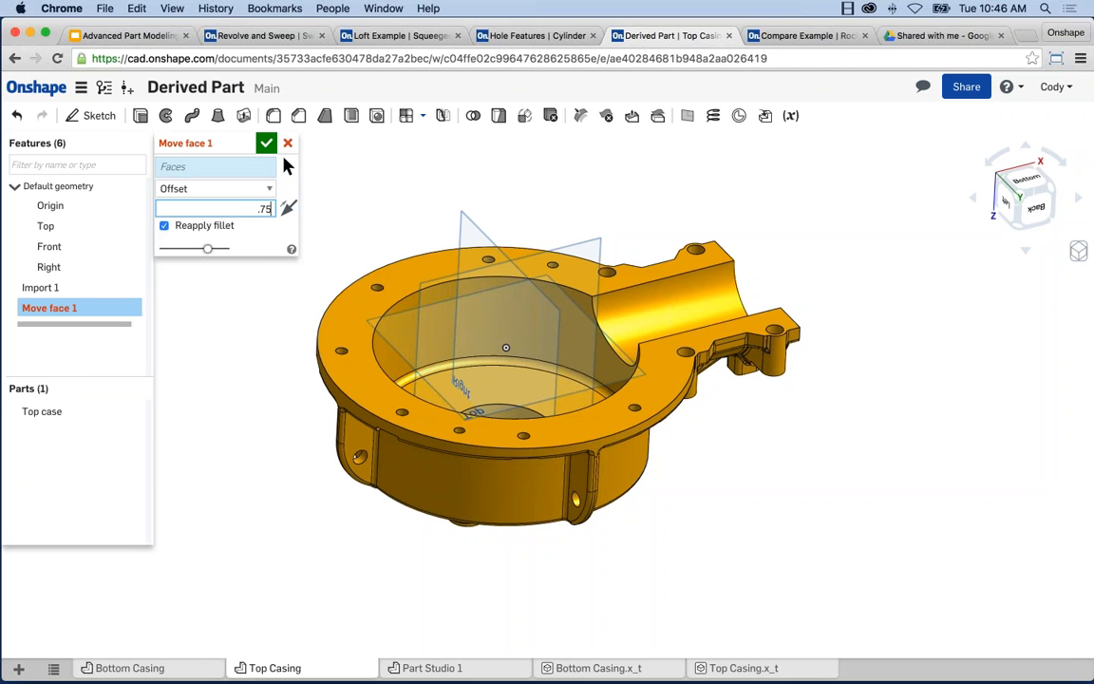
left_click(677, 300)
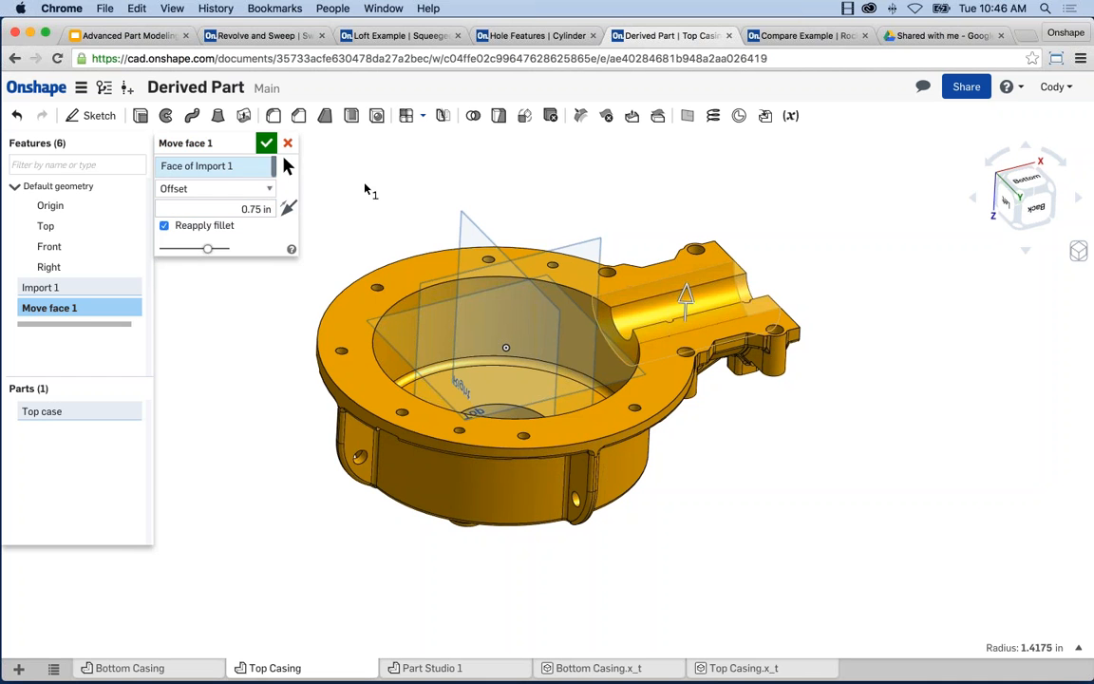
left_click(260, 144)
right_click_drag(605, 215, 617, 427)
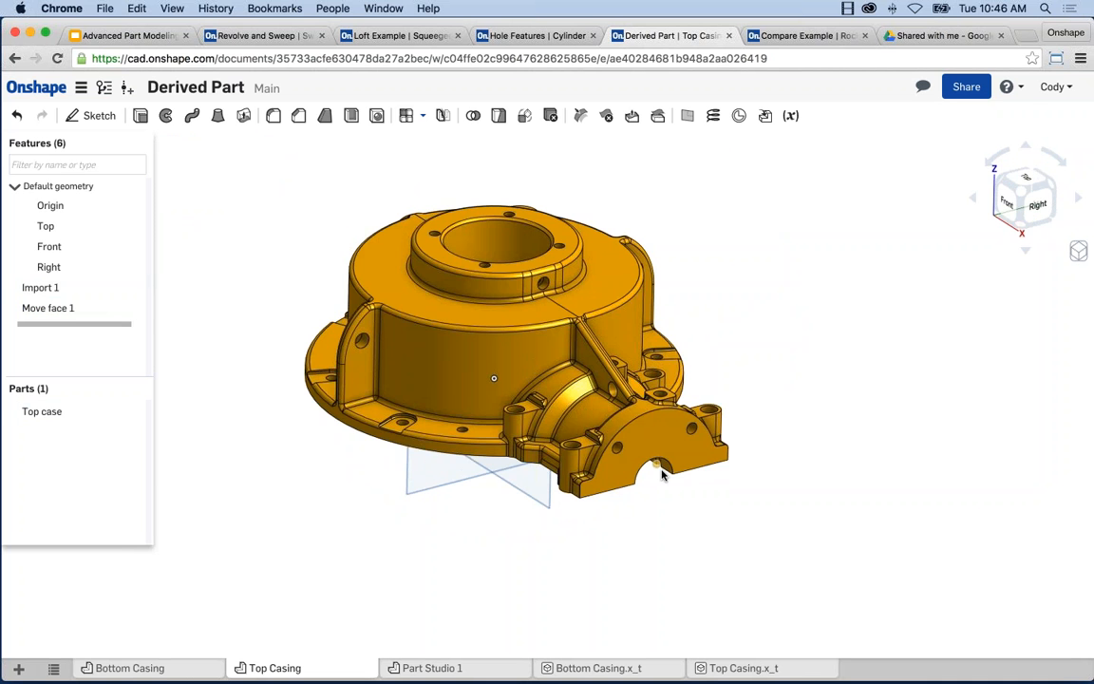
Step: Check the offset outlet face in Top Casing, then open Part Studio 1 and examine the flange on the derived cases
scroll(665, 465, "up", 5)
scroll(669, 458, "up", 2)
scroll(662, 484, "down", 4)
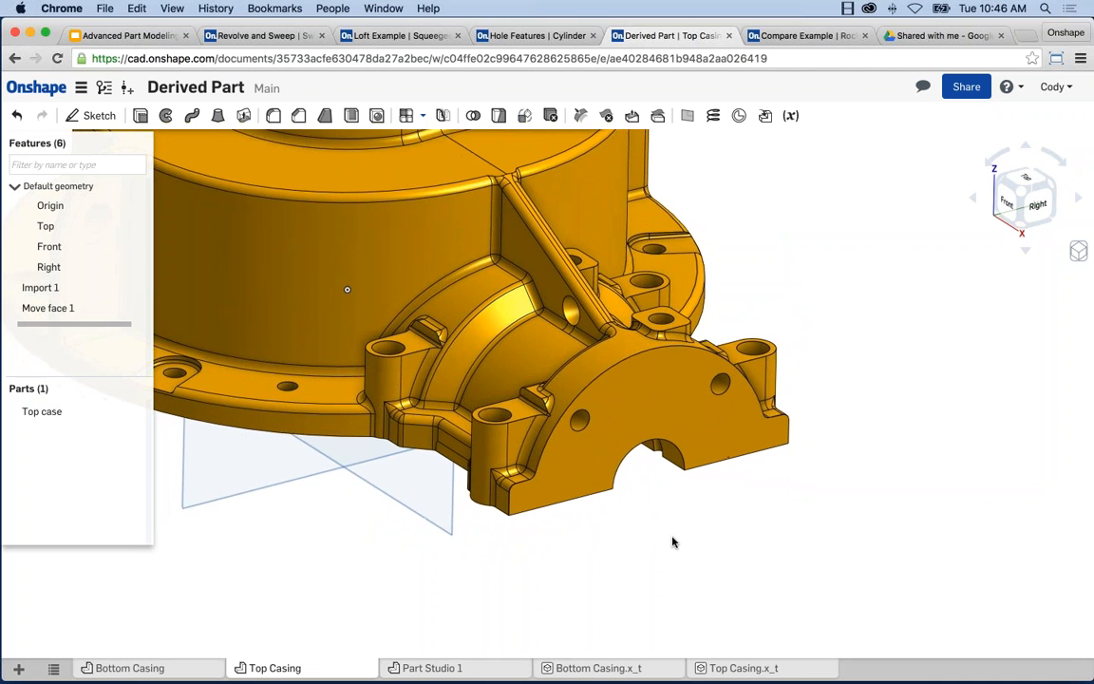
scroll(672, 543, "down", 4)
scroll(677, 541, "down", 1)
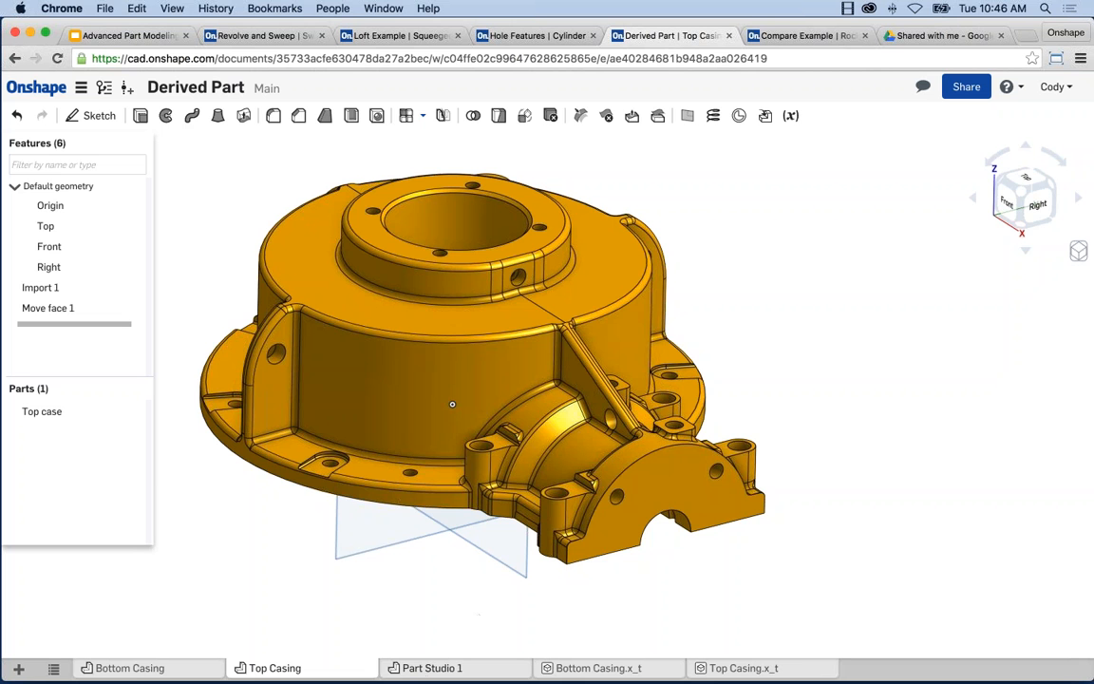
left_click(430, 668)
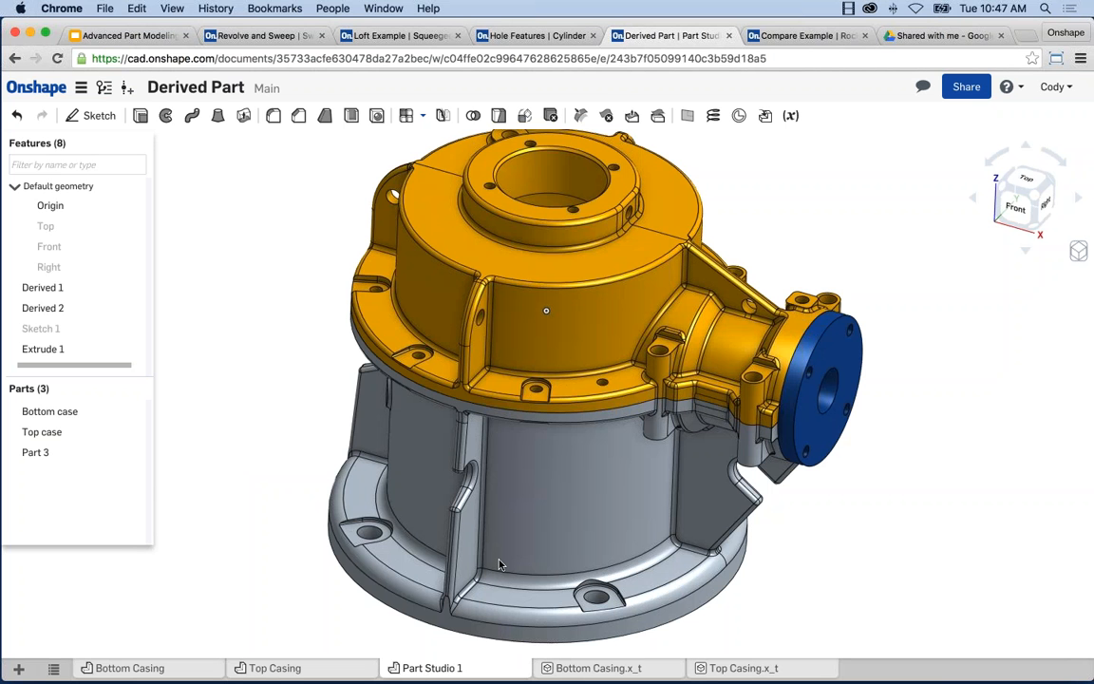
right_click_drag(803, 550, 758, 383)
scroll(757, 383, "up", 6)
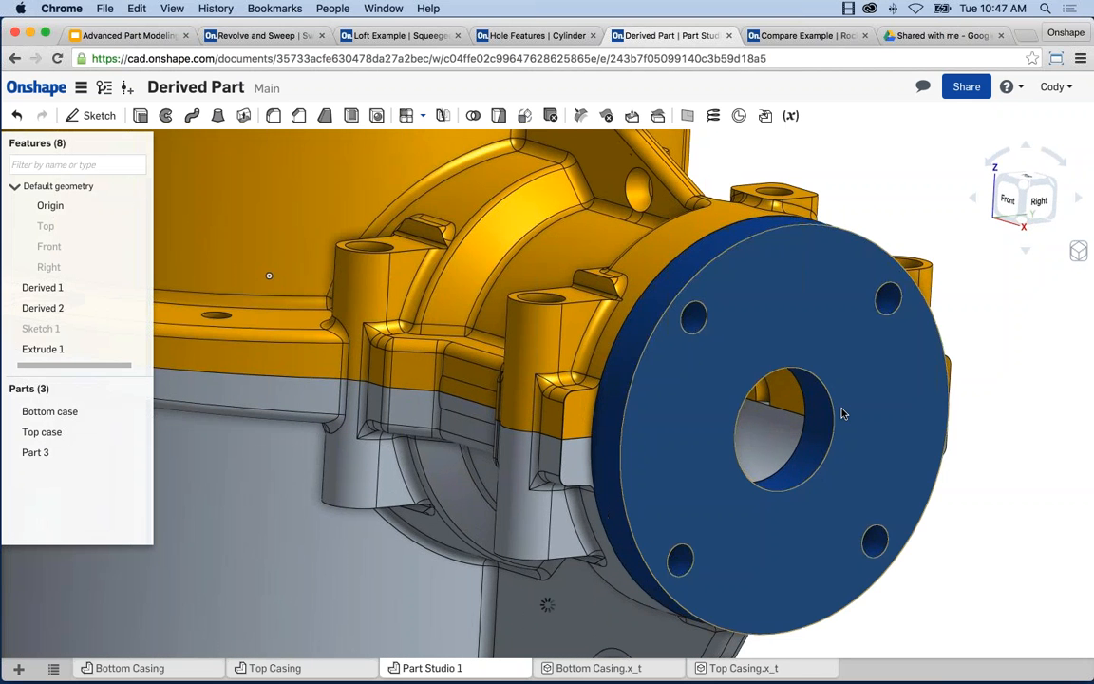
Step: Hide the flange part in Part Studio 1 and examine the updated outlet bore faces of both derived cases
left_click(134, 453)
right_click_drag(788, 375, 773, 423)
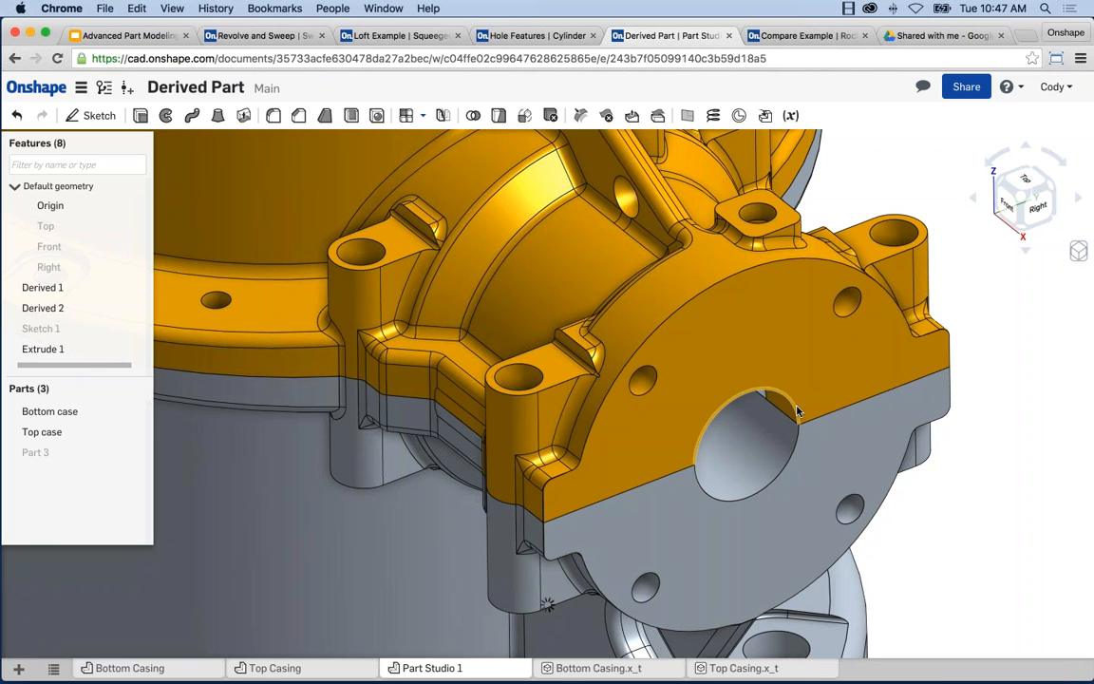
scroll(798, 410, "down", 3)
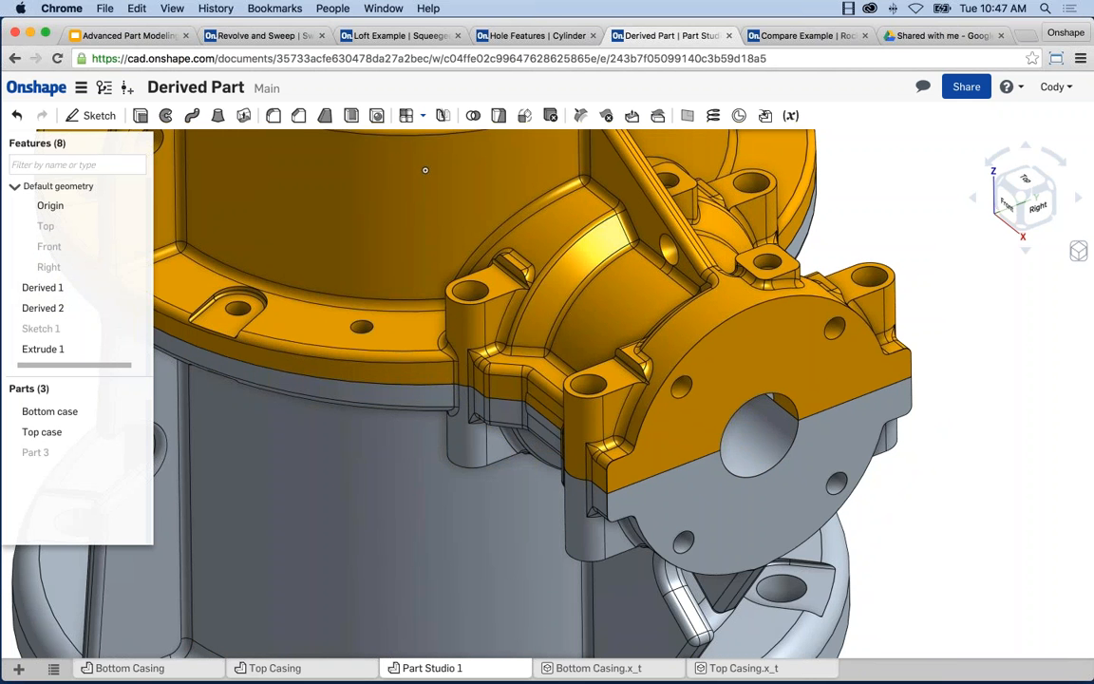
scroll(812, 470, "down", 3)
right_click_drag(812, 470, 719, 465)
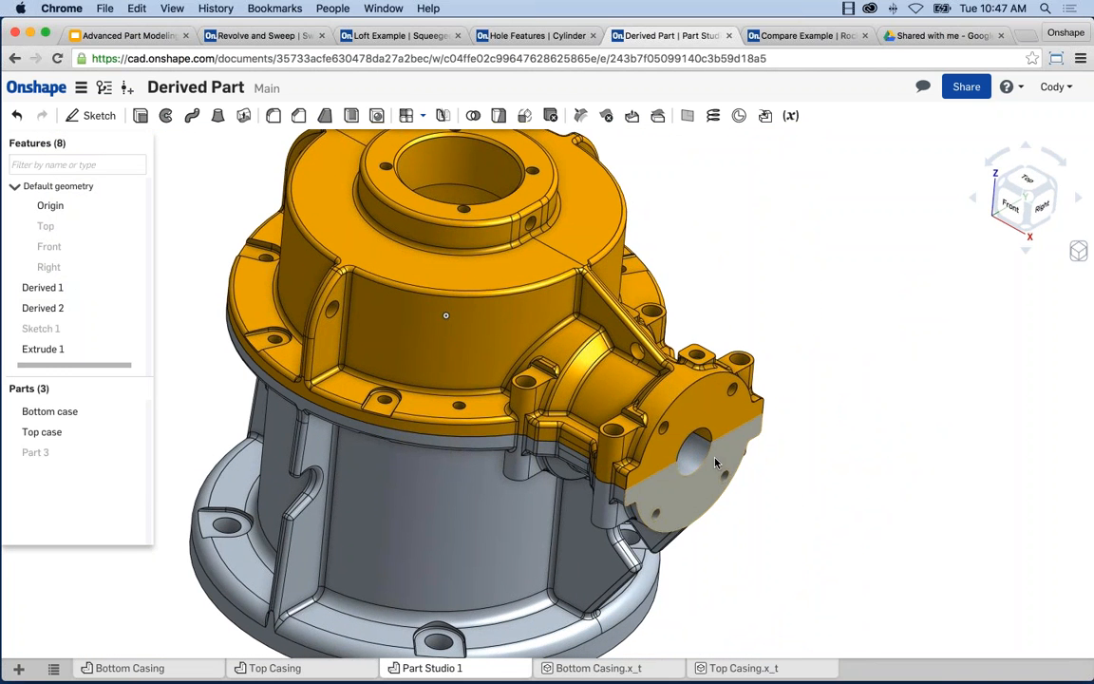
scroll(722, 456, "down", 2)
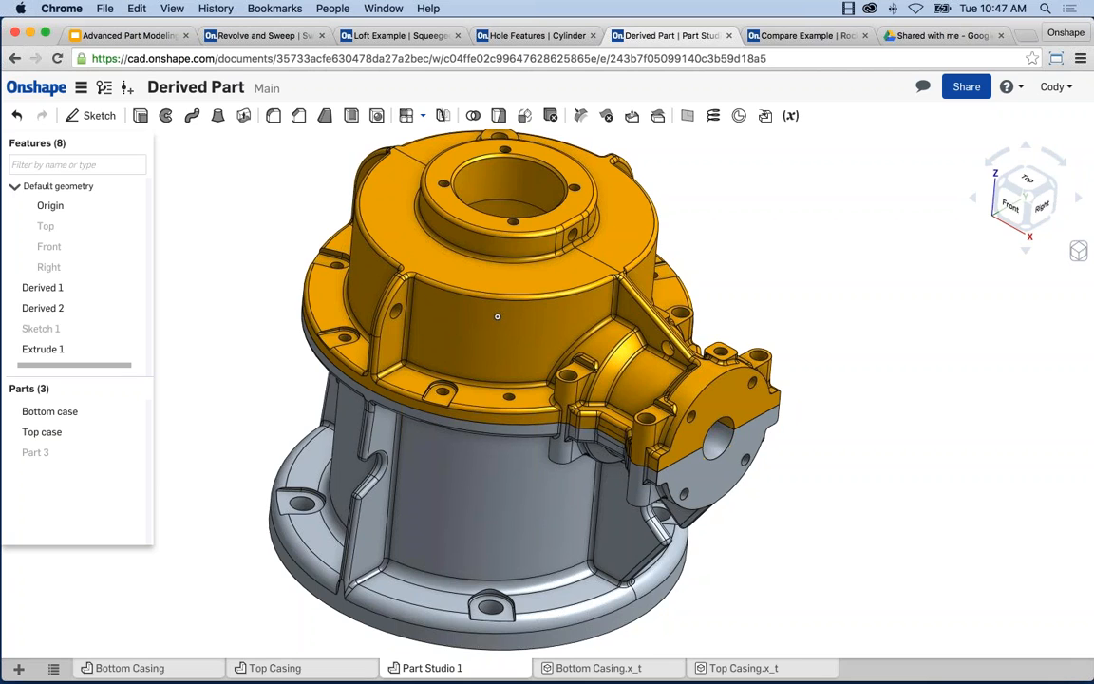
Step: Switch to the Compare Example document and reload its timed-out session
left_click(790, 36)
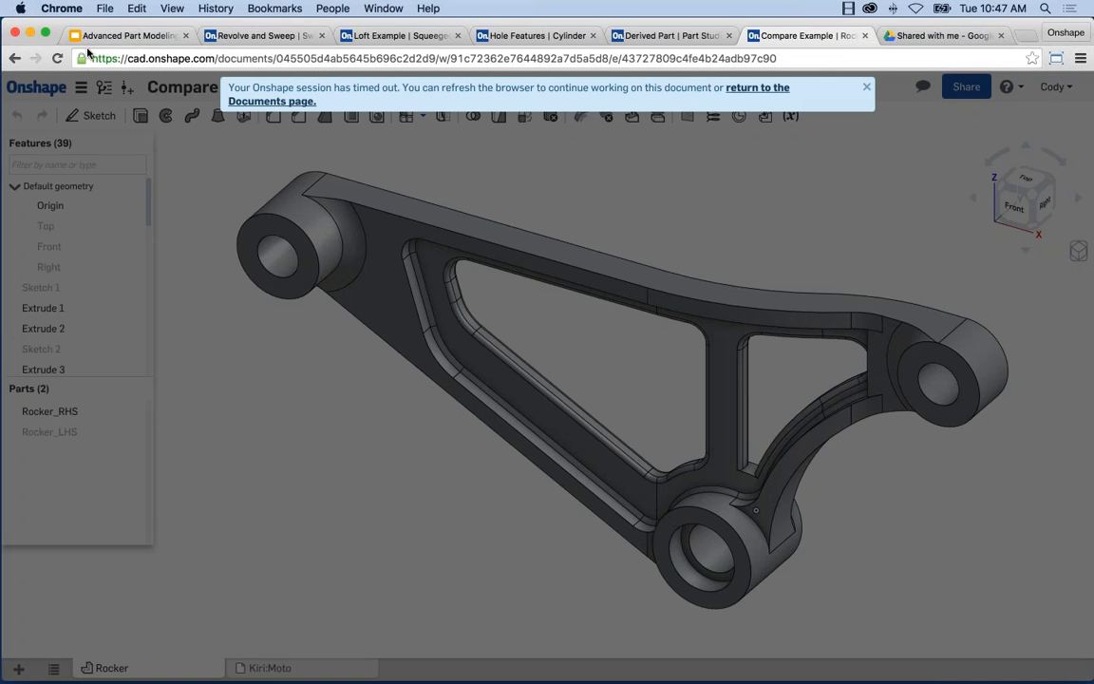
left_click(56, 58)
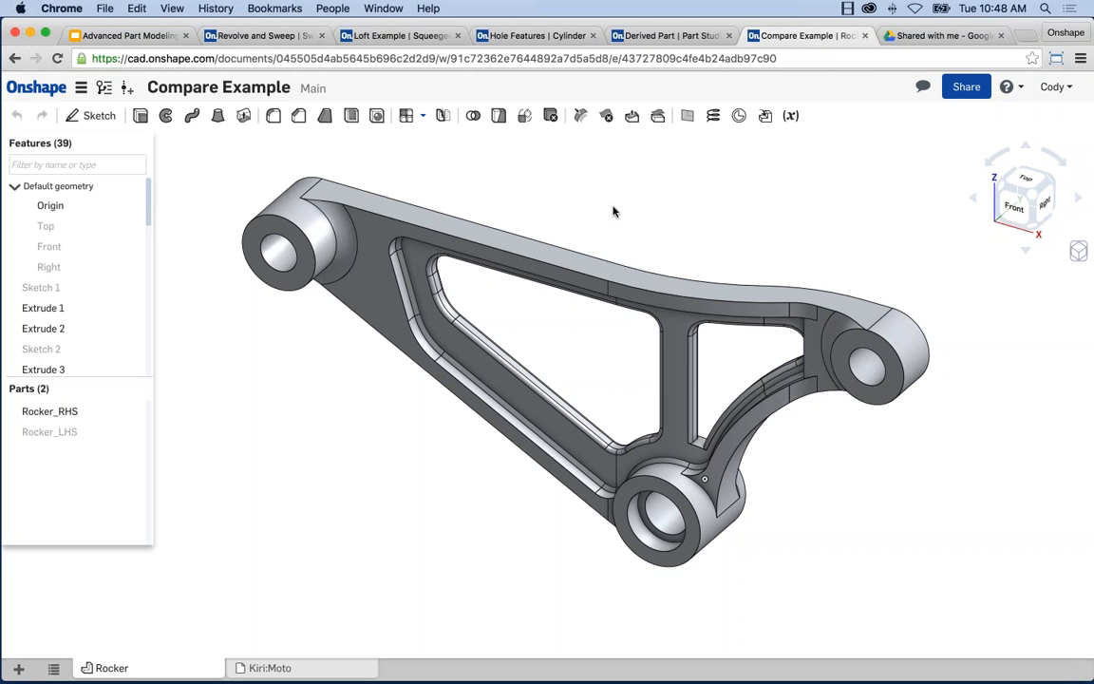
middle_click_drag(272, 173, 271, 178)
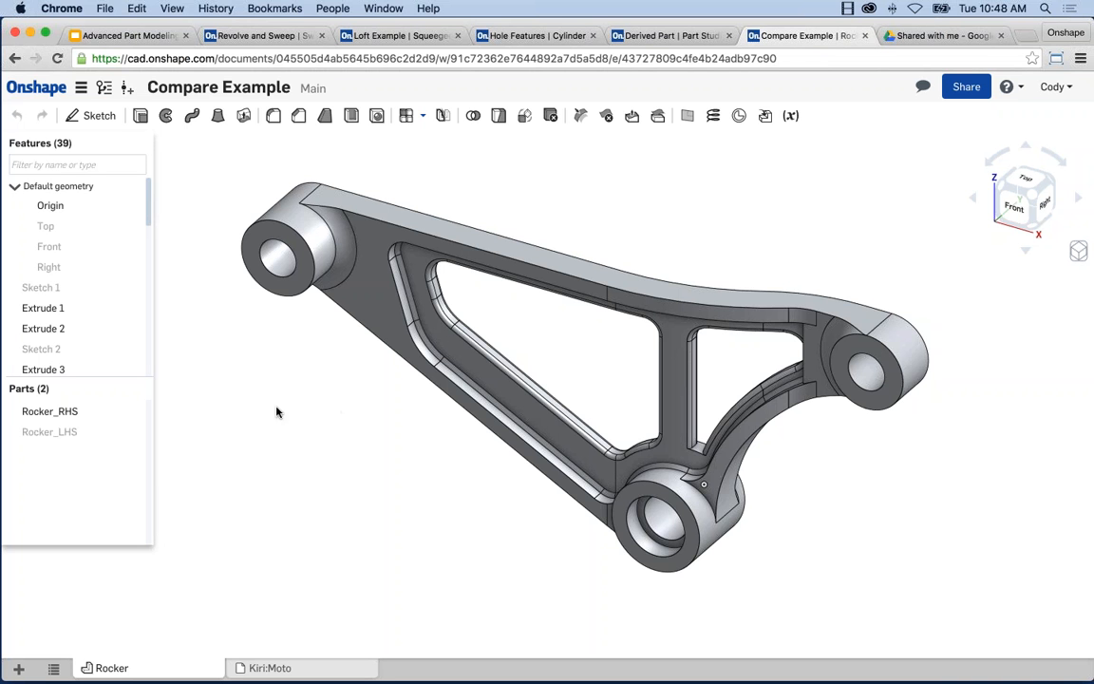
left_click(129, 91)
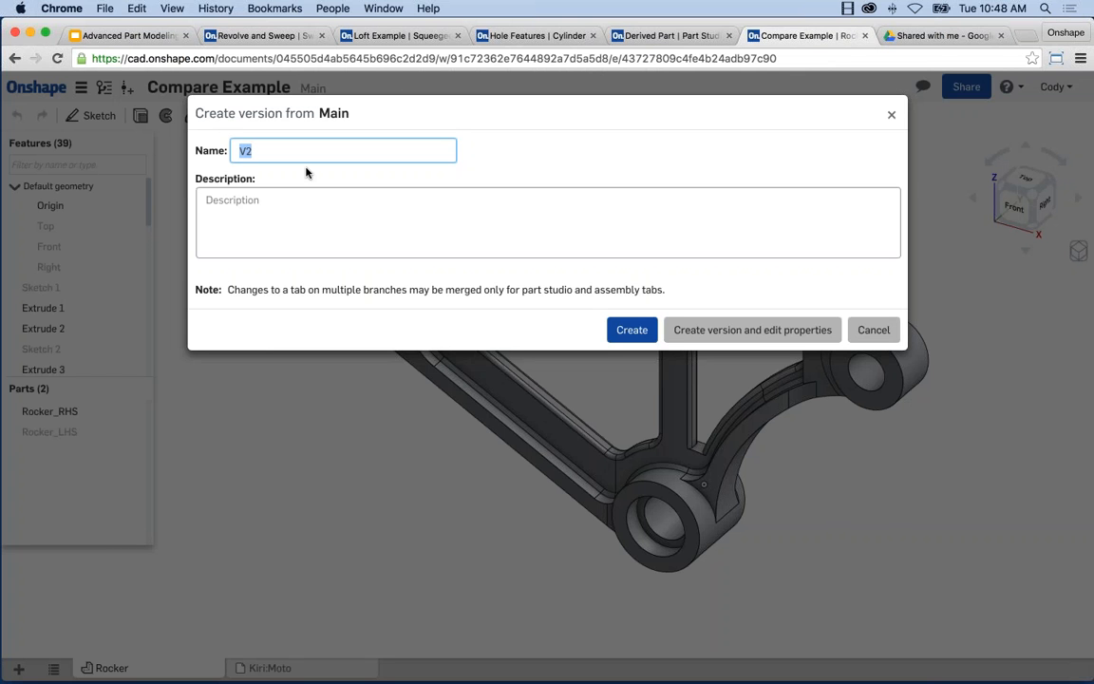
left_click(631, 330)
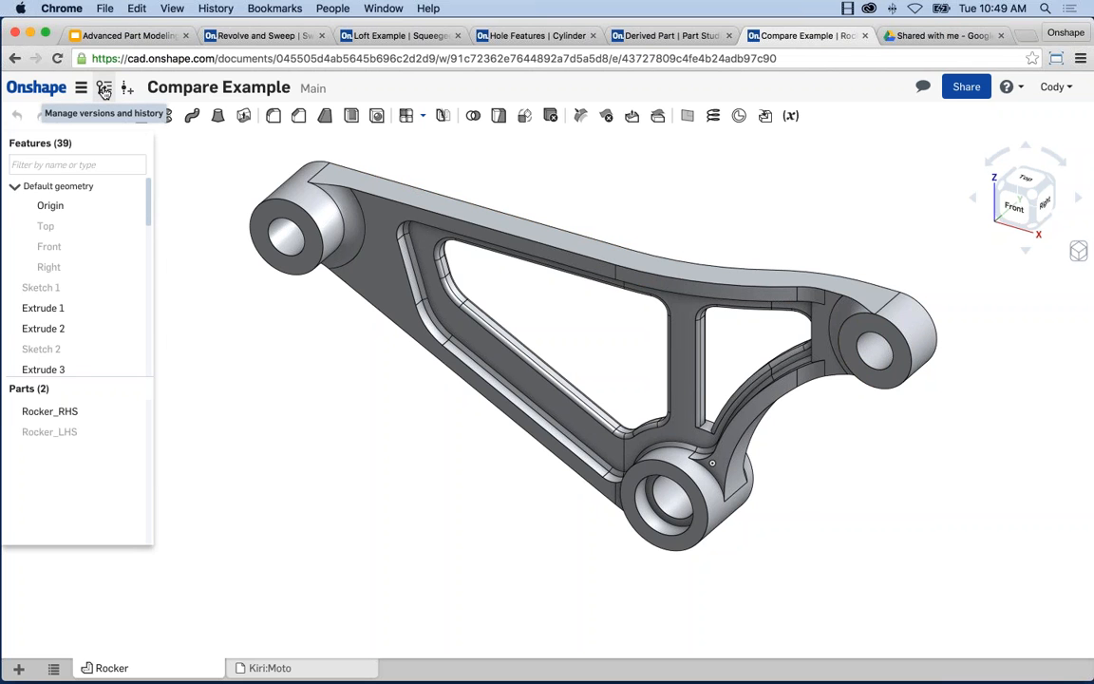
Step: Open the version history and review the recorded changes under Main and Revision A
left_click(105, 89)
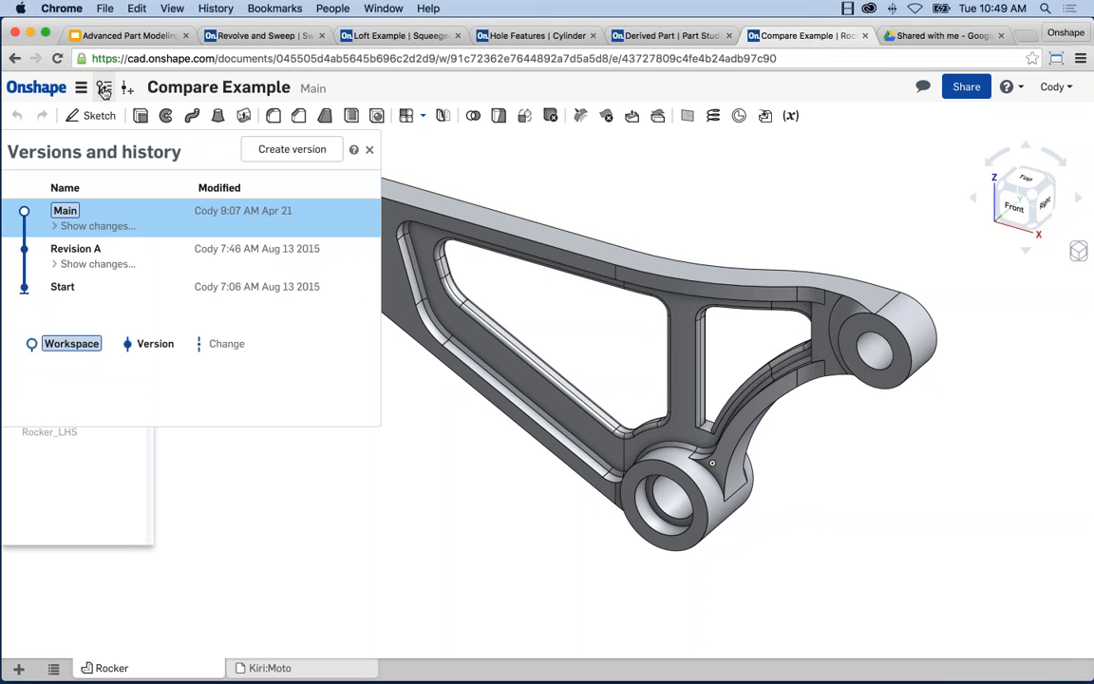
left_click(98, 226)
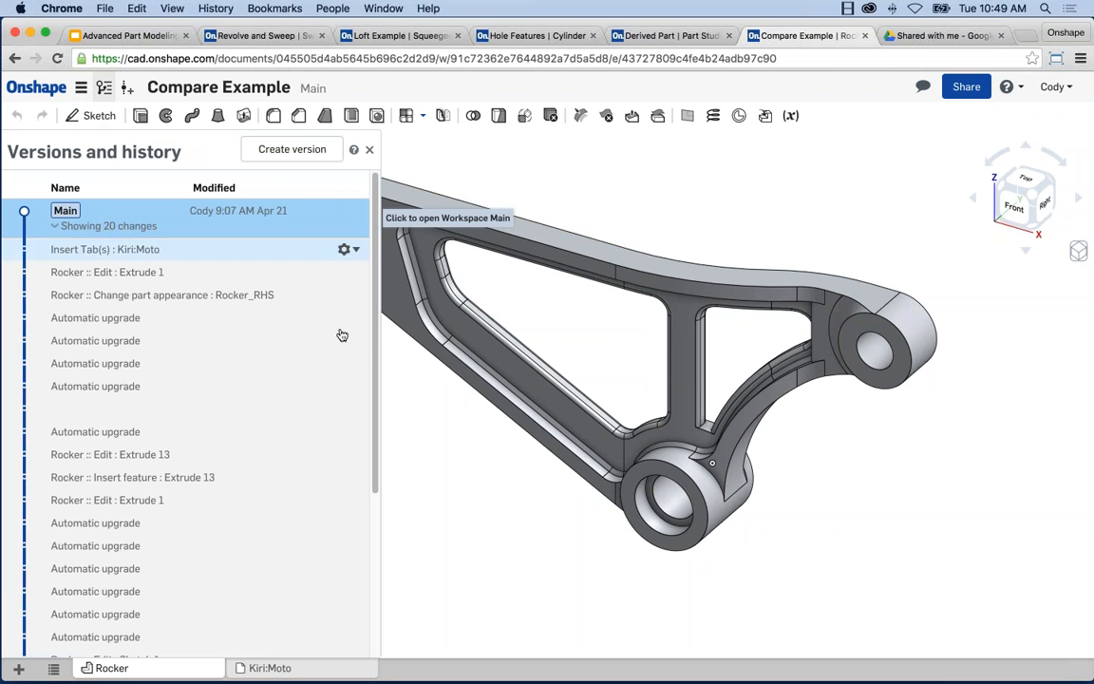
scroll(325, 337, "down", 6)
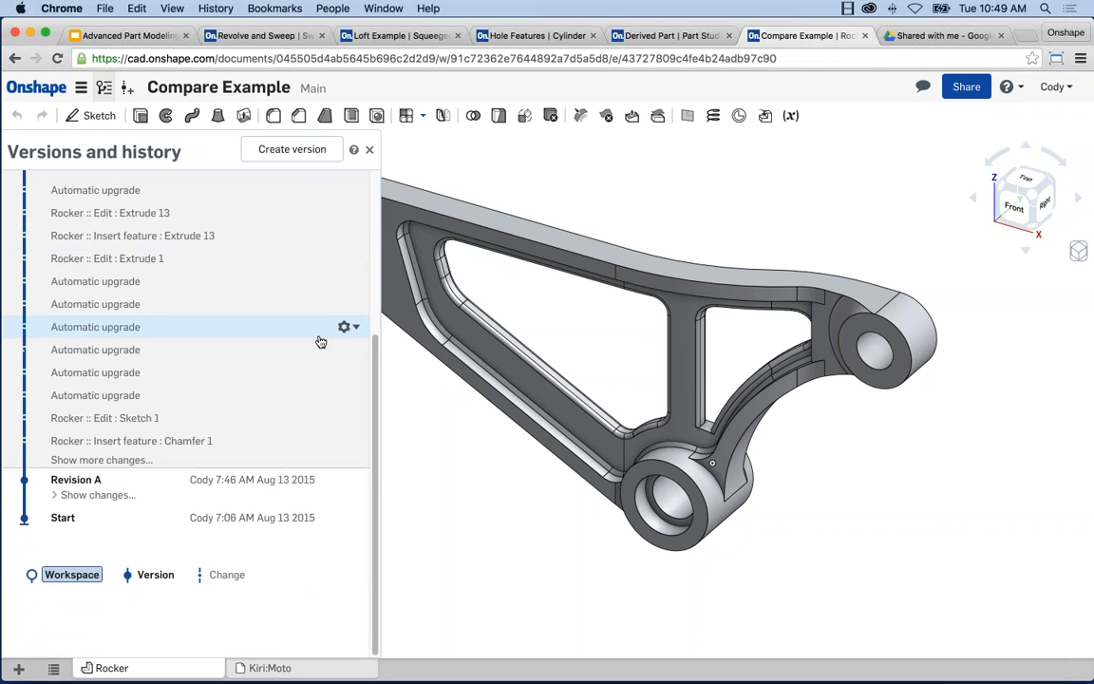
left_click(127, 494)
scroll(333, 357, "down", 2)
scroll(333, 357, "down", 8)
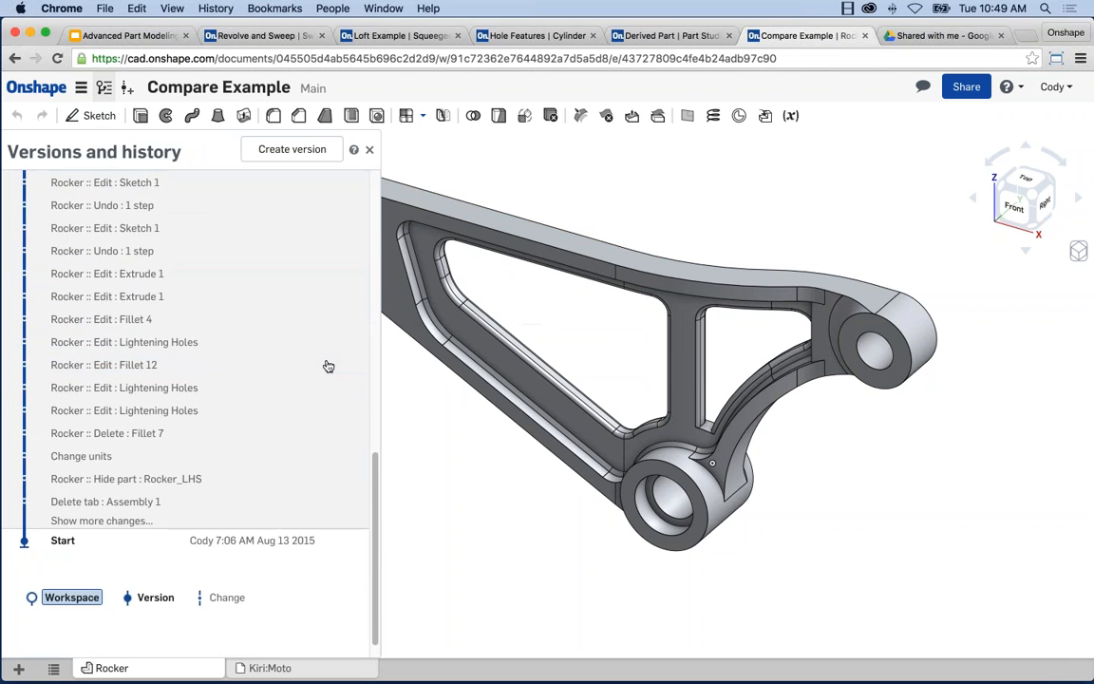
scroll(327, 365, "up", 3)
scroll(328, 365, "up", 3)
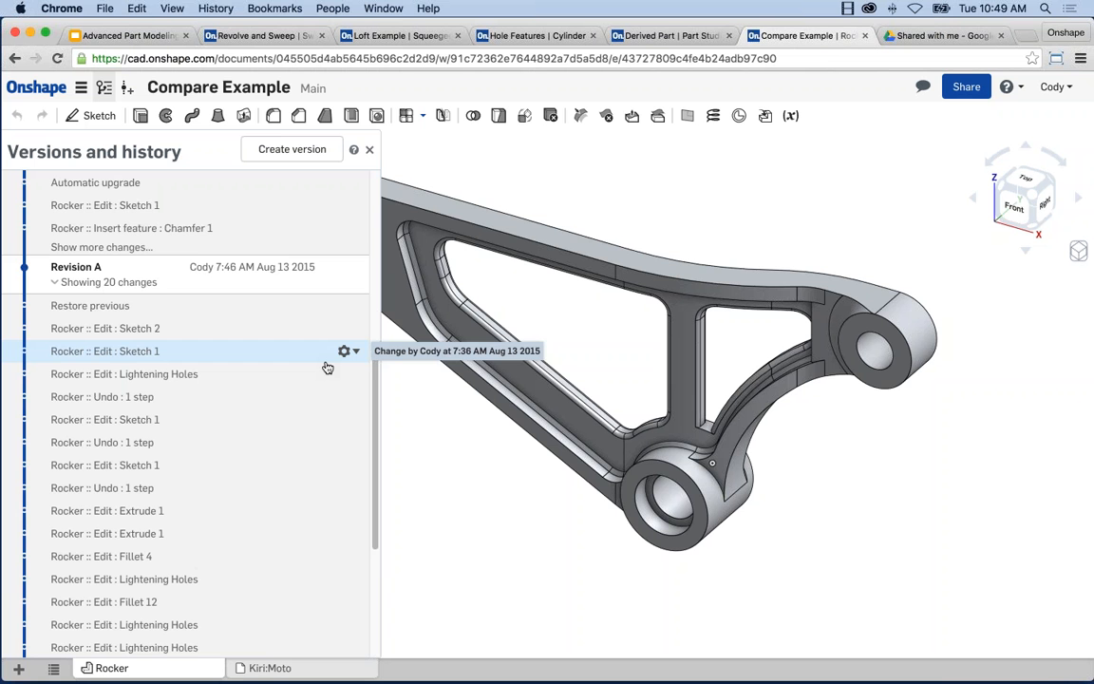
scroll(327, 368, "up", 3)
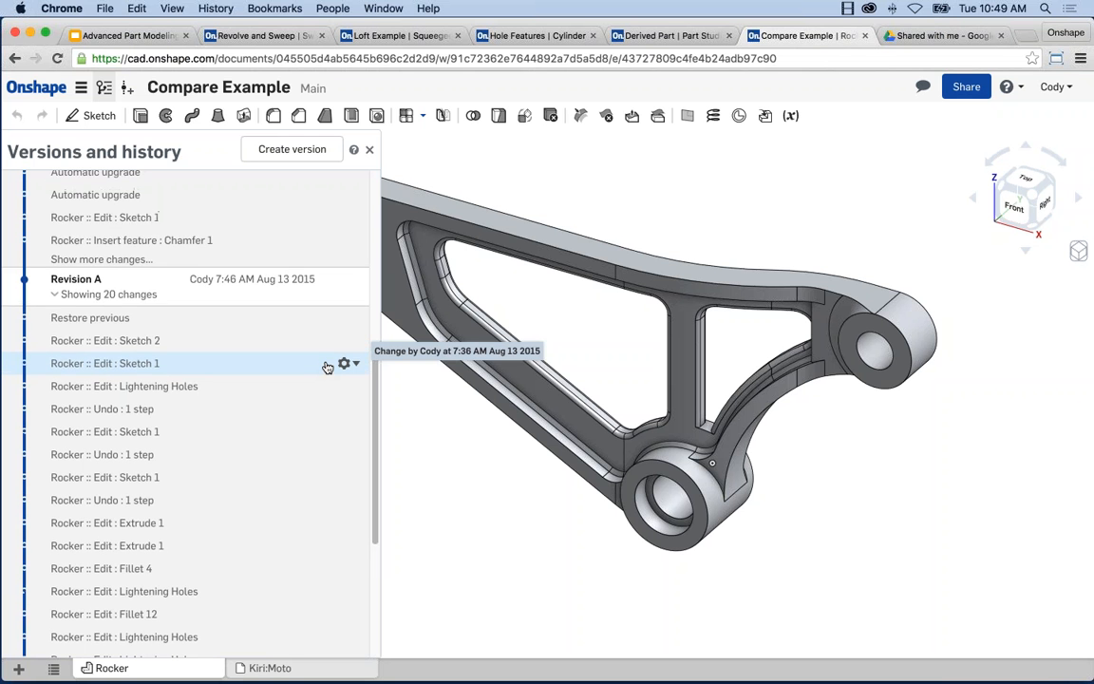
scroll(328, 367, "down", 3)
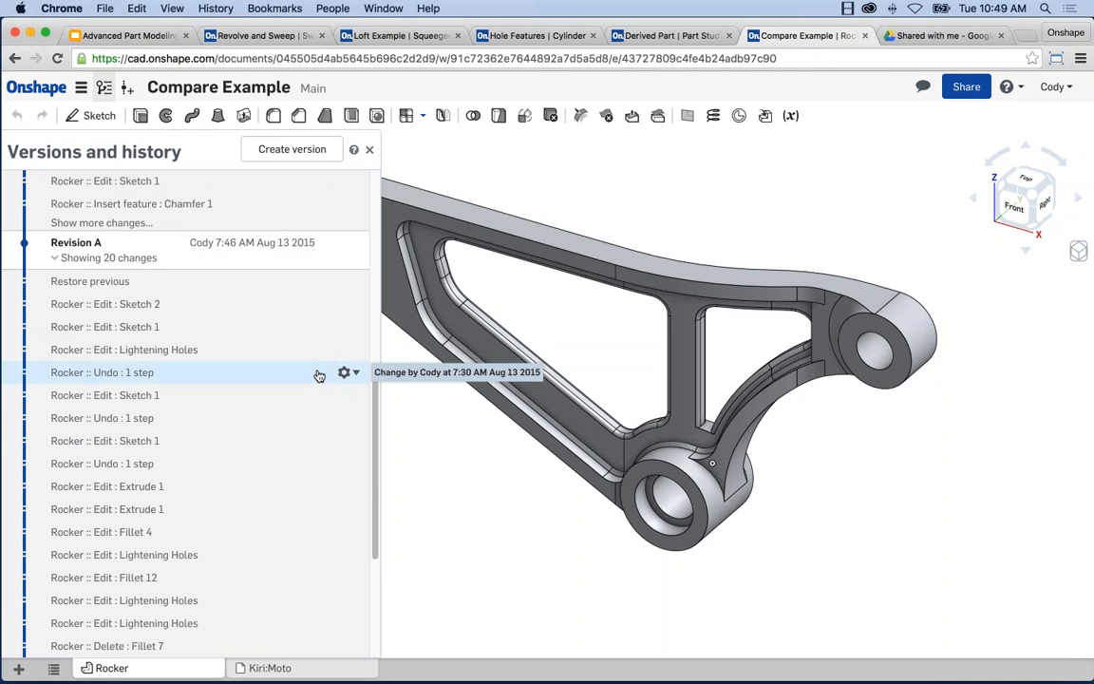
Step: Show the available actions for an undo entry in Revision A's change list, then close the version history
left_click(178, 428)
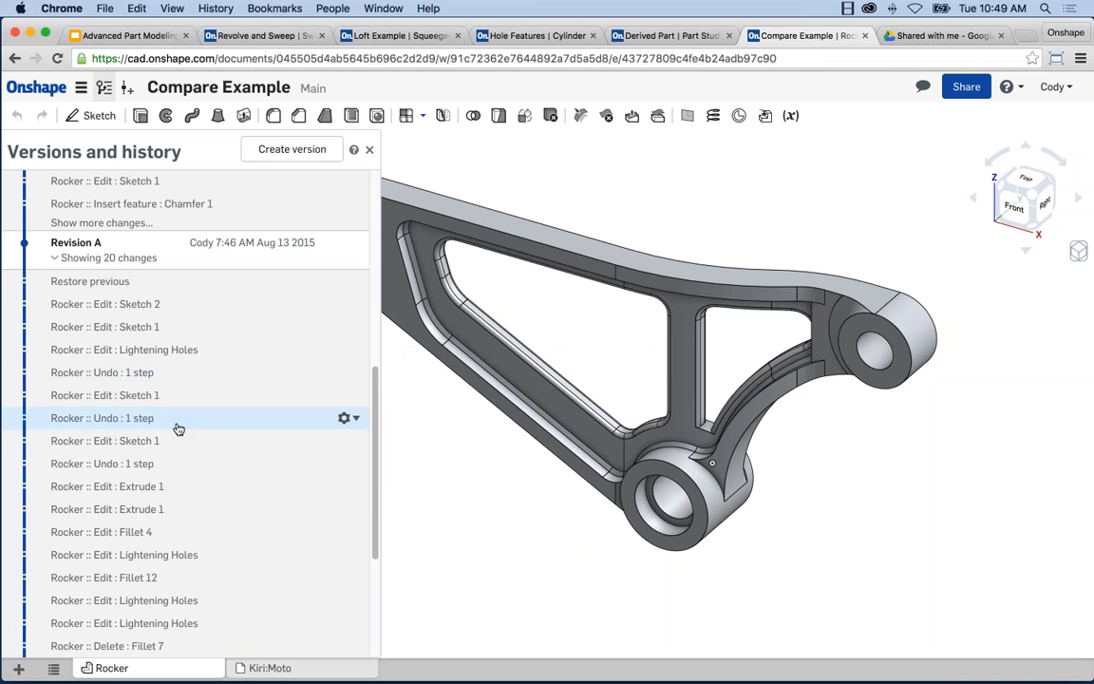
left_click(346, 418)
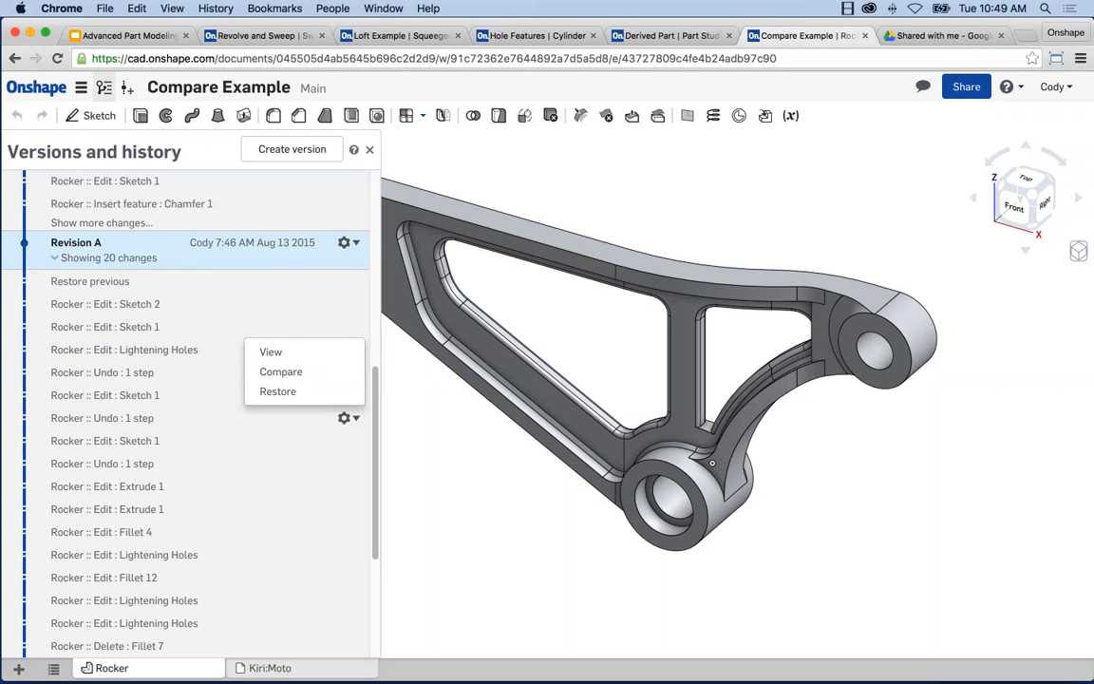
left_click_drag(377, 386, 377, 384)
left_click(104, 87)
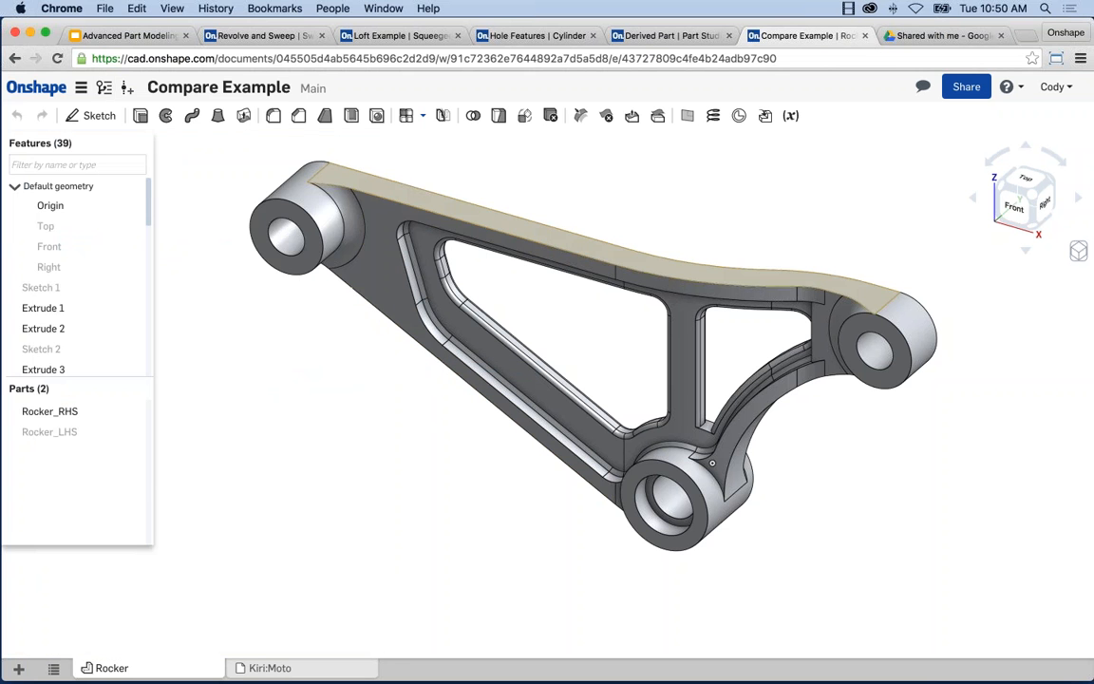
Step: Reopen the version history and view the rocker as saved in the Revision A version
left_click(127, 87)
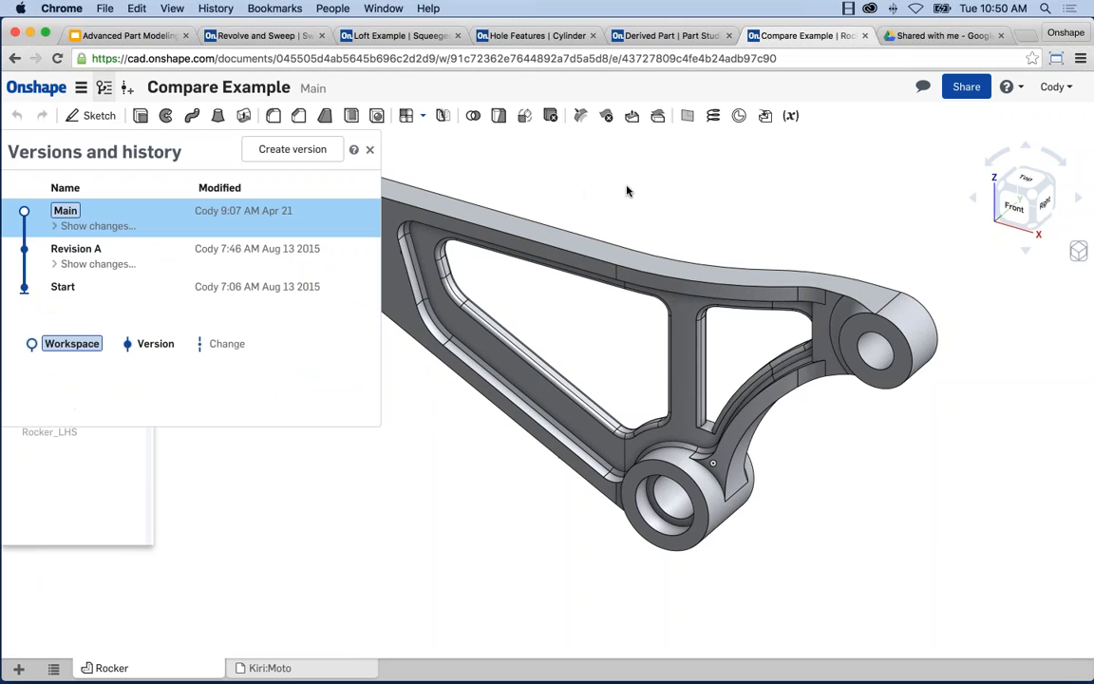
middle_click_drag(717, 199, 764, 220)
scroll(727, 202, "down", 1)
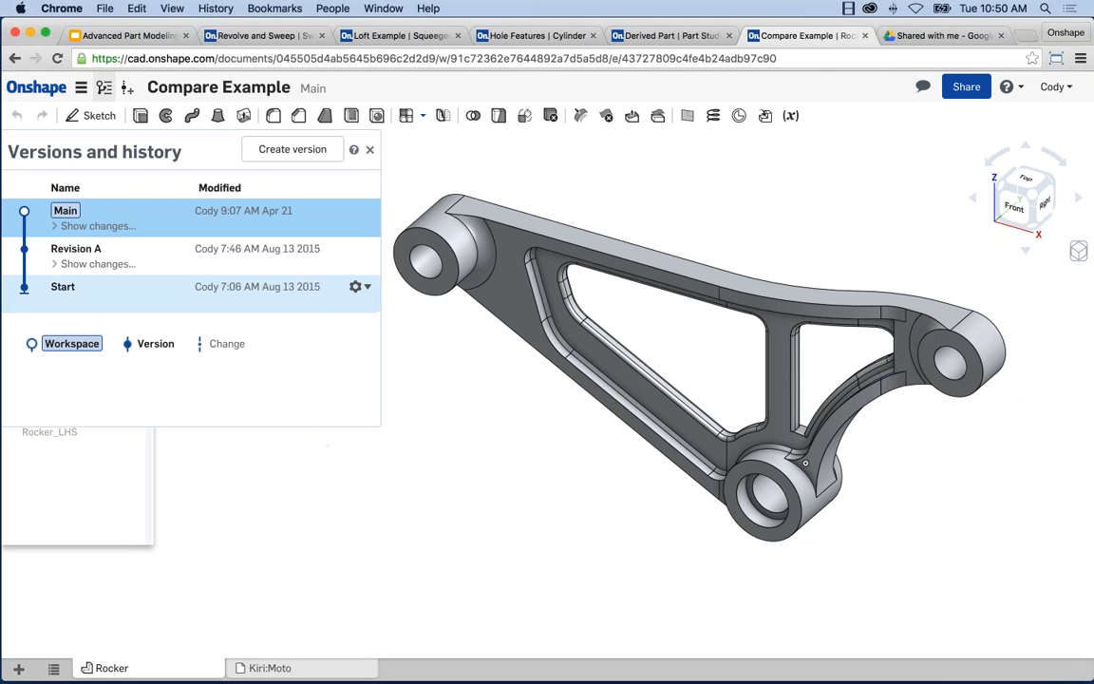
left_click(161, 263)
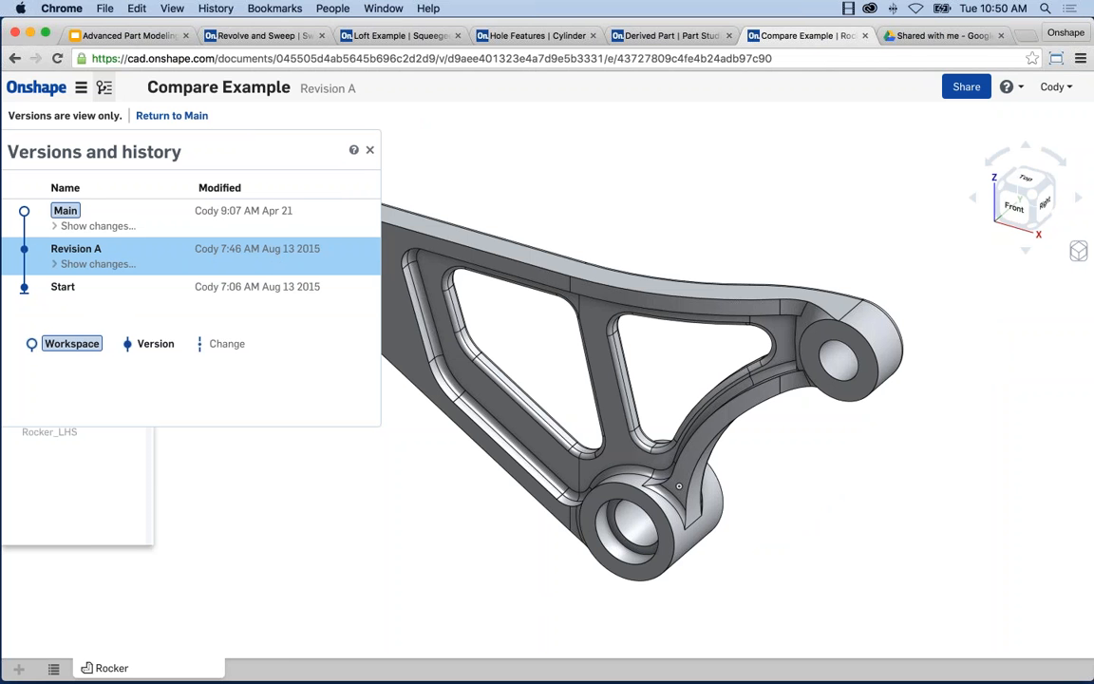
middle_click_drag(533, 225, 677, 243)
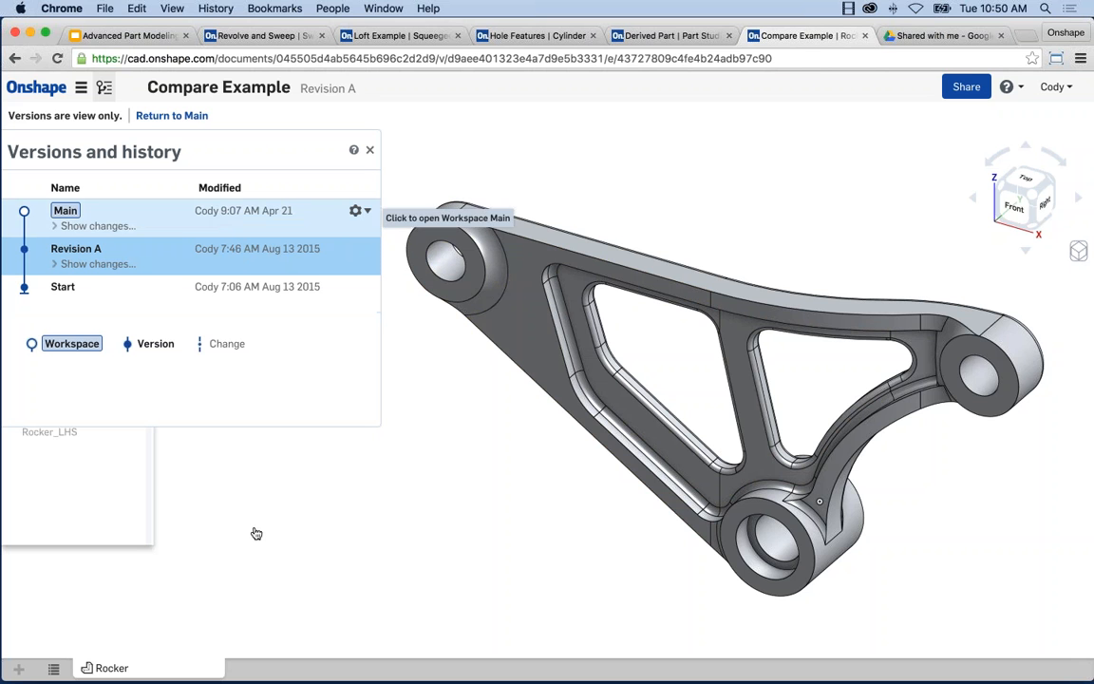
Step: Return to the Main workspace and compare it with the Revision A version
left_click(333, 214)
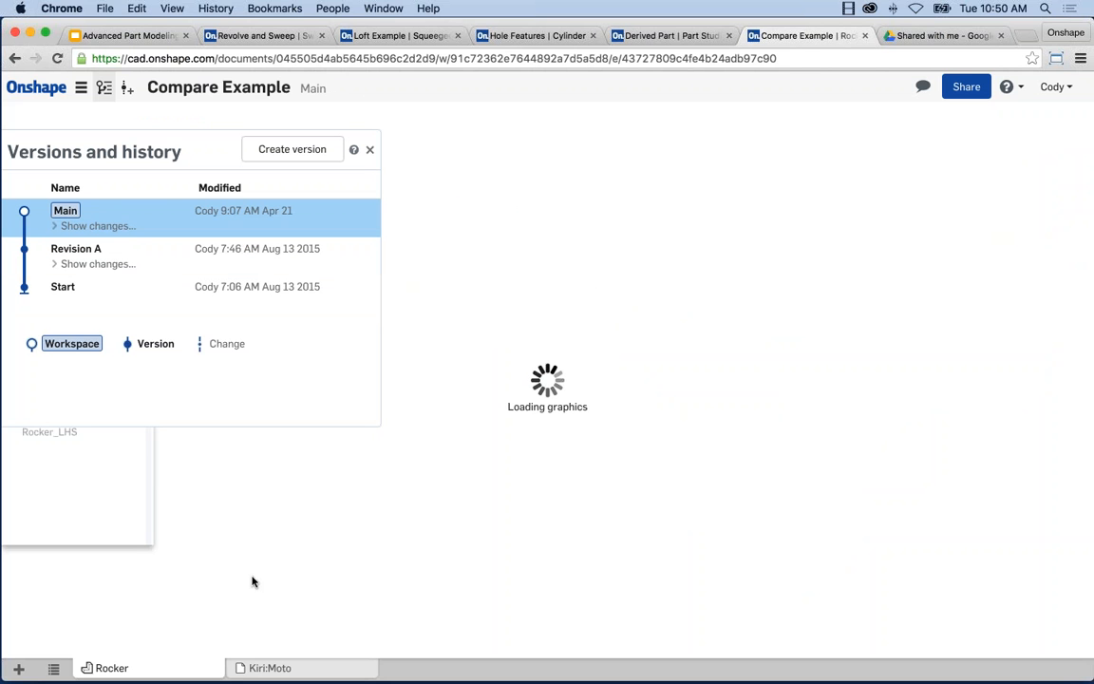
middle_click_drag(577, 349, 730, 396)
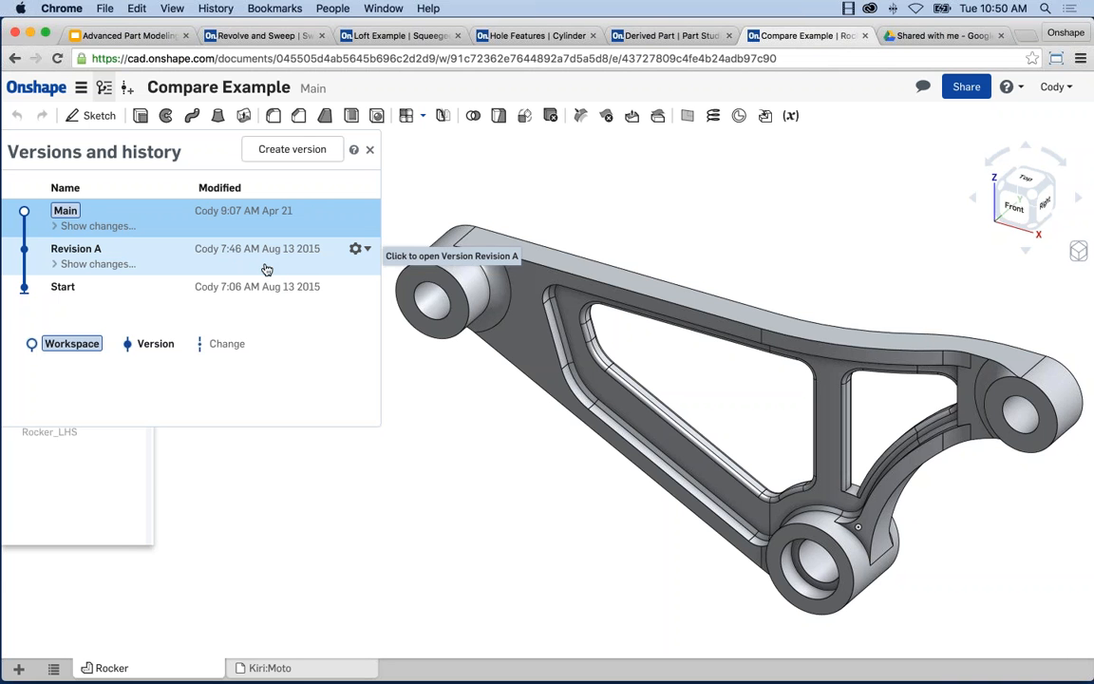
left_click(359, 250)
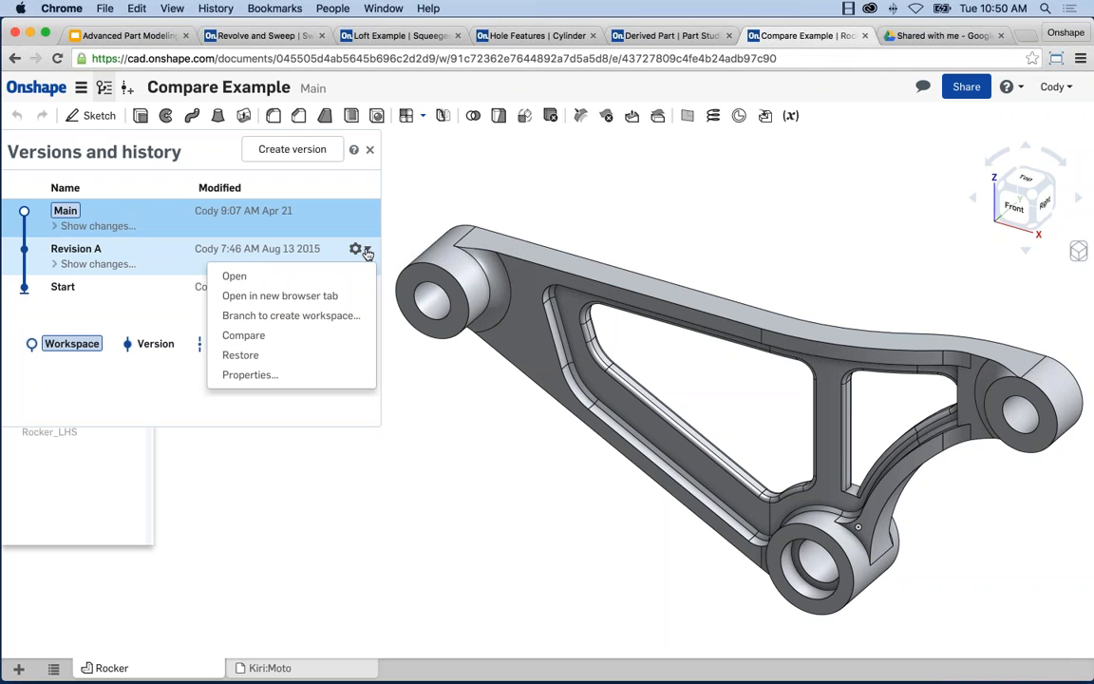
left_click(244, 335)
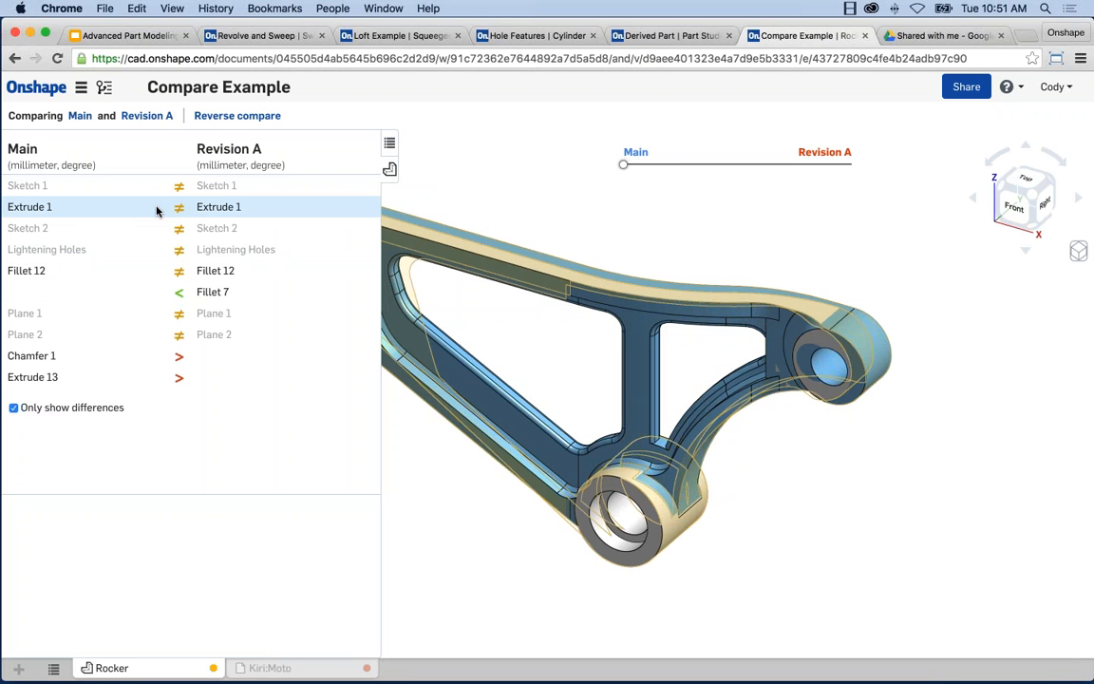
Step: Inspect how Extrude 1, Fillet 12, Fillet 7 and Chamfer 1 differ between Main and Revision A
left_click(119, 207)
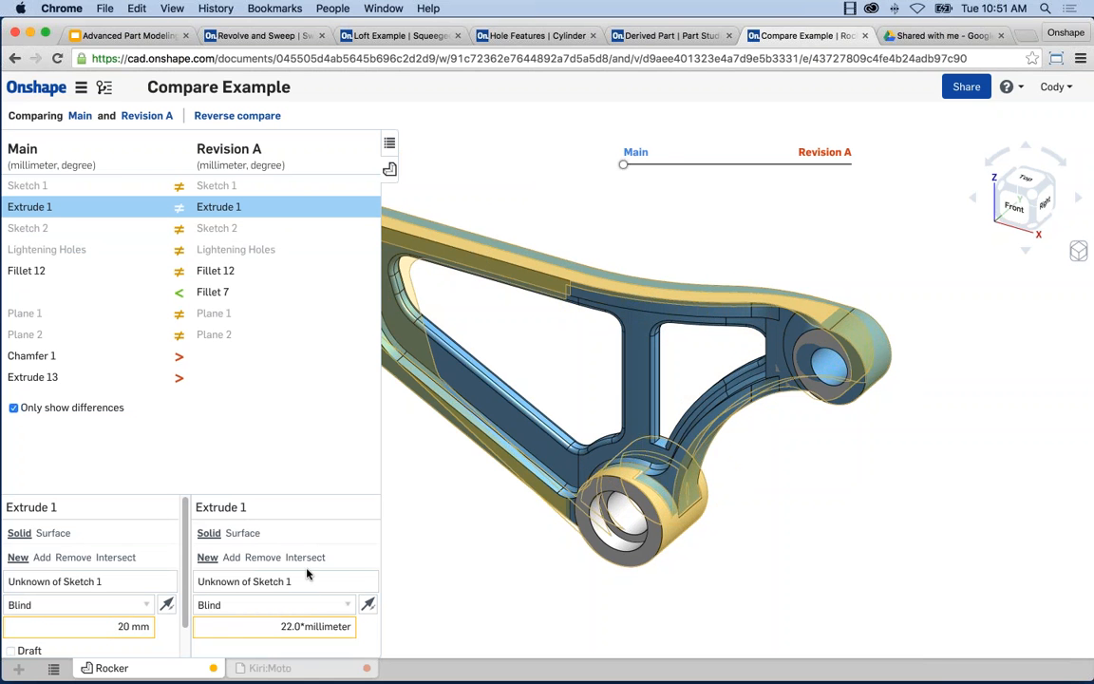
left_click(71, 276)
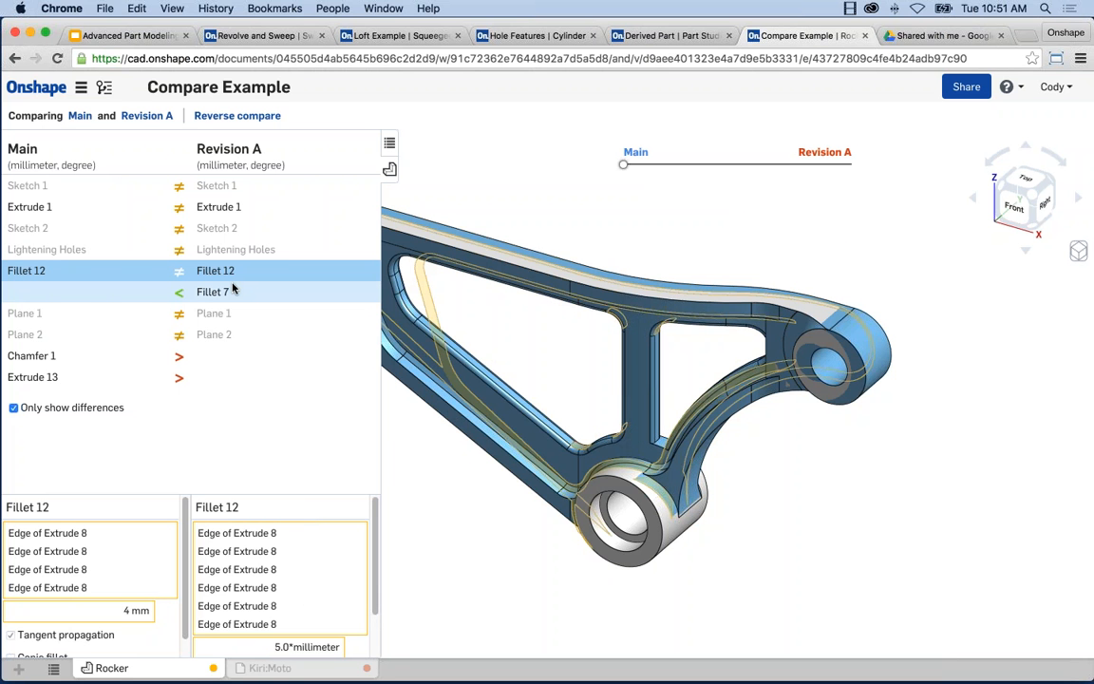
left_click(236, 287)
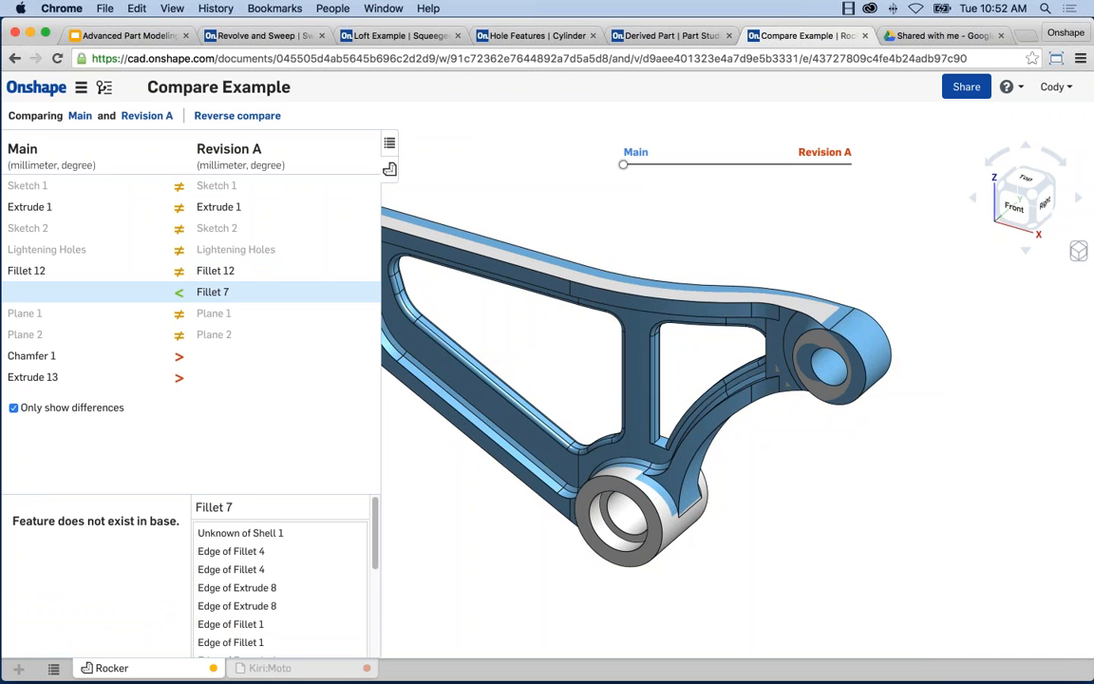
left_click(71, 356)
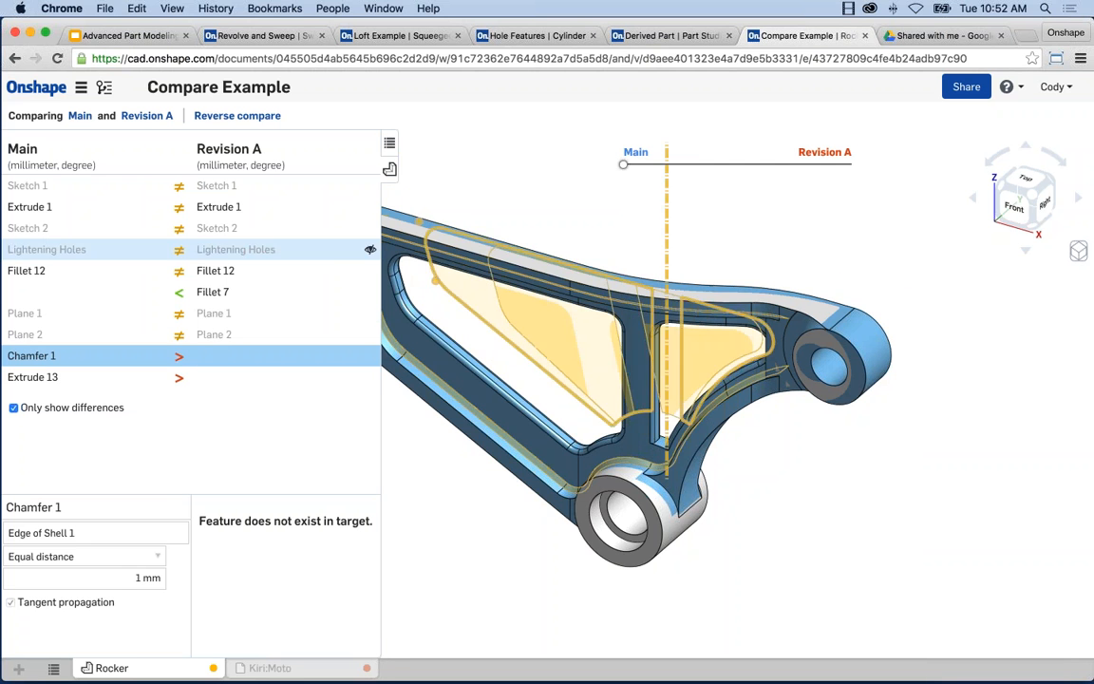
Step: Hide the feature differences list and compare the rocker geometry of Main and Revision A using the blend slider
left_click(389, 169)
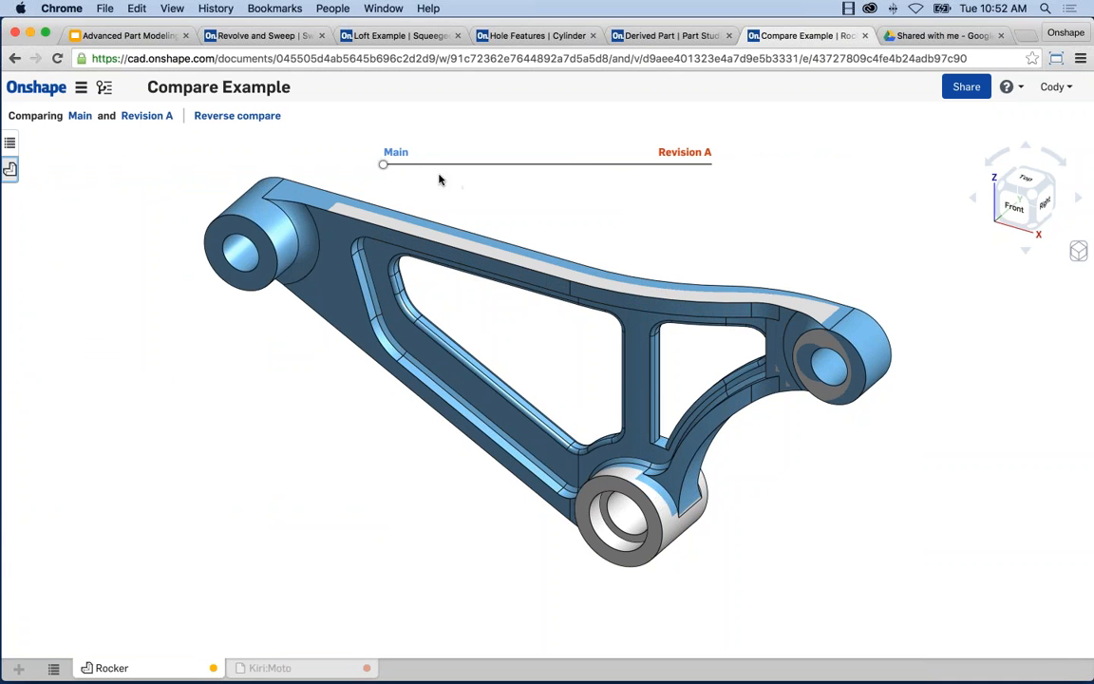
mouse_move(389, 169)
left_mouse_down()
mouse_move(706, 170)
mouse_move(396, 167)
left_mouse_up()
left_click_drag(498, 178, 337, 166)
right_click(338, 163)
left_click(568, 209)
mouse_move(383, 165)
left_mouse_down()
mouse_move(711, 164)
mouse_move(382, 164)
left_mouse_up()
middle_click_drag(650, 261, 684, 254)
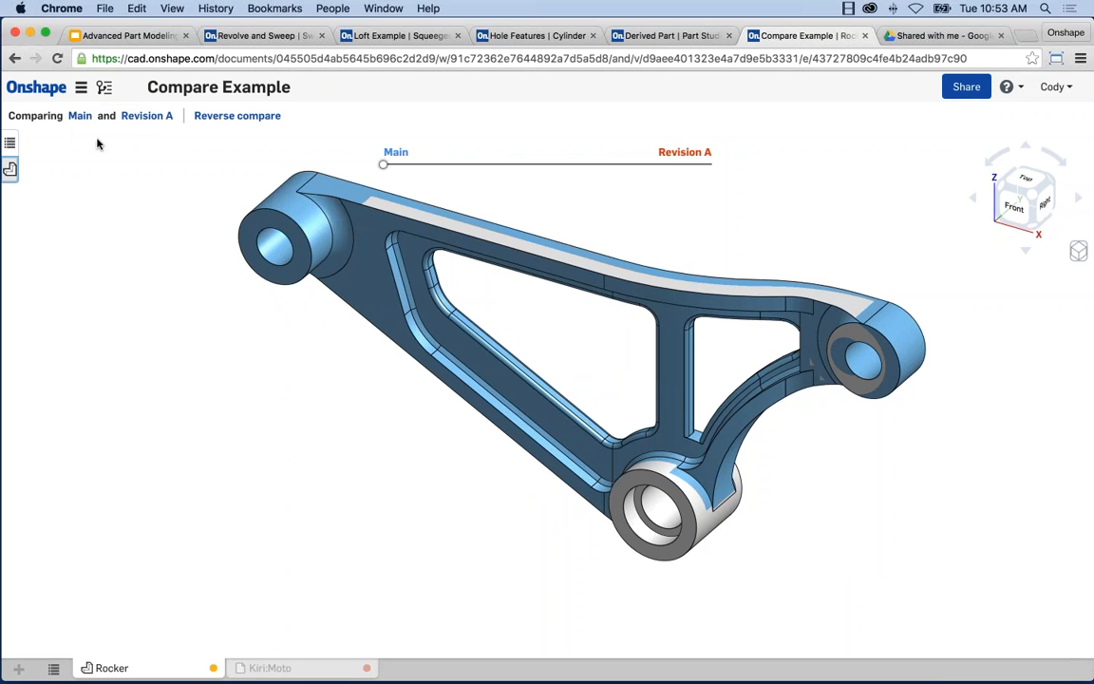
Step: Return to the Main workspace and show the available actions for Revision A in the version history, closing the history when done
left_click(79, 116)
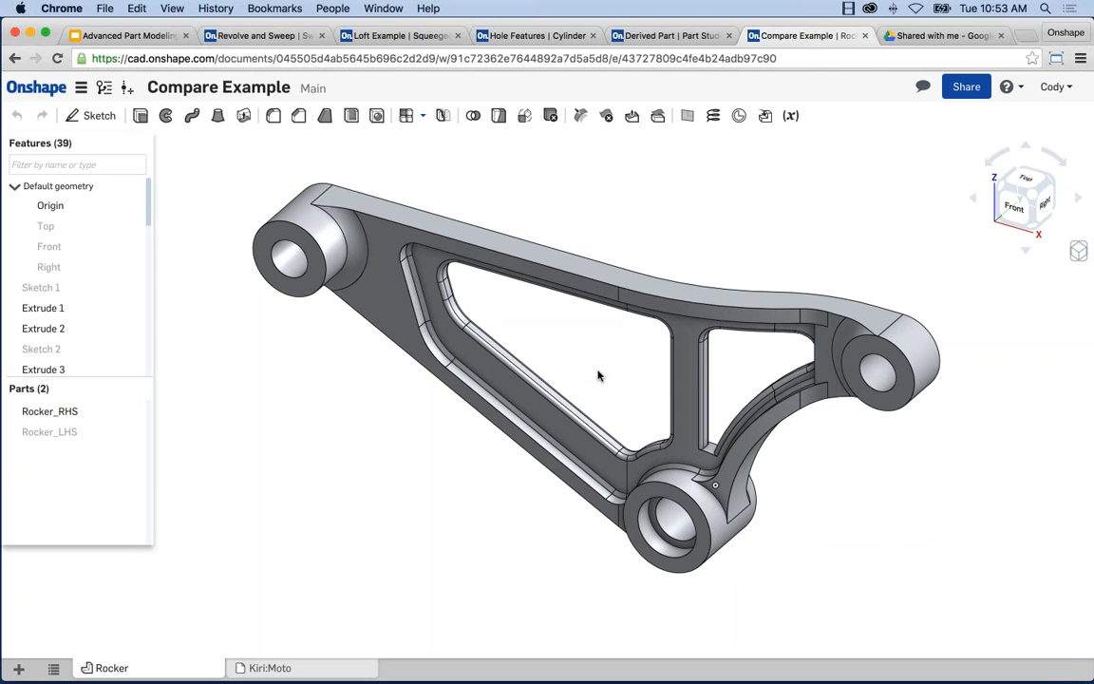
left_click(103, 86)
left_click(366, 252)
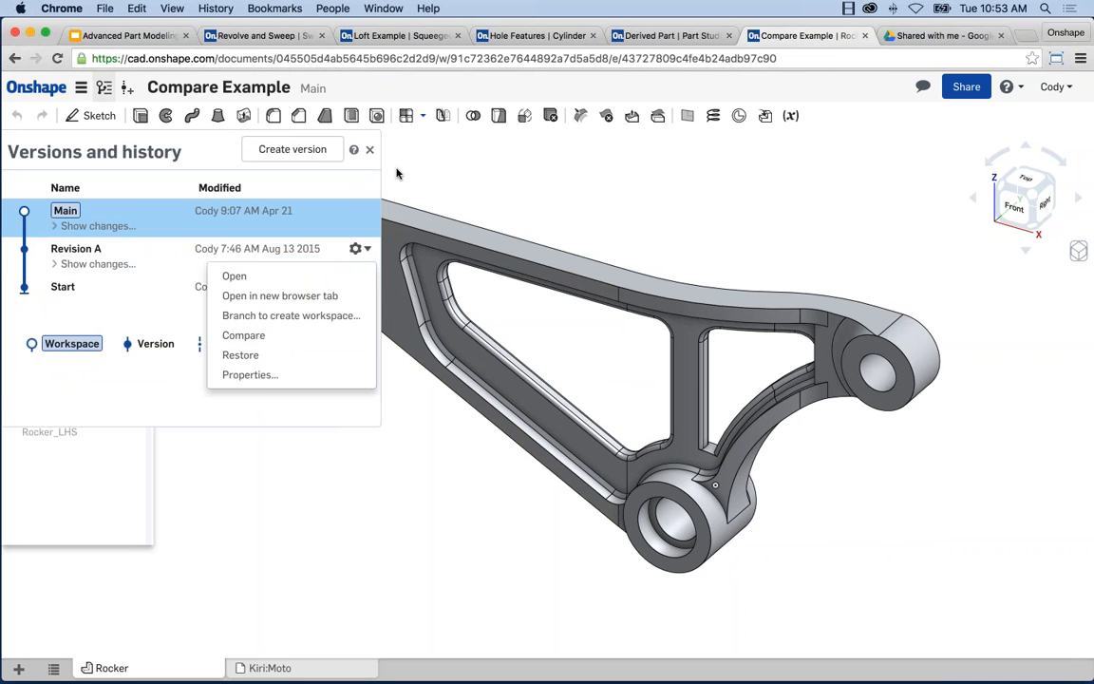
left_click(370, 150)
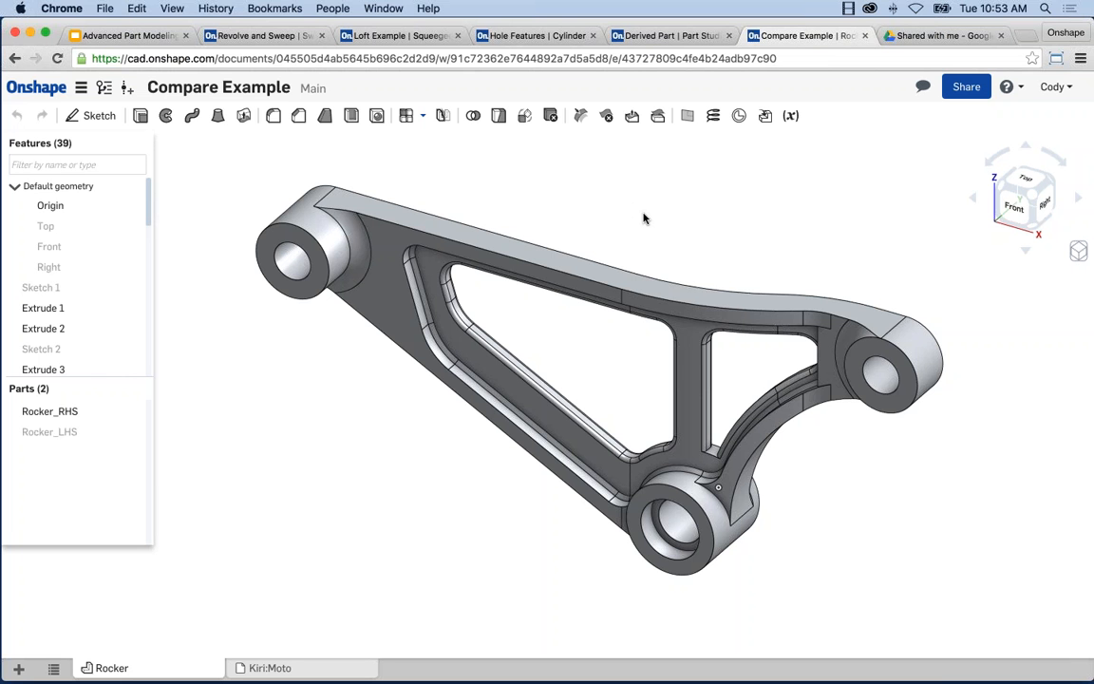
Step: Switch to the Advanced Part Modeling presentation in Google Slides and present its Next Steps slide full screen
left_click(142, 36)
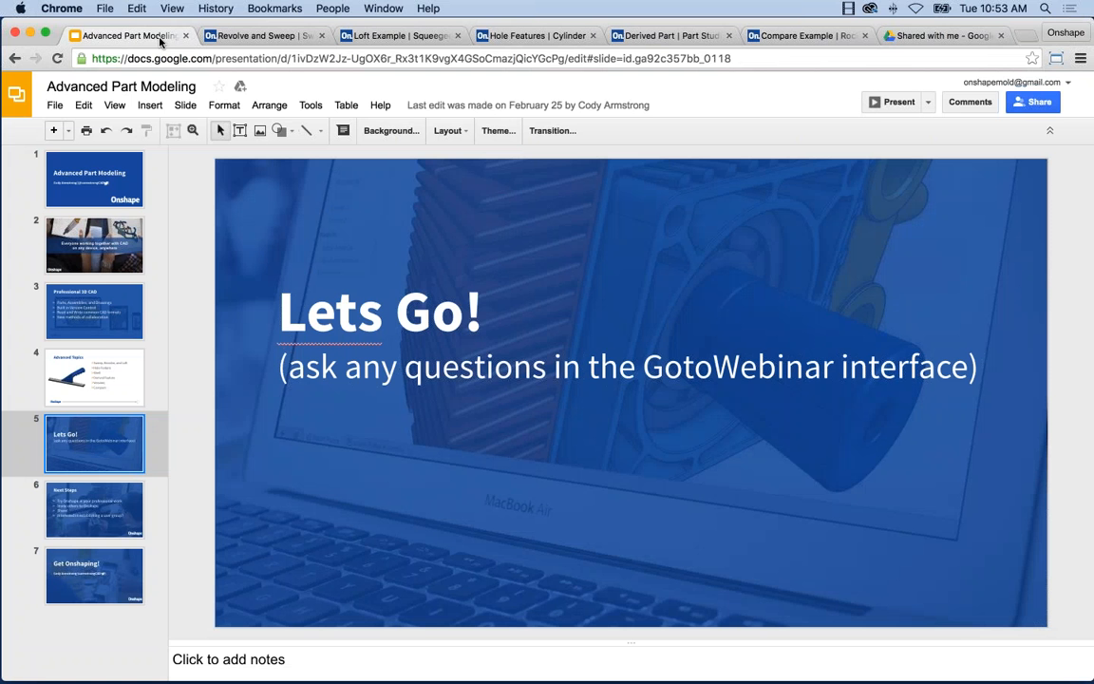
left_click(102, 518)
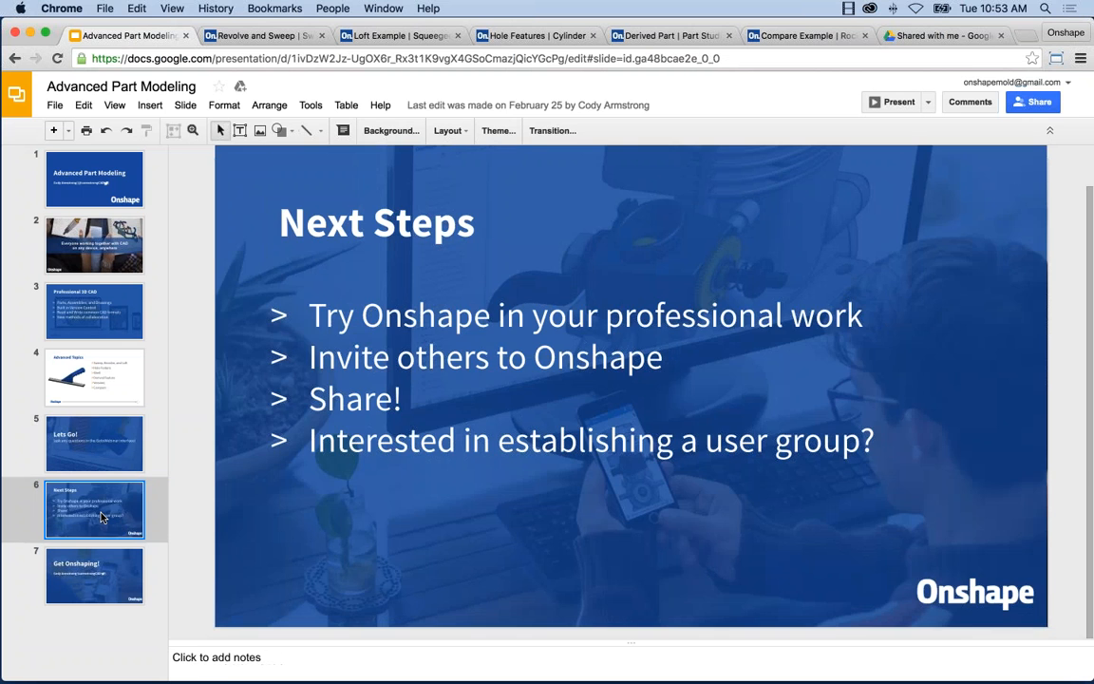
left_click(902, 106)
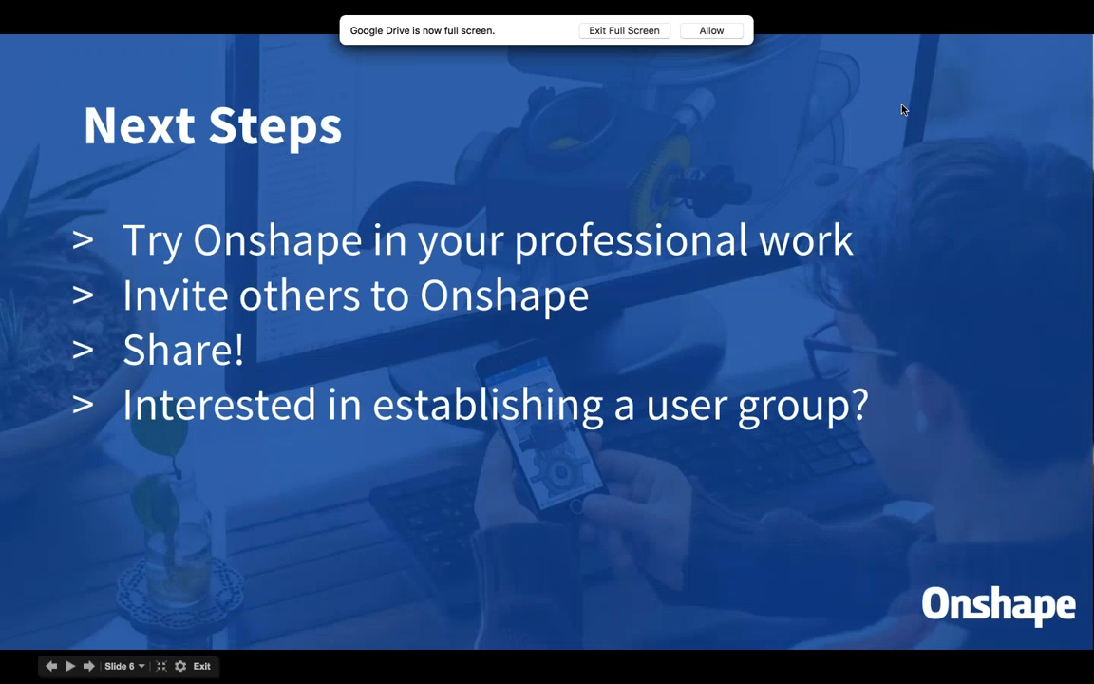